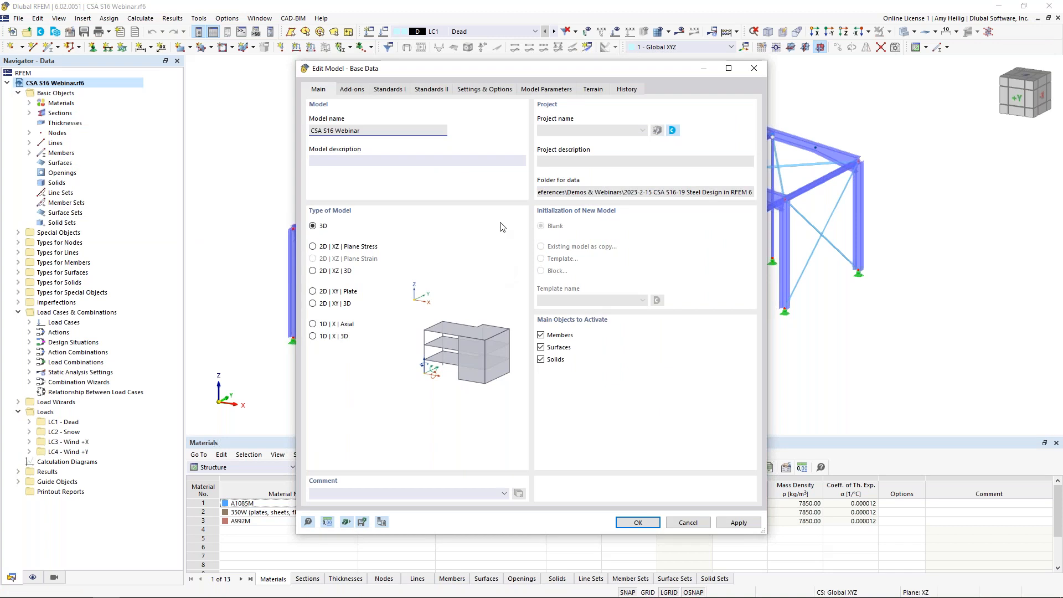
Review the model's base data: the available add-ons and the NBC 2015 standard and edition options, then close without changes.
click(352, 89)
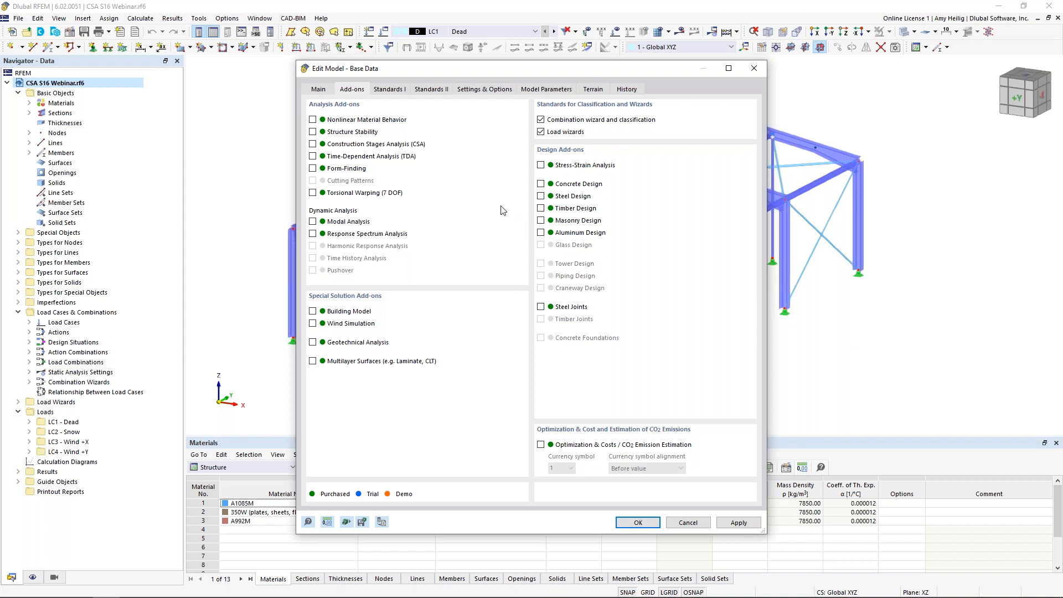
click(391, 92)
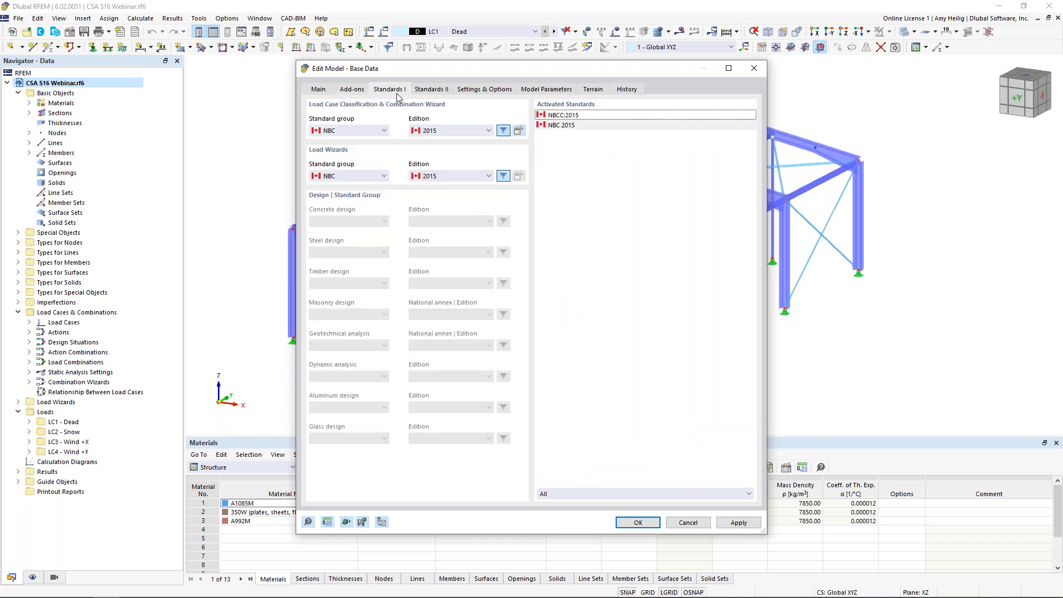
click(433, 132)
click(449, 138)
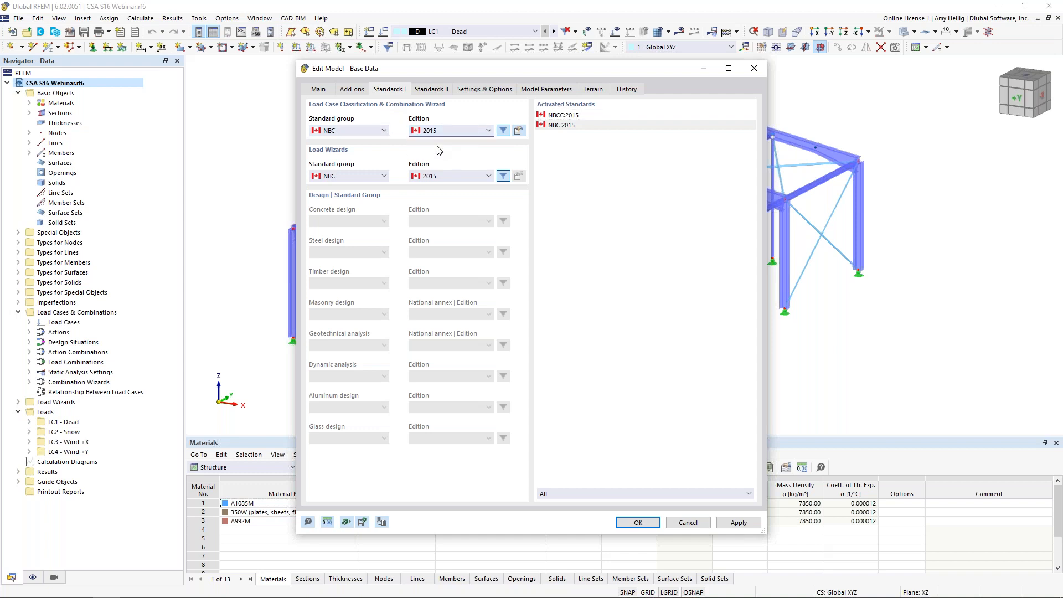
click(371, 133)
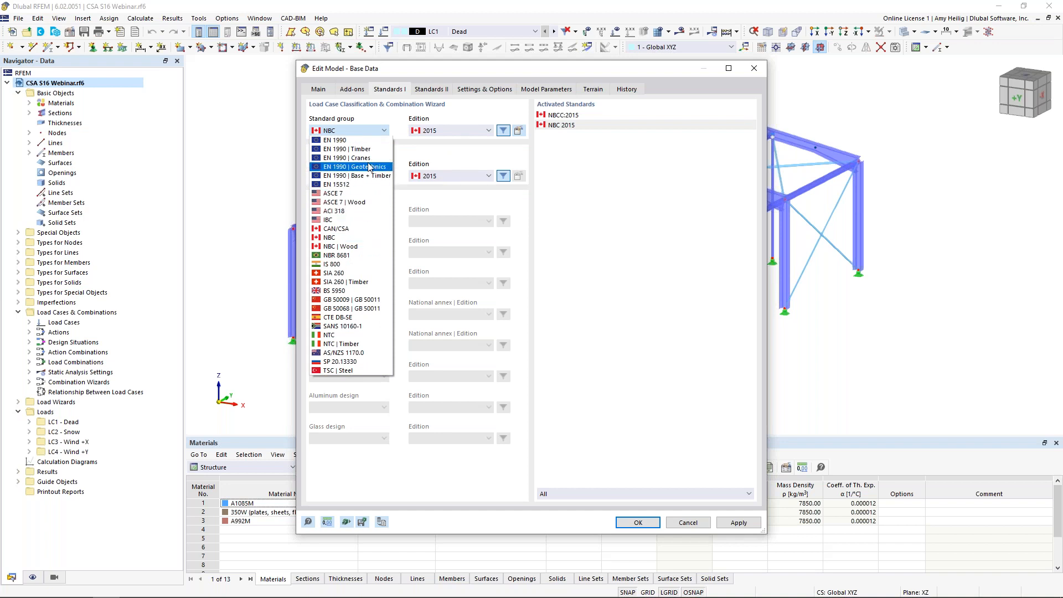
click(398, 124)
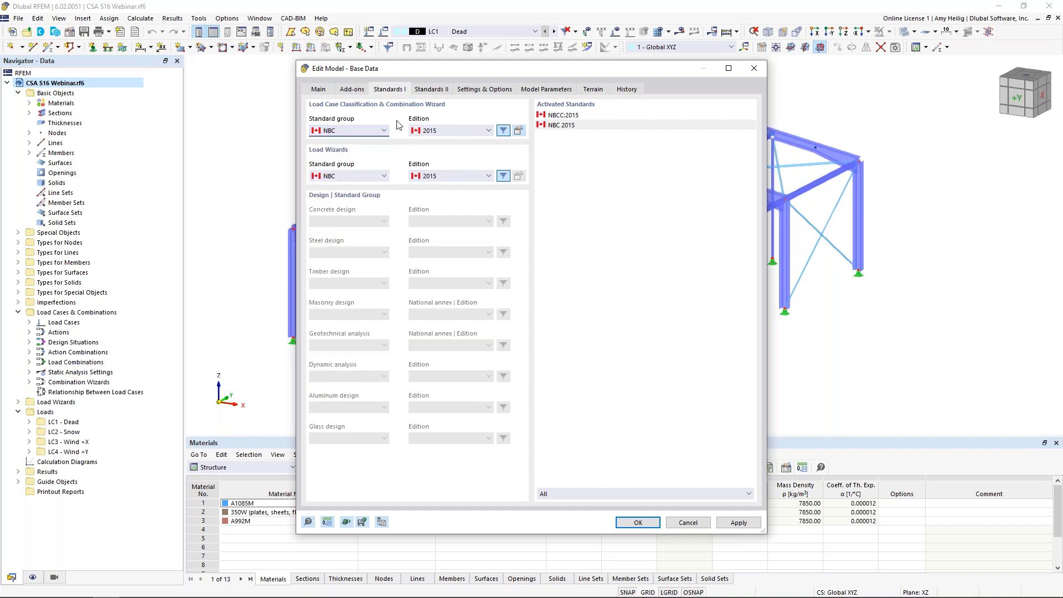
click(688, 522)
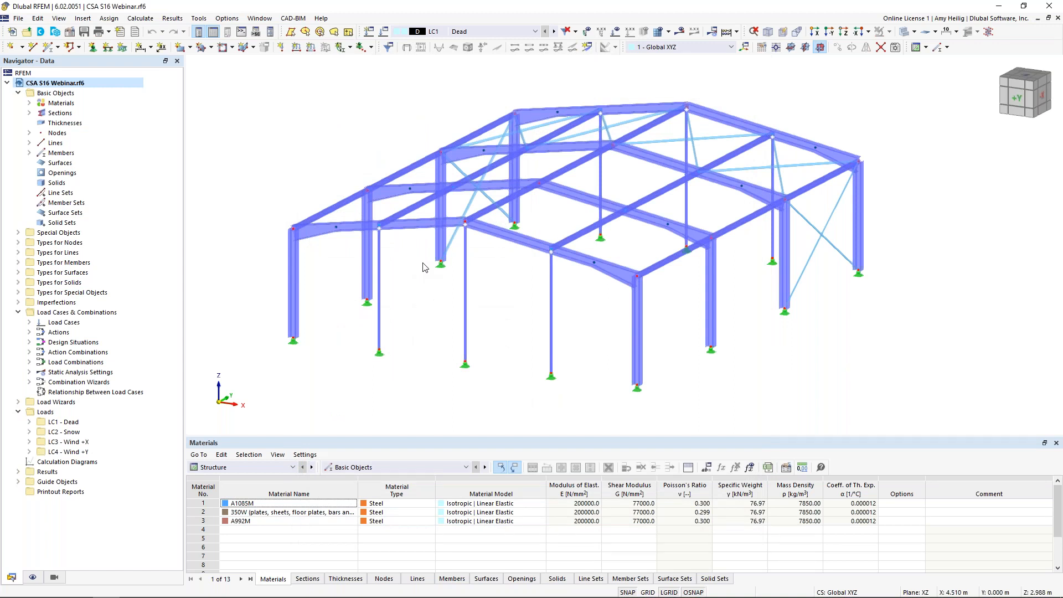
Expand the model's sections and highlight the members using W 250x80, HSS 127x127x4.8, L 51x38x3.2 and HSS 51x51x3.2 in turn.
click(29, 113)
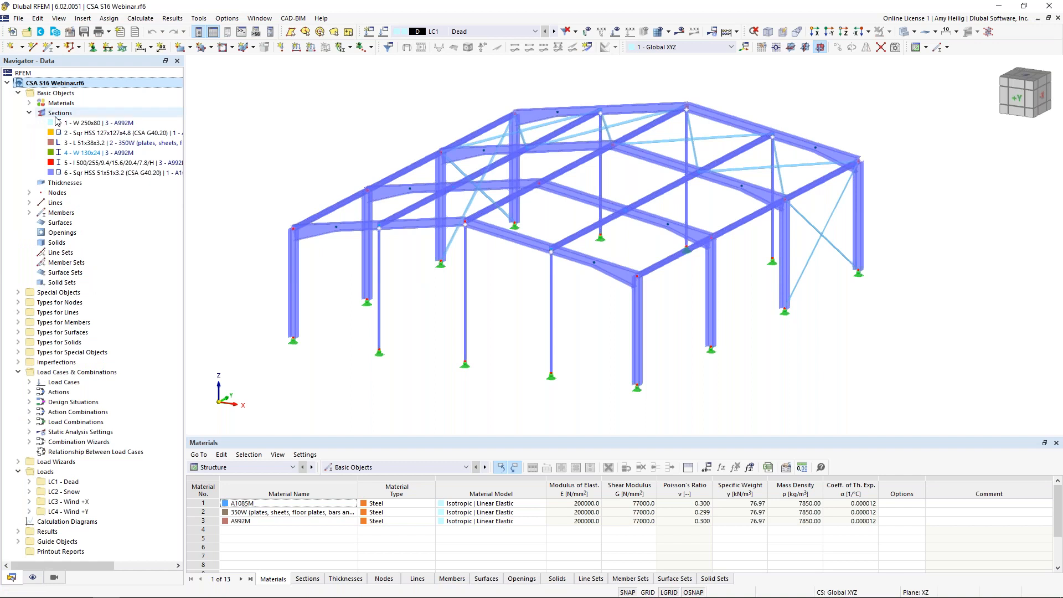
click(91, 124)
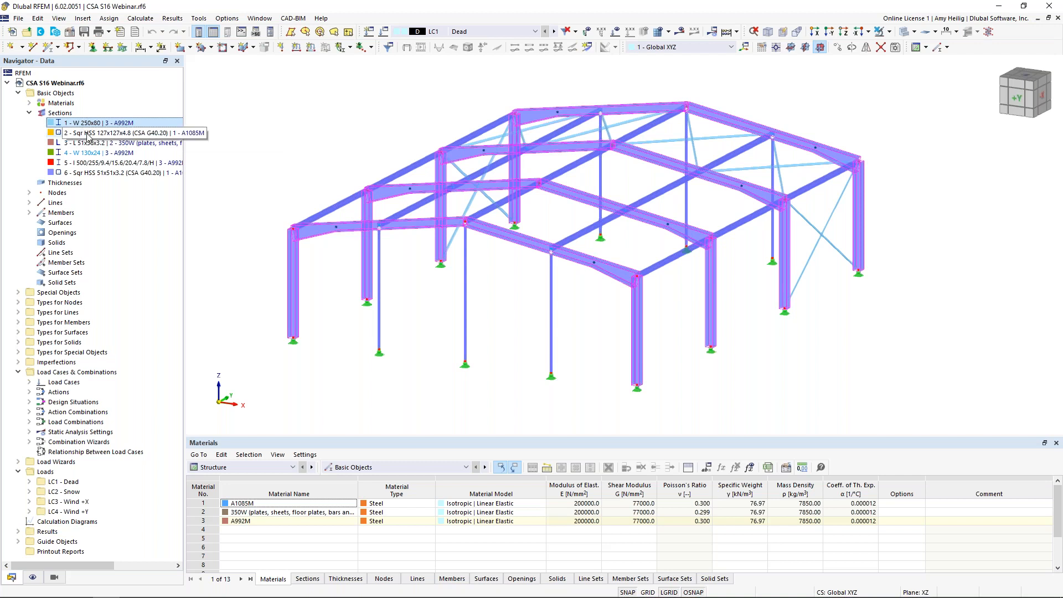
click(87, 135)
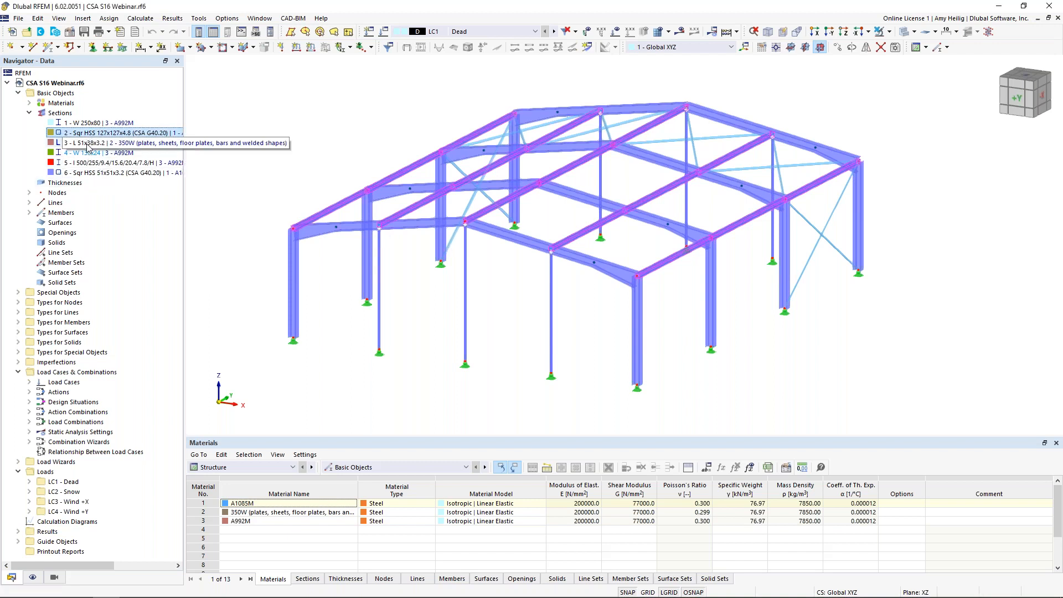
click(88, 143)
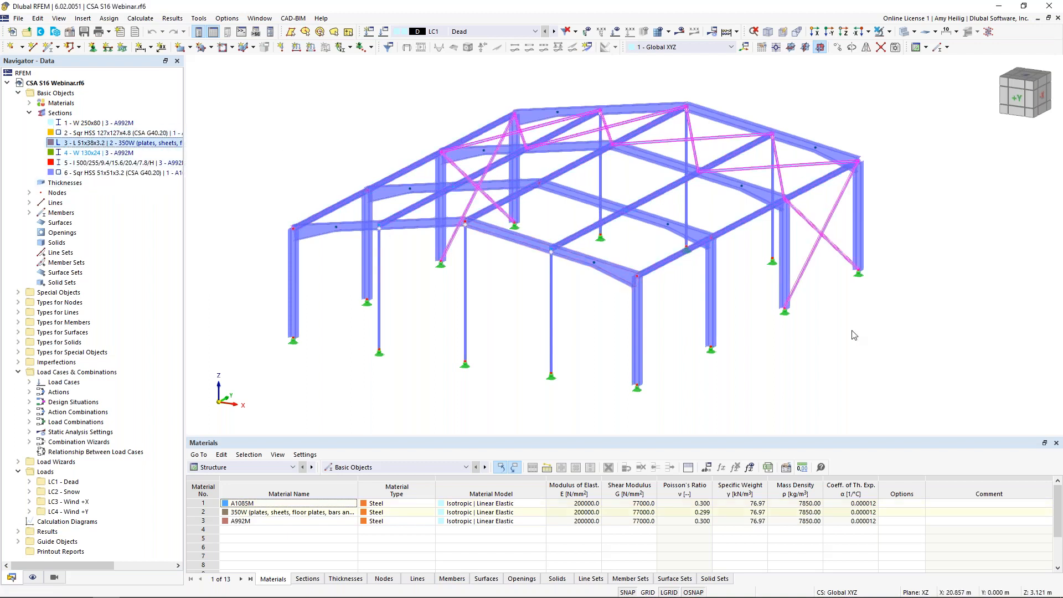
click(124, 176)
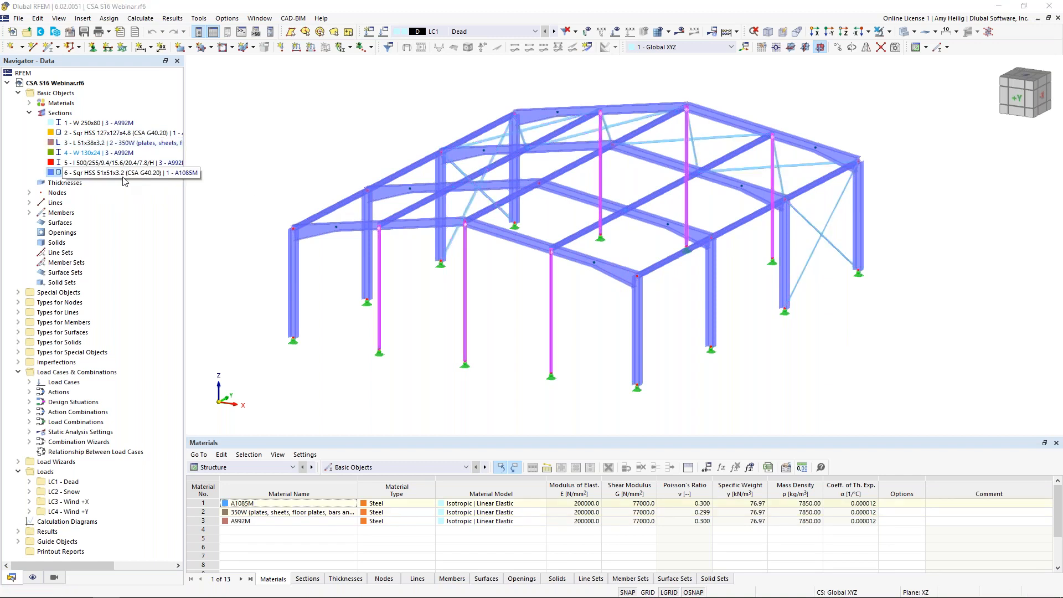
click(595, 326)
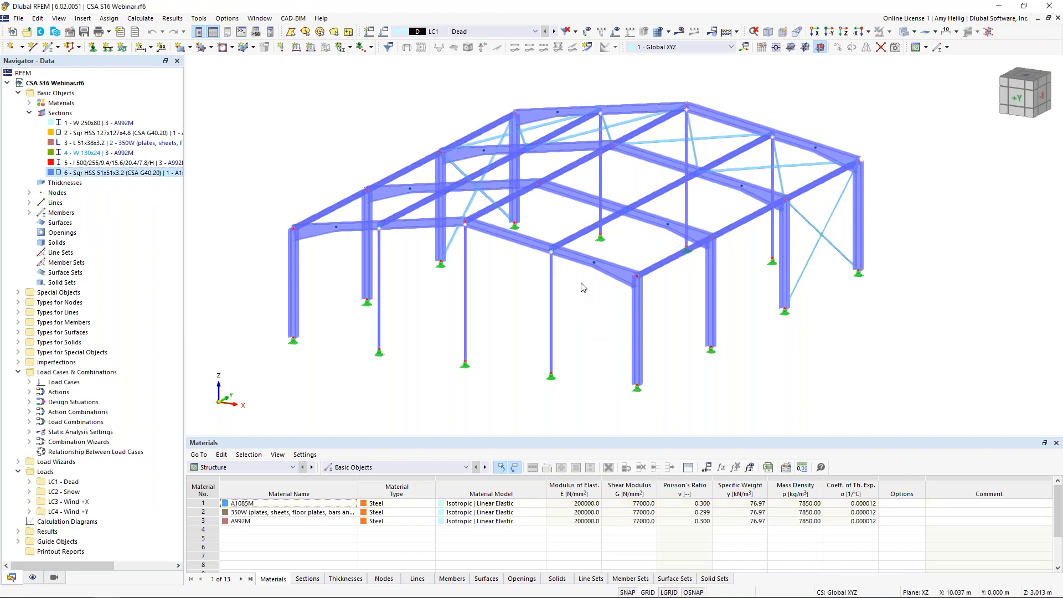
Examine the section distribution options of the tapered front end beam and close its settings without changes.
double_click(615, 276)
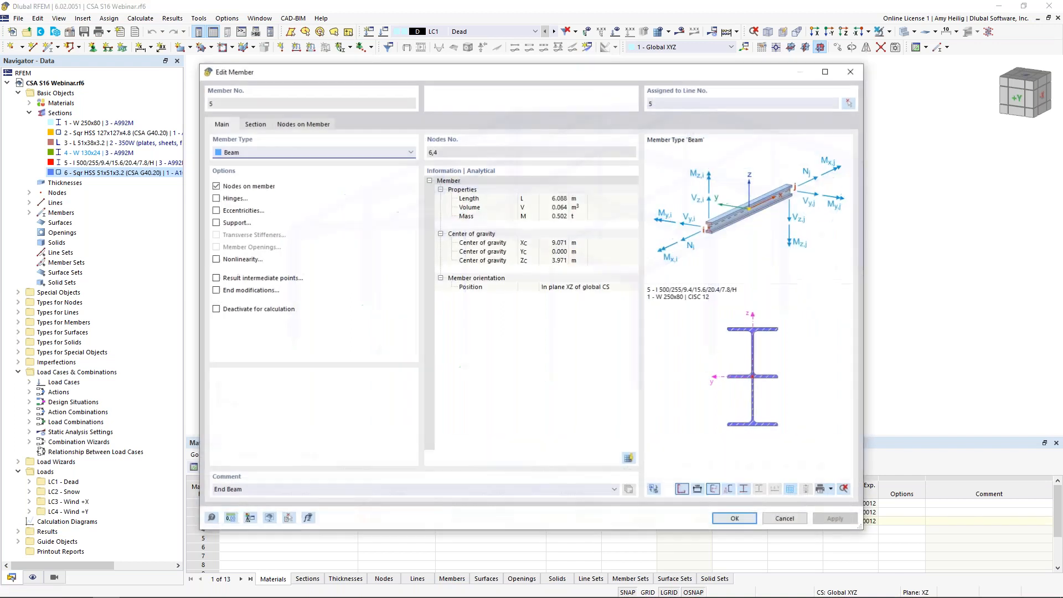
click(264, 127)
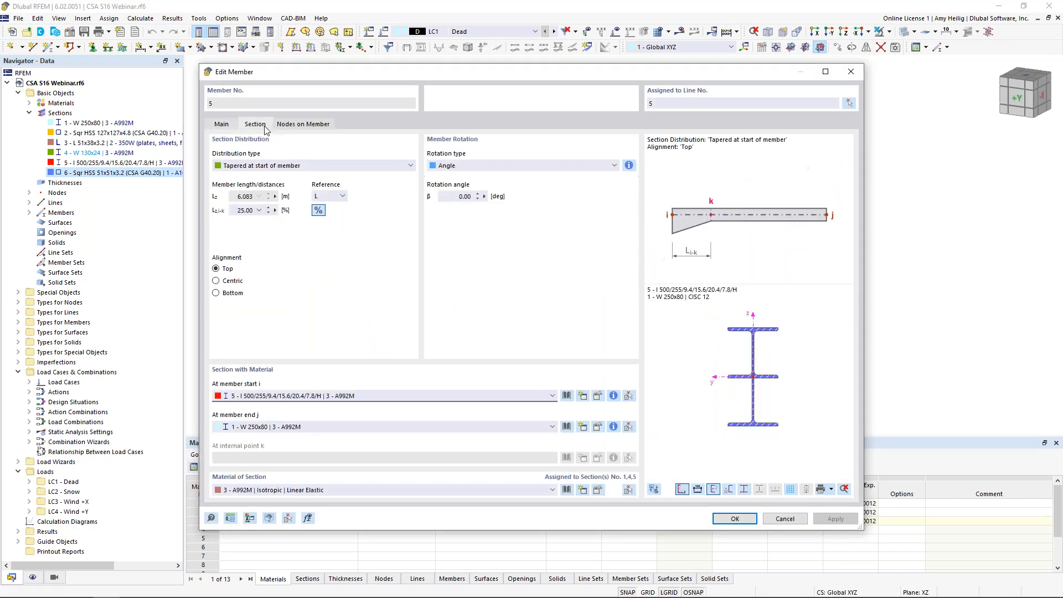
click(262, 166)
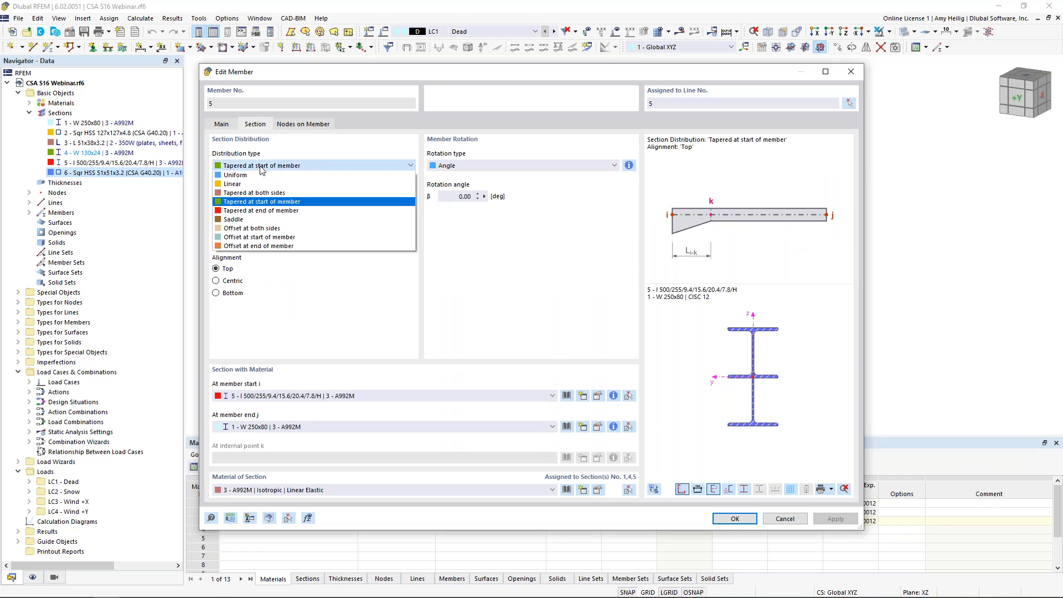
click(312, 297)
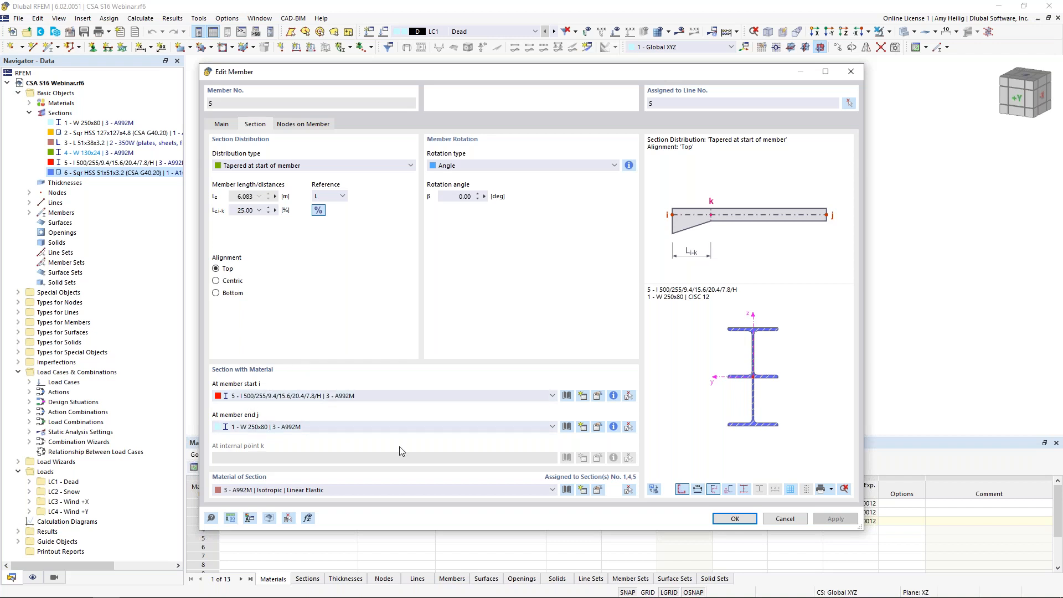
click(784, 518)
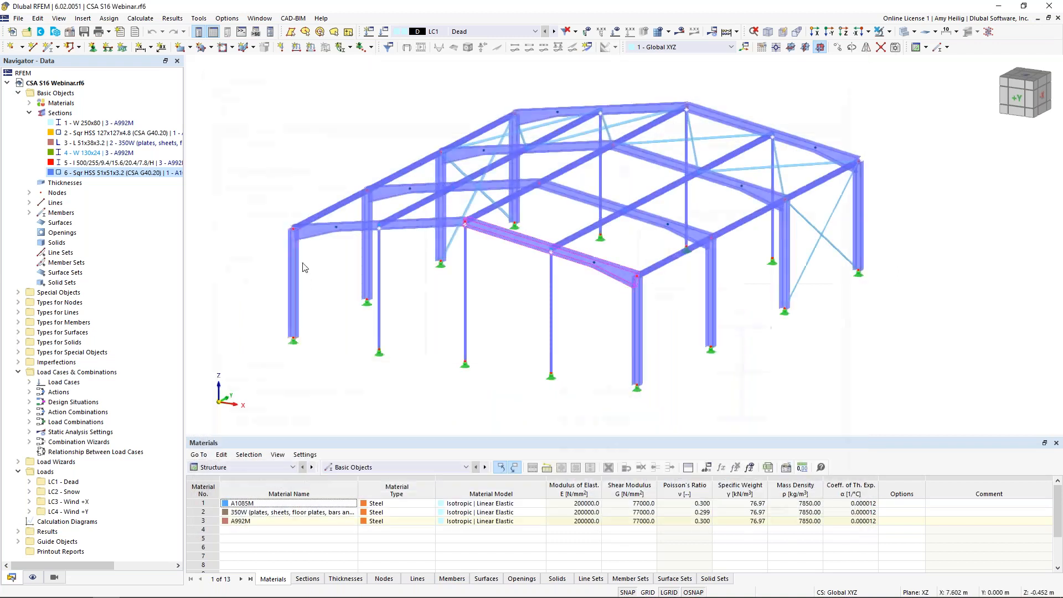
Highlight the members assigned to A1085M, 350W and A992M in turn, and collapse the material and section lists.
click(29, 102)
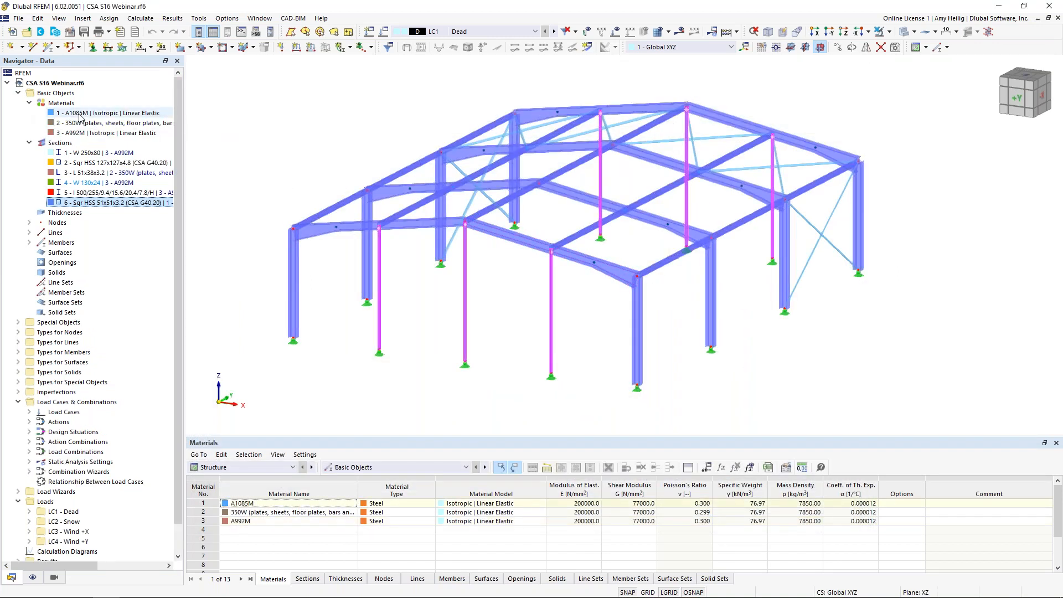
click(79, 114)
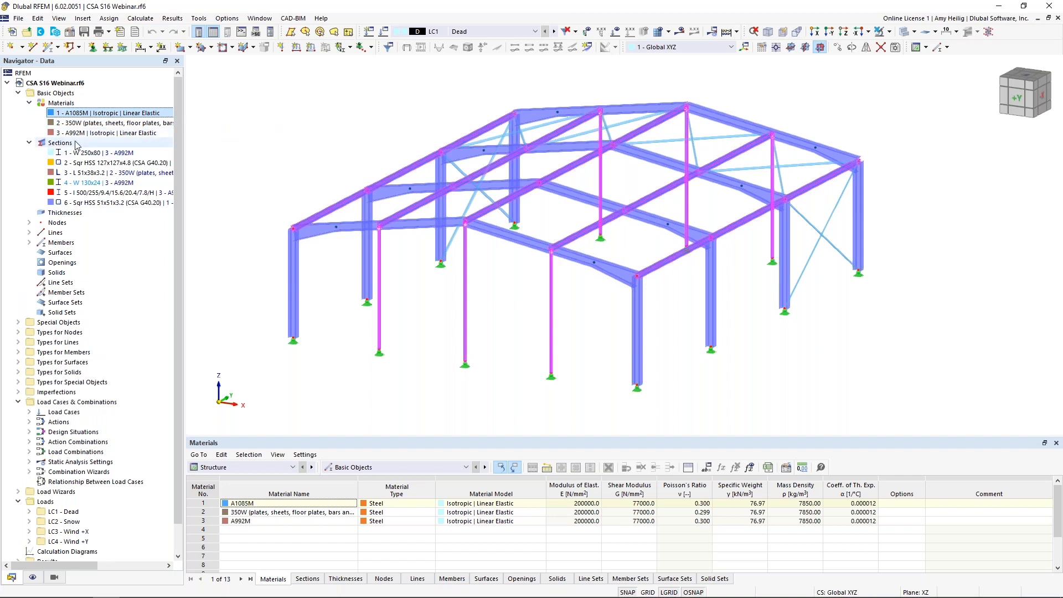
click(72, 126)
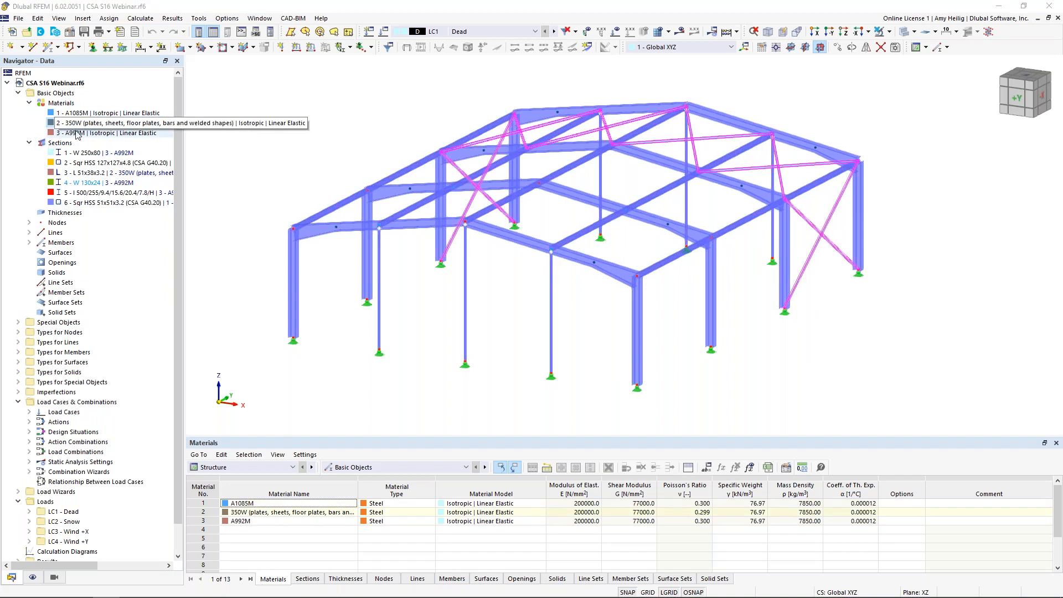
click(77, 135)
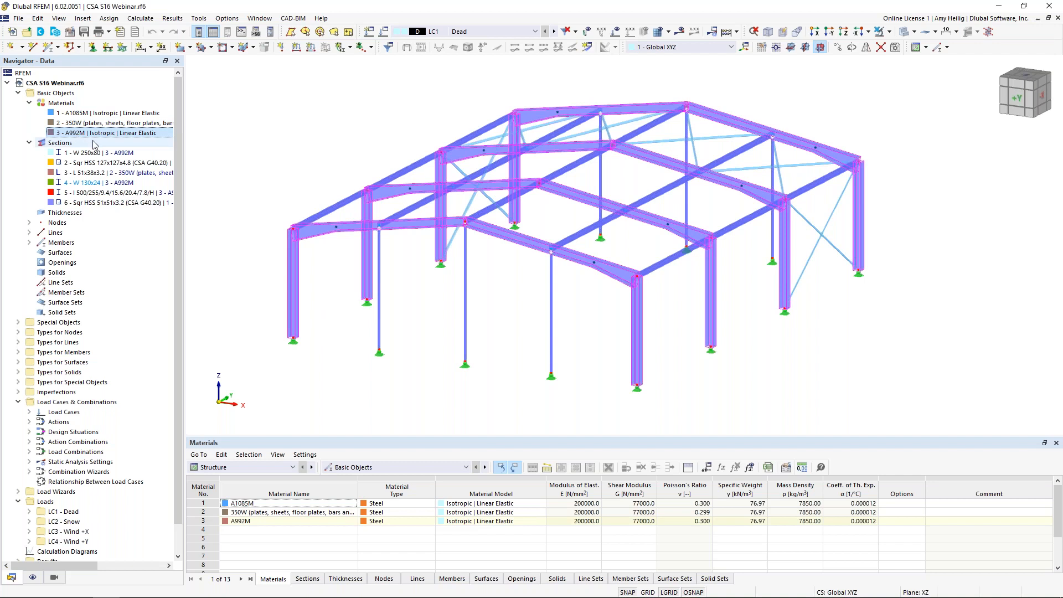
click(29, 103)
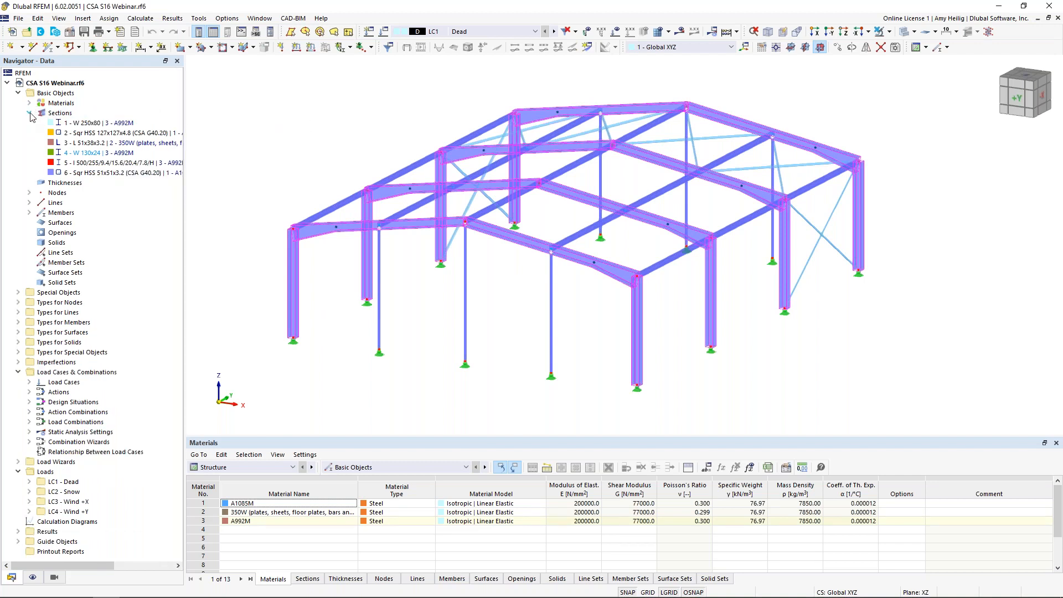
click(30, 113)
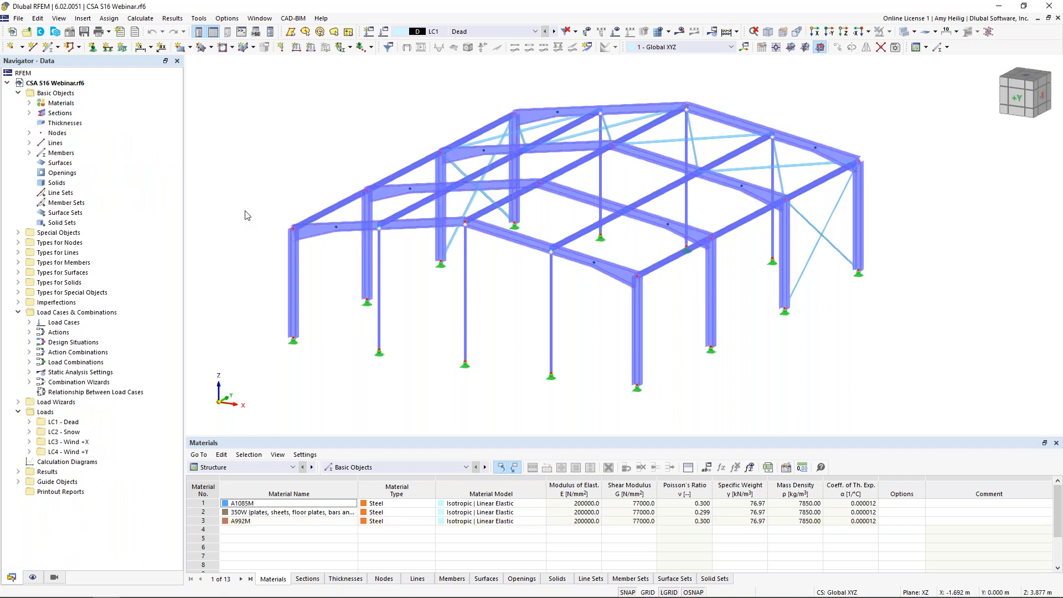
Set the display to color the rendered members by member type.
click(33, 578)
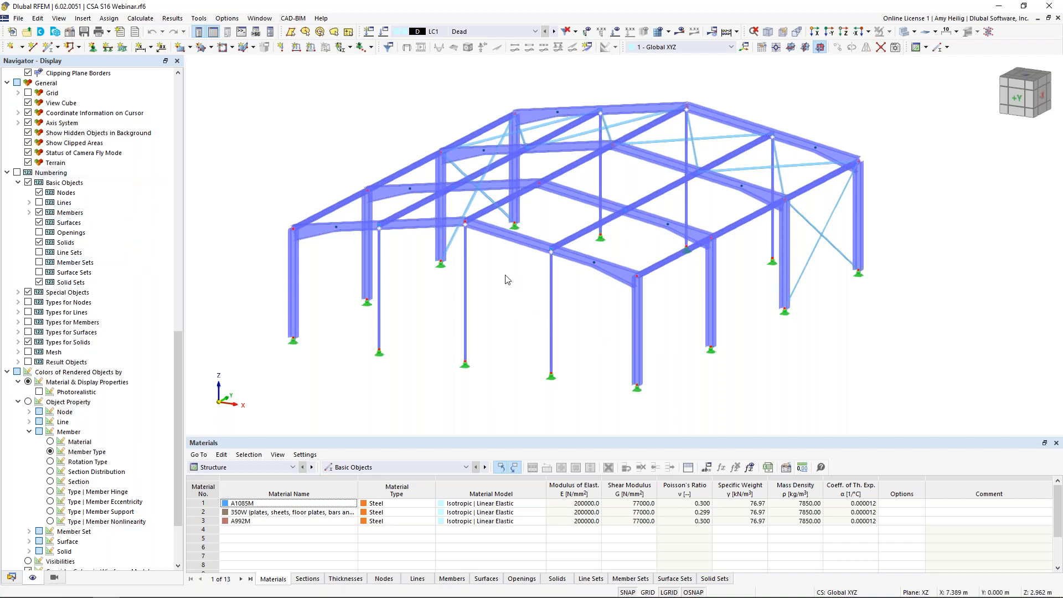
scroll(109, 299, down, 3)
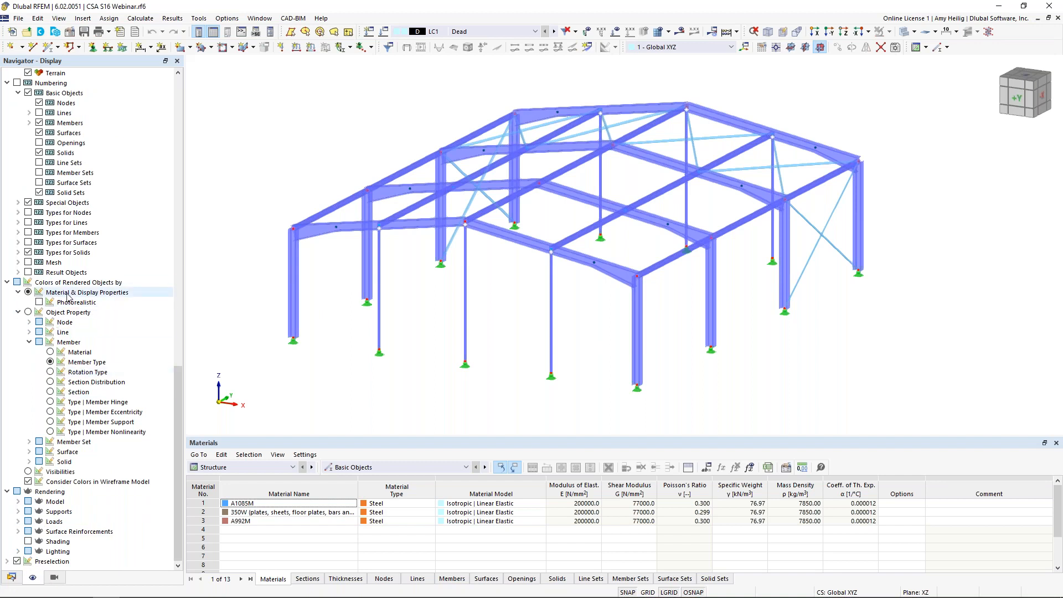
click(51, 362)
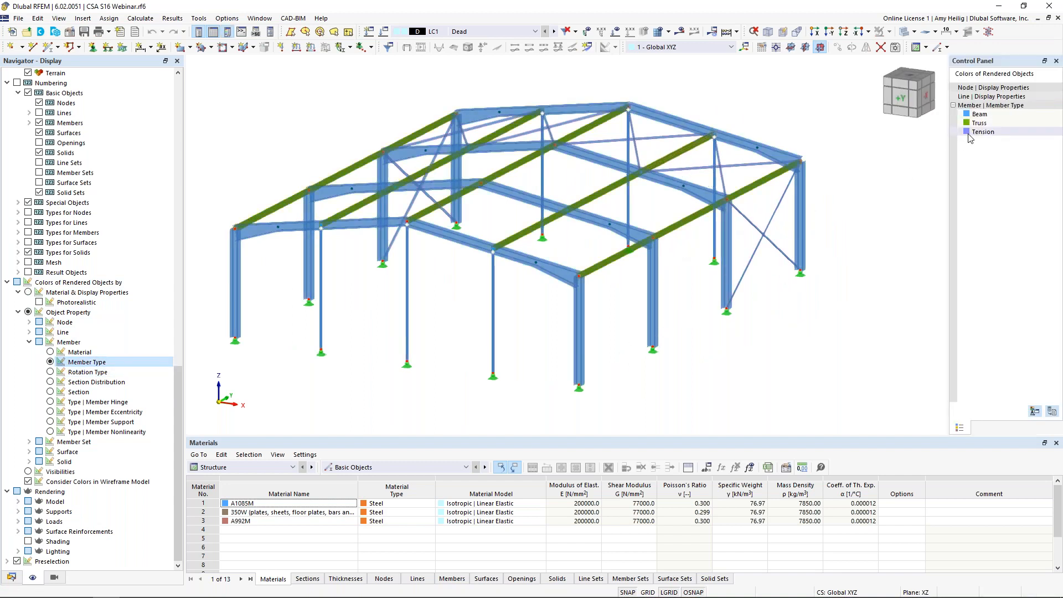
Examine the member type and hinge options of the front end beam, and close its settings without changes.
mouse_move(581, 340)
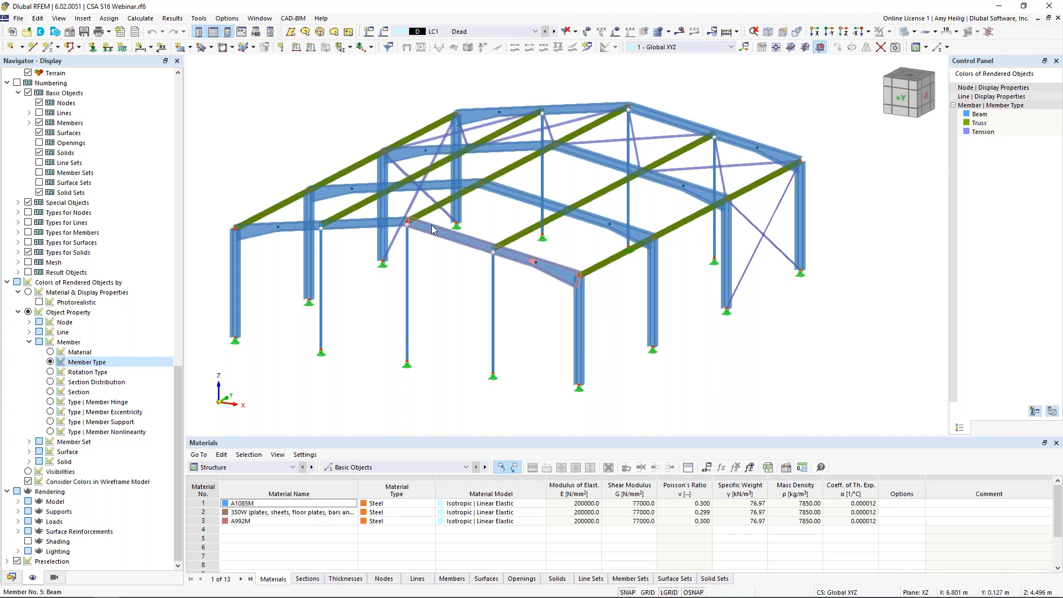
mouse_move(432, 236)
double_click(455, 240)
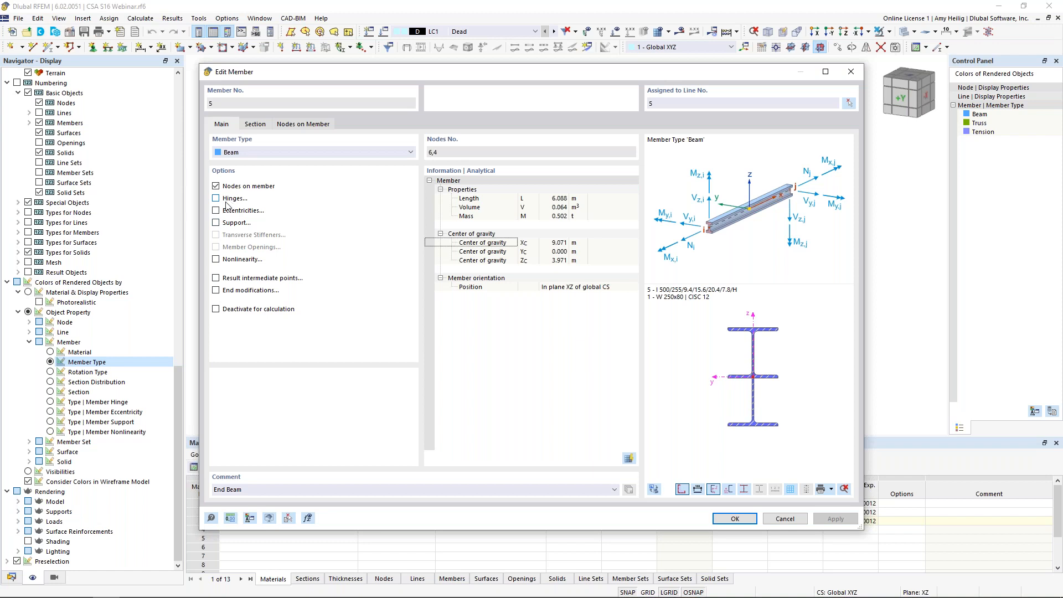
click(785, 521)
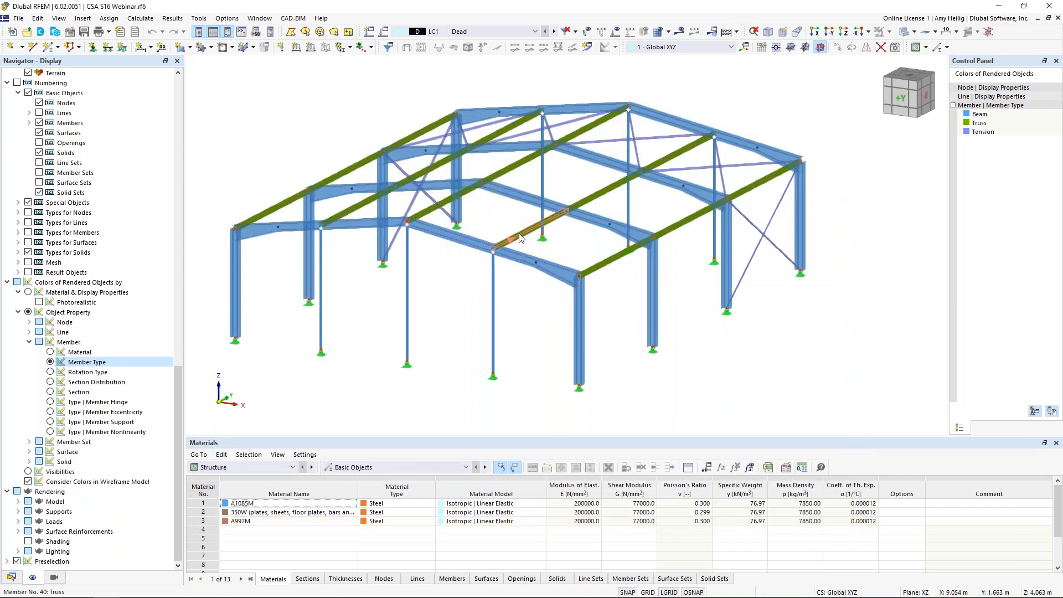
Examine the available member types and options for a roof truss member in the front bay, and close without changes.
double_click(521, 238)
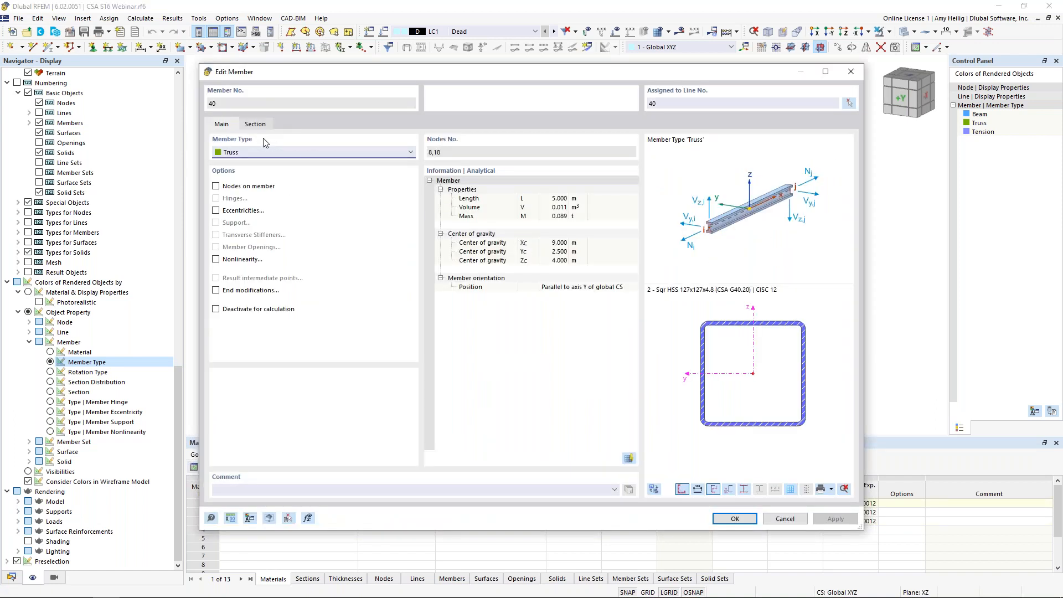
click(265, 153)
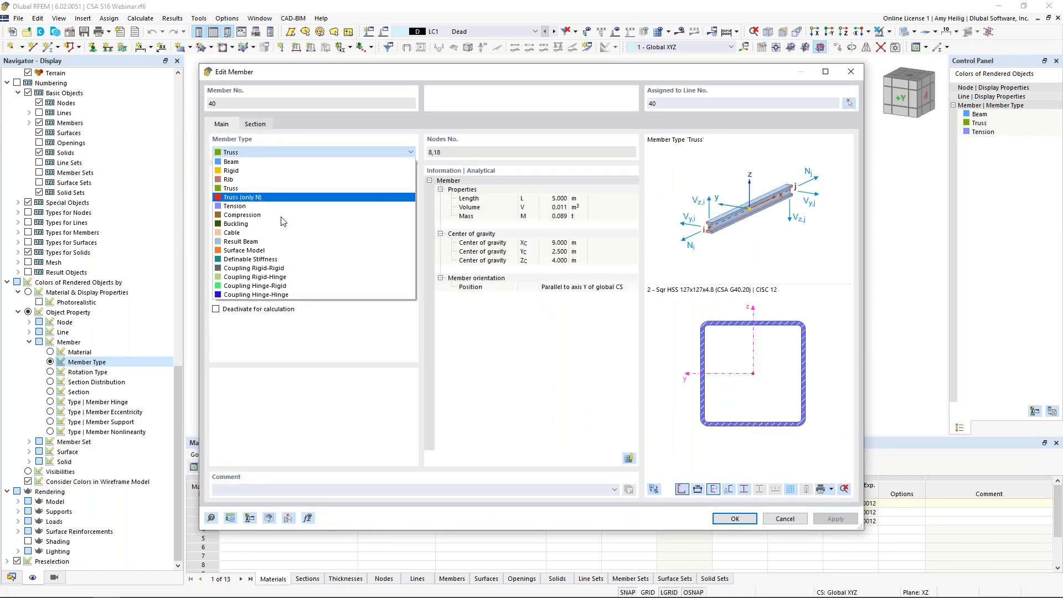
click(326, 343)
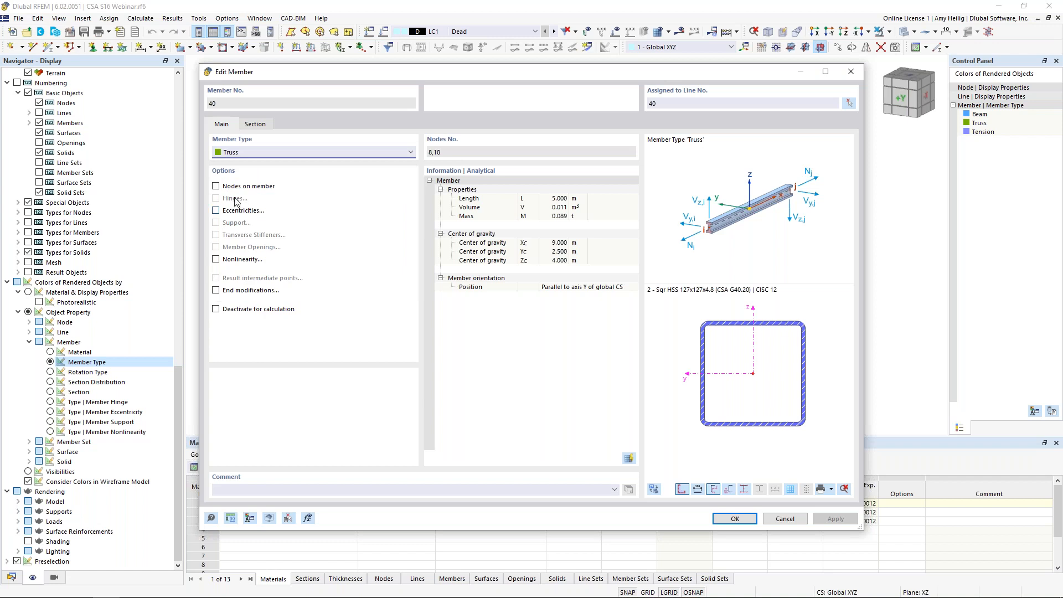
click(783, 519)
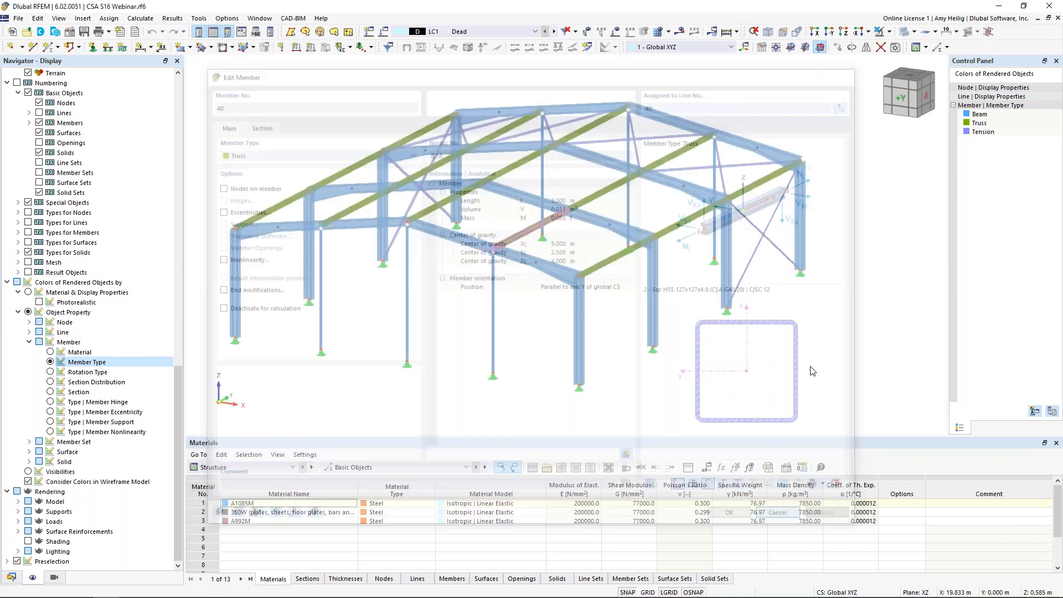
Examine the available member types for a side-wall tension brace in the end bay, and close its settings without changes.
double_click(777, 243)
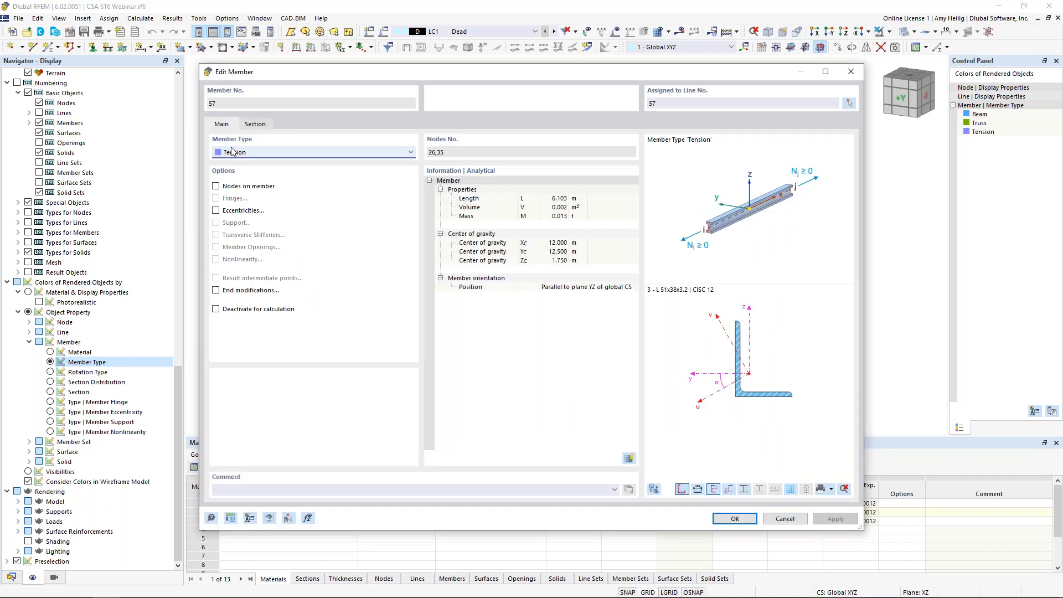
click(245, 154)
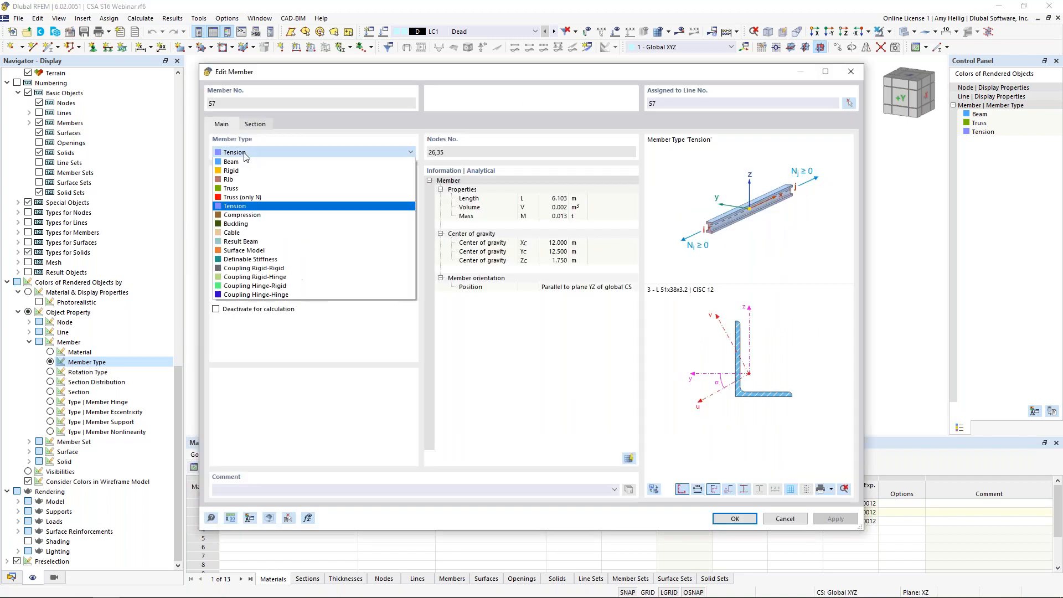
click(260, 207)
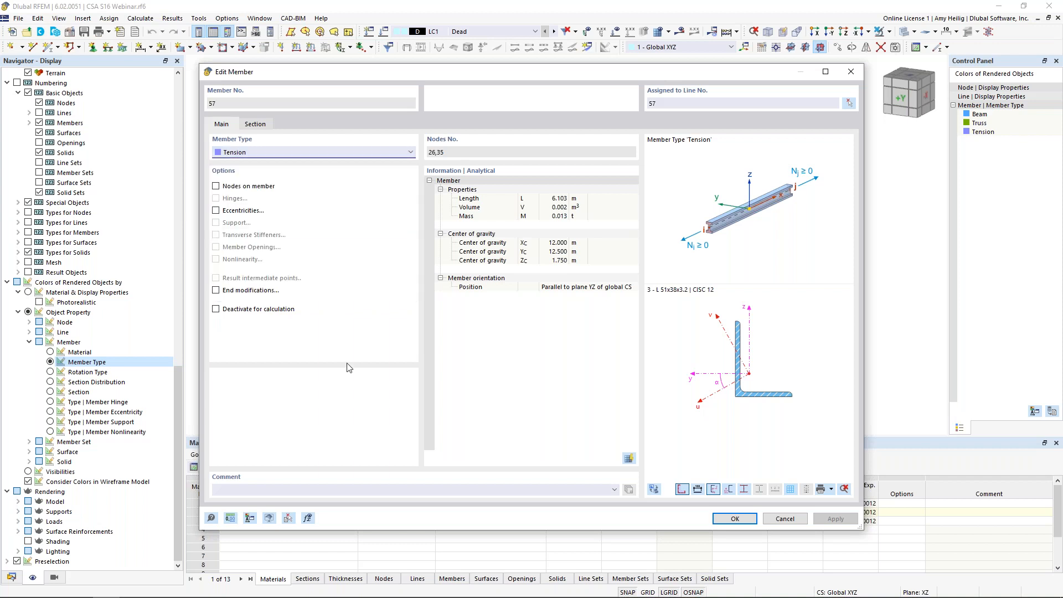
click(785, 519)
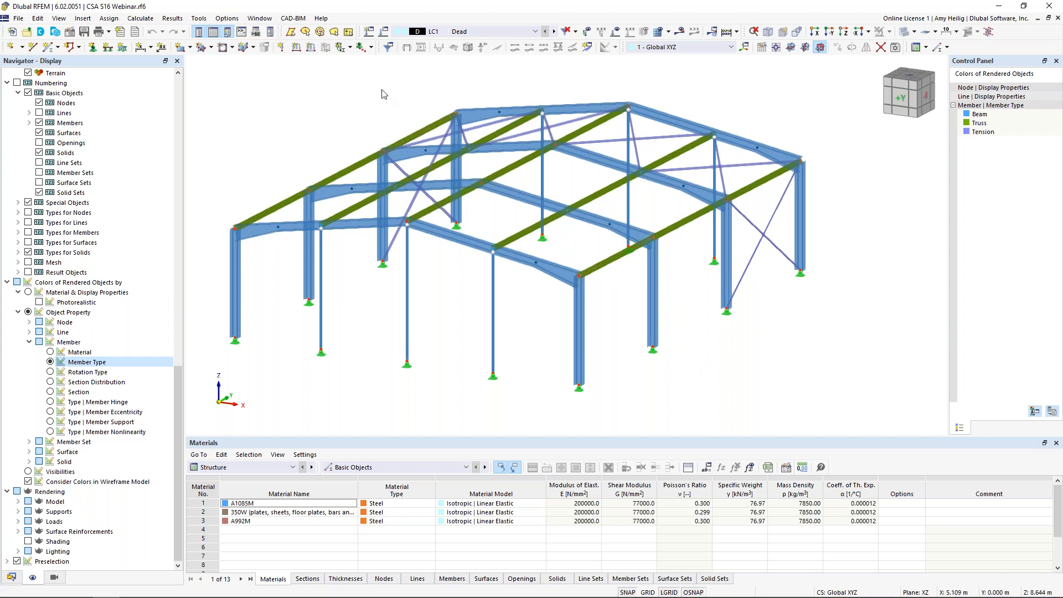
Open the load cases and combinations settings and examine the available standard groups, keeping NBC 2015.
click(384, 33)
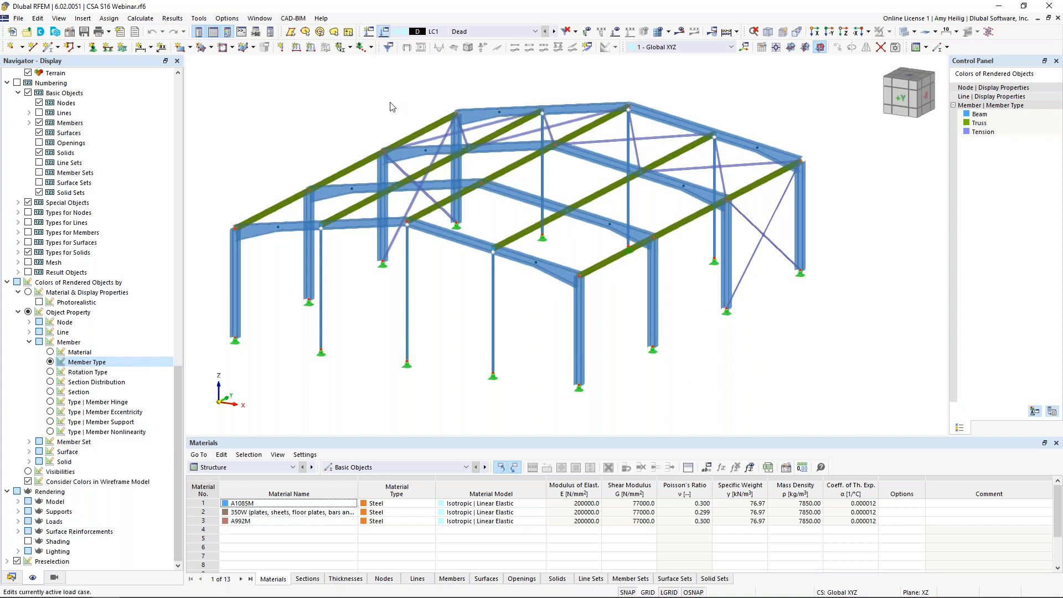
click(168, 83)
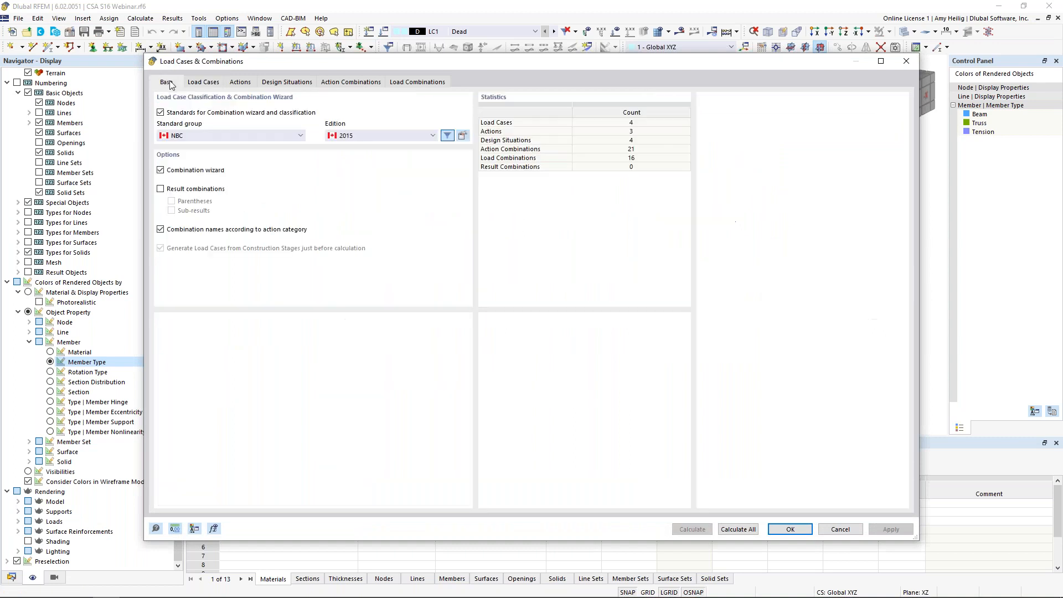
click(208, 137)
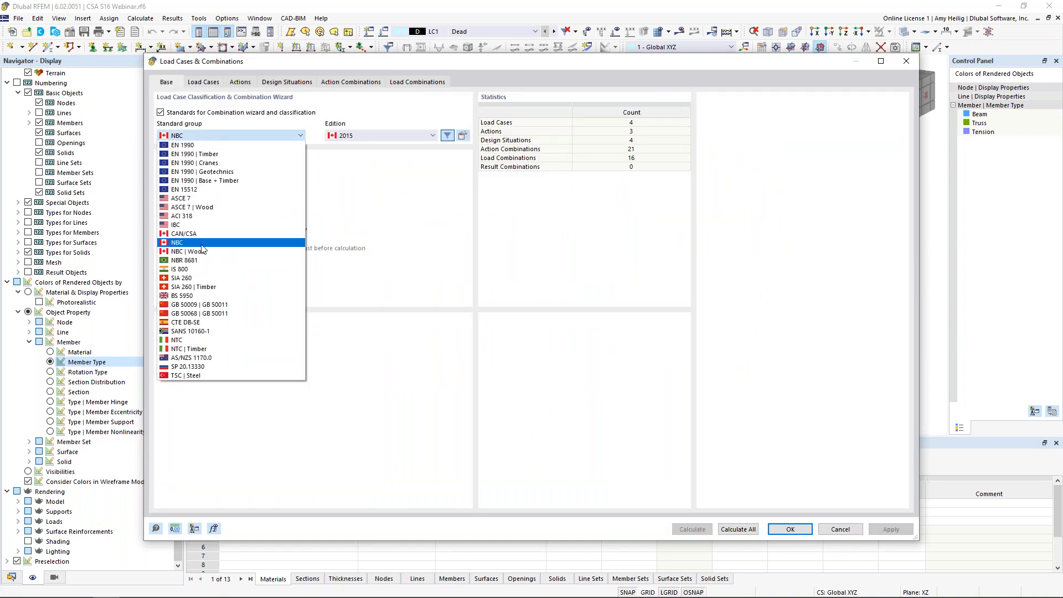
click(361, 225)
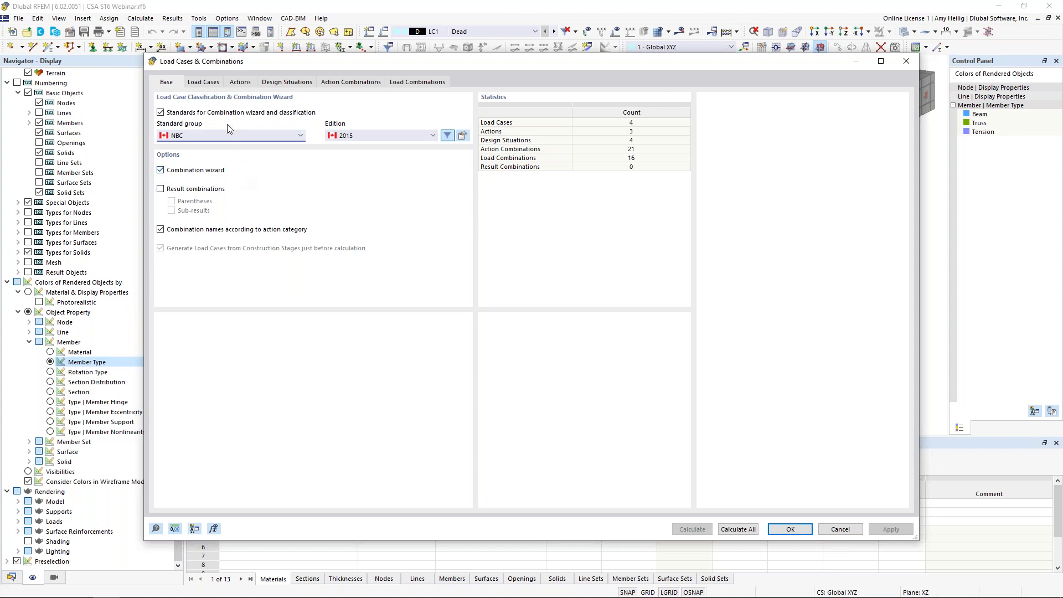
Review the Dead load case's action category options, keeping Dead load, and view the Snow, Wind +X and Wind +Y load cases.
click(204, 82)
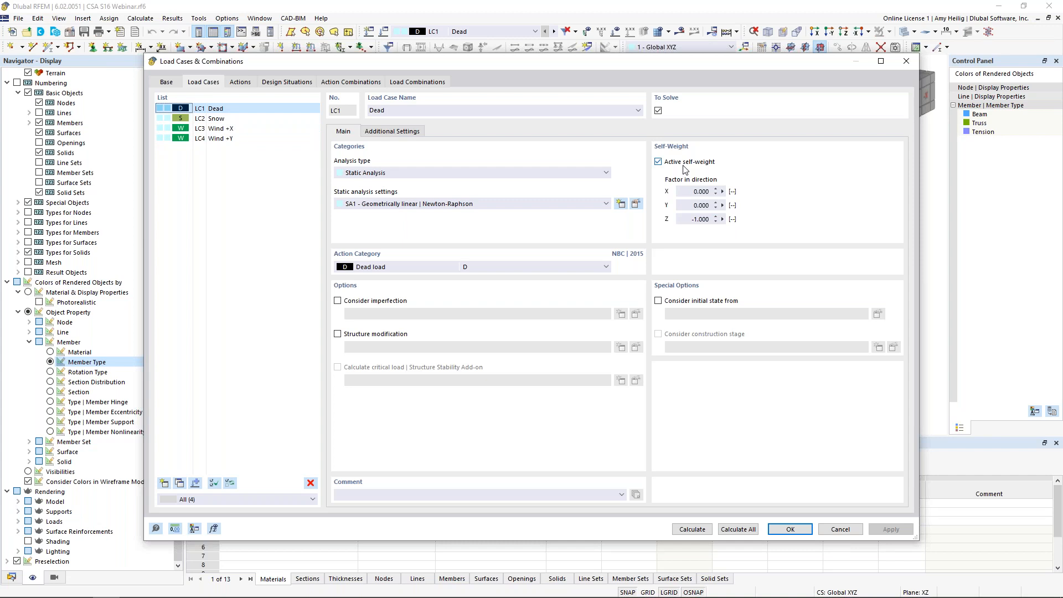
click(380, 269)
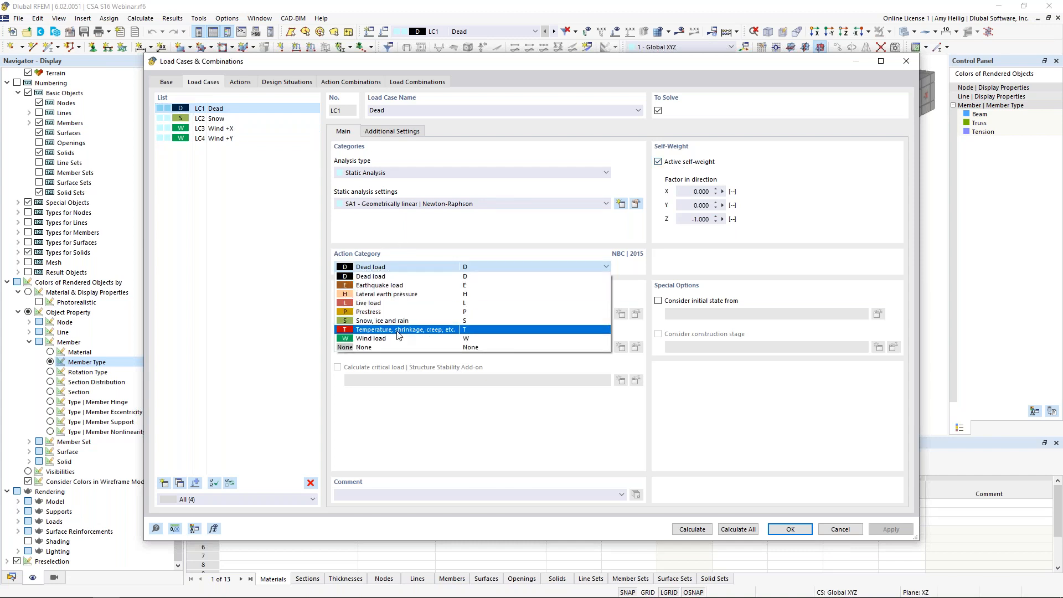
click(394, 276)
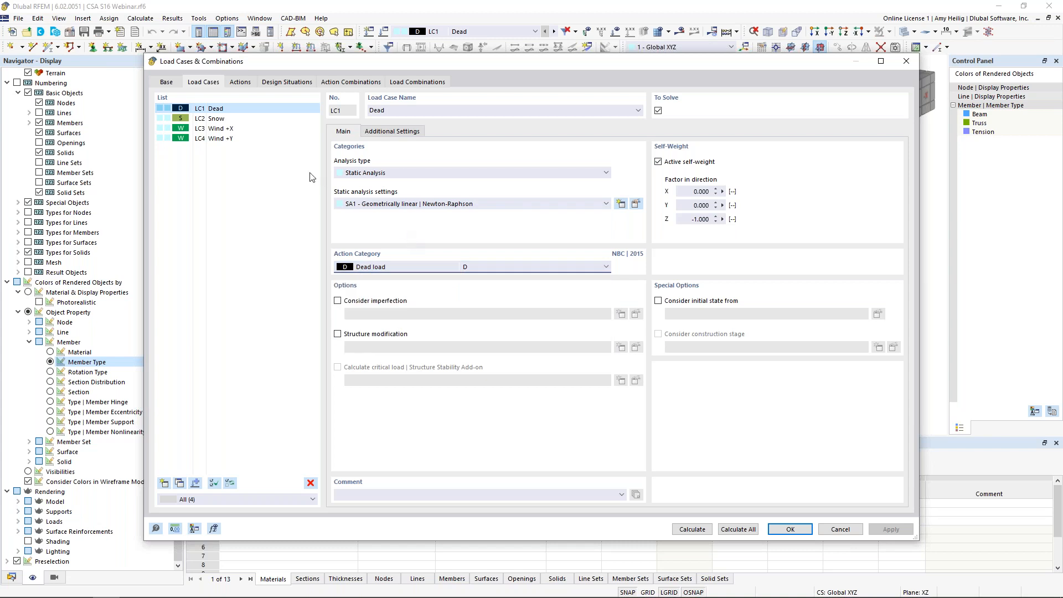
click(224, 119)
click(224, 128)
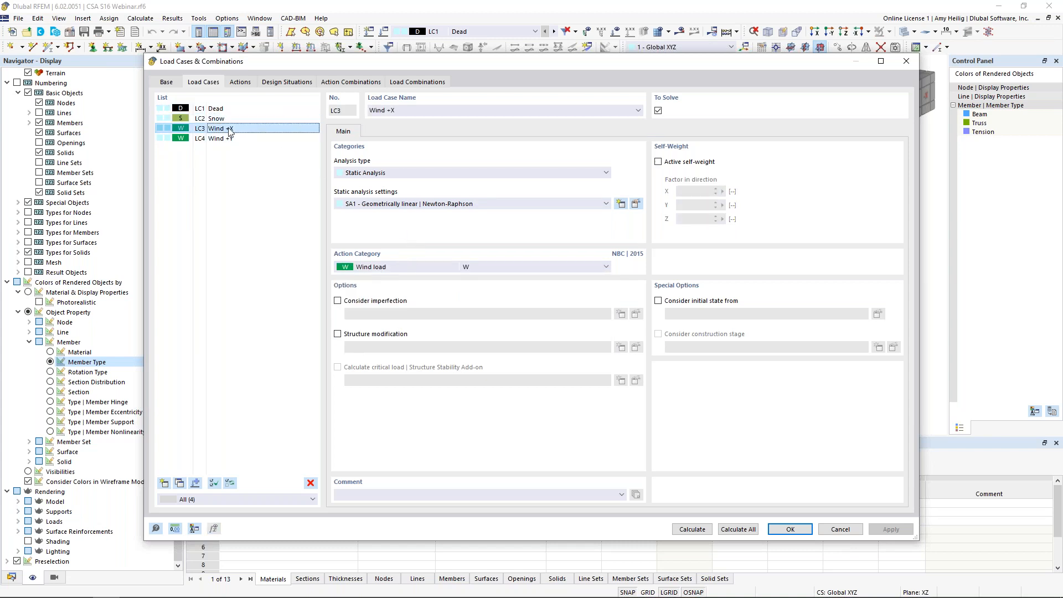
click(226, 139)
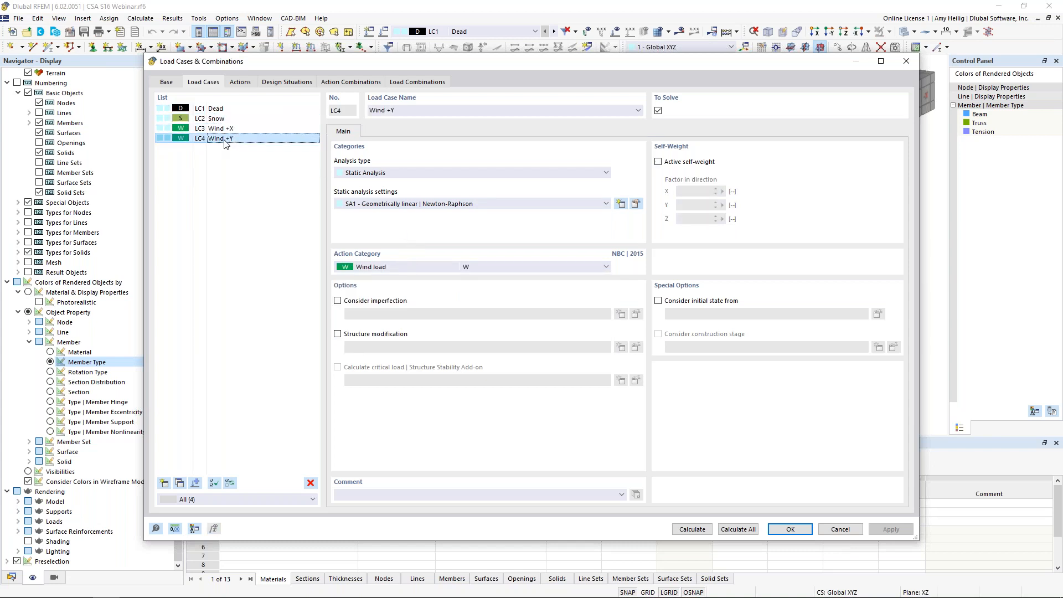
Read the NBC 2015 combination rules for the Ultimate Limit State design situation.
click(275, 83)
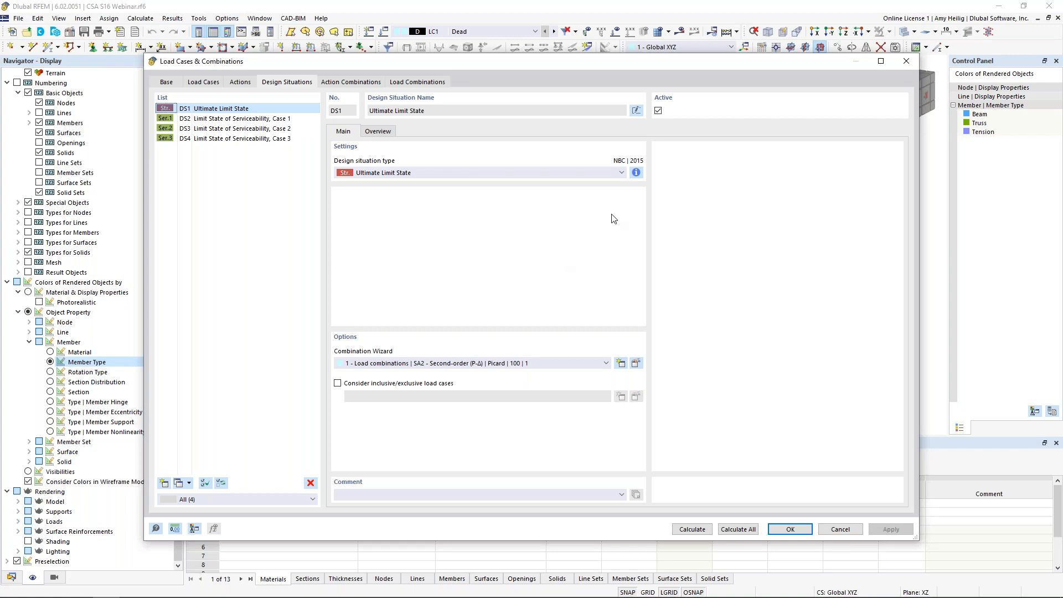
click(635, 174)
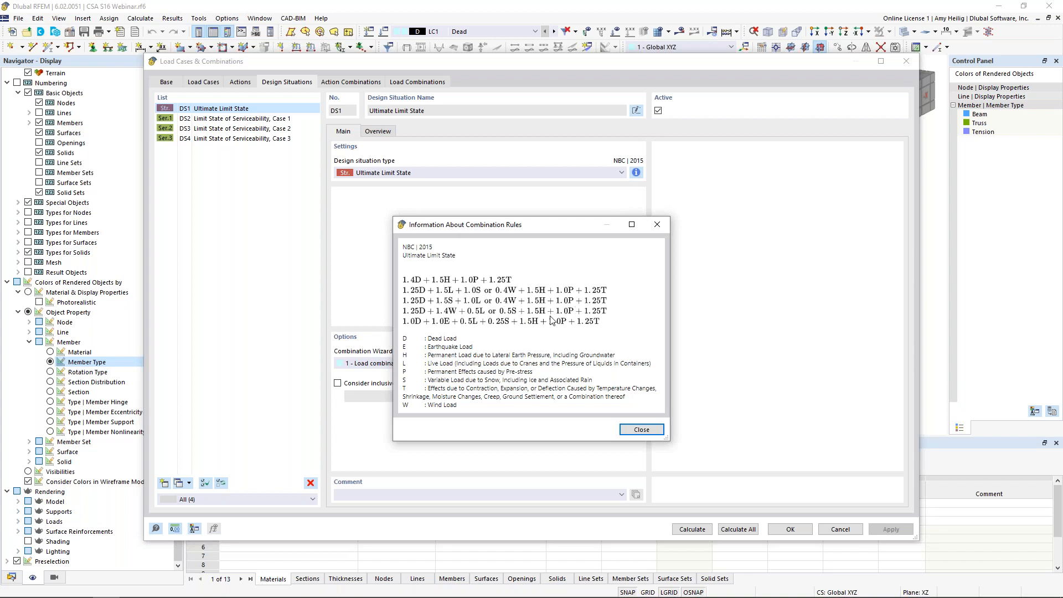
click(656, 225)
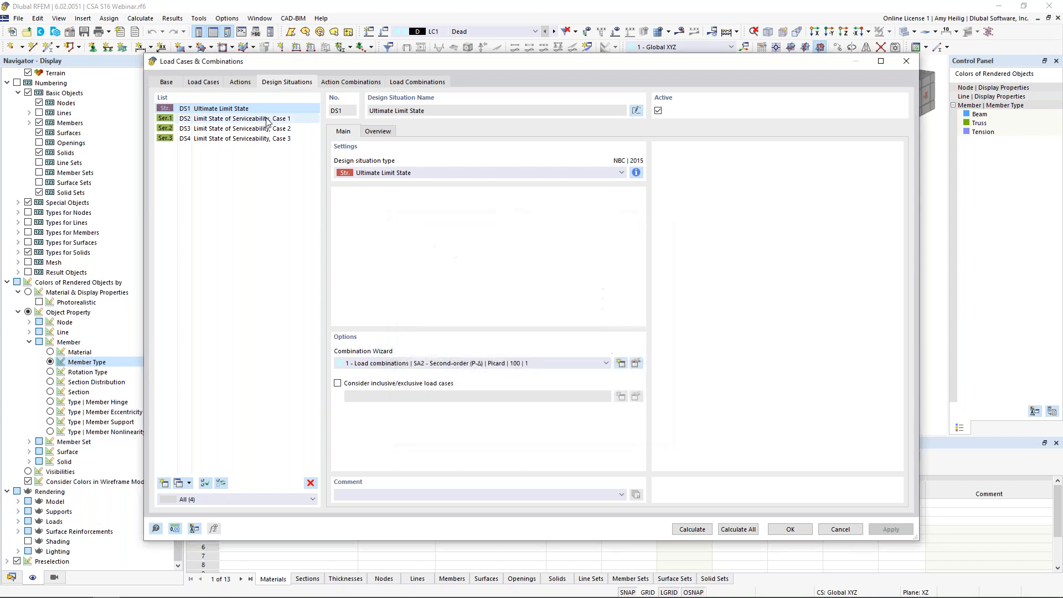
Go through the three serviceability design situations and read the combination rules for Limit State of Serviceability, Case 3.
click(265, 119)
click(265, 129)
click(264, 139)
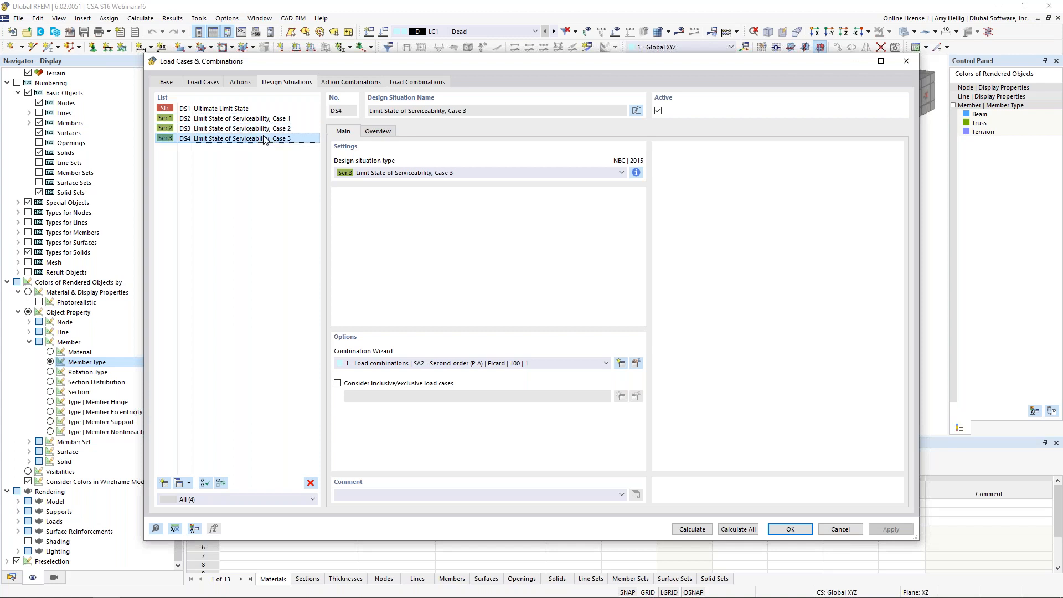
click(636, 174)
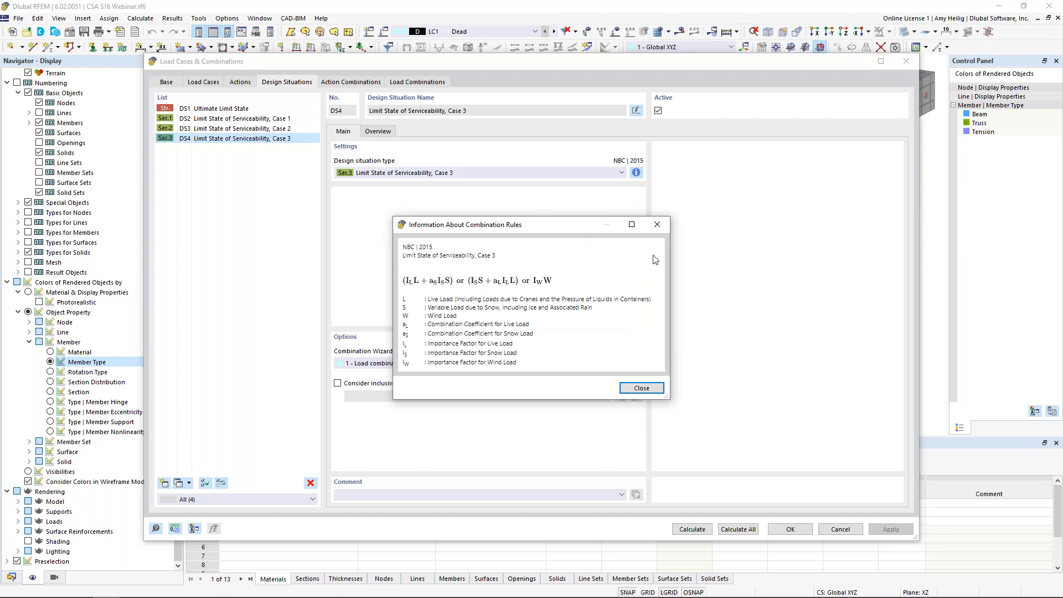
click(656, 226)
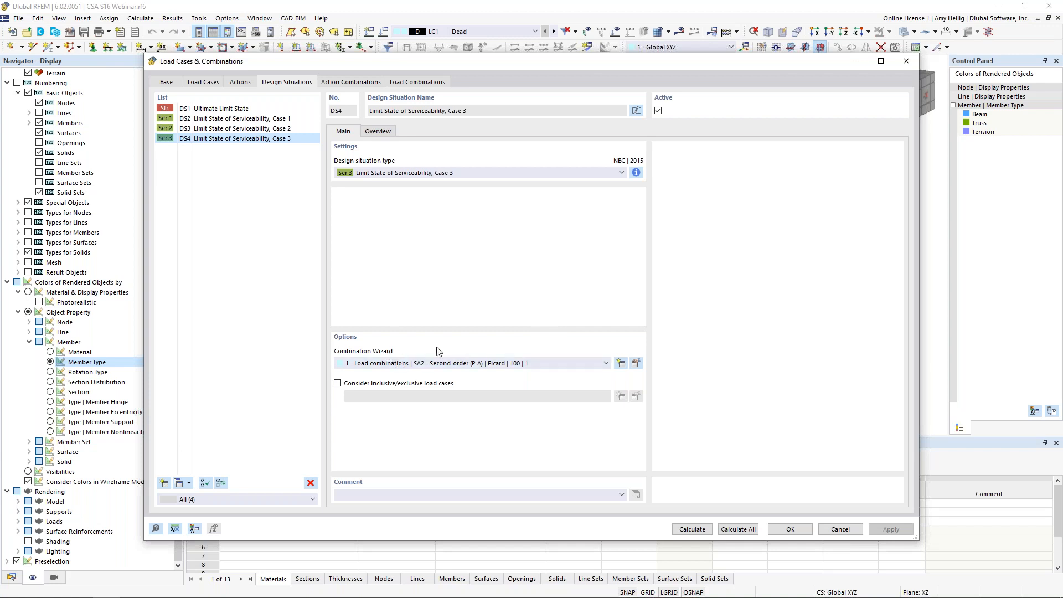
Examine the combination wizard's static analysis options, keeping SA2 - Second-order (P-Δ) | Picard, and accept its settings.
click(636, 364)
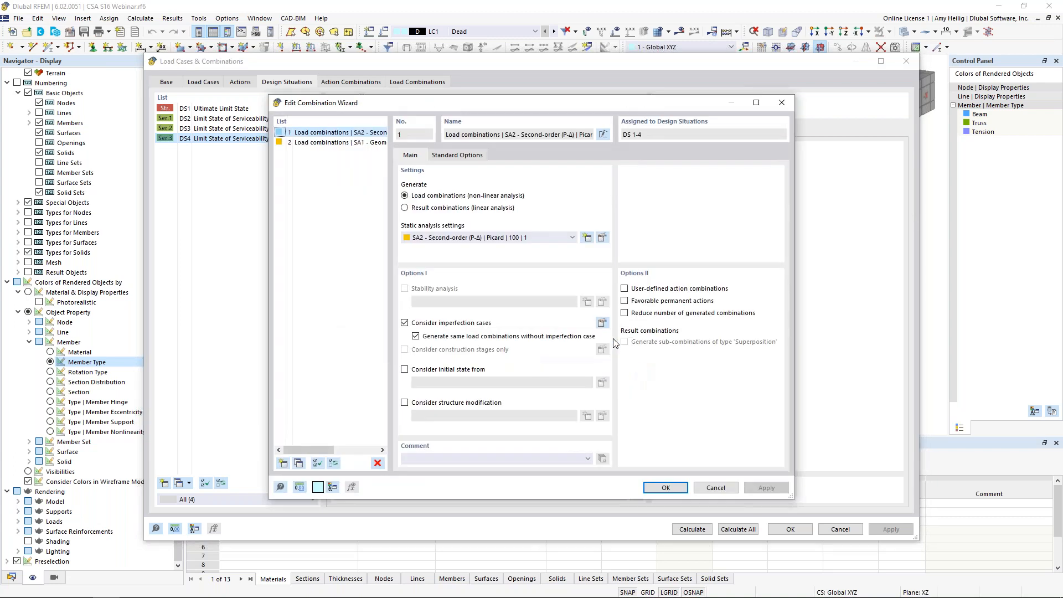
click(477, 238)
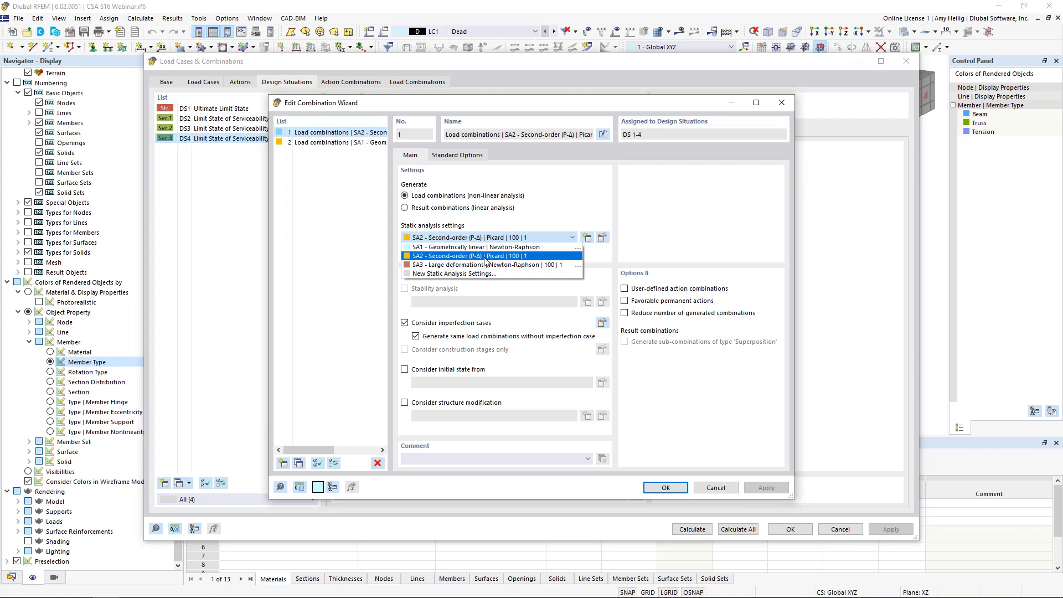
click(484, 257)
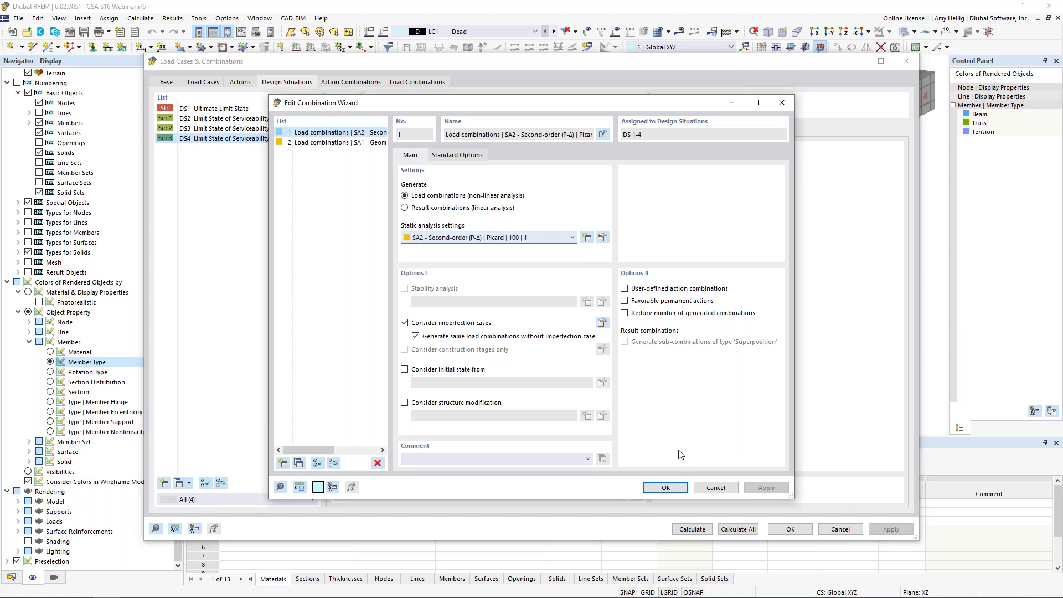
click(665, 487)
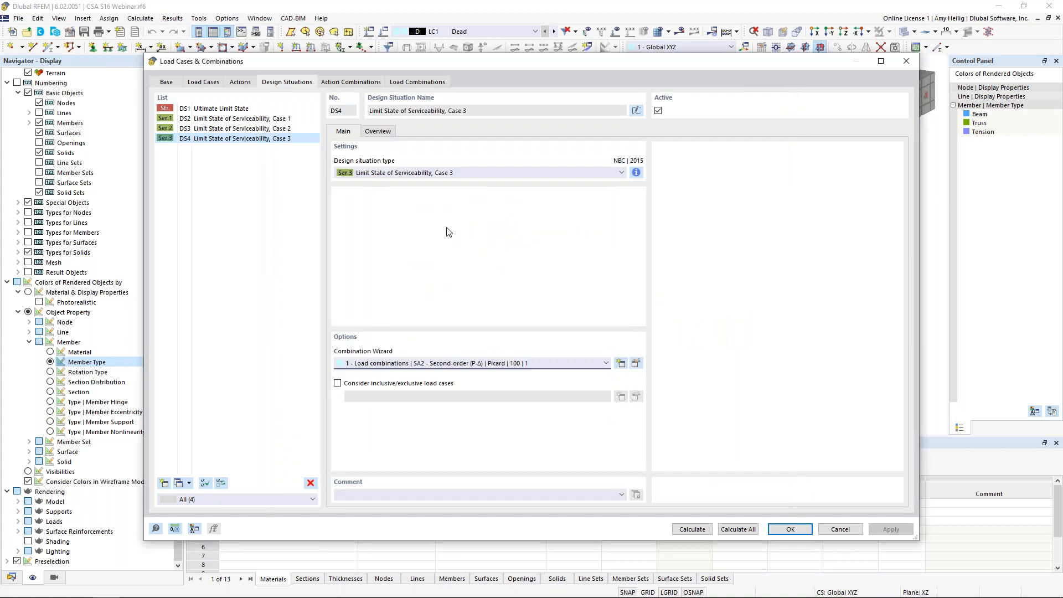
Review the generated load combinations, including serviceability combination CO9, and close the load cases and combinations settings.
click(413, 83)
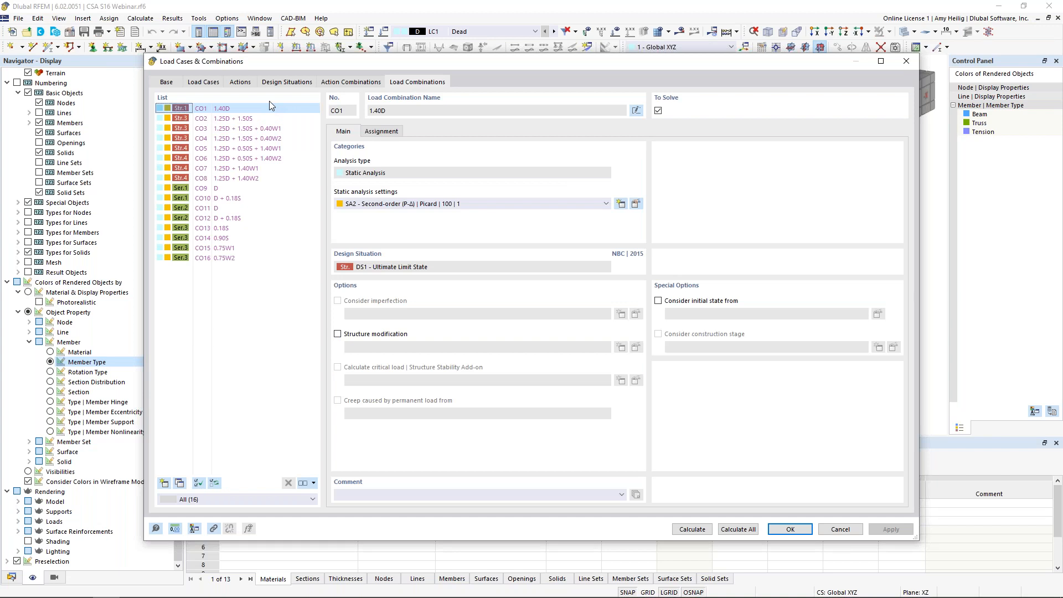
click(222, 188)
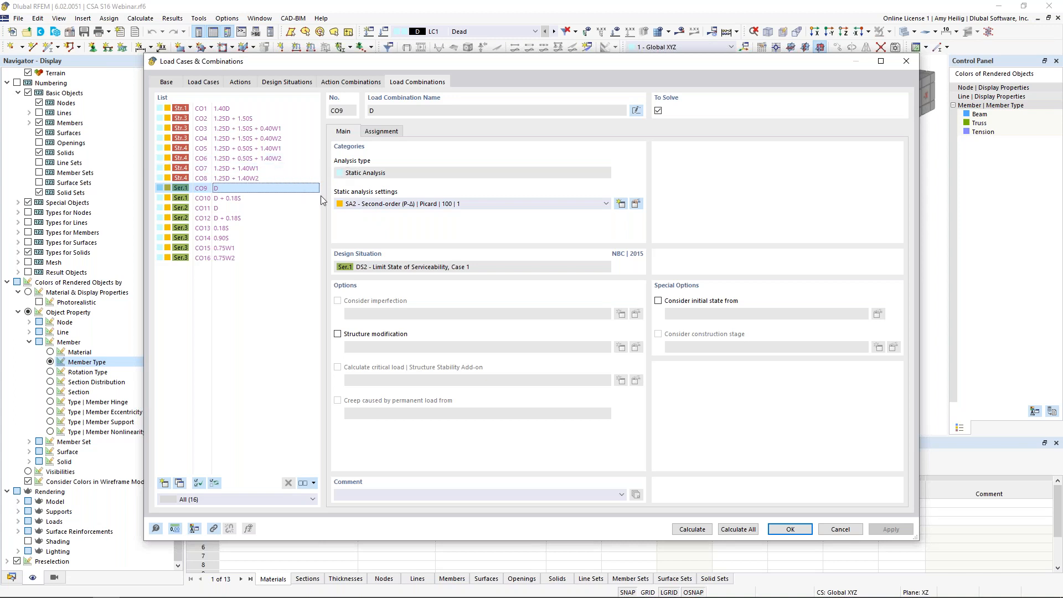
click(790, 528)
Make LC1 - Dead the active load case and show its loads on the model.
scroll(646, 198, down, 3)
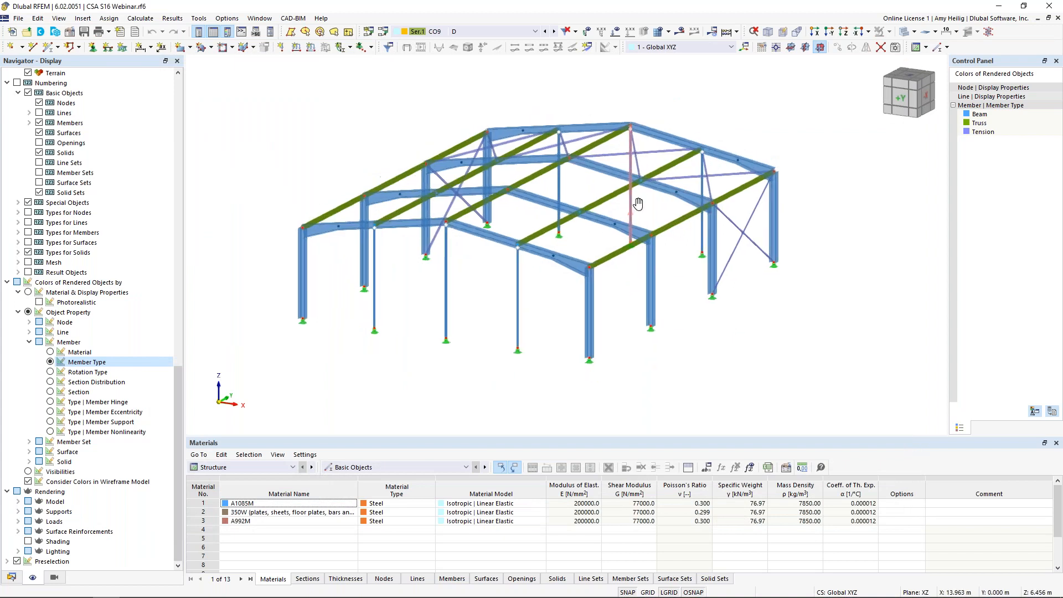
click(505, 34)
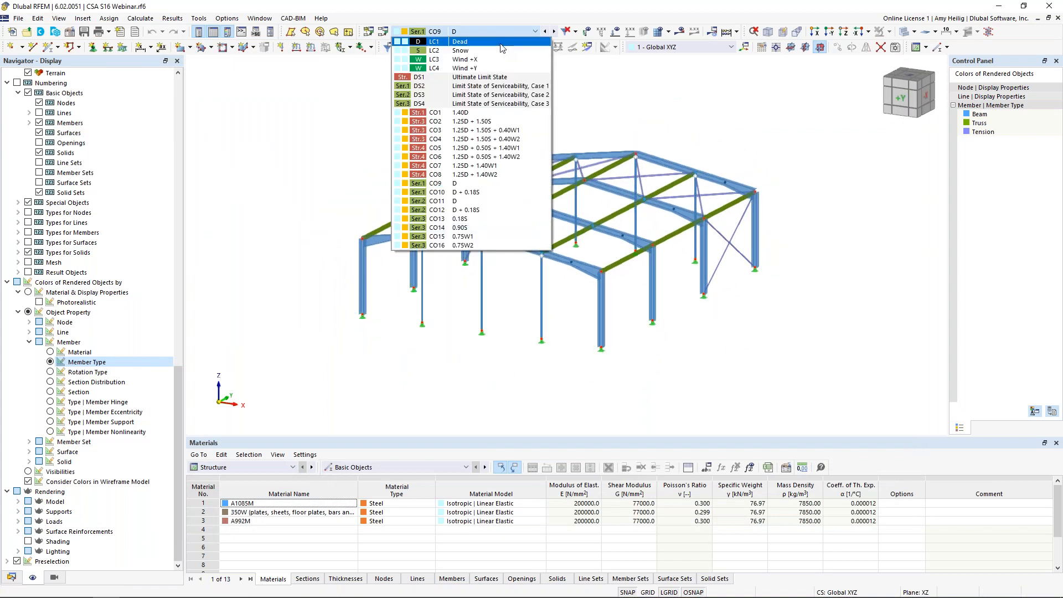
click(501, 48)
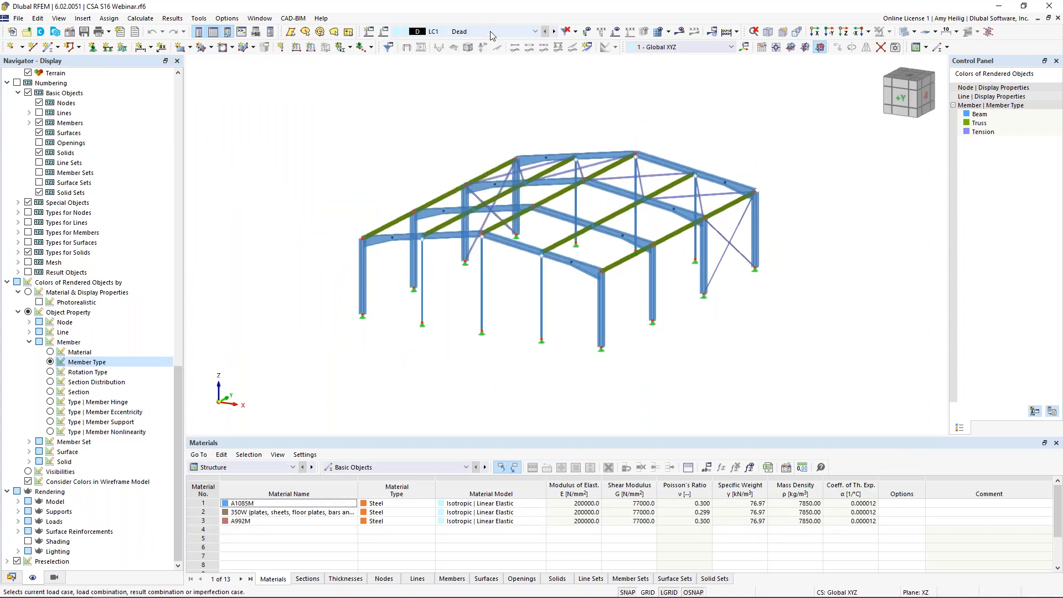
click(616, 32)
ctrl+middle_drag(809, 177, 767, 178)
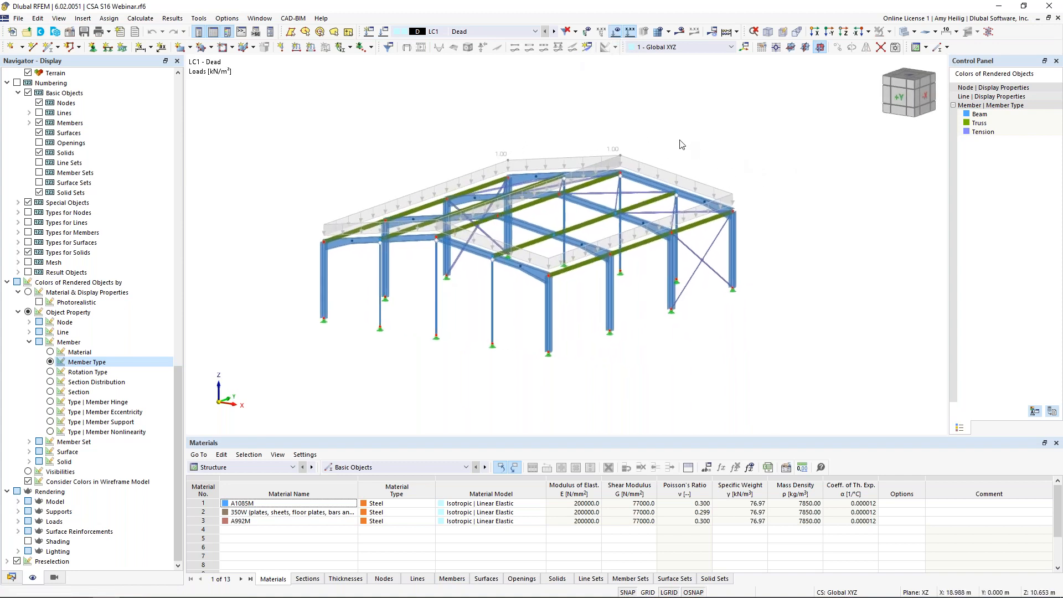
Switch the navigator to the model data and list the load wizards' member loads from area loads.
click(11, 578)
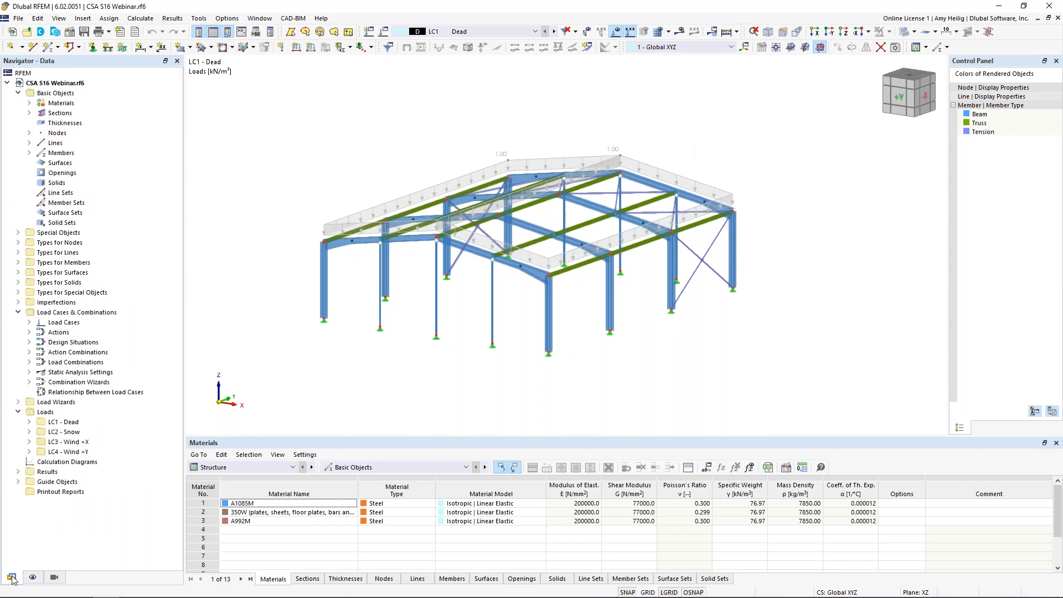
click(19, 403)
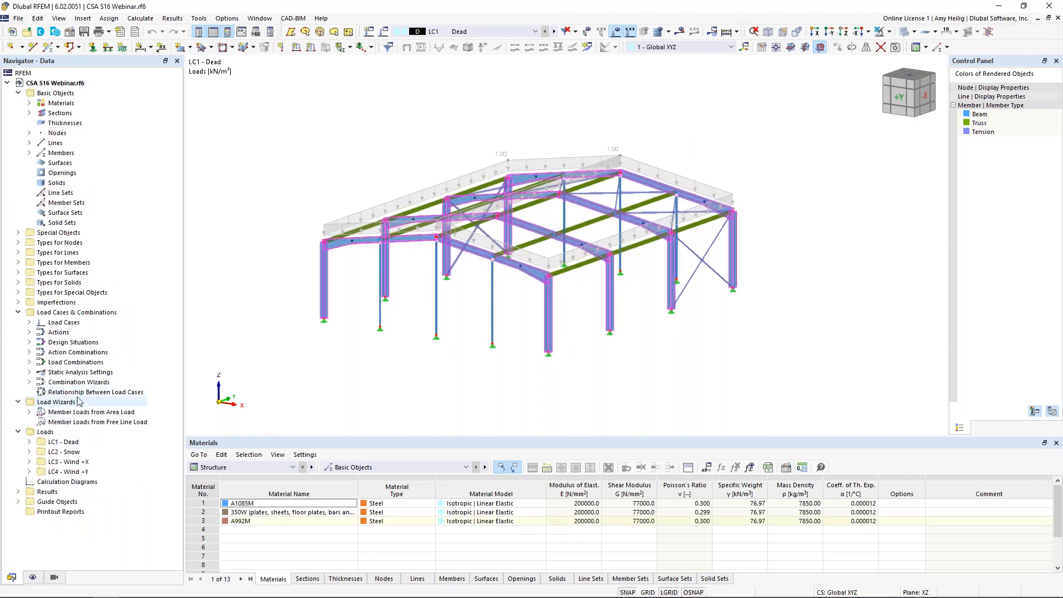
click(30, 412)
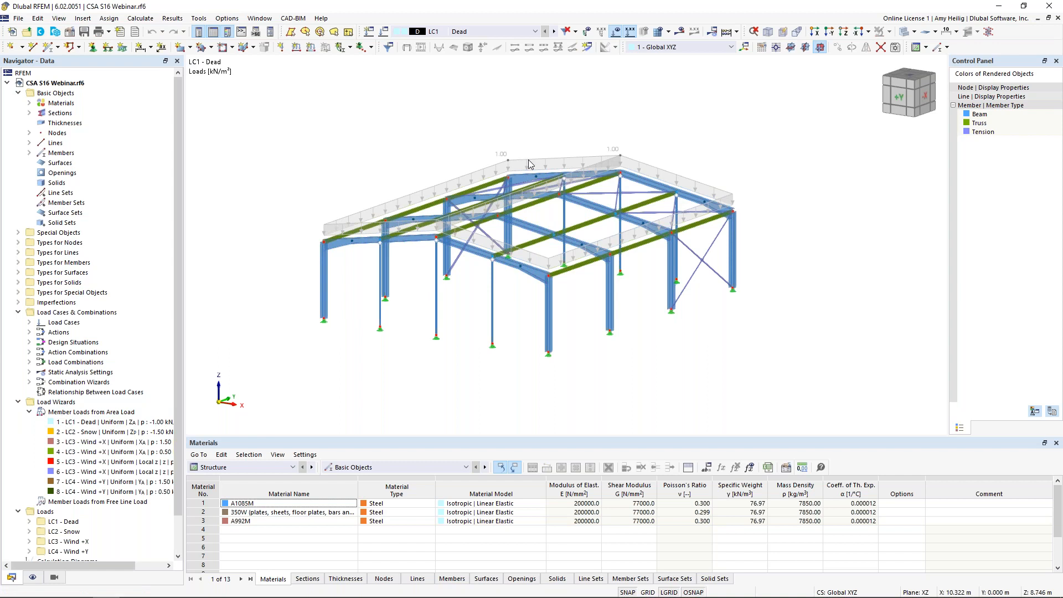
Examine the load parameters and roof boundary planes of the LC1 - Dead member loads from area load wizard.
scroll(529, 164, up, 3)
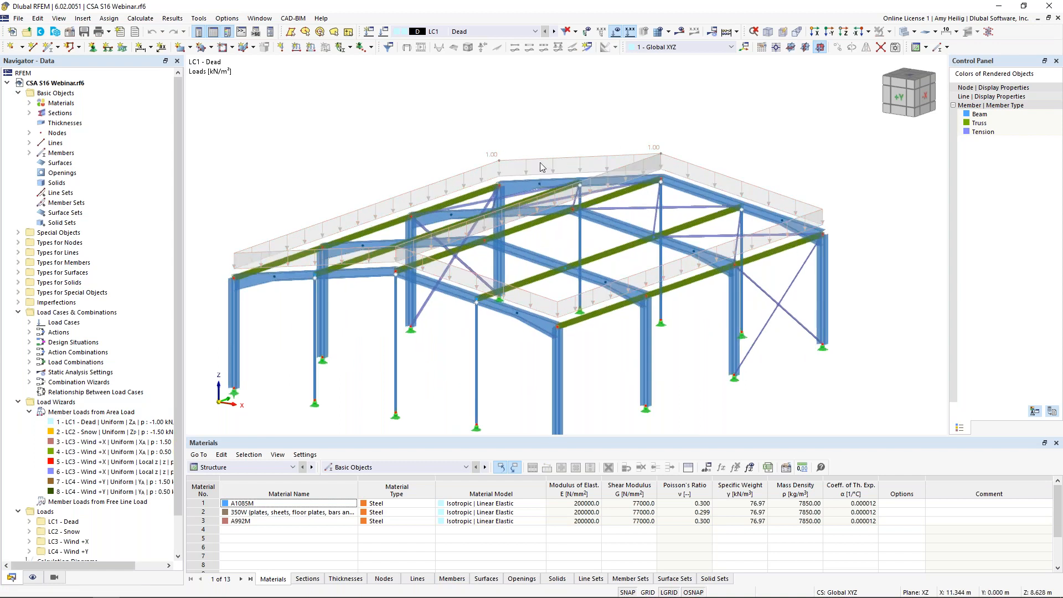
double_click(527, 164)
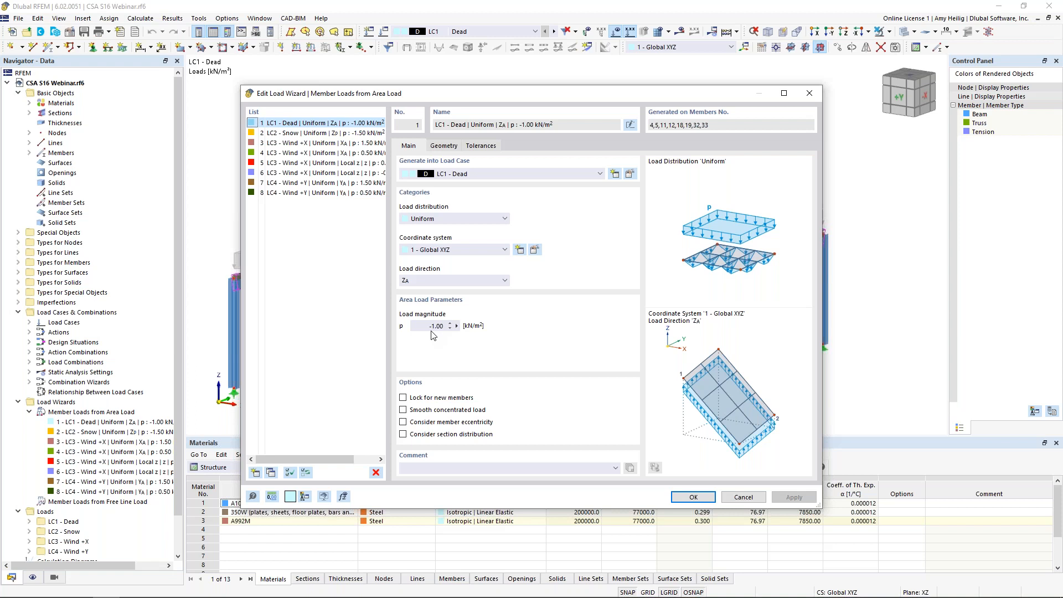
click(444, 146)
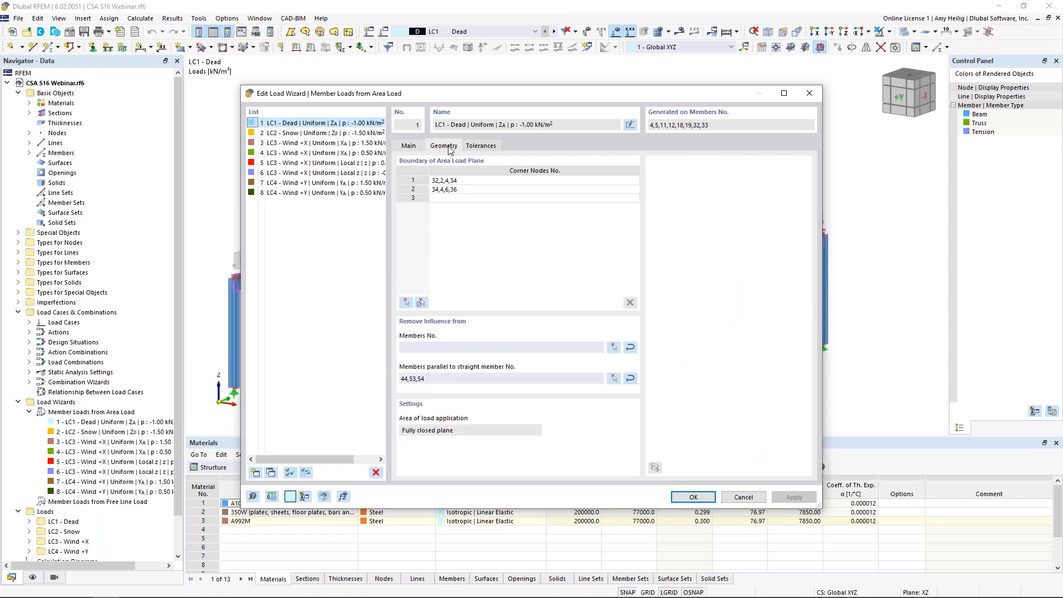
click(470, 185)
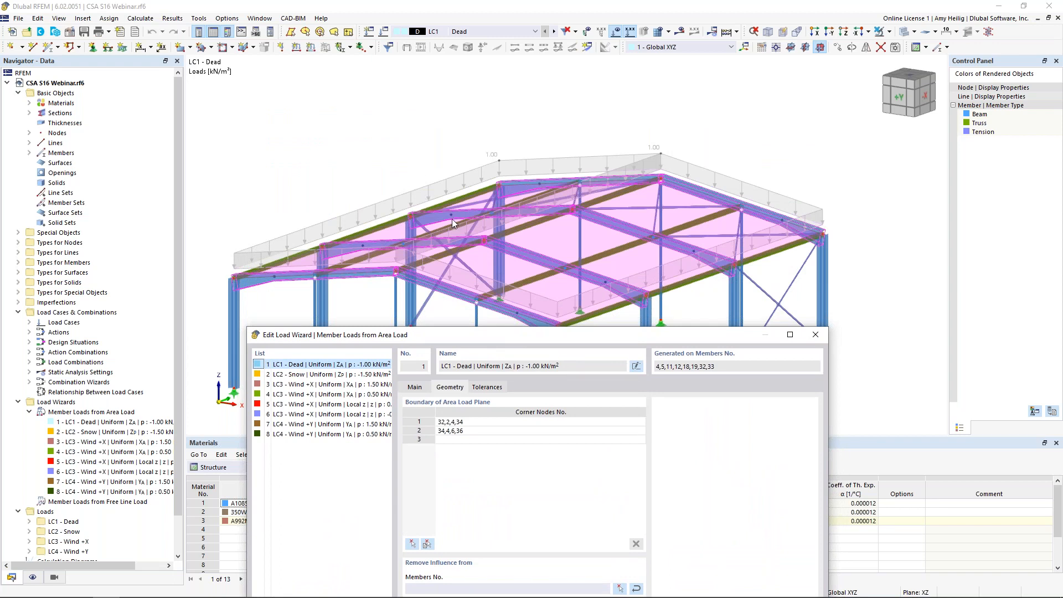
drag(572, 342, 588, 116)
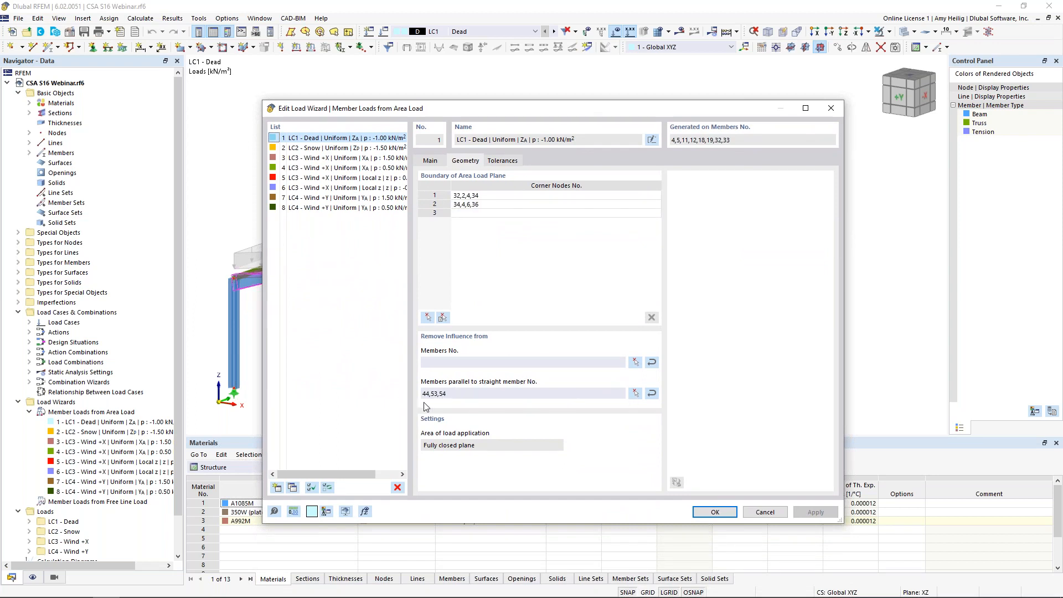
Check on the model which parallel members are excluded from the dead area load's influence, and close the wizard without changes.
click(635, 392)
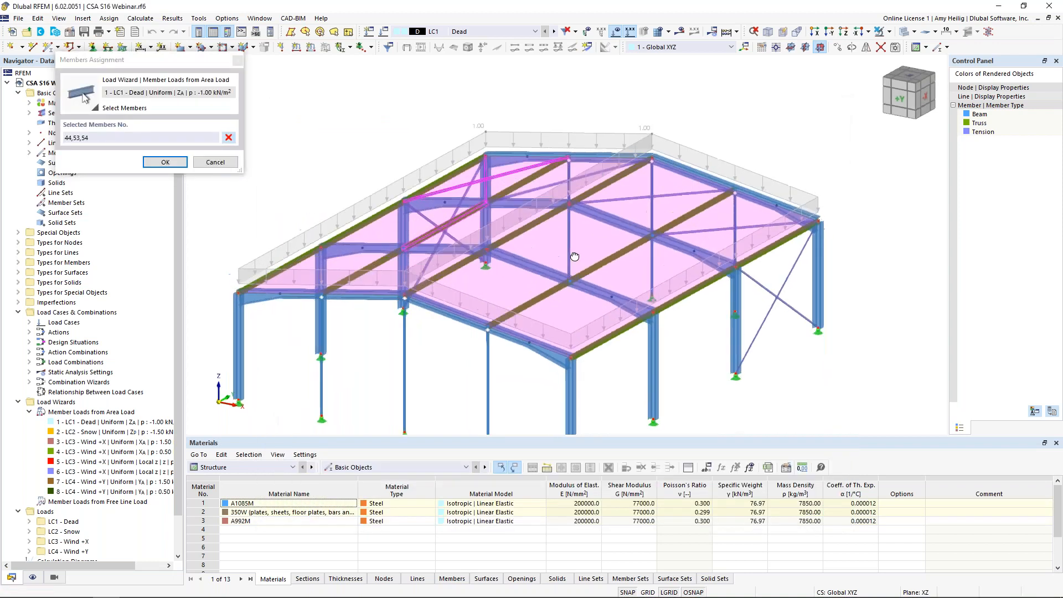
click(227, 163)
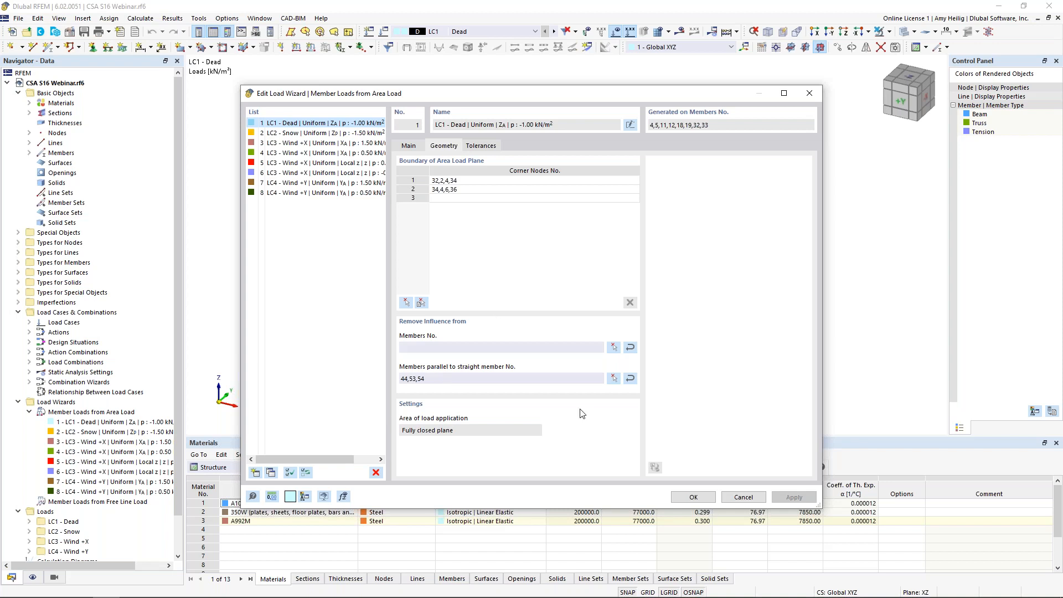
click(743, 497)
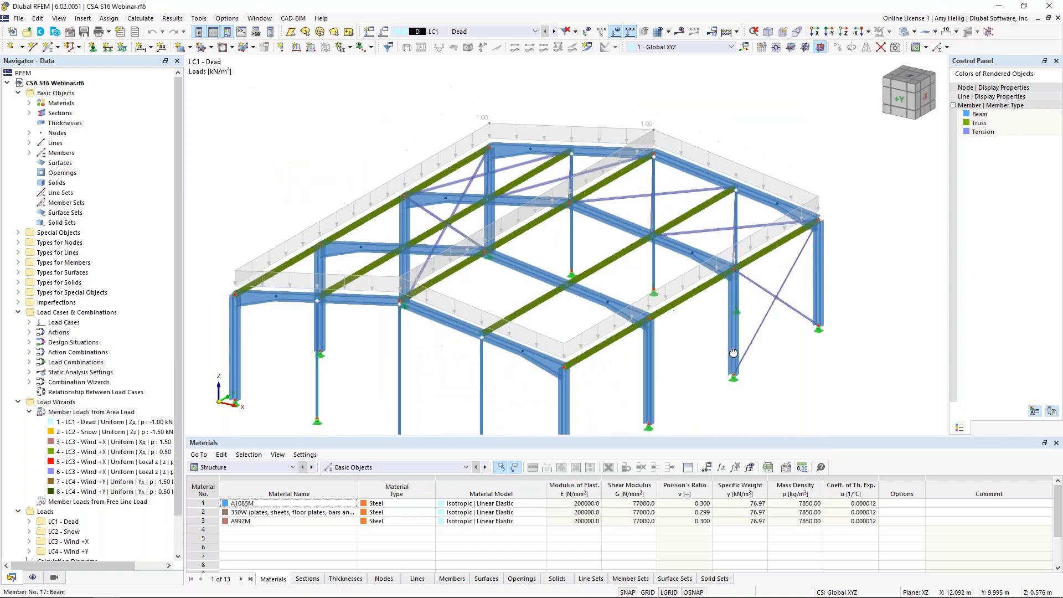
Display the LC1 - Dead area load separately as generated member loads, inspect them on the frames, and restore the area load display.
middle_drag(733, 353, 528, 161)
right_click(522, 165)
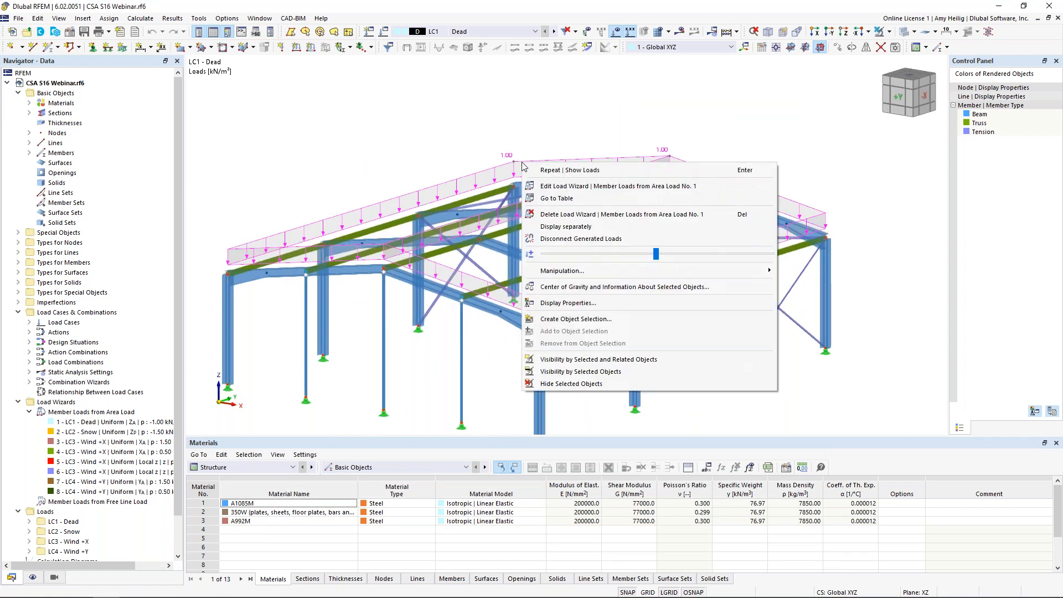
click(556, 228)
ctrl+middle_drag(557, 231, 719, 343)
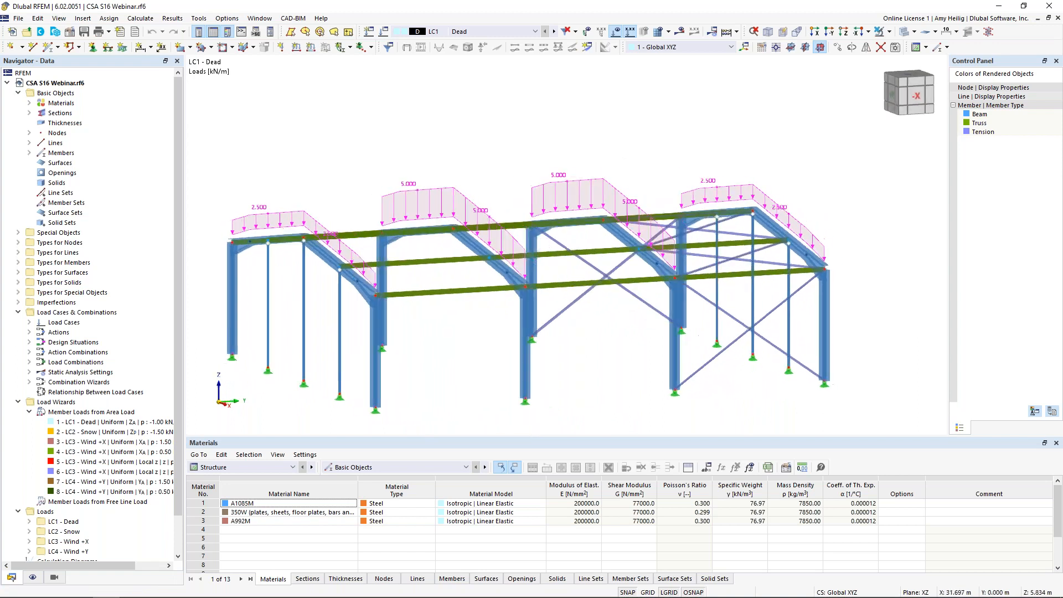
scroll(600, 295, down, 2)
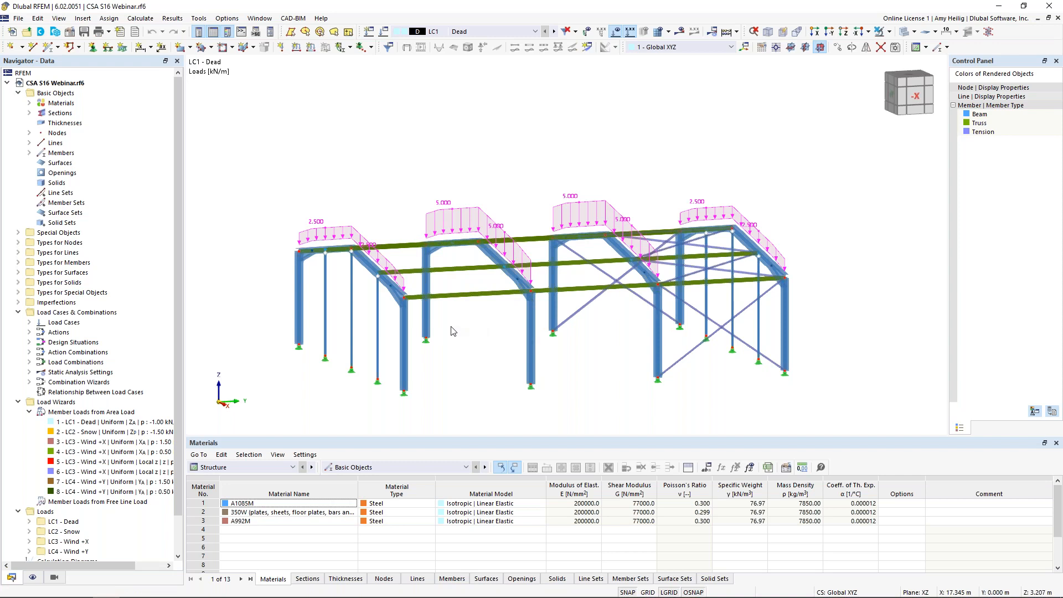
ctrl+middle_drag(477, 344, 498, 166)
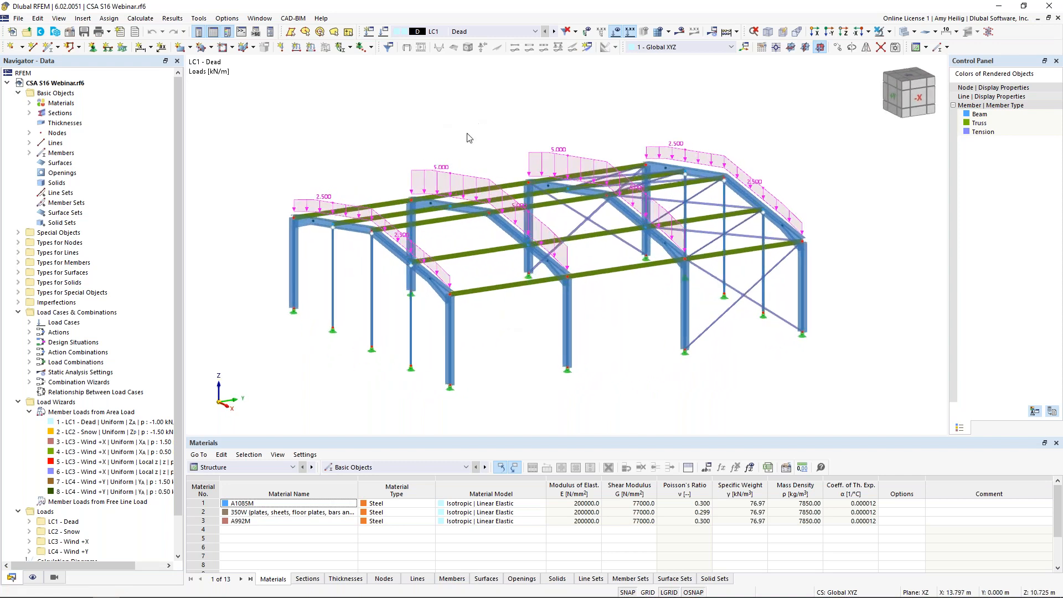
right_click(441, 170)
click(478, 235)
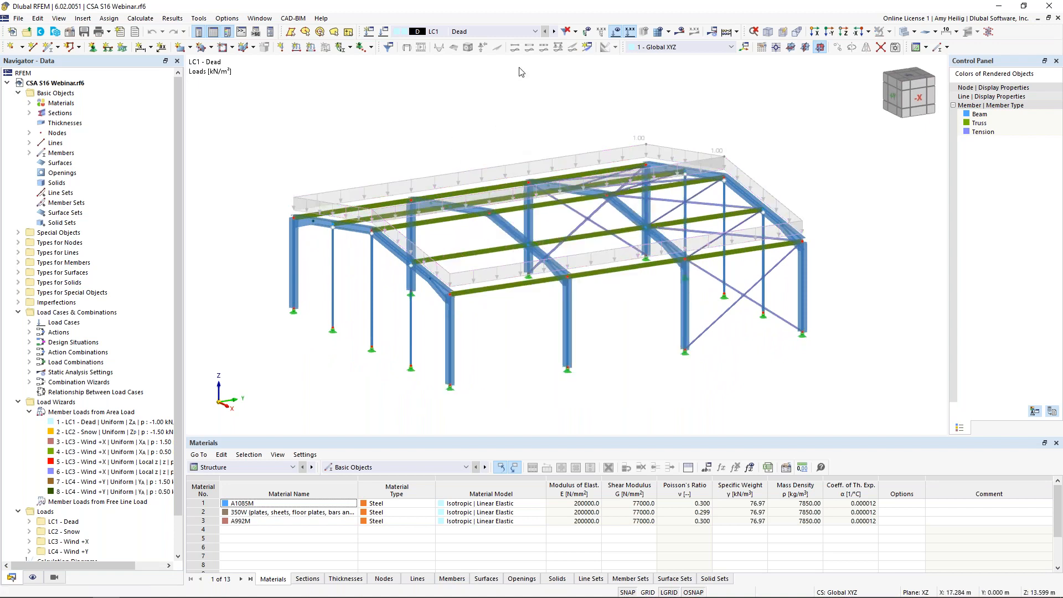
Make LC2 - Snow the active load case and examine its area load wizard's projected load direction and magnitude.
click(553, 31)
ctrl+middle_drag(514, 174, 545, 181)
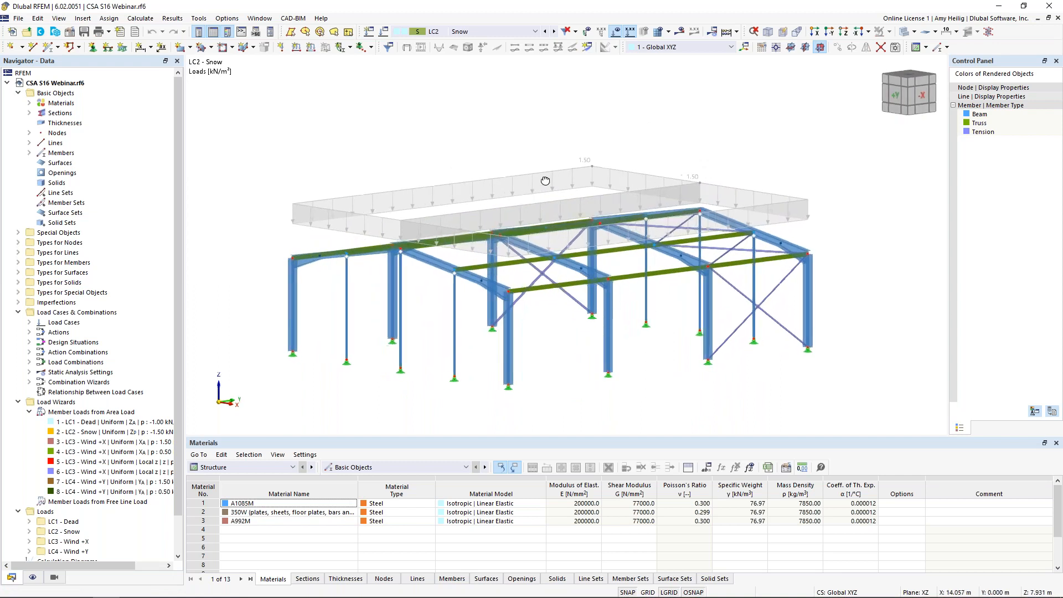
double_click(585, 168)
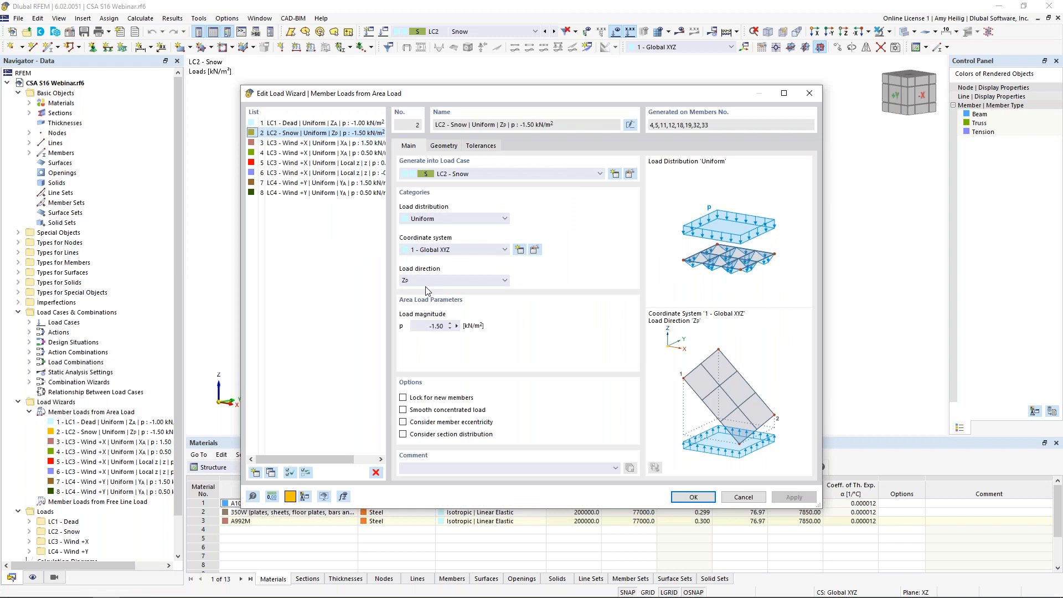
drag(503, 94, 510, 118)
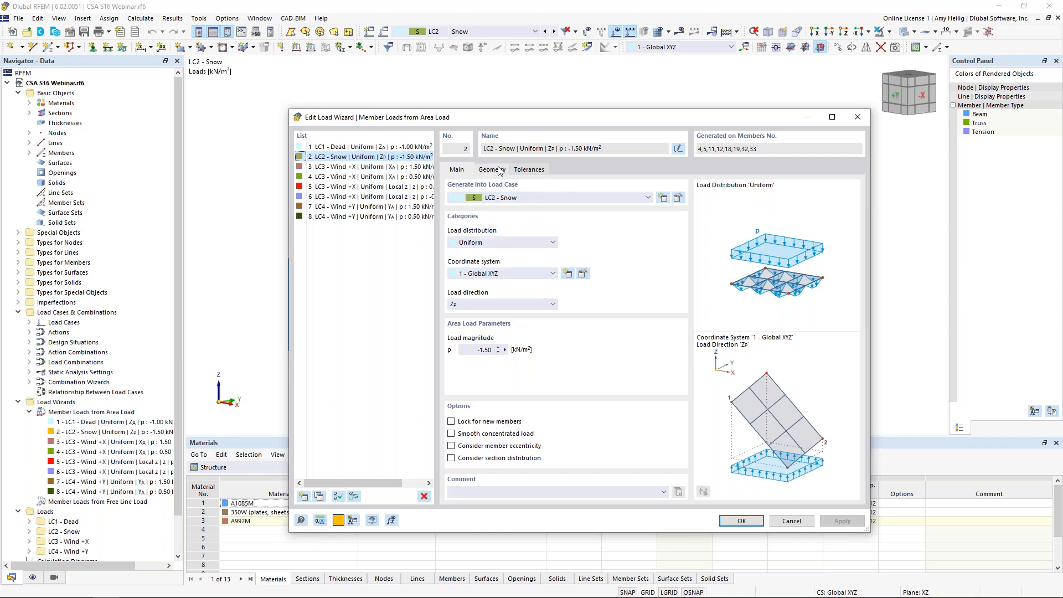
click(747, 521)
Display the LC2 - Snow area load separately as generated member loads, inspect them, and restore the area load display.
right_click(542, 177)
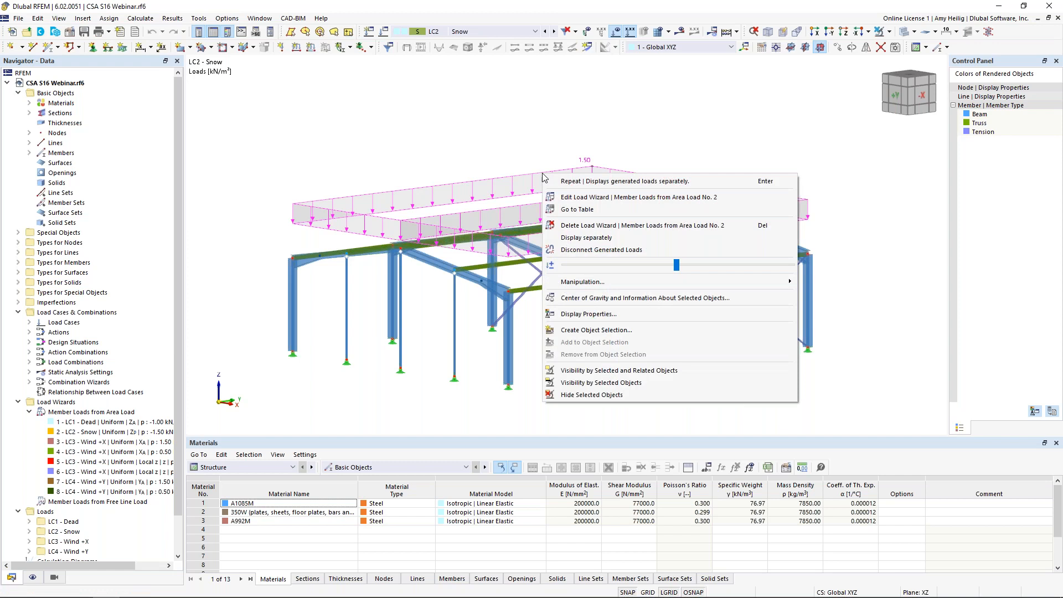
click(576, 239)
ctrl+middle_drag(581, 271, 426, 225)
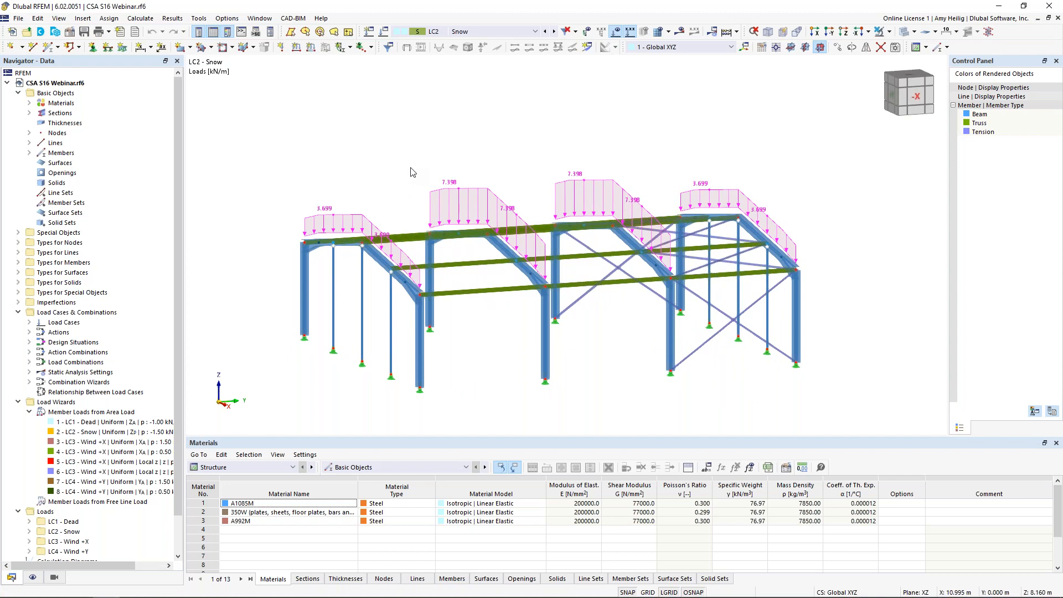
right_click(472, 189)
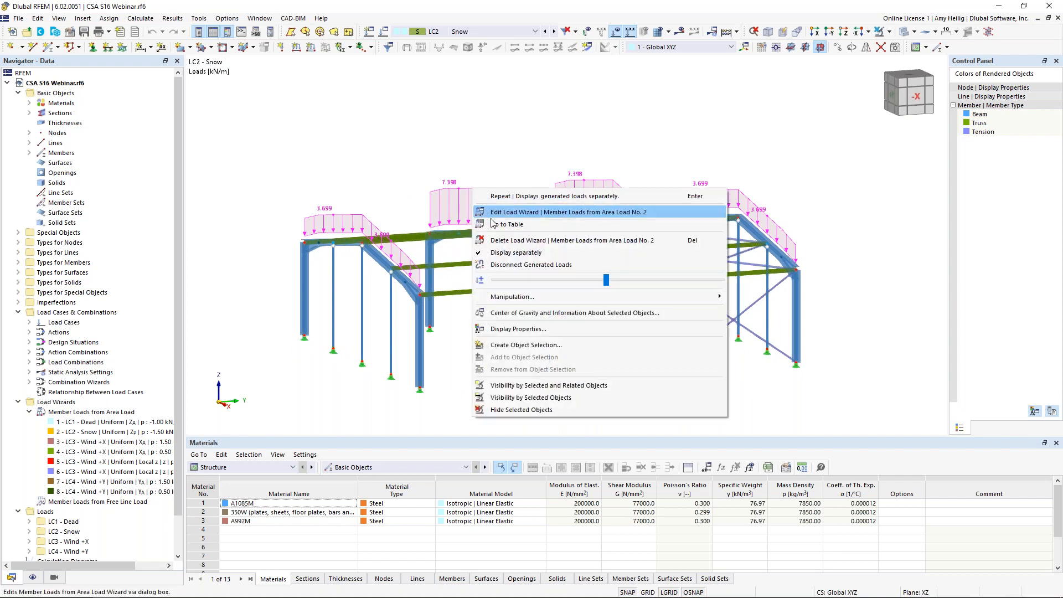
click(498, 251)
Make LC3 - Wind +X the active load case and examine its wall and roof area loads.
click(553, 32)
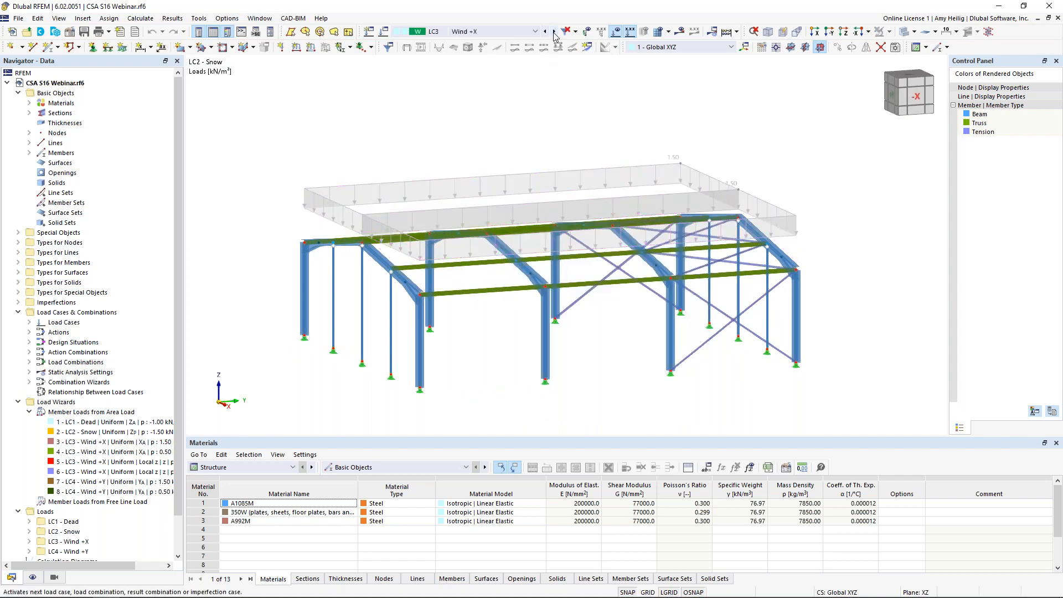
ctrl+middle_drag(410, 152, 563, 133)
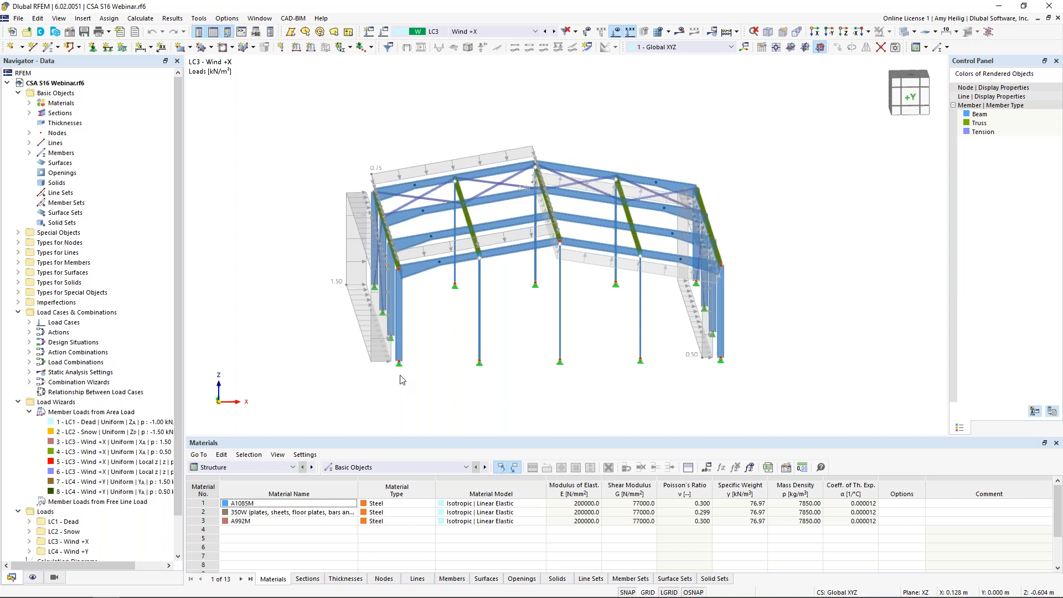
ctrl+middle_drag(390, 397, 439, 394)
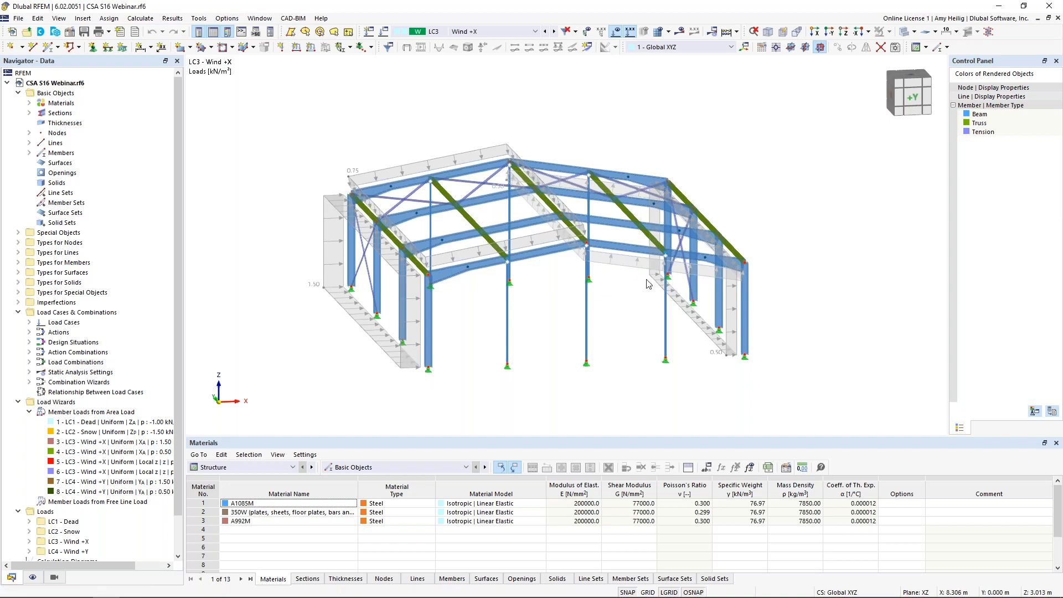
Display the LC3 - Wind +X area loads separately as generated member loads, inspect them, and restore the area load display.
right_click(409, 369)
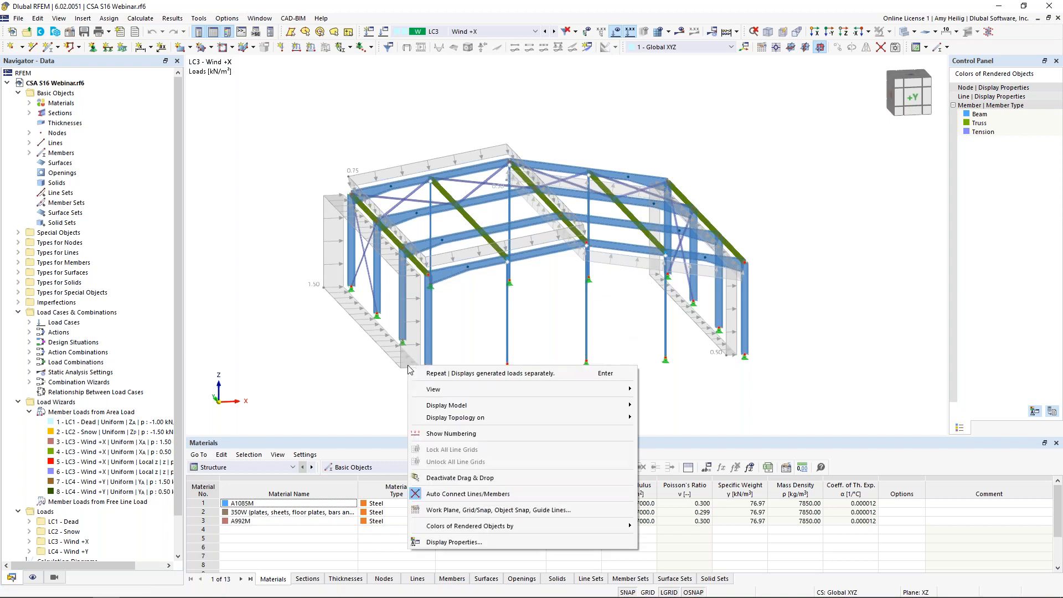
key(Escape)
right_click(410, 360)
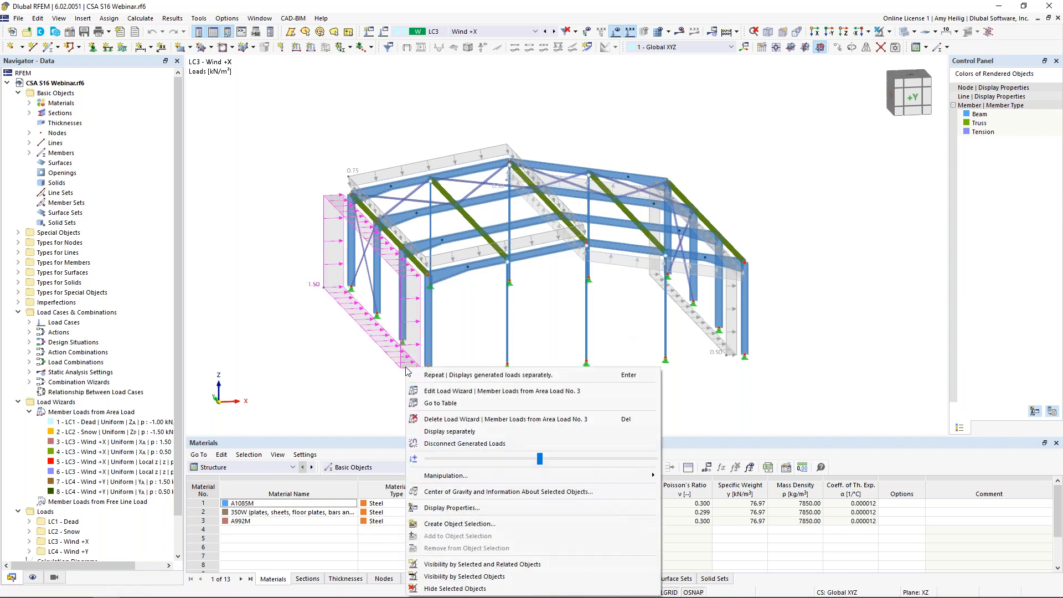
click(442, 431)
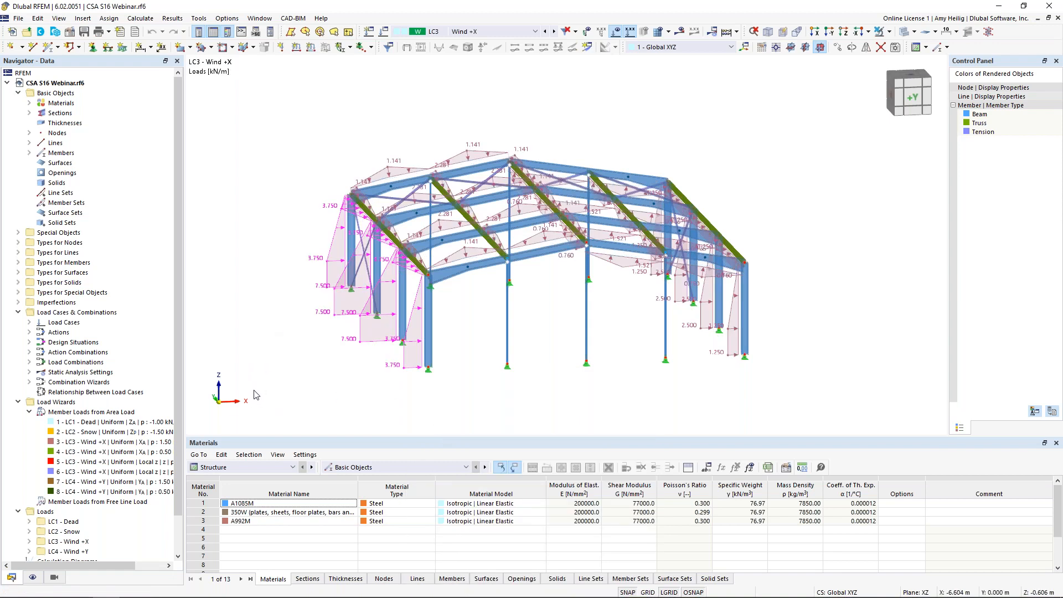
middle_drag(367, 380, 288, 374)
right_click(288, 373)
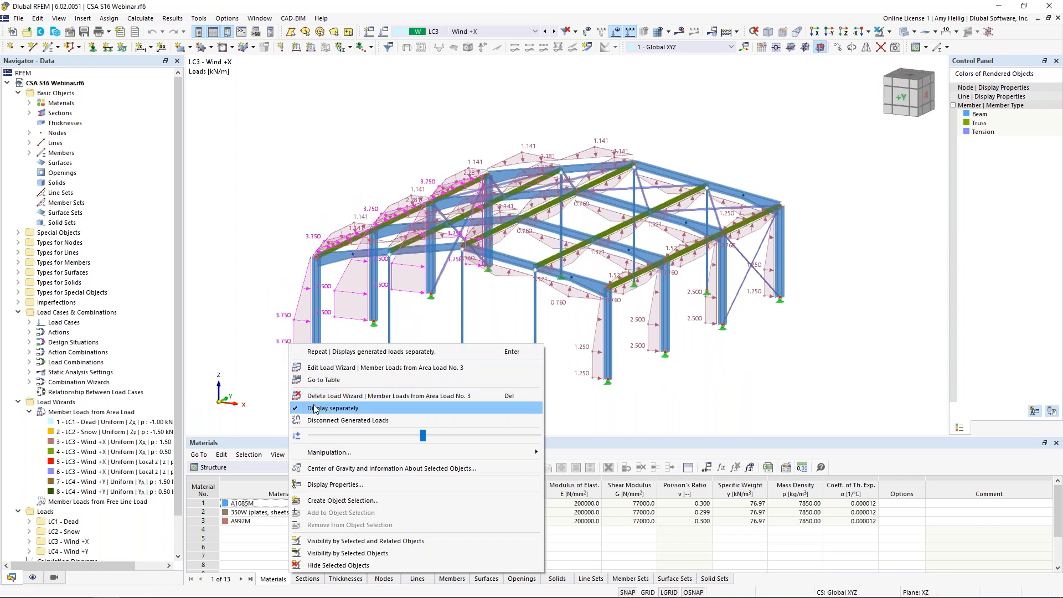
click(337, 398)
Make LC4 - Wind +Y the active load case and display its gable wall wind loads separately as generated member loads.
click(554, 32)
middle_drag(336, 169, 523, 175)
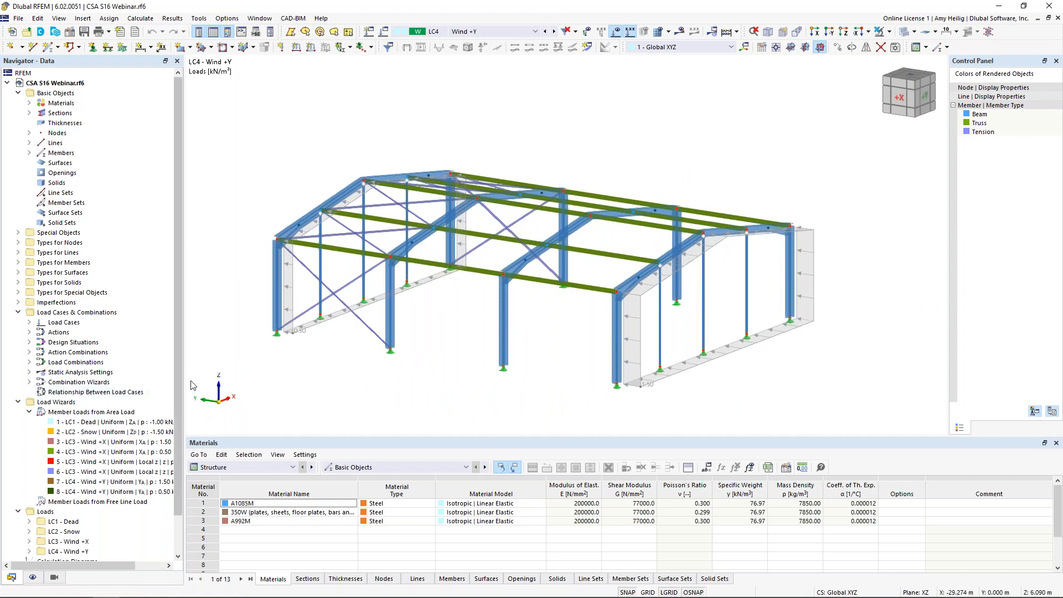
right_click(634, 386)
click(671, 220)
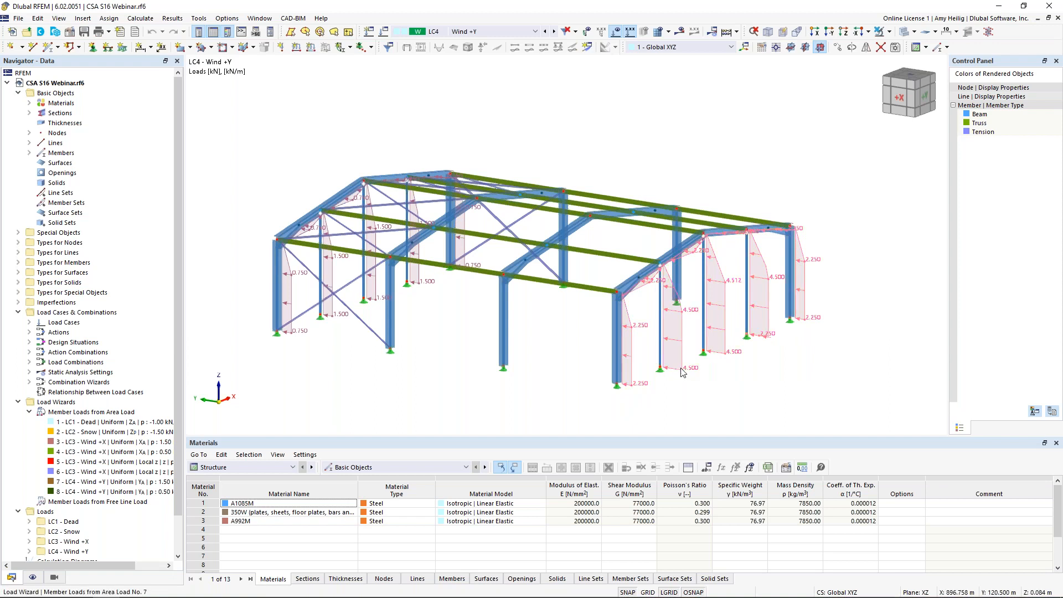
Return the LC4 - Wind +Y gable wall loads to their area load display and view them around the hall.
right_click(632, 370)
click(673, 400)
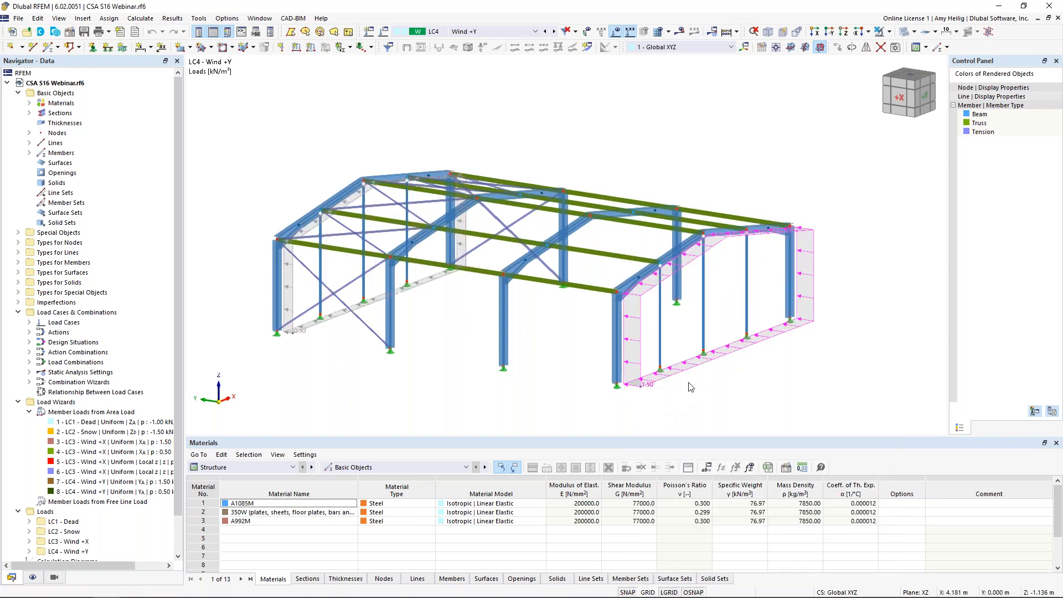
ctrl+middle_drag(673, 399, 519, 257)
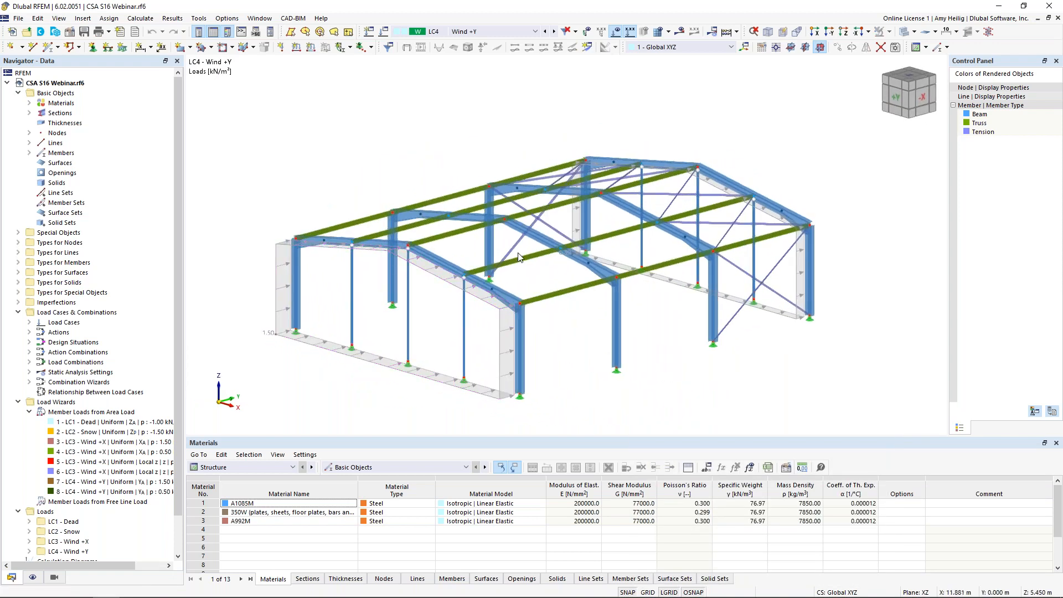
Step through load combinations CO1 and CO2 and make CO3 - 1.25D + 1.50S + 0.40W1 active.
click(473, 32)
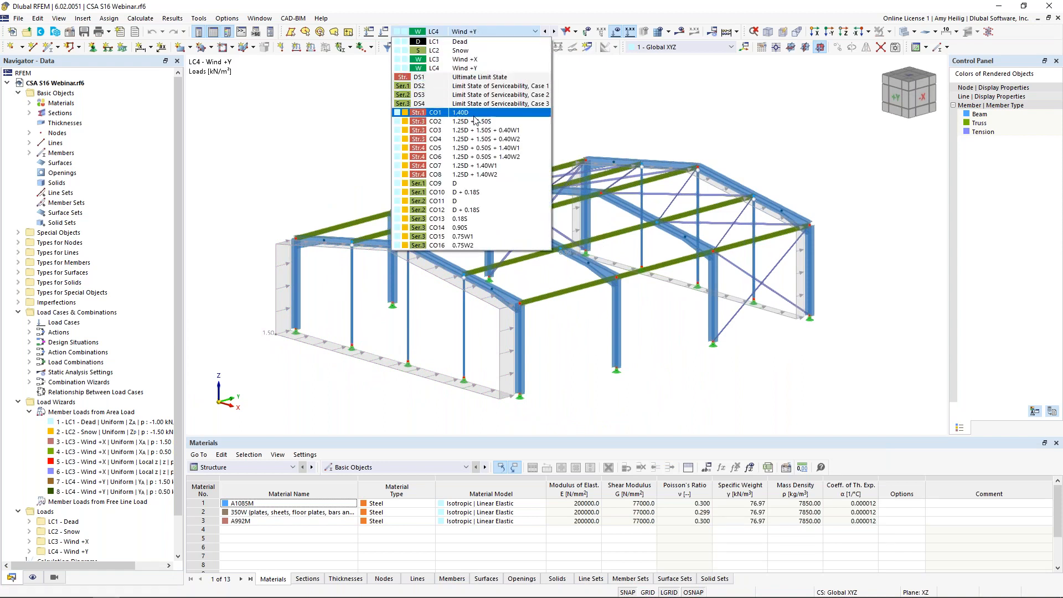
click(474, 114)
click(553, 32)
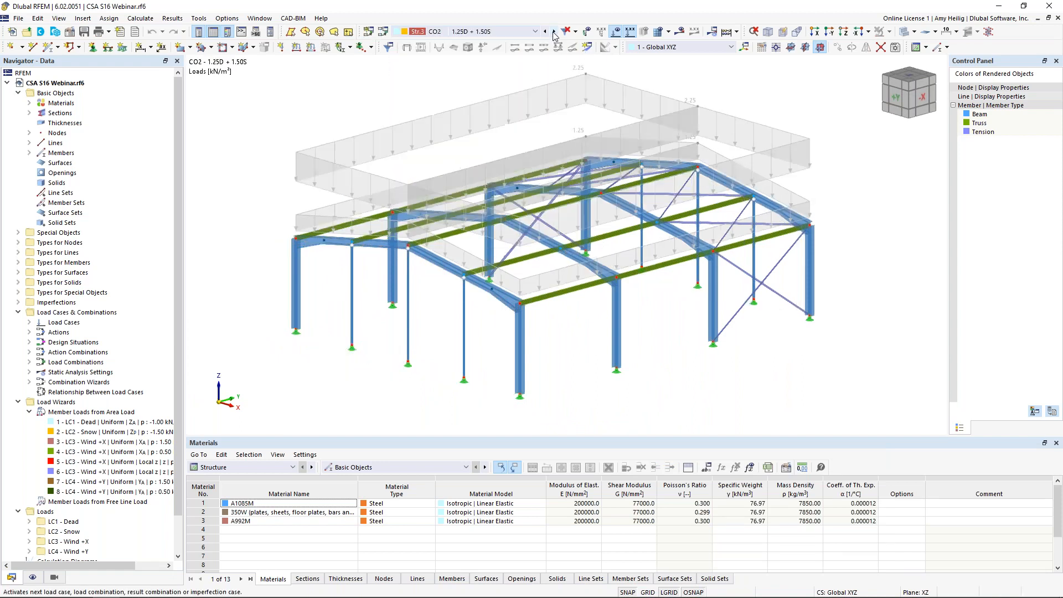
click(554, 32)
Examine the combined dead, snow and wind loads of CO3, and hide the loads on the model.
ctrl+middle_drag(471, 285, 520, 275)
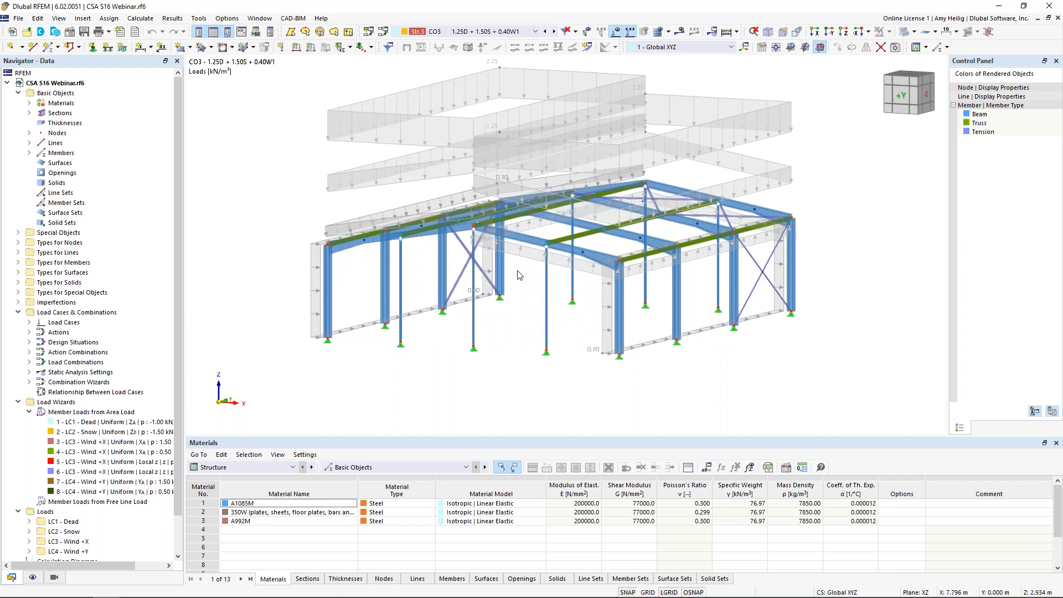
middle_drag(457, 163, 444, 184)
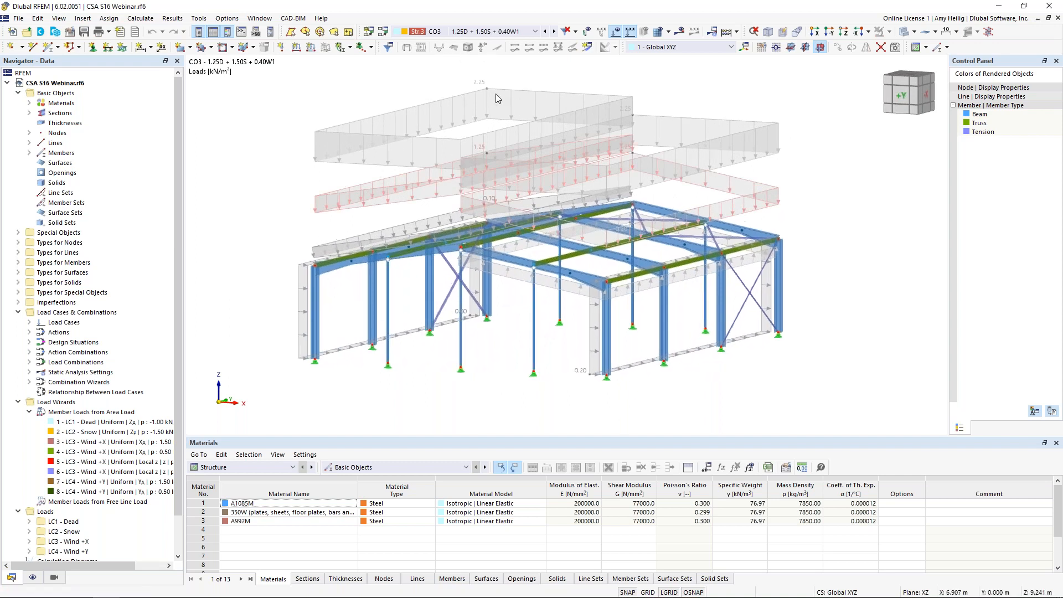
click(615, 32)
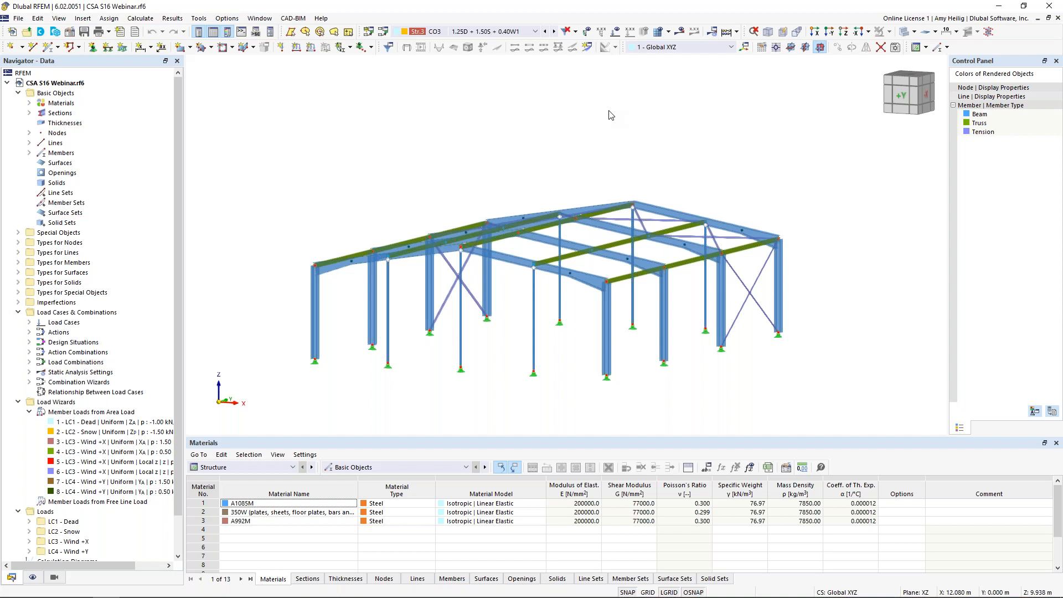
Make load combination CO2 - 1.25D + 1.50S active and run its calculation.
ctrl+middle_drag(608, 114, 579, 134)
click(487, 31)
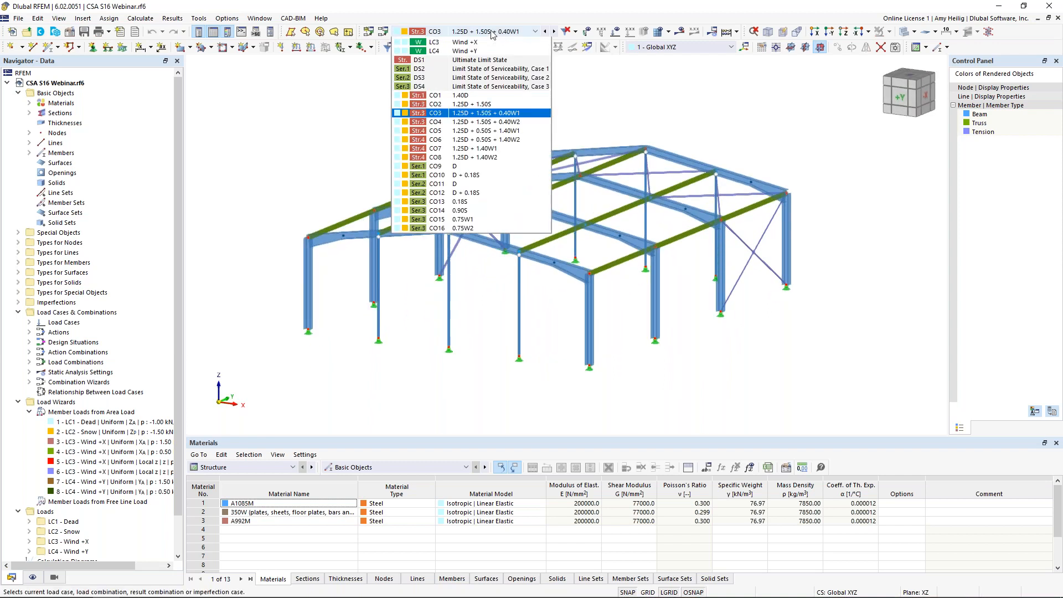
click(467, 121)
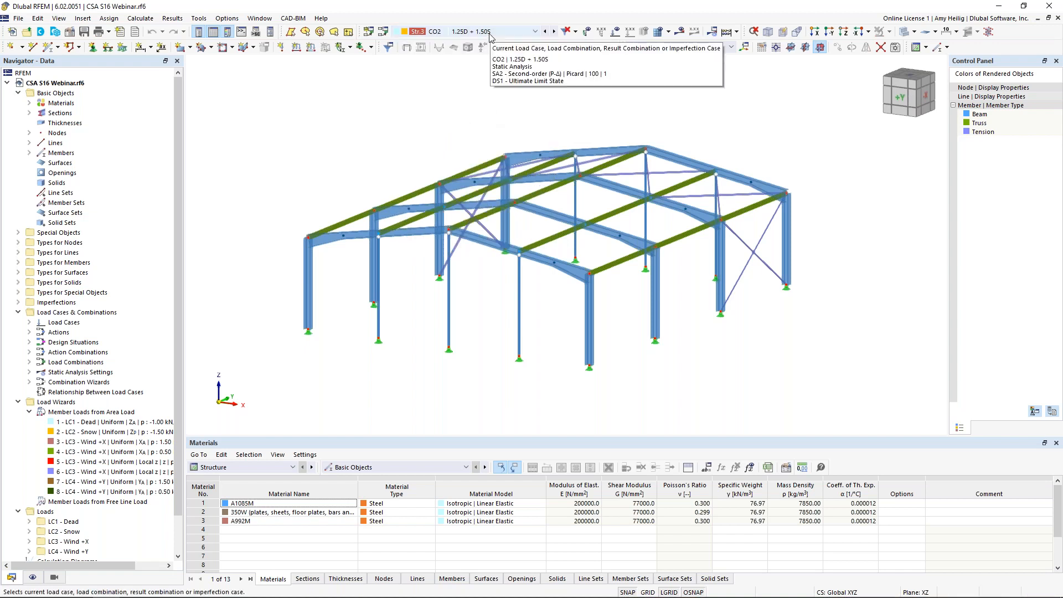
click(680, 35)
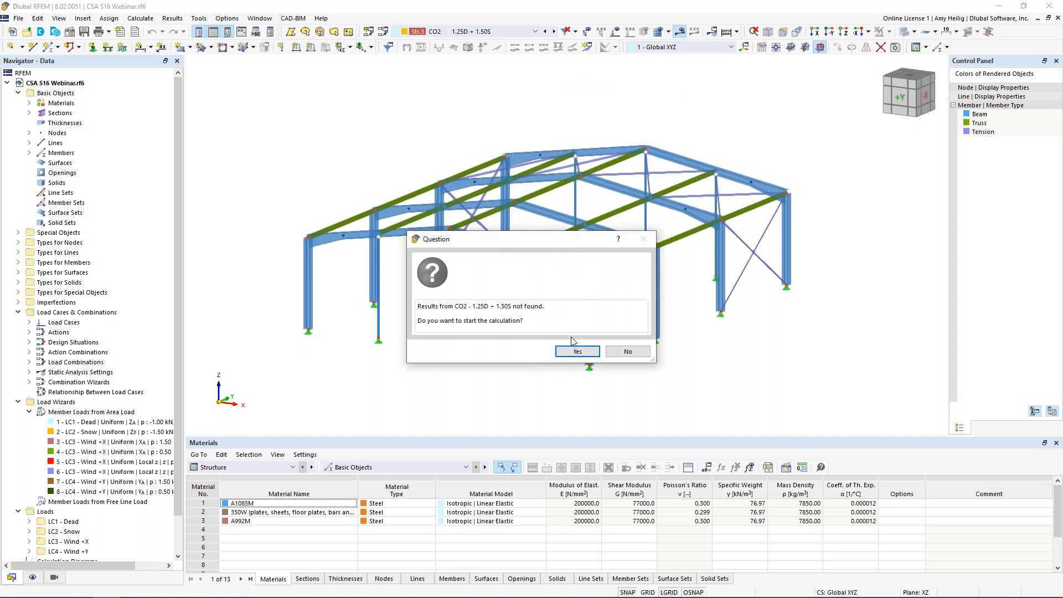
click(575, 352)
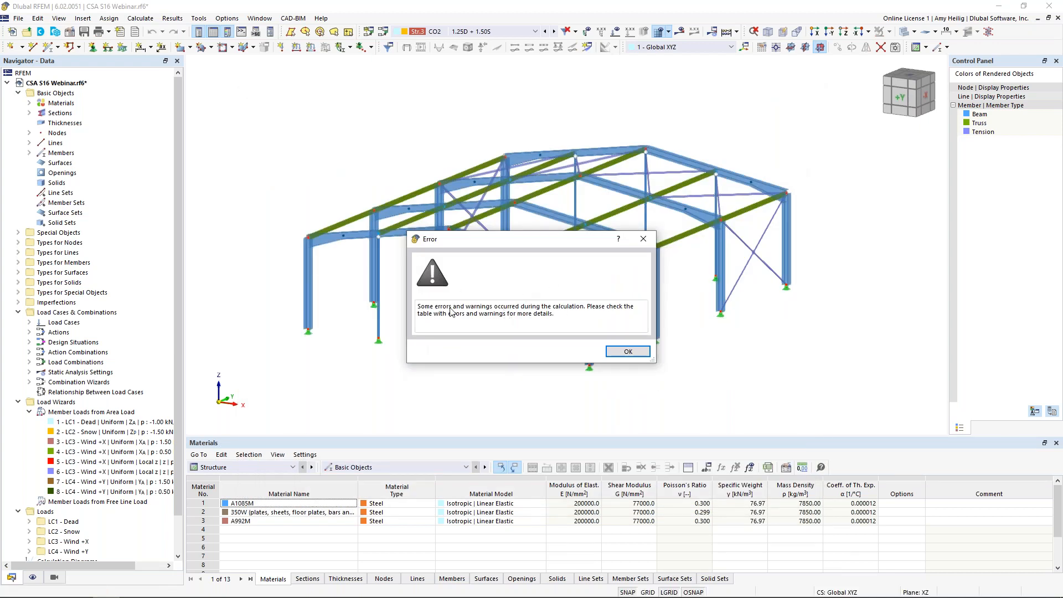
click(622, 351)
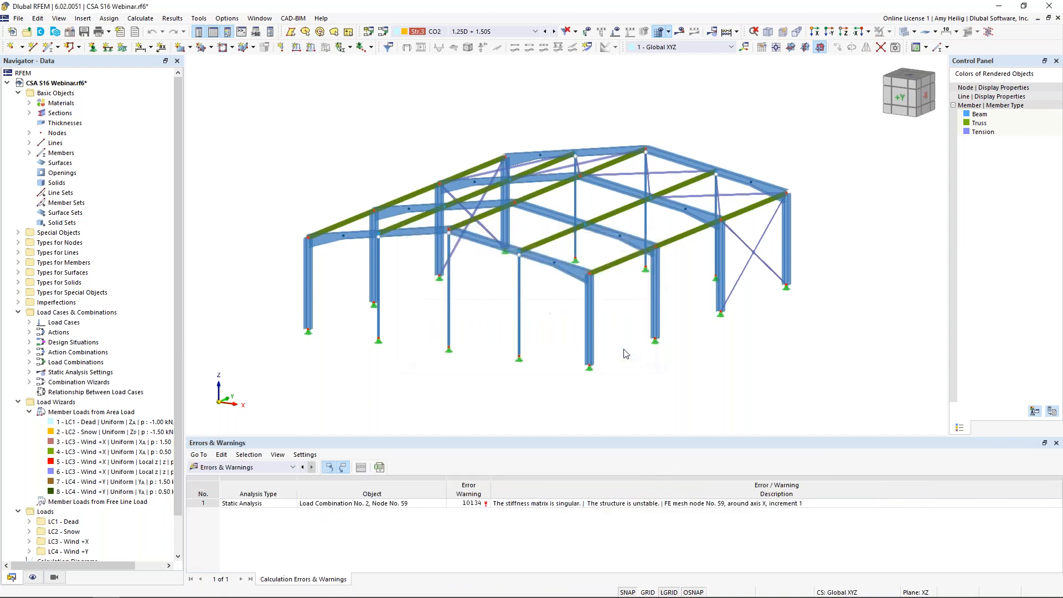
Locate the node named in the CO2 calculation error and inspect its gable column and rafter connection up close.
click(631, 504)
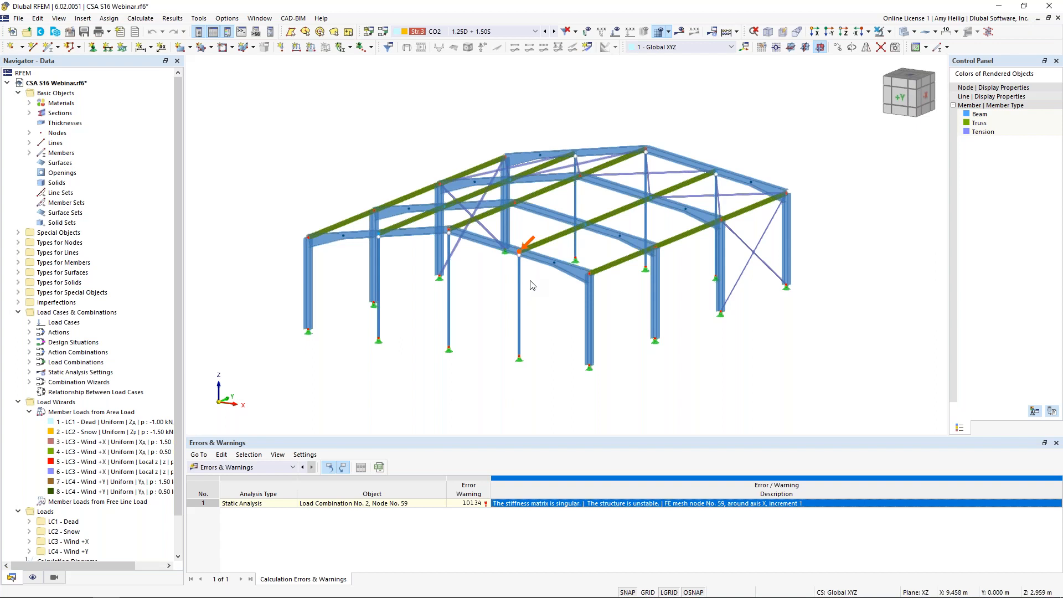
scroll(527, 279, up, 1)
scroll(521, 251, up, 5)
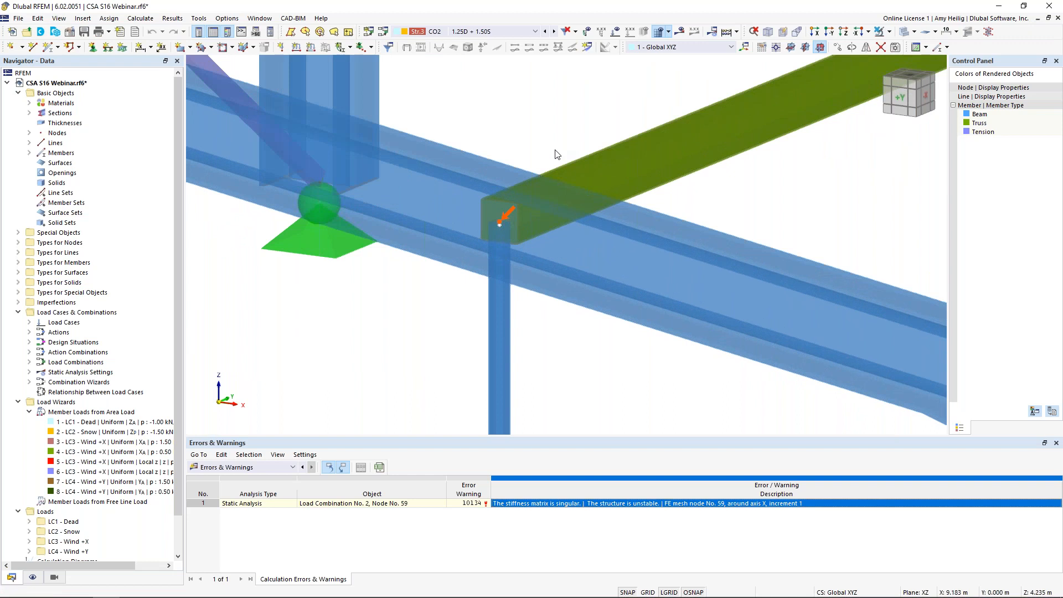
scroll(556, 155, down, 4)
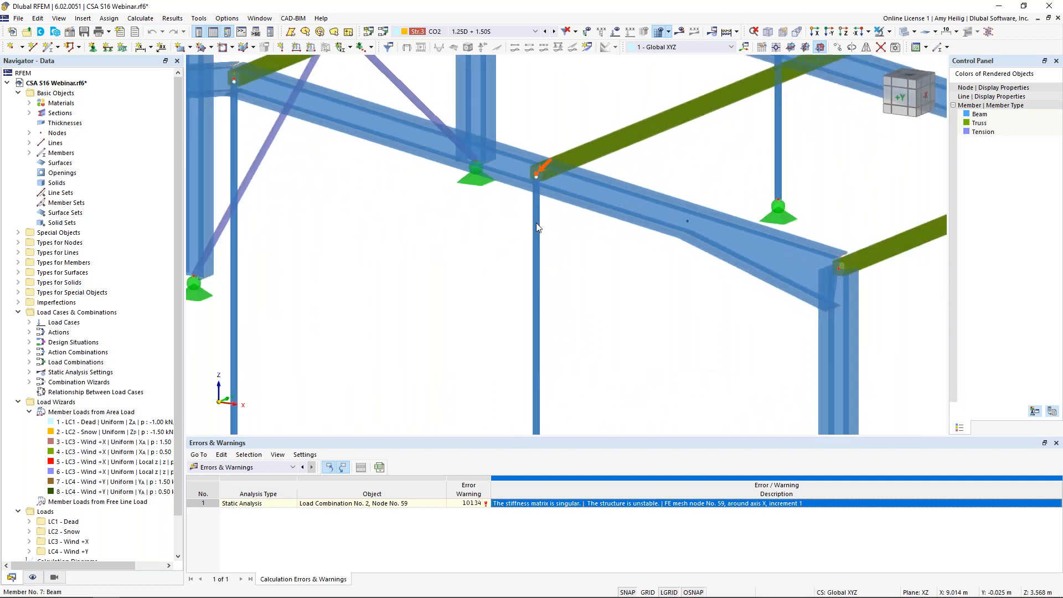
scroll(576, 218, down, 4)
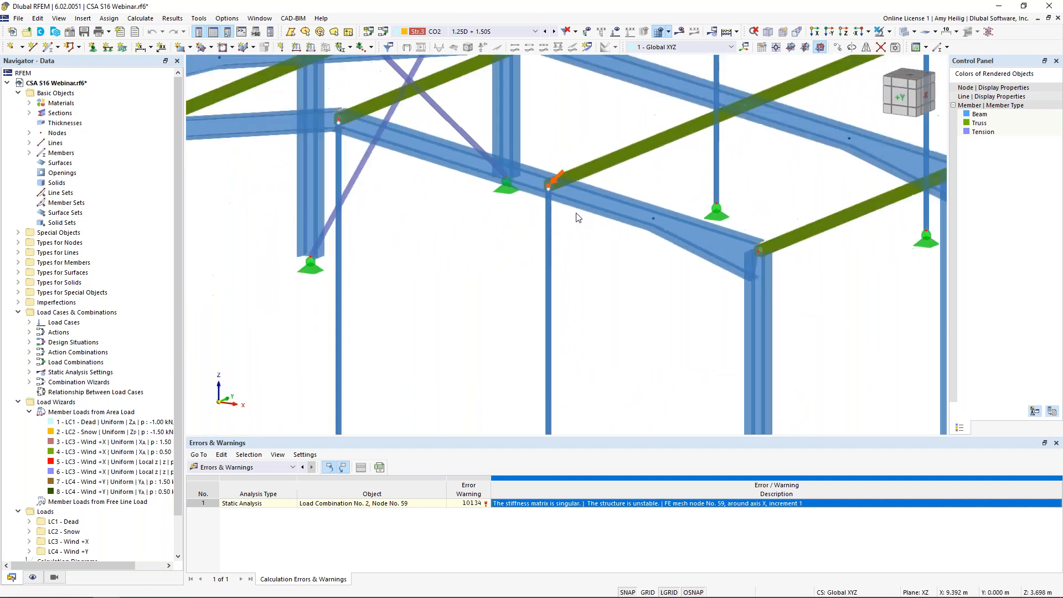
scroll(575, 217, down, 2)
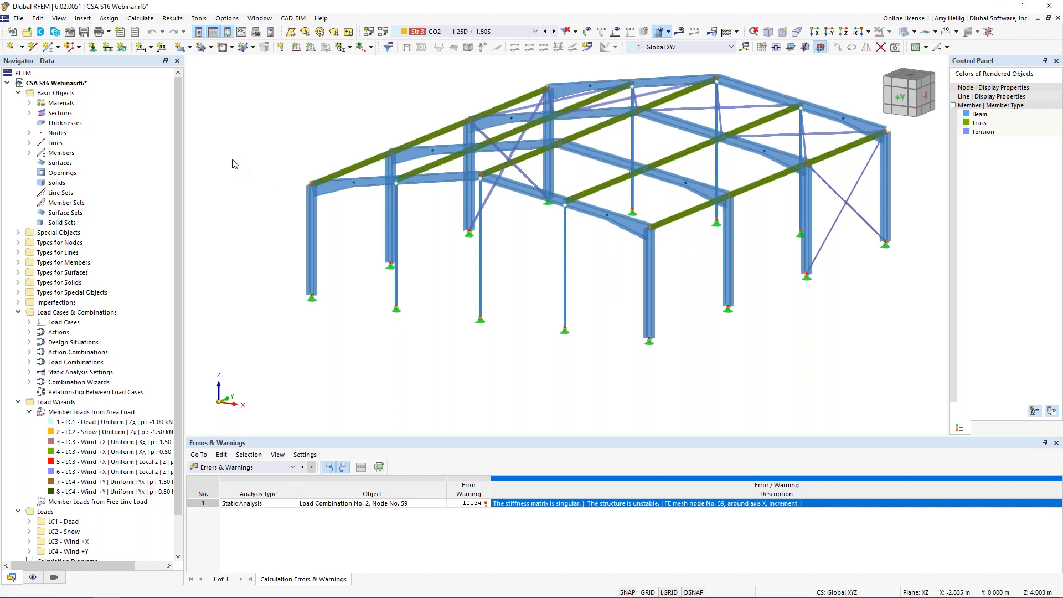
Activate the Structure Stability add-on in the model's base data.
right_click(79, 85)
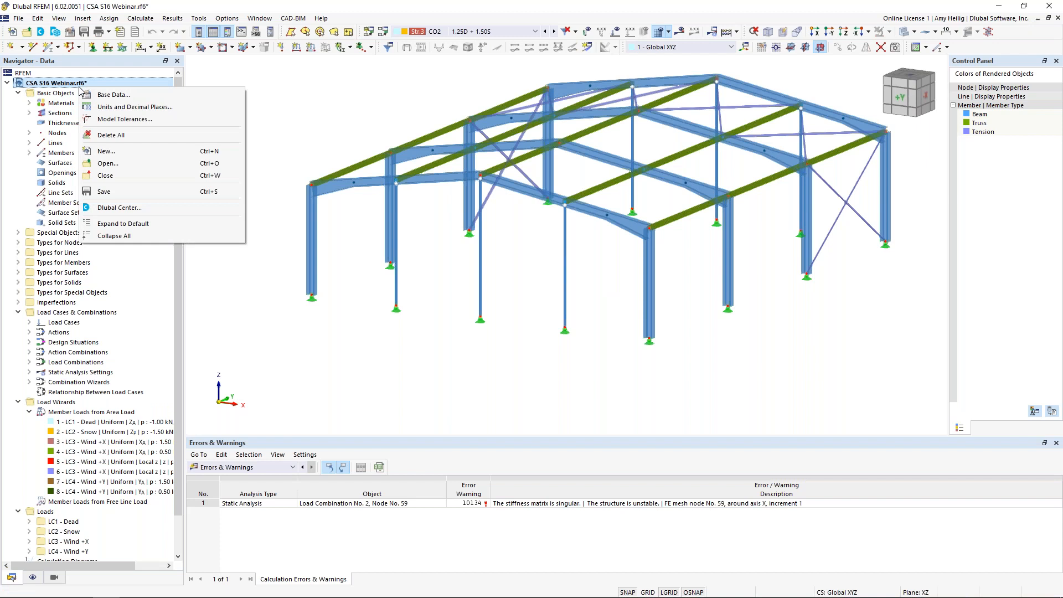
click(96, 99)
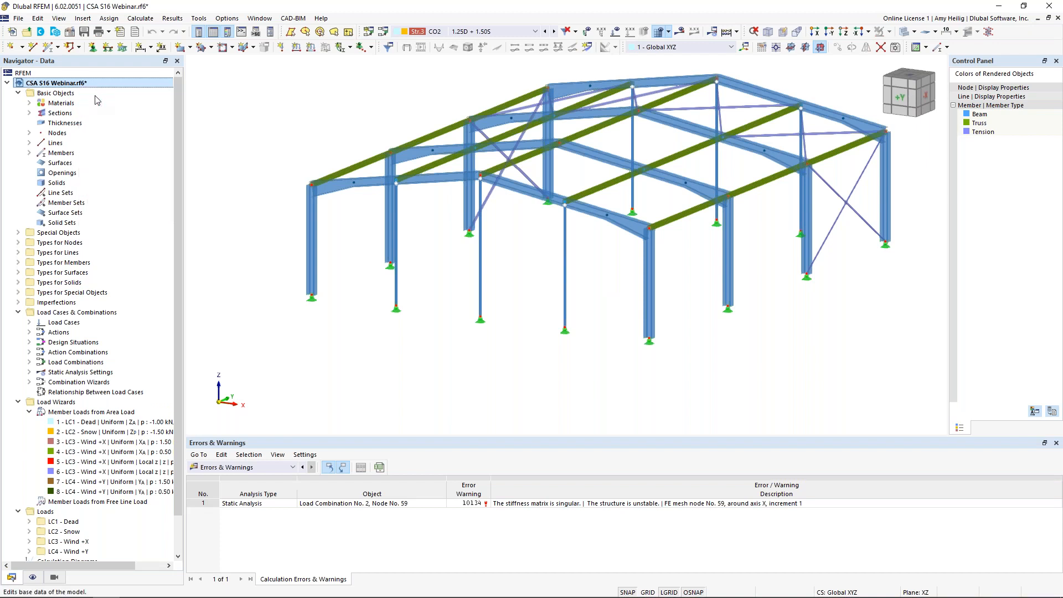
click(367, 133)
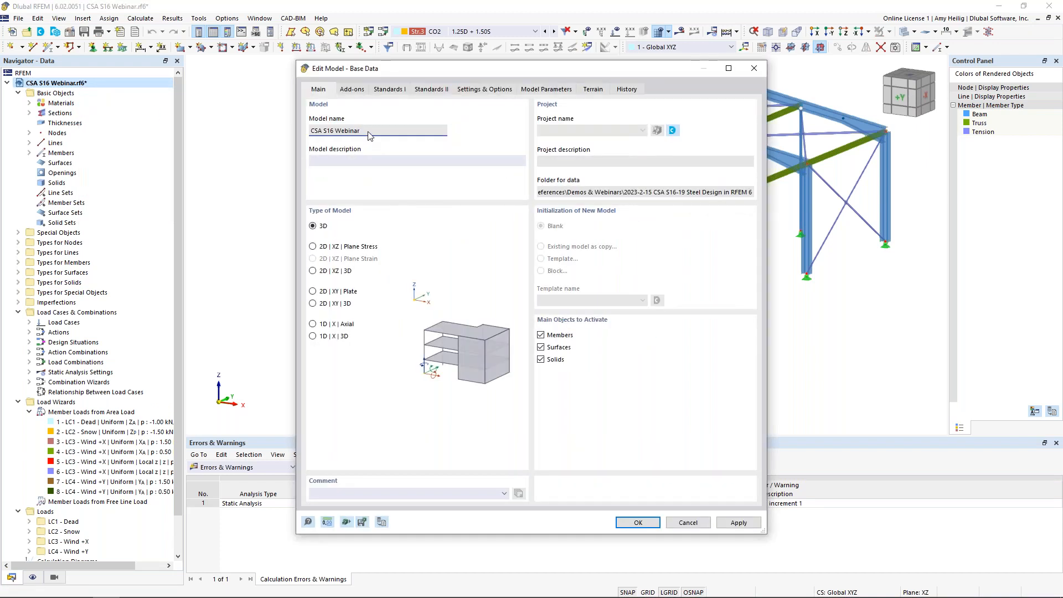
click(354, 90)
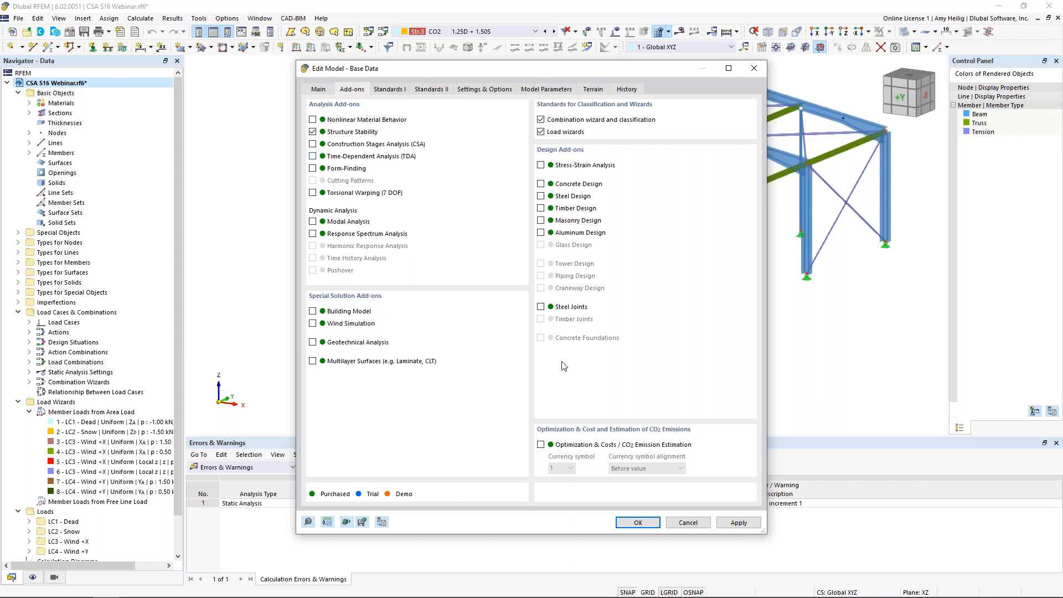
click(637, 522)
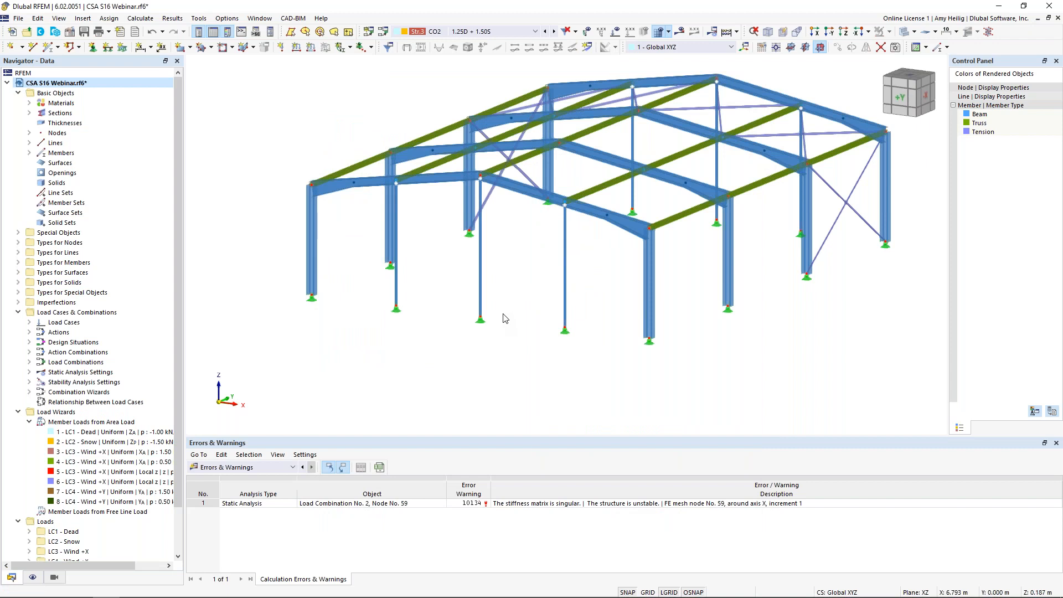
Enable the critical load calculation for CO2 and set its stability settings ST1 to calculate without loading for an instability check by mode shape.
click(383, 33)
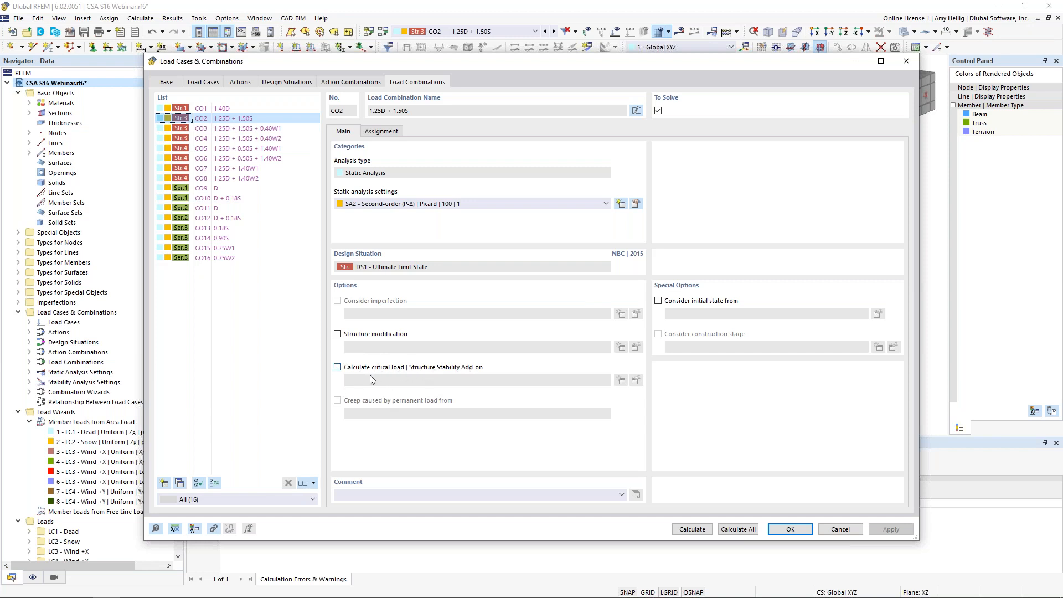
click(337, 367)
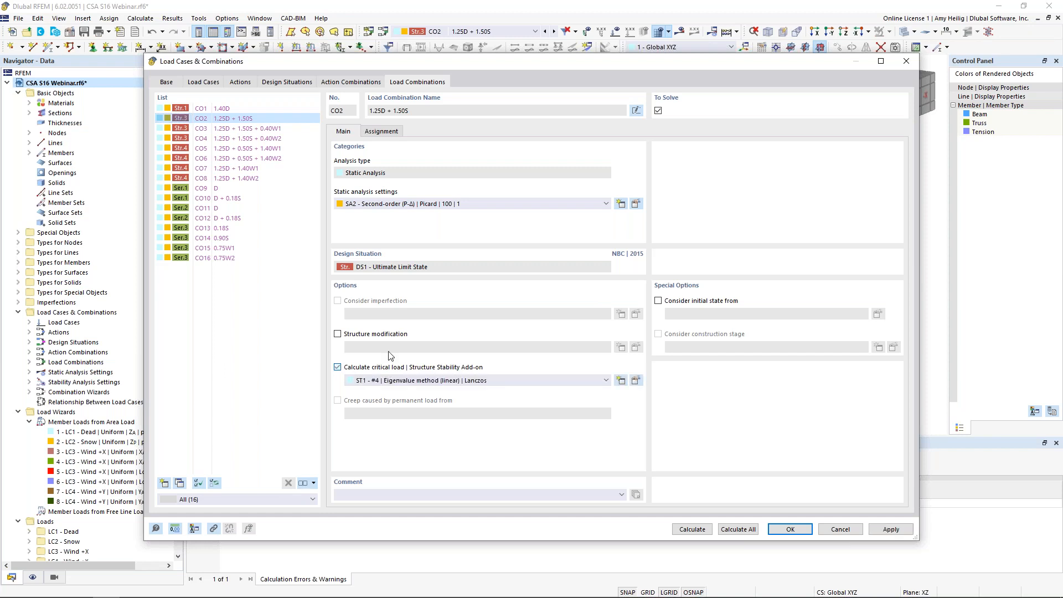
click(636, 381)
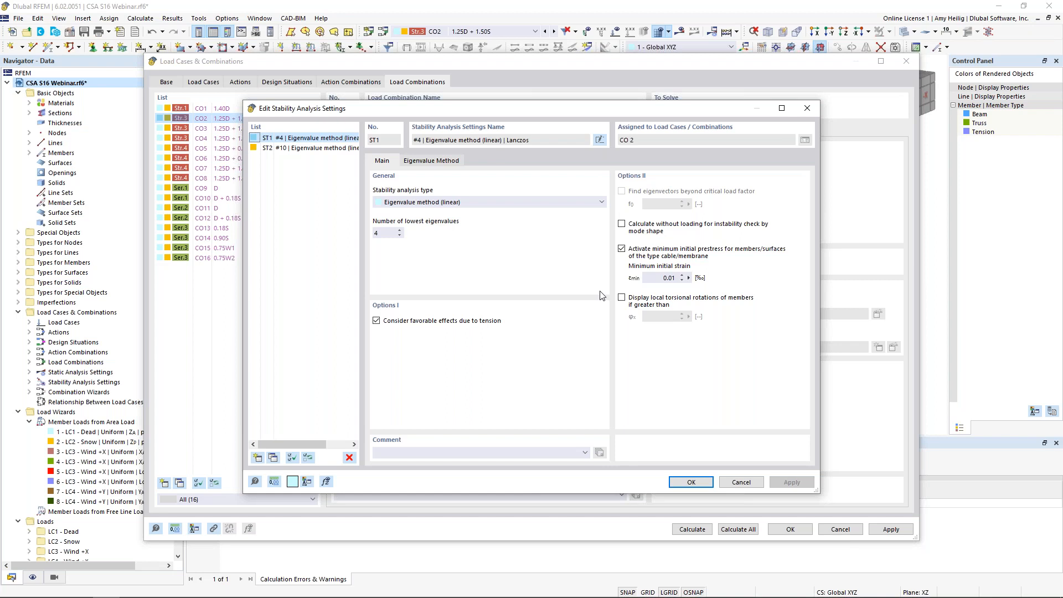
click(621, 223)
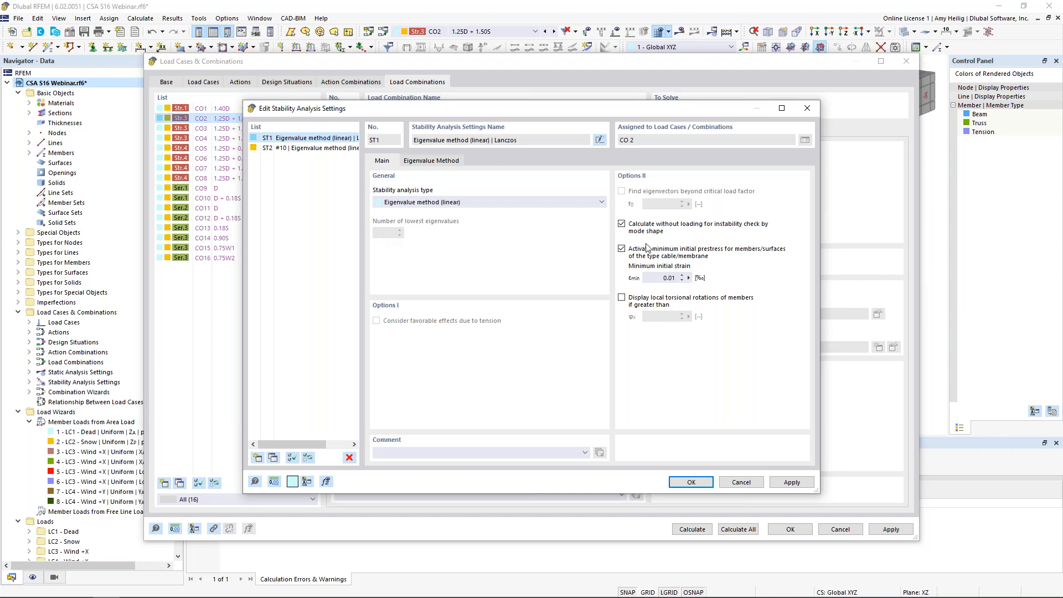
click(689, 482)
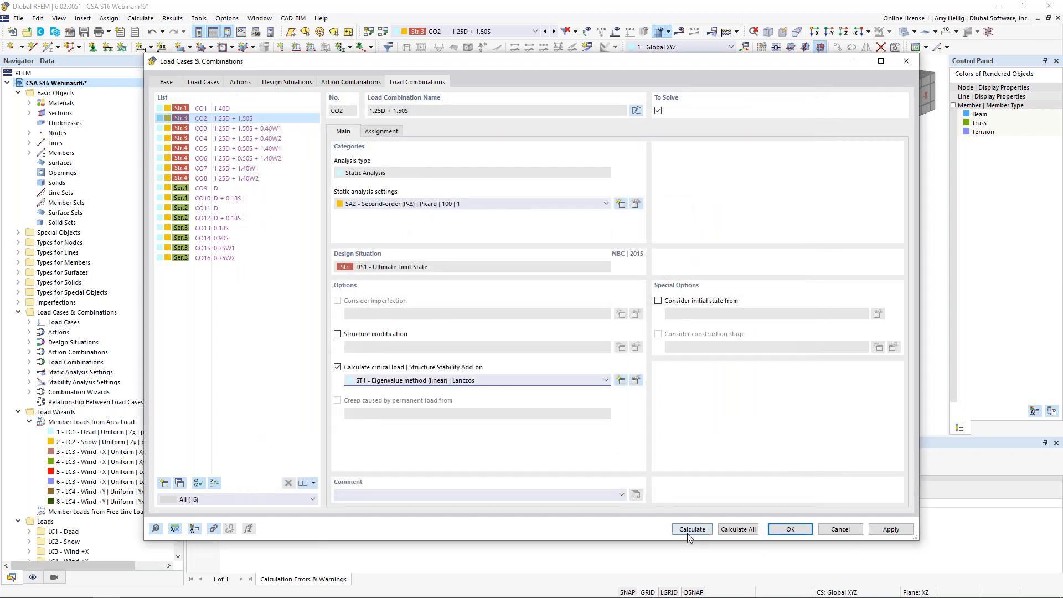
Calculate CO2 and examine its instability mode shape at the head of the displaced gable column.
click(691, 529)
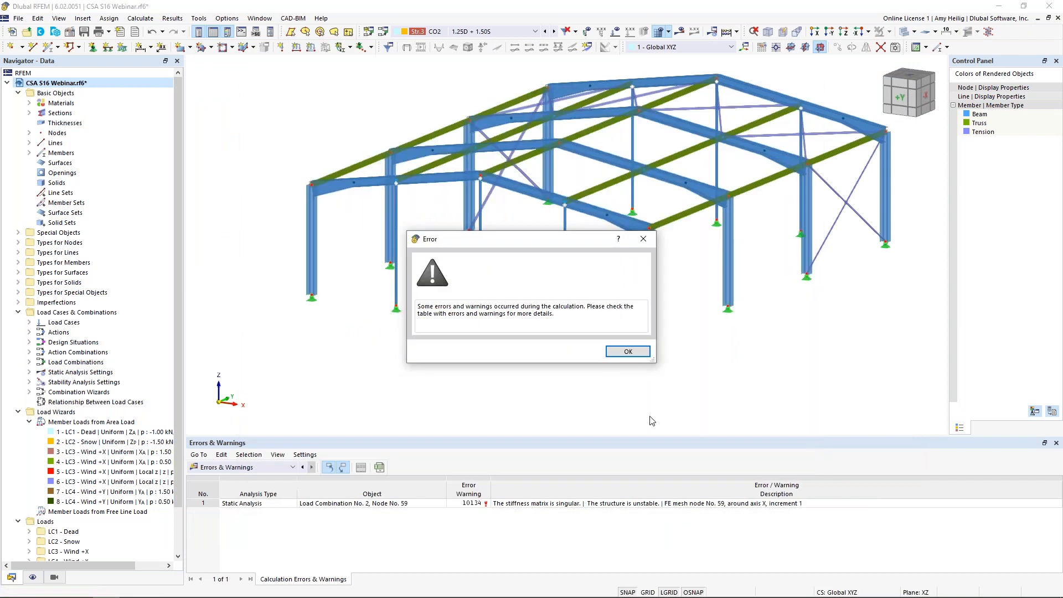
click(628, 351)
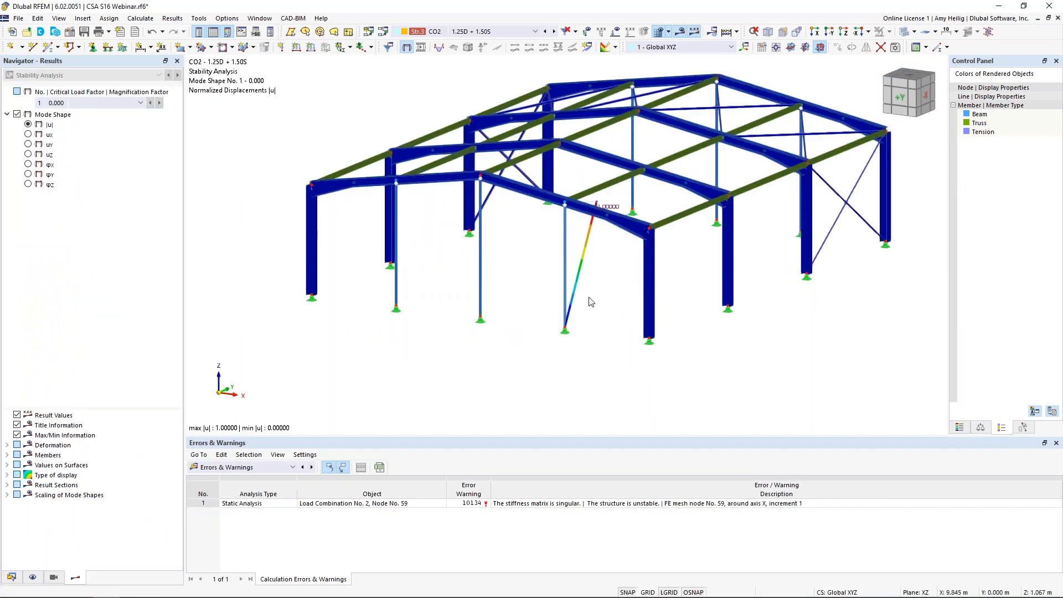
middle_drag(599, 288, 542, 337)
scroll(542, 340, up, 5)
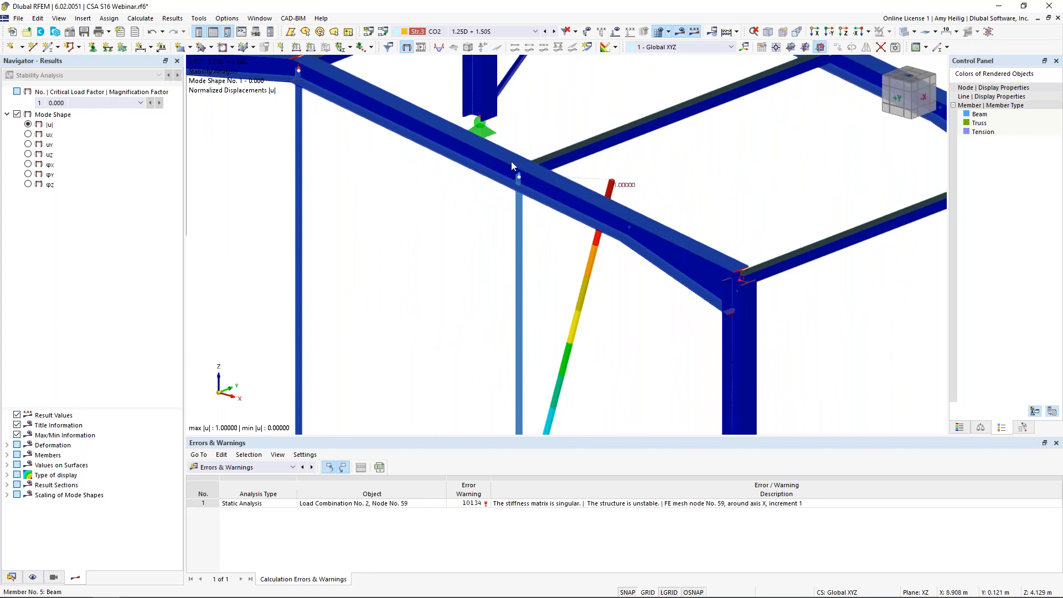
mouse_move(520, 181)
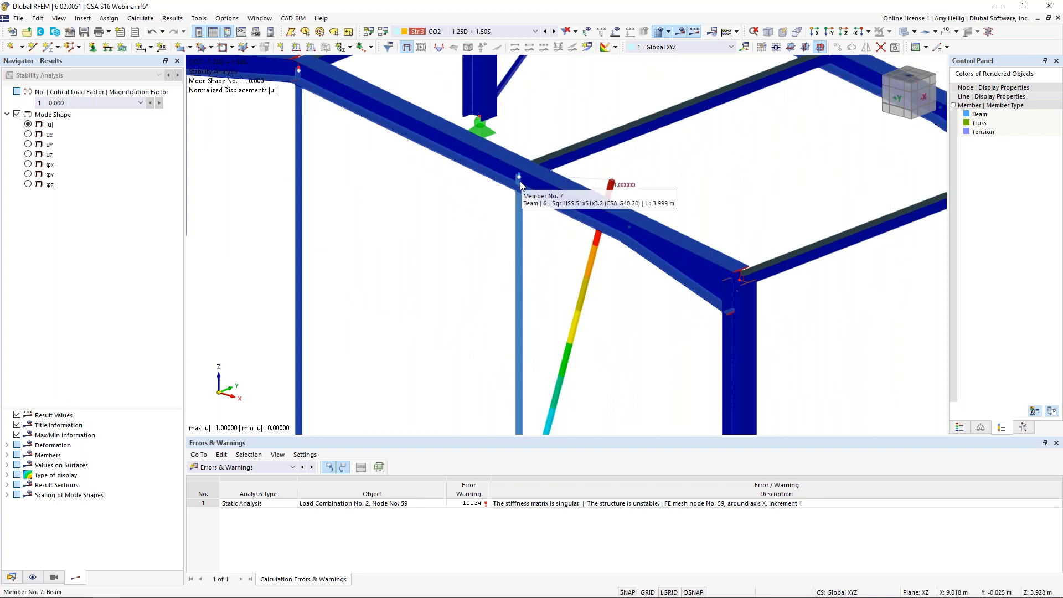
Show the model as wireframe without results and move the detached gable column's top node onto the rafter node, accepting deletion of the results.
click(679, 32)
click(903, 32)
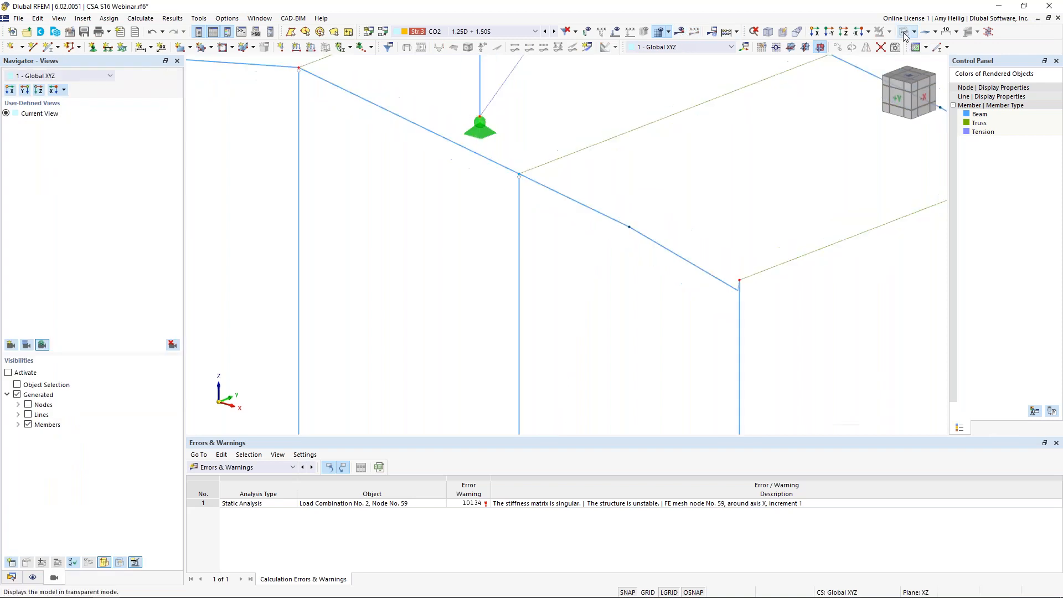
scroll(512, 170, up, 4)
scroll(541, 198, up, 5)
scroll(524, 168, up, 1)
middle_drag(531, 171, 508, 237)
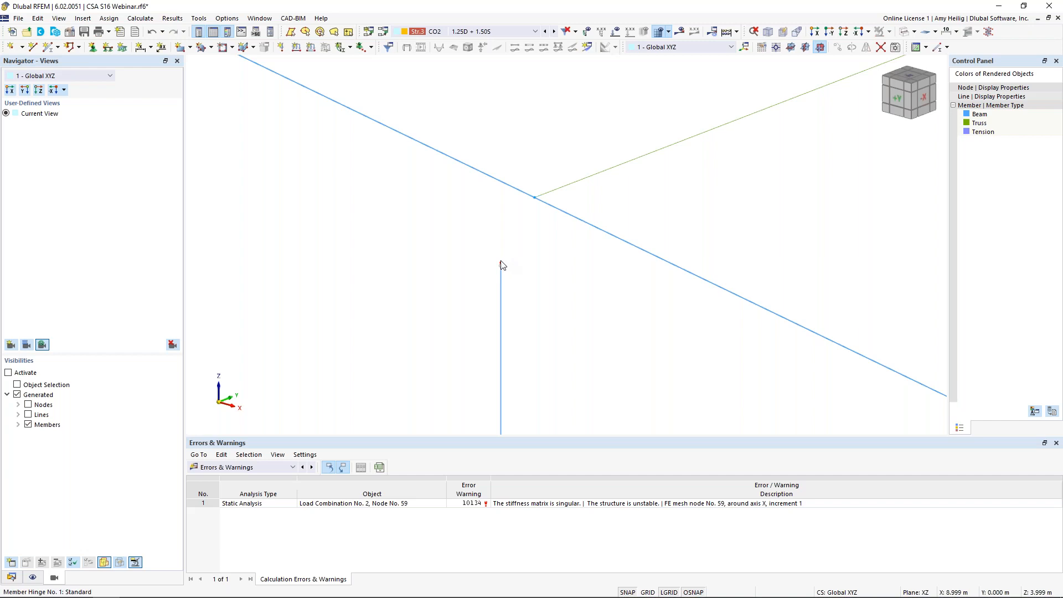
drag(500, 264, 534, 198)
click(577, 351)
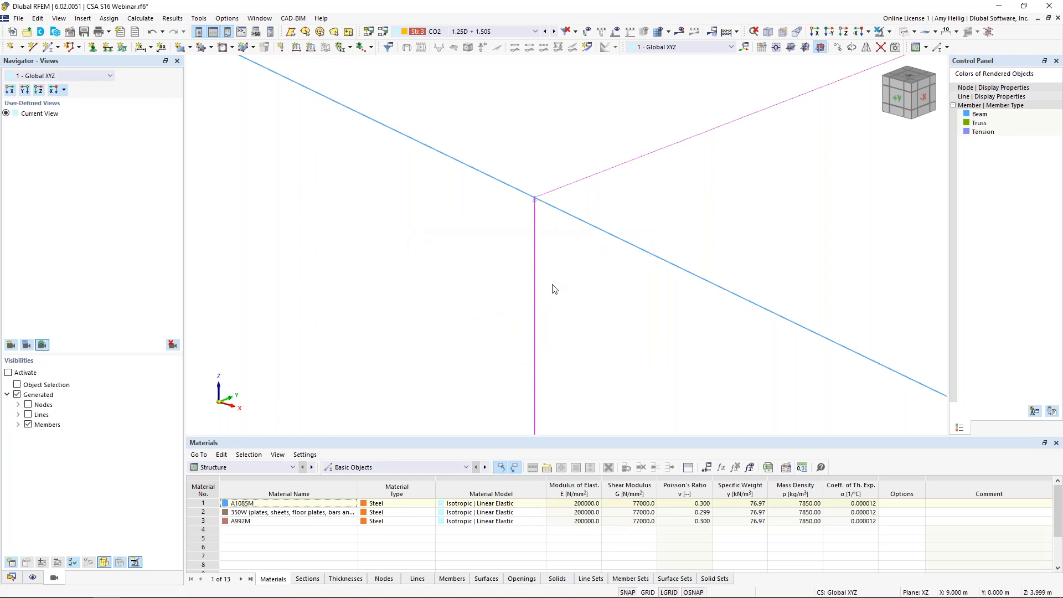
Bring the whole hall back into view and return the model from wireframe to solid display.
scroll(552, 285, down, 12)
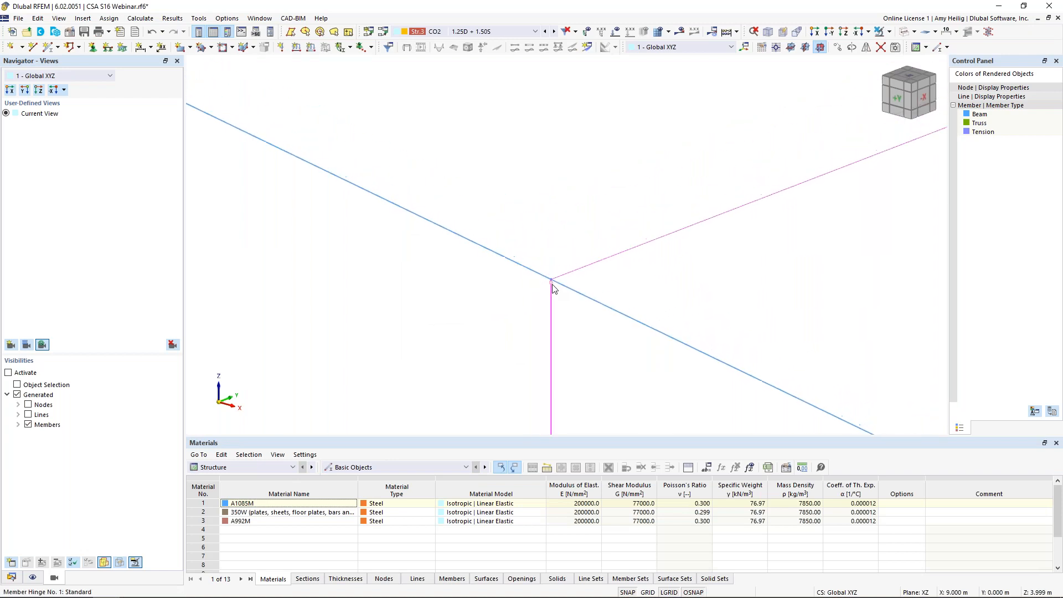
scroll(552, 285, down, 10)
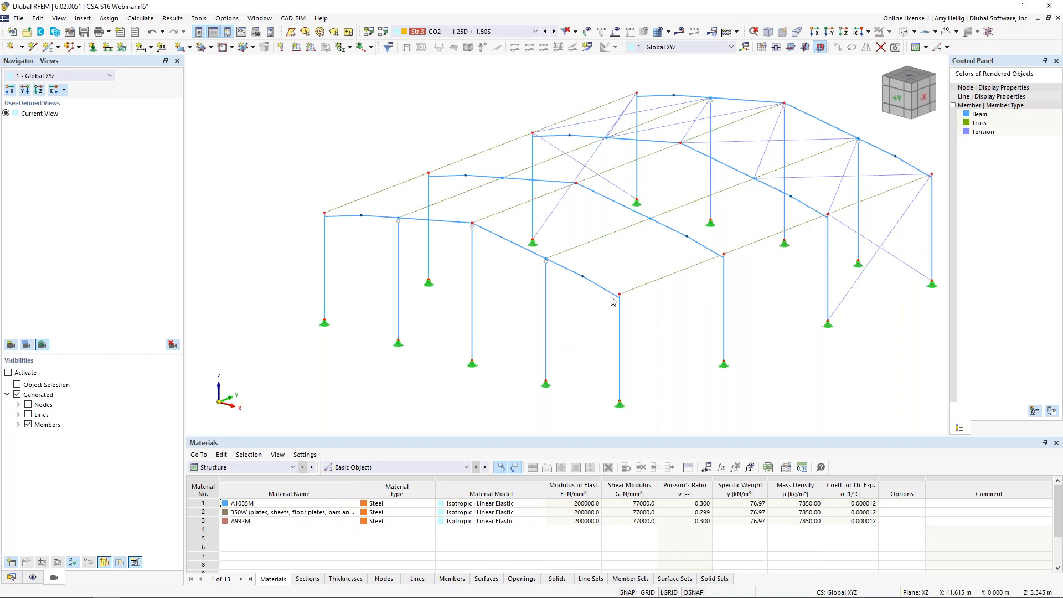
click(903, 35)
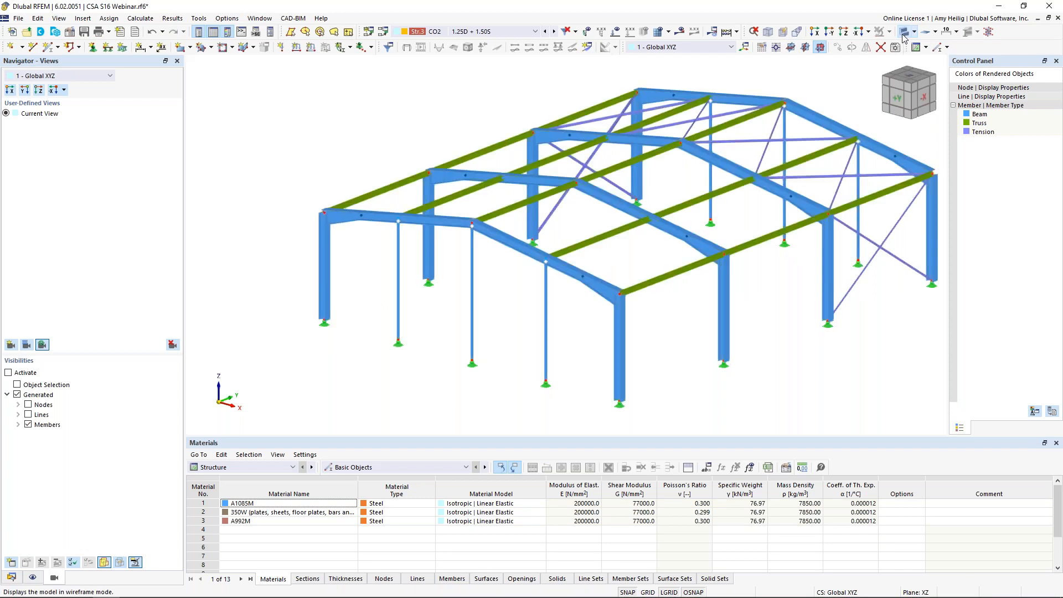
middle_drag(559, 347, 499, 329)
Recalculate CO2 with its critical load calculation disabled, and locate the node named in the calculation error.
click(384, 33)
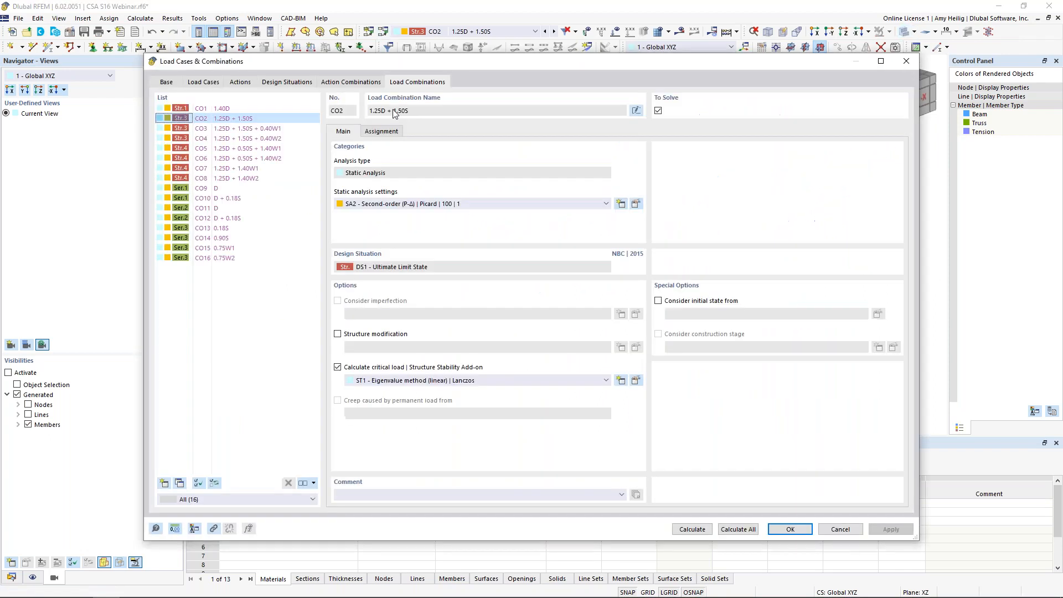
click(337, 367)
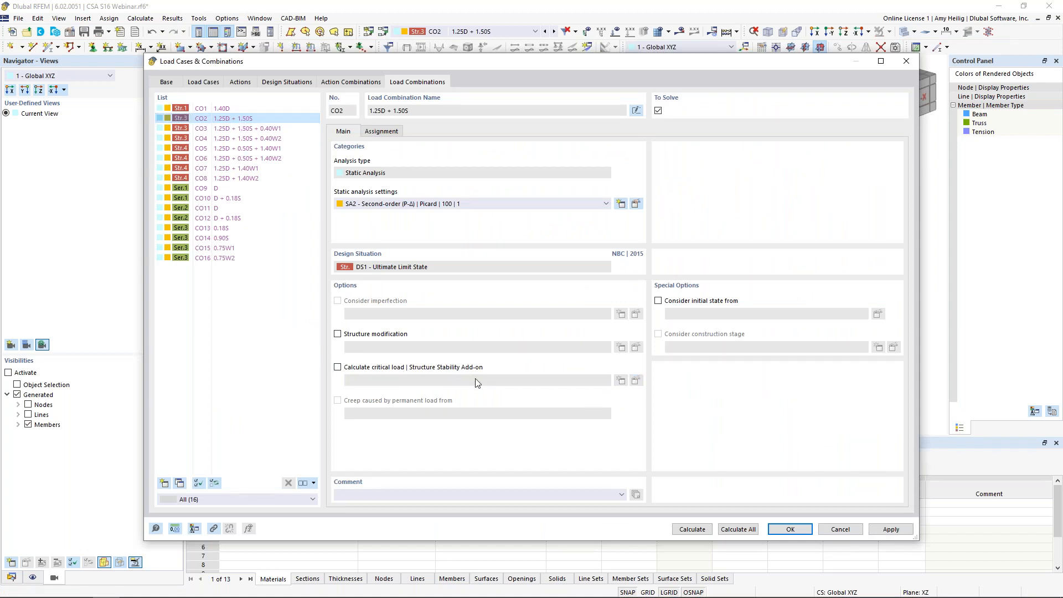
click(692, 529)
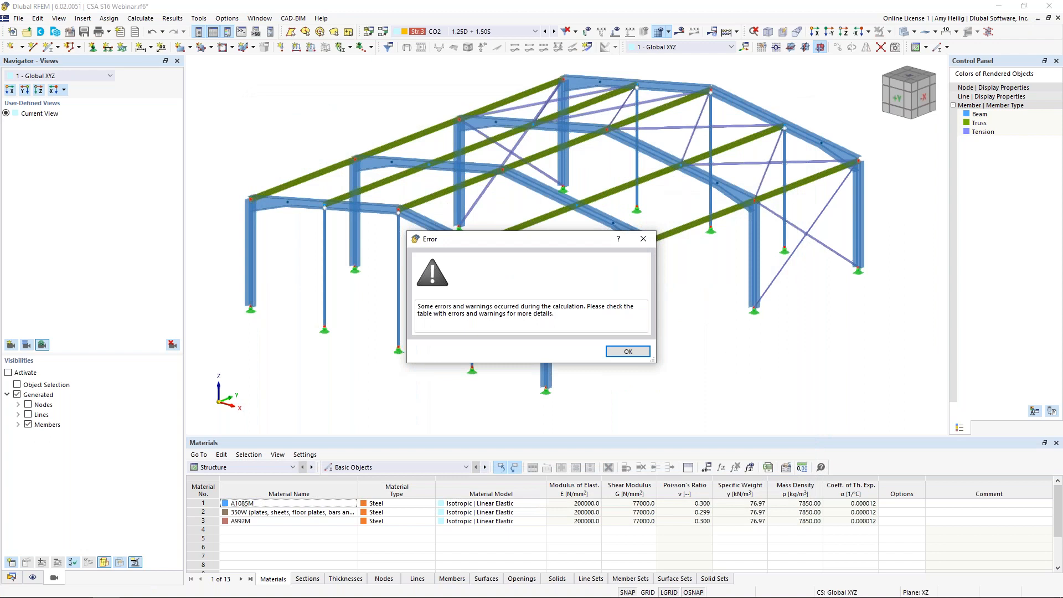
click(615, 351)
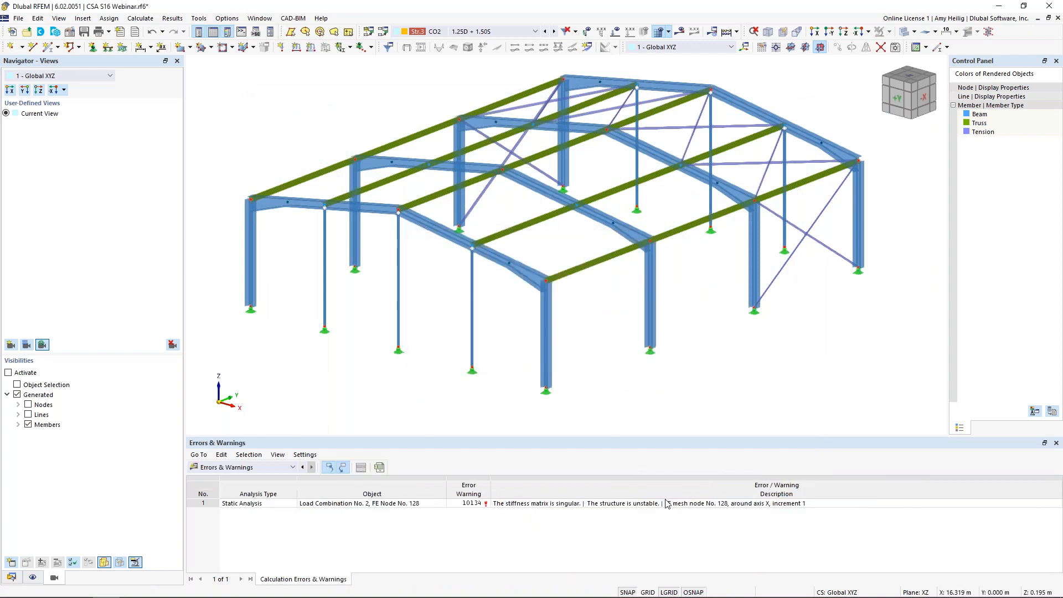
click(589, 505)
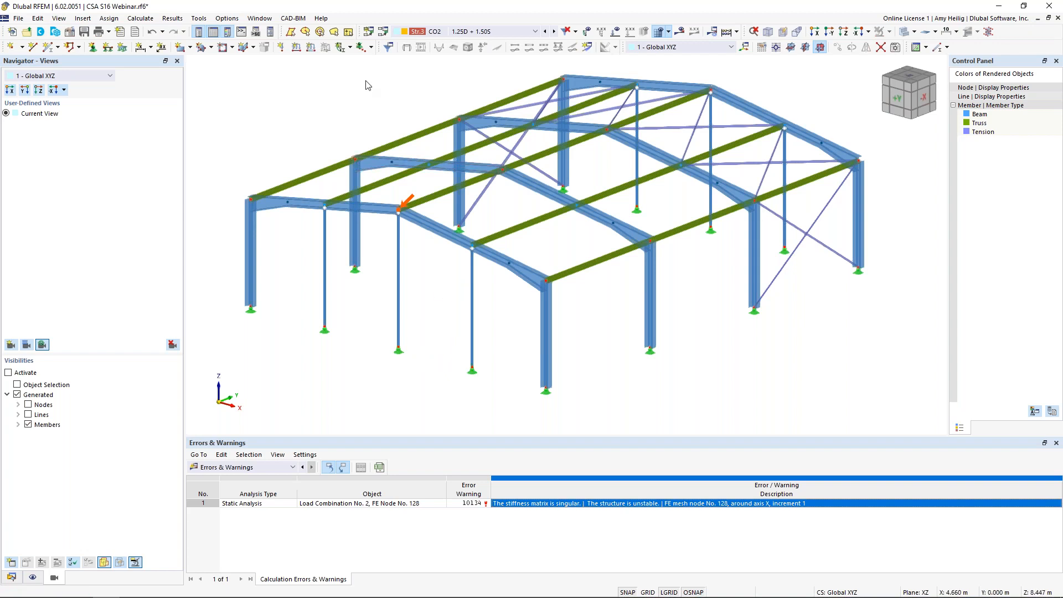
Set CO2's static analysis settings to SA1 - Geometrically linear | Newton-Raphson and calculate the combination.
click(383, 32)
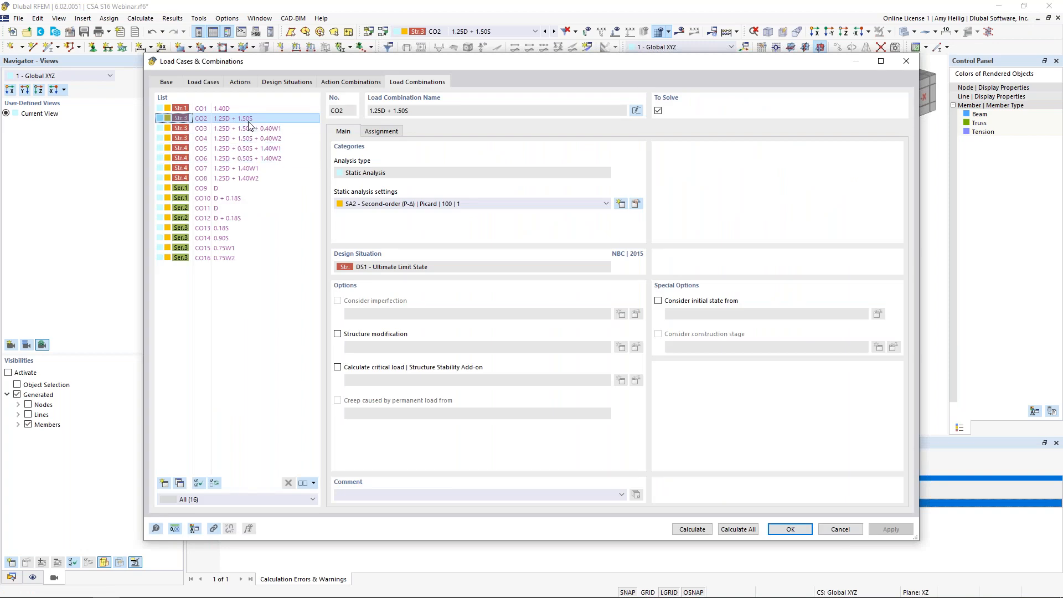
click(412, 205)
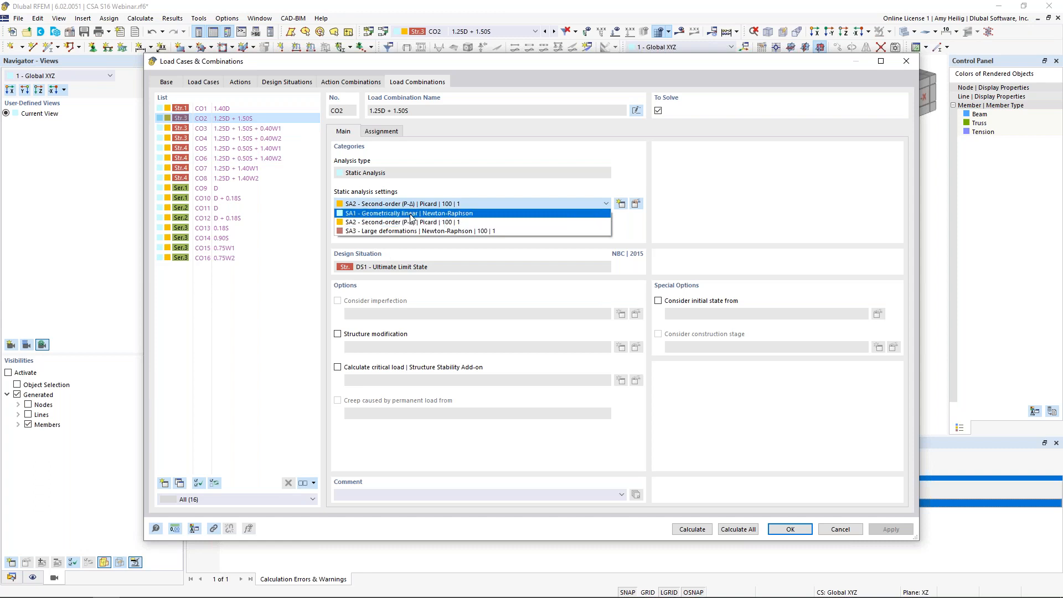
click(411, 215)
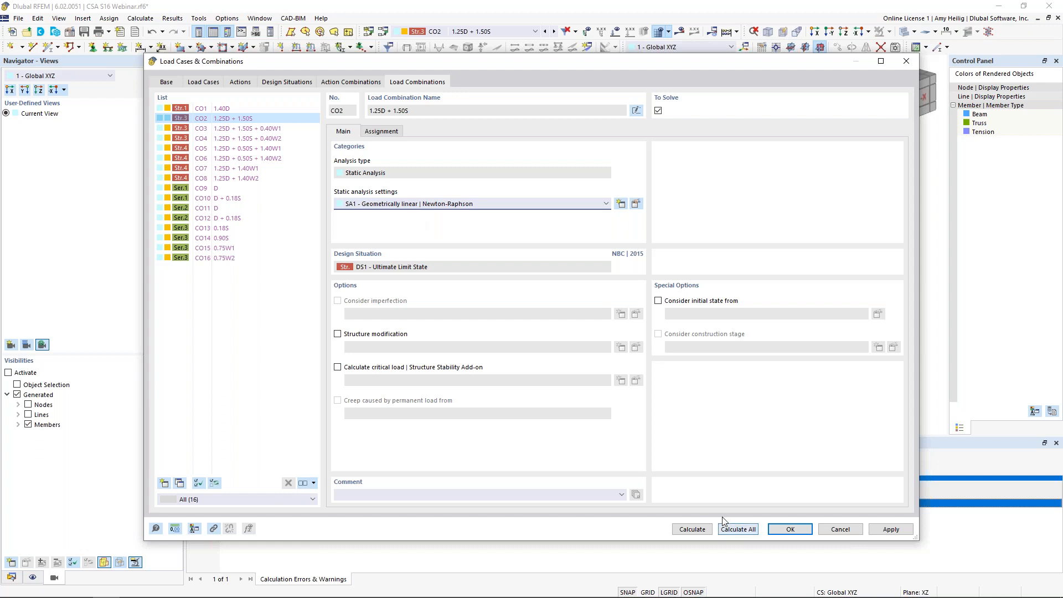
click(700, 527)
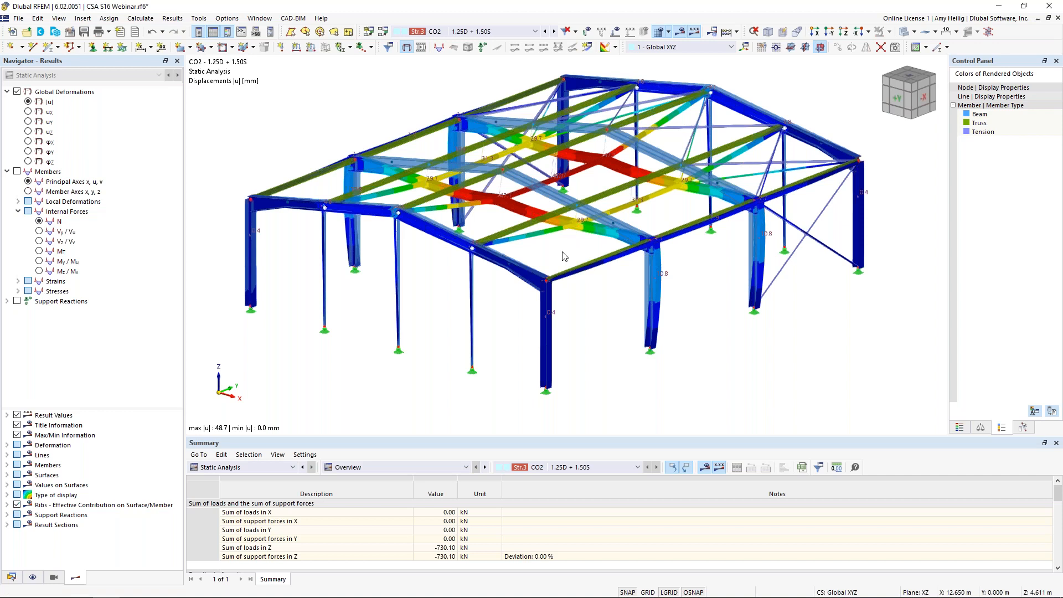
Enable CO2's critical load calculation using ST1, with loading included and 10 lowest eigenvalues, and recalculate the combination.
click(383, 32)
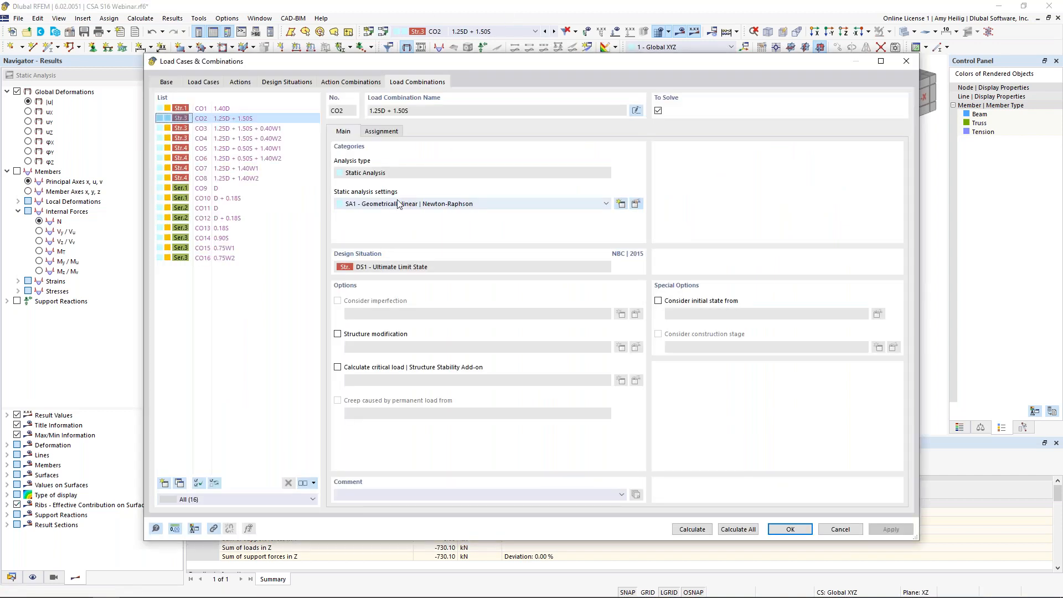
click(337, 367)
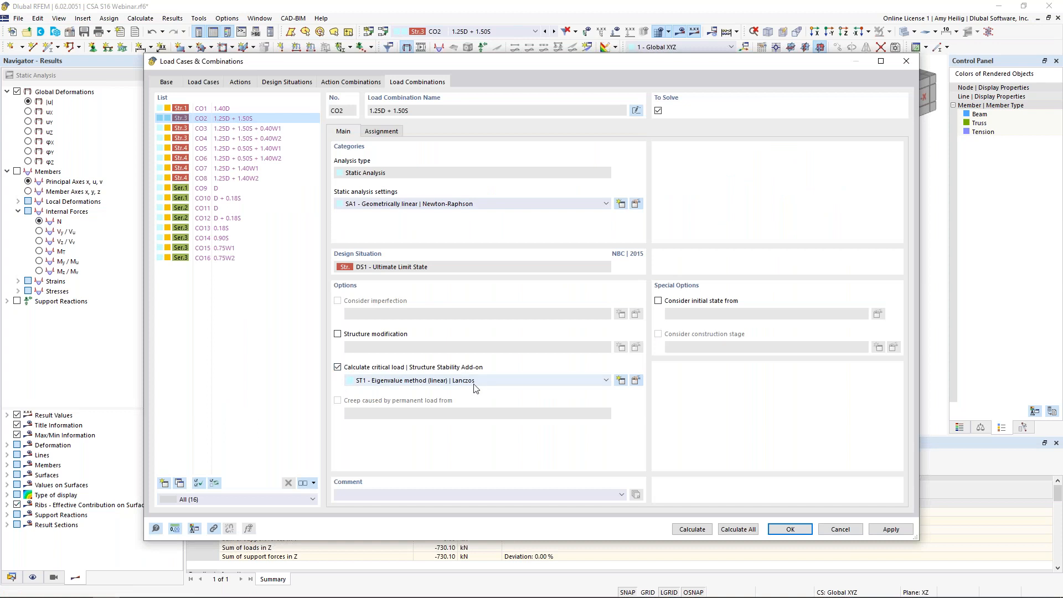
click(635, 380)
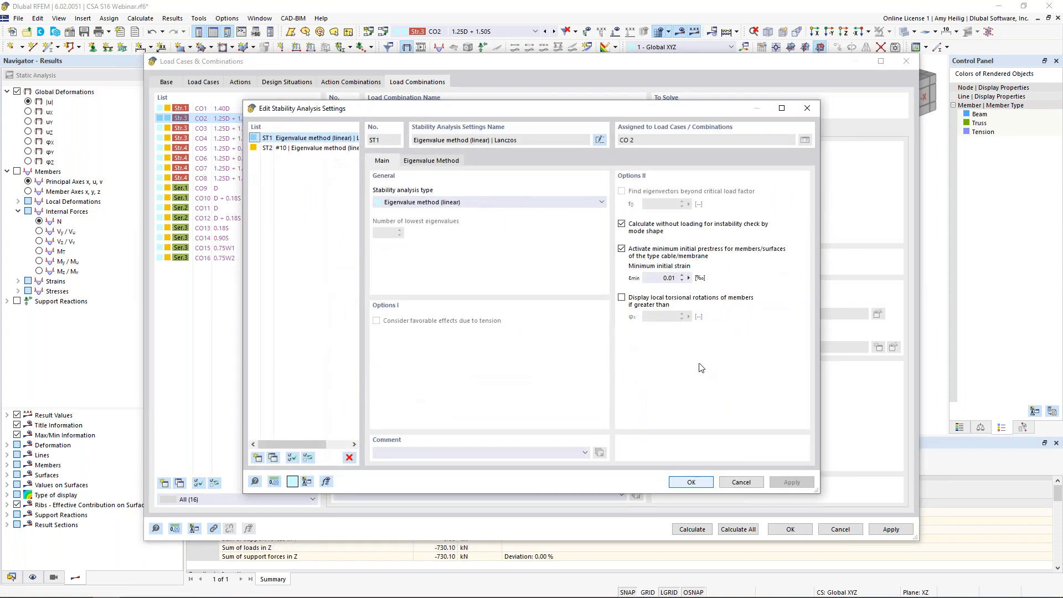
click(621, 224)
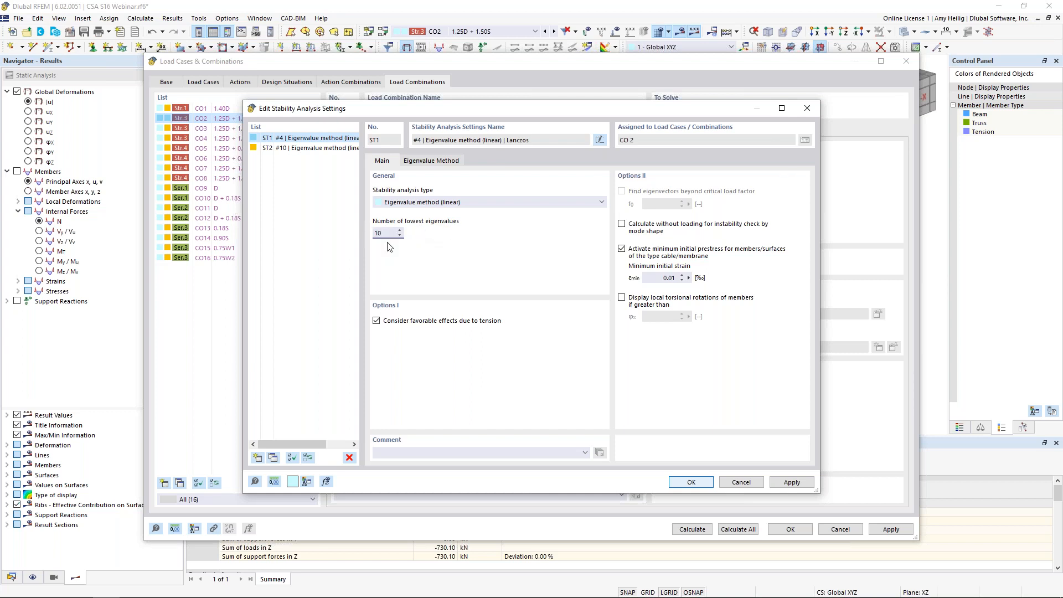
click(681, 483)
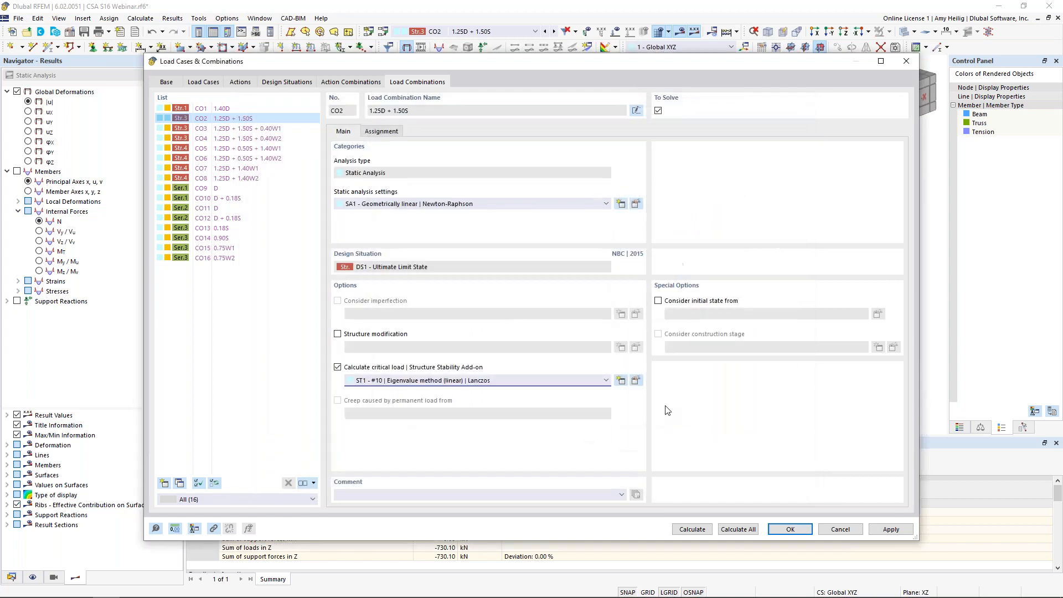
click(692, 529)
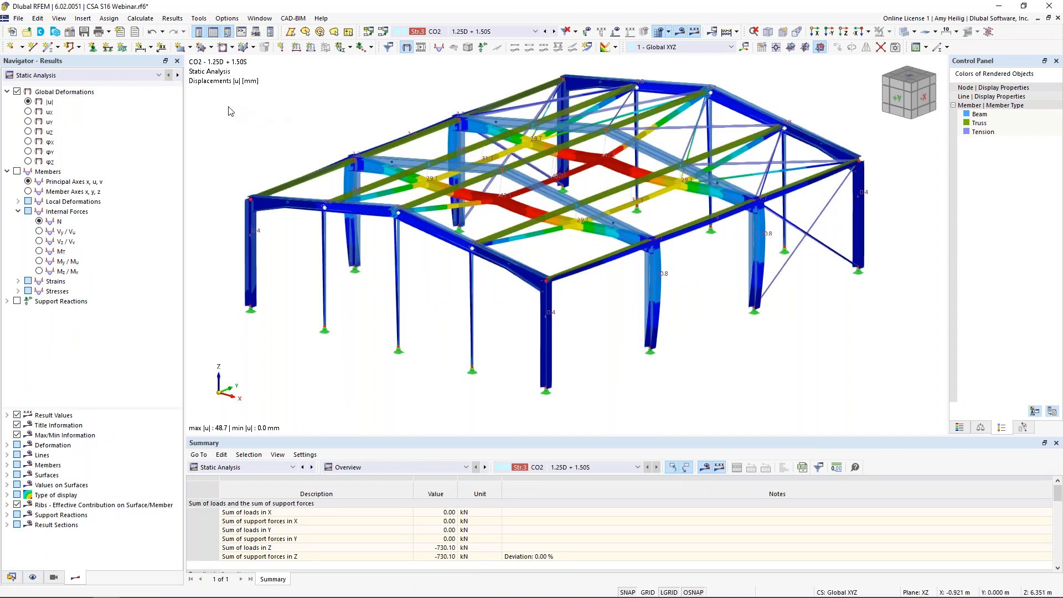
Display CO2's stability analysis results and examine mode shapes 1 to 3 on the gable columns along with the critical load factors.
click(101, 75)
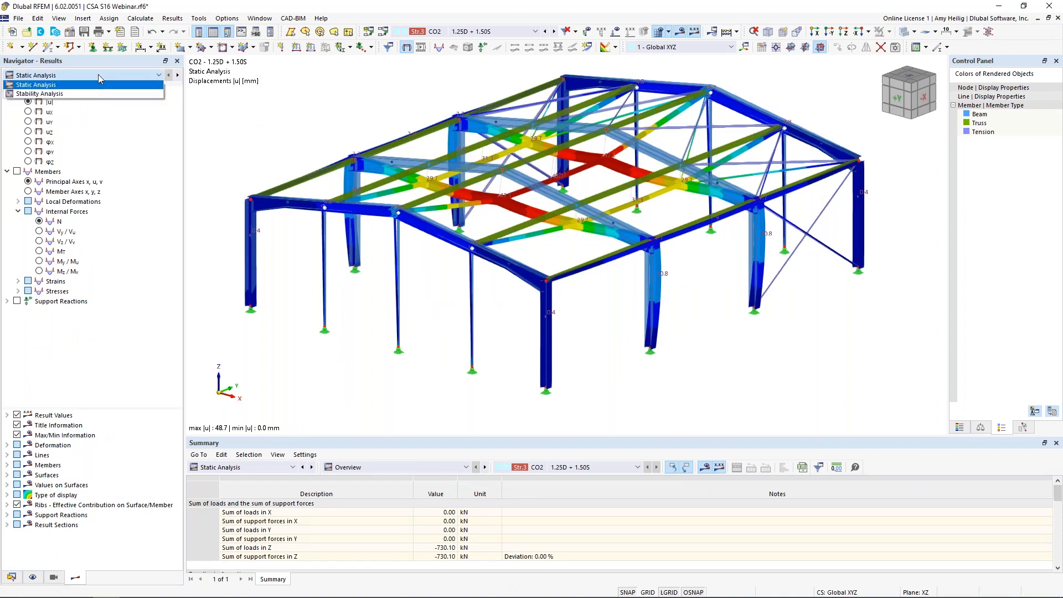
click(77, 95)
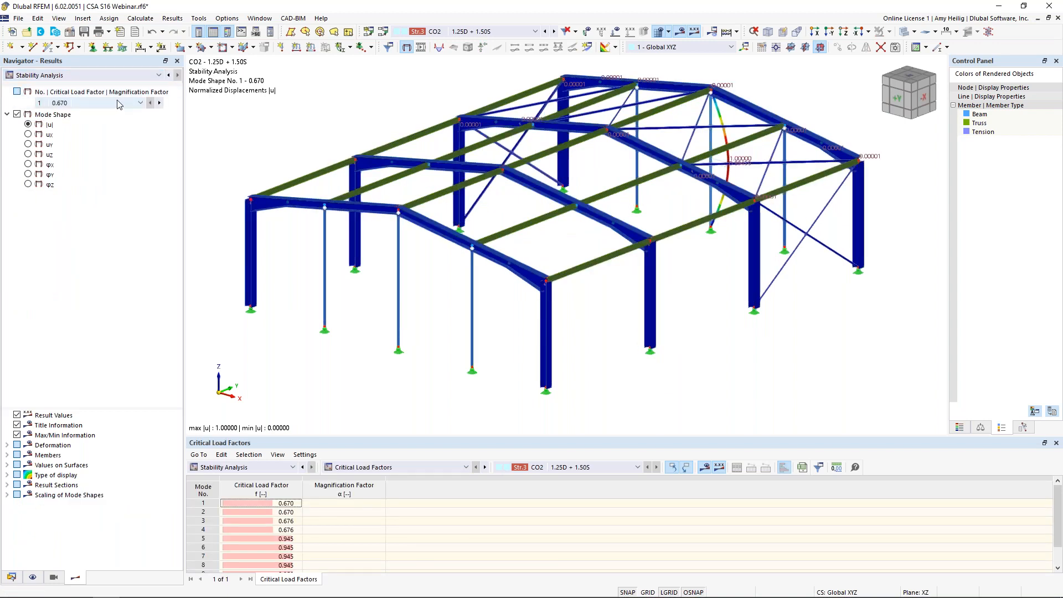
click(117, 103)
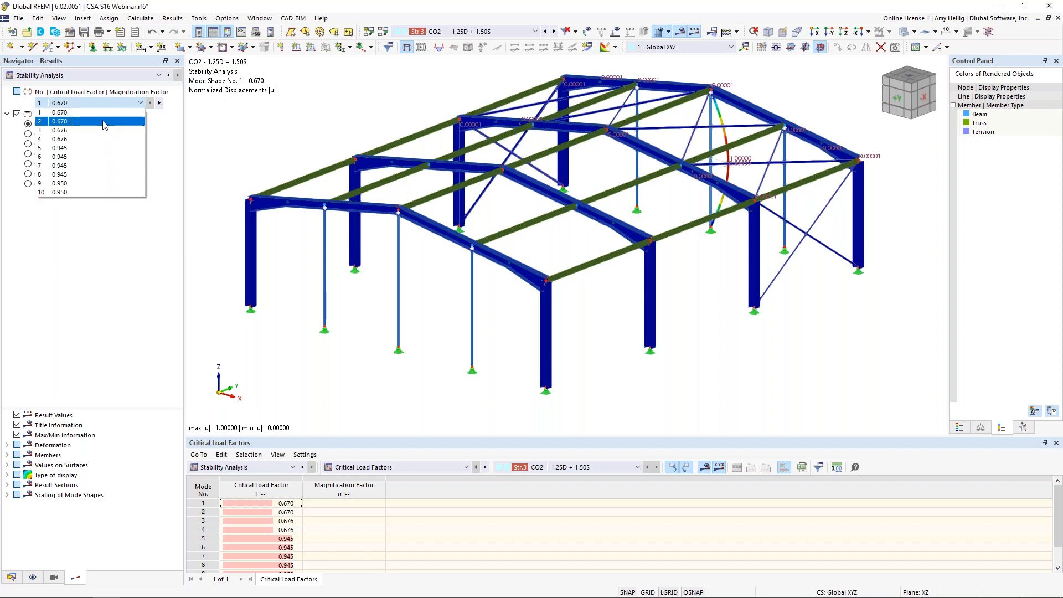
click(281, 503)
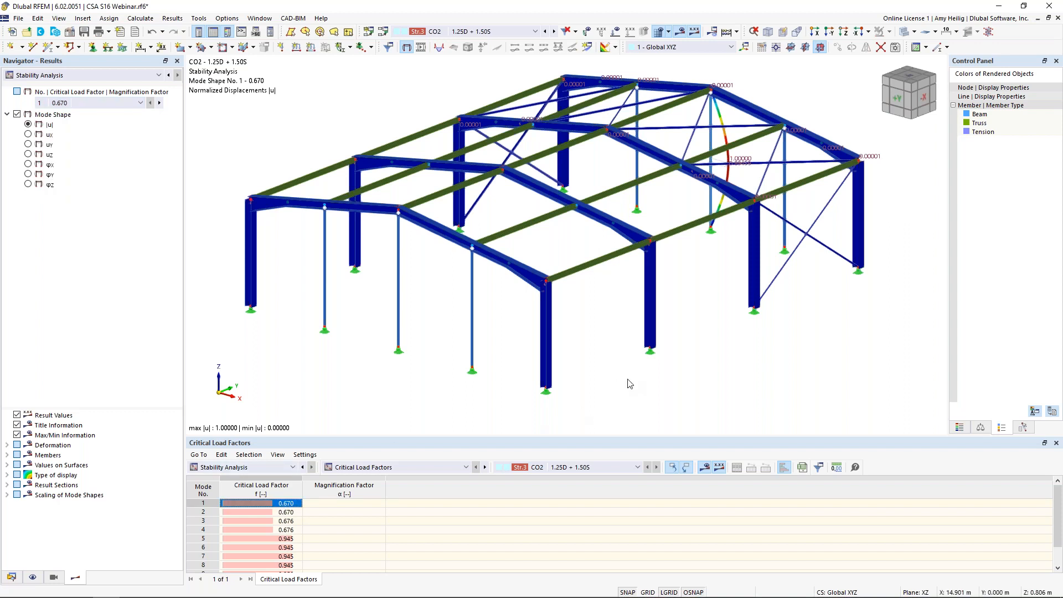
ctrl+middle_drag(767, 364, 689, 344)
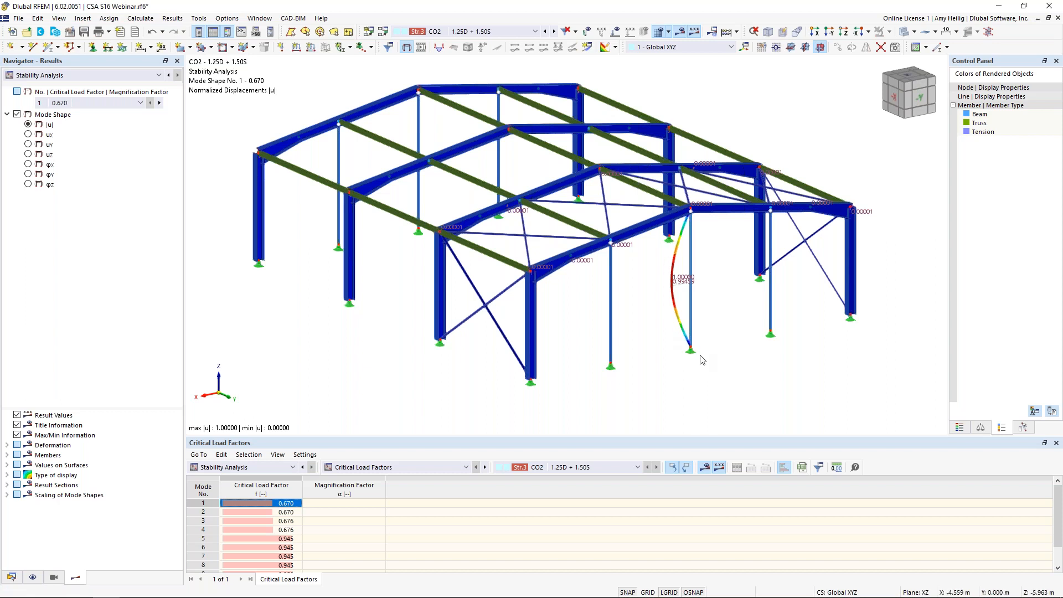
click(288, 513)
ctrl+middle_drag(635, 316, 695, 335)
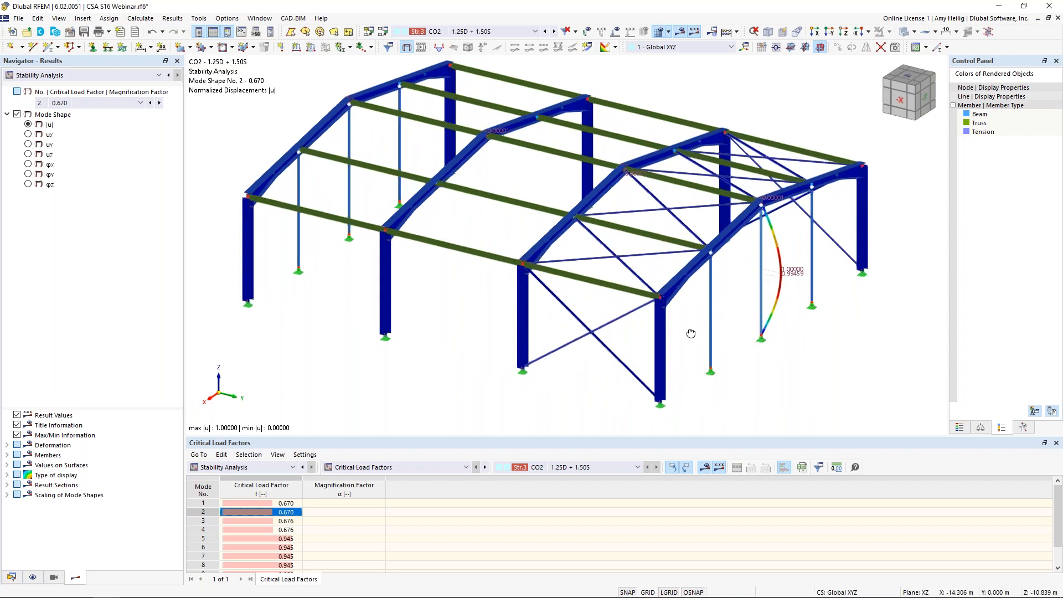
click(285, 521)
ctrl+middle_drag(326, 313, 524, 314)
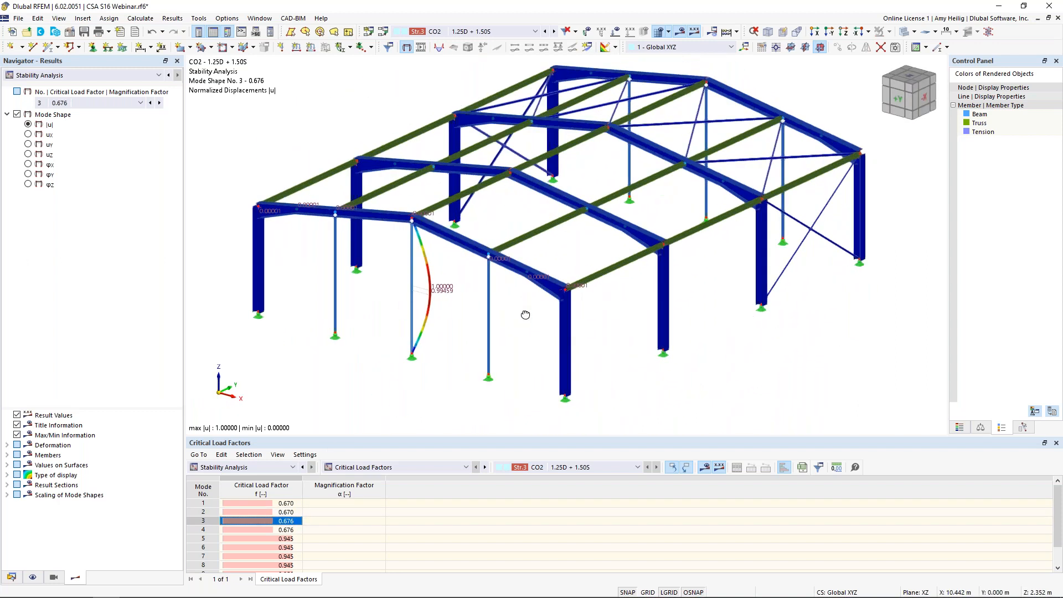
drag(451, 433, 451, 372)
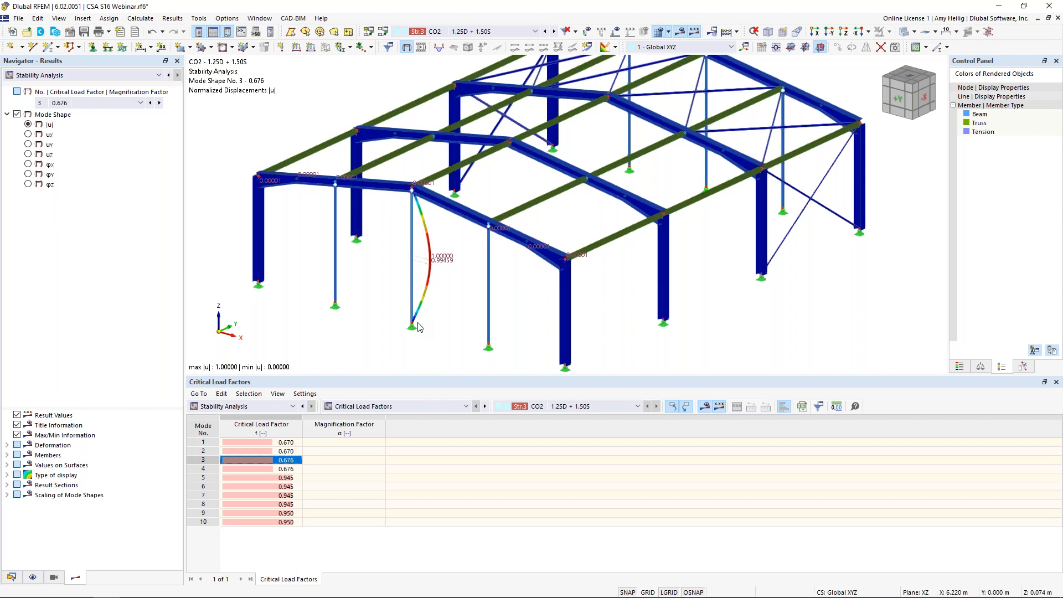
Change the section of all six inner gable columns to W 130x24 in A992M, accepting deletion of the results.
ctrl+middle_drag(464, 284, 527, 253)
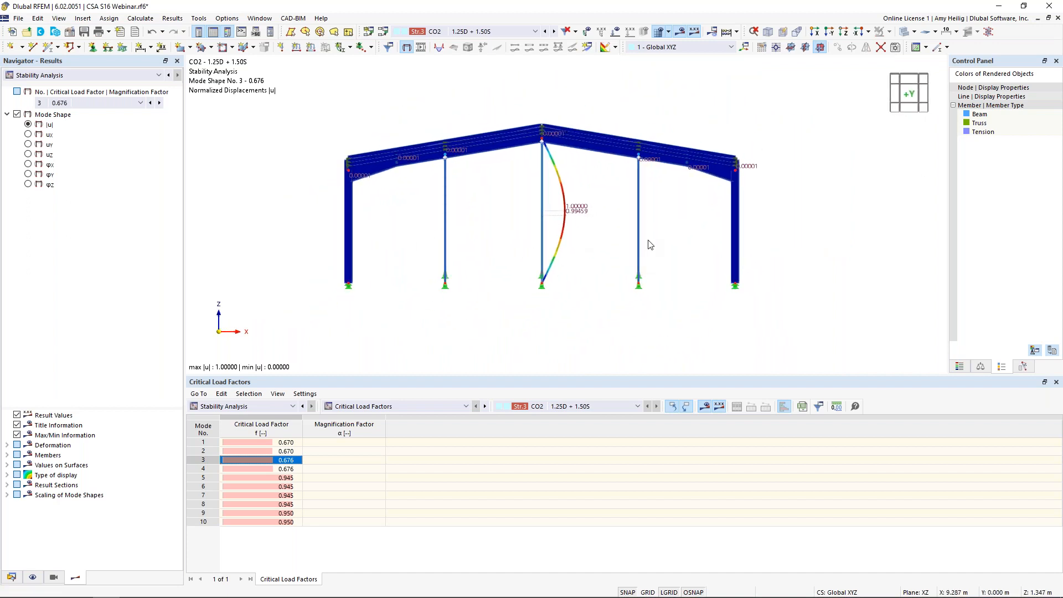
drag(683, 244, 424, 198)
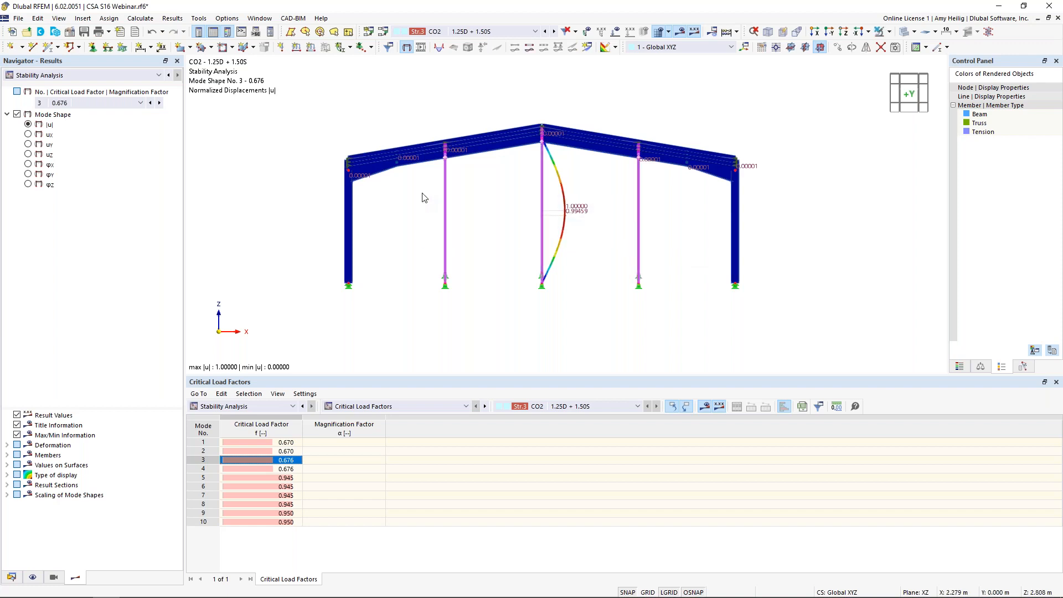
double_click(448, 219)
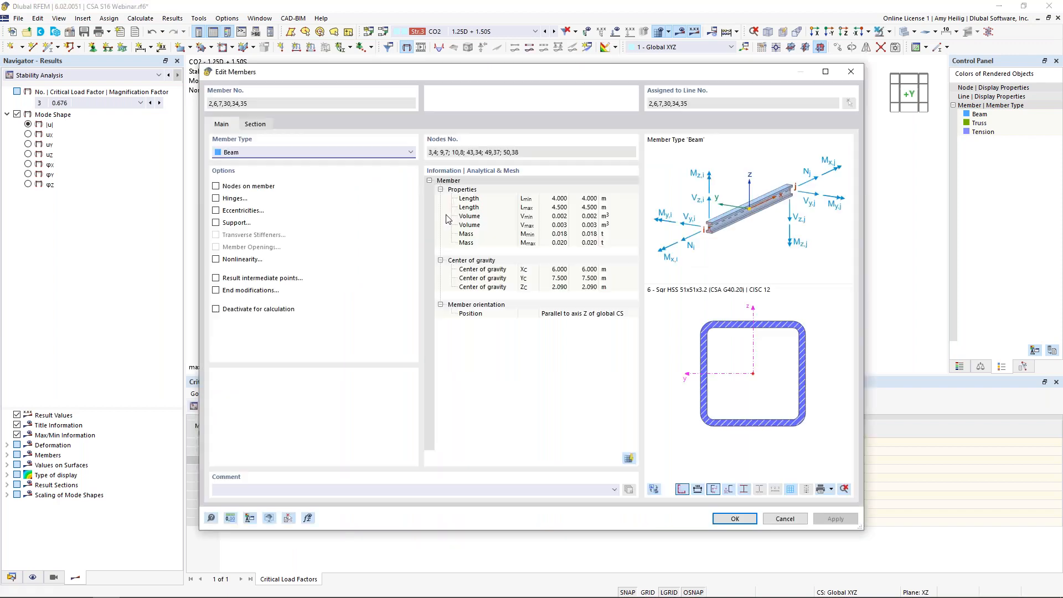
click(258, 124)
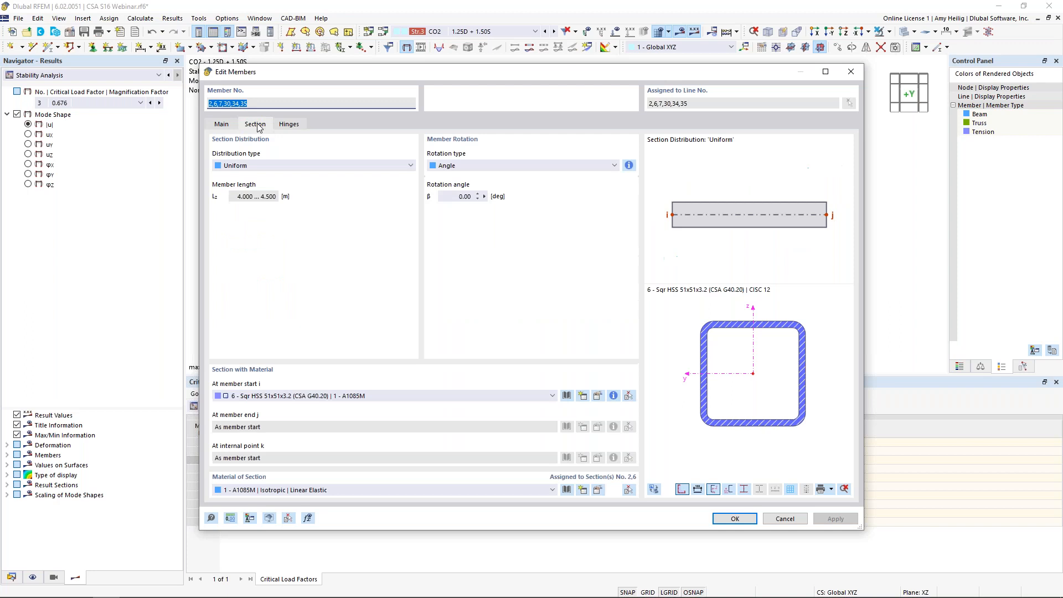
click(302, 396)
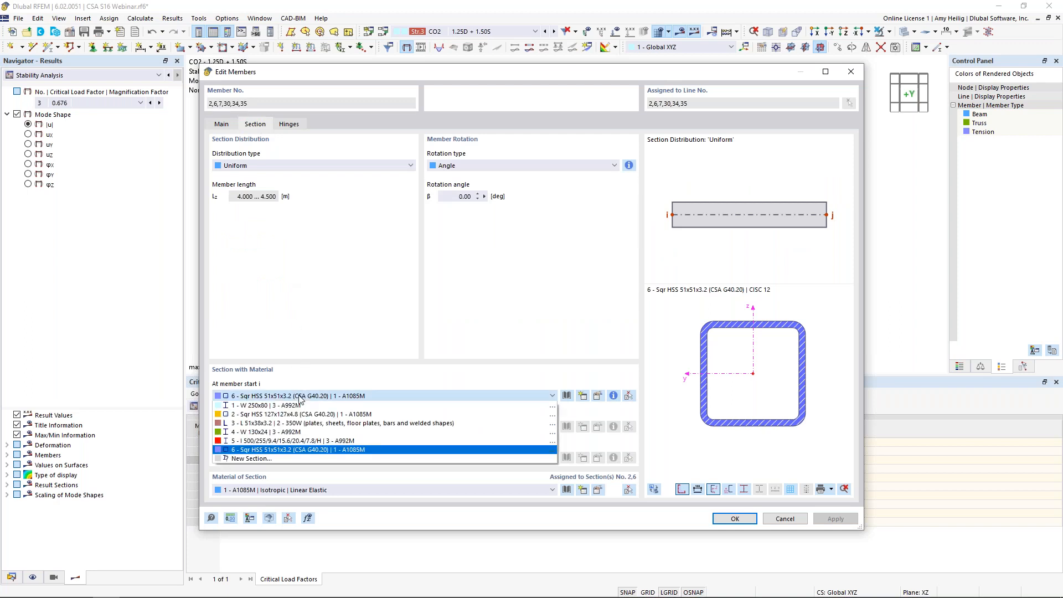
click(291, 432)
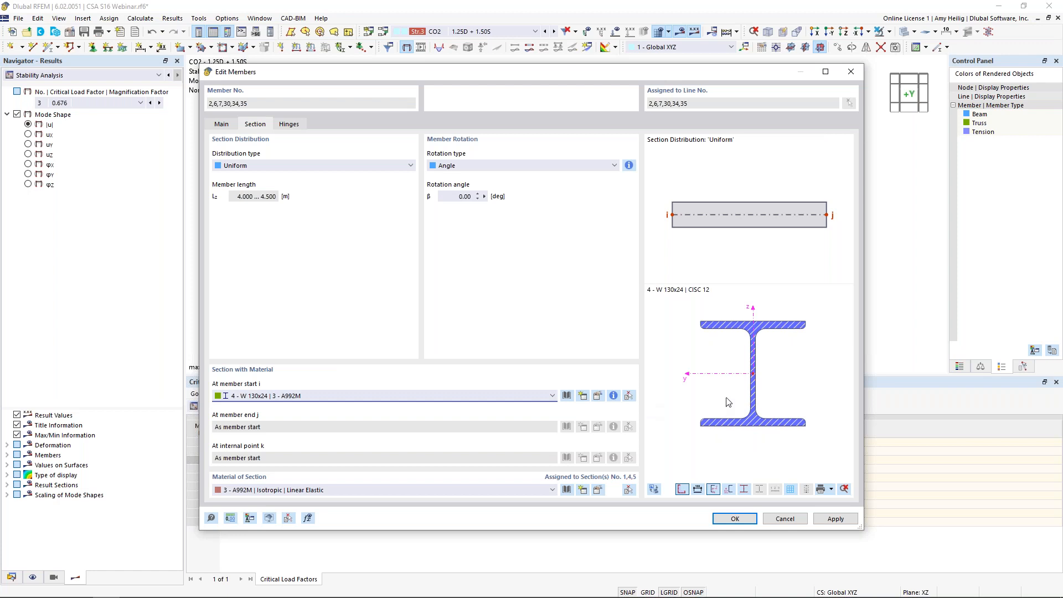
click(725, 518)
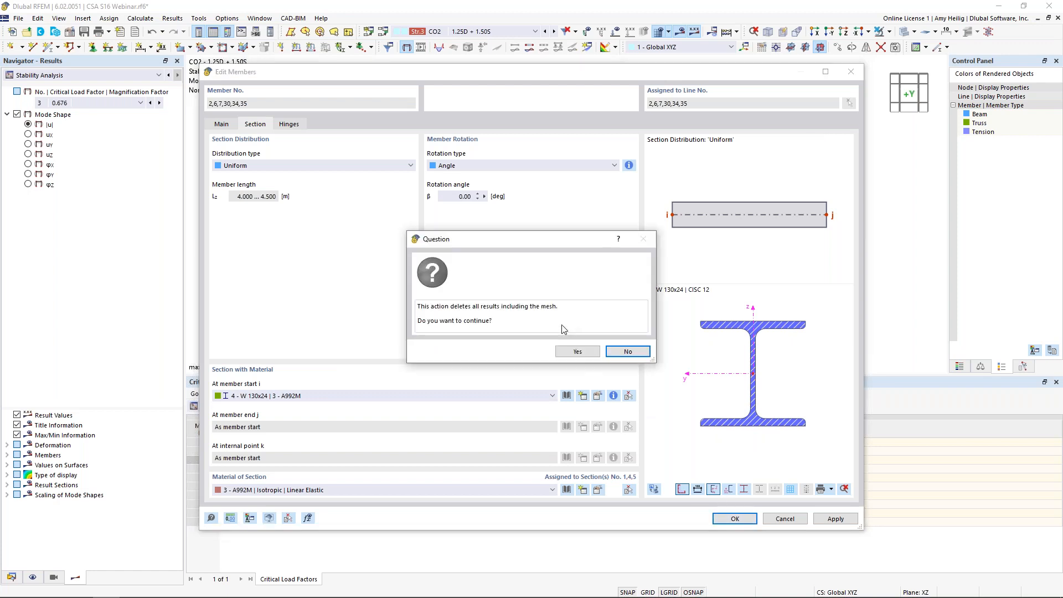
click(577, 352)
Switch CO2's static analysis settings to SA2 - Second-order (P-Δ) | Picard and recalculate the combination.
ctrl+middle_drag(555, 286, 657, 305)
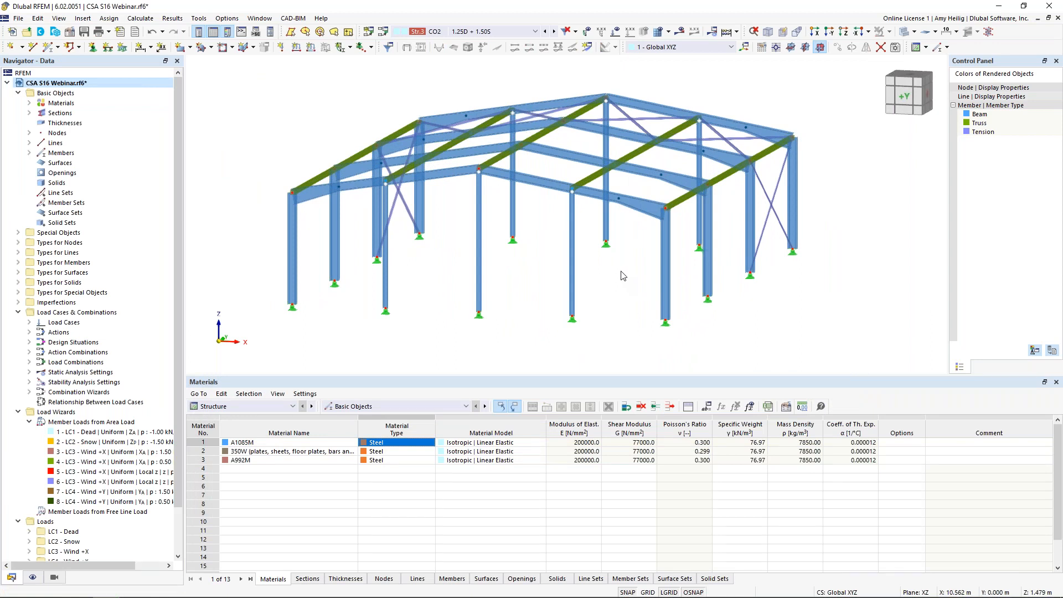
click(382, 32)
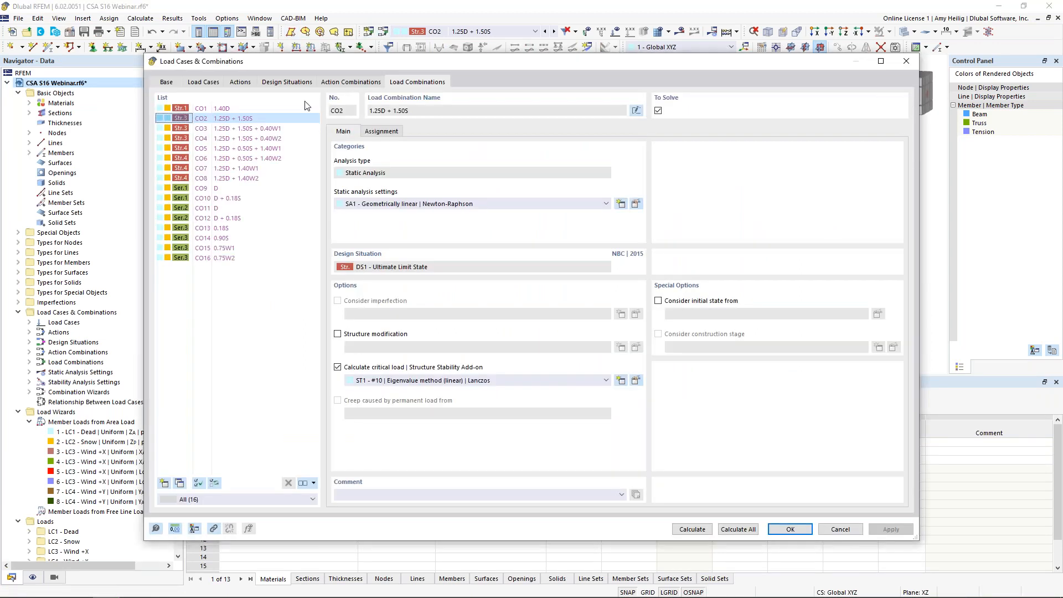
click(410, 204)
click(408, 222)
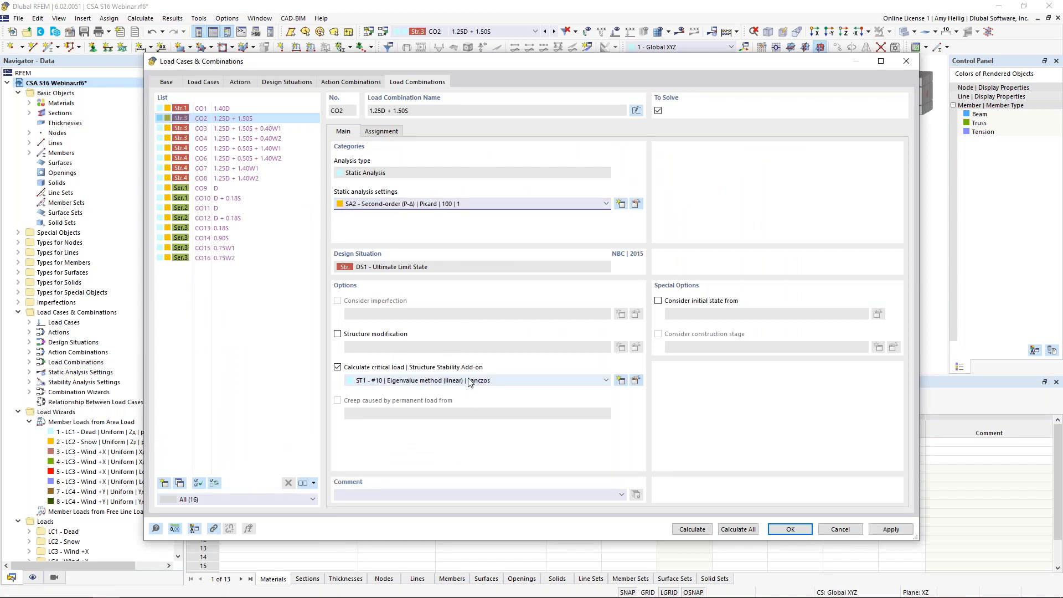
click(698, 530)
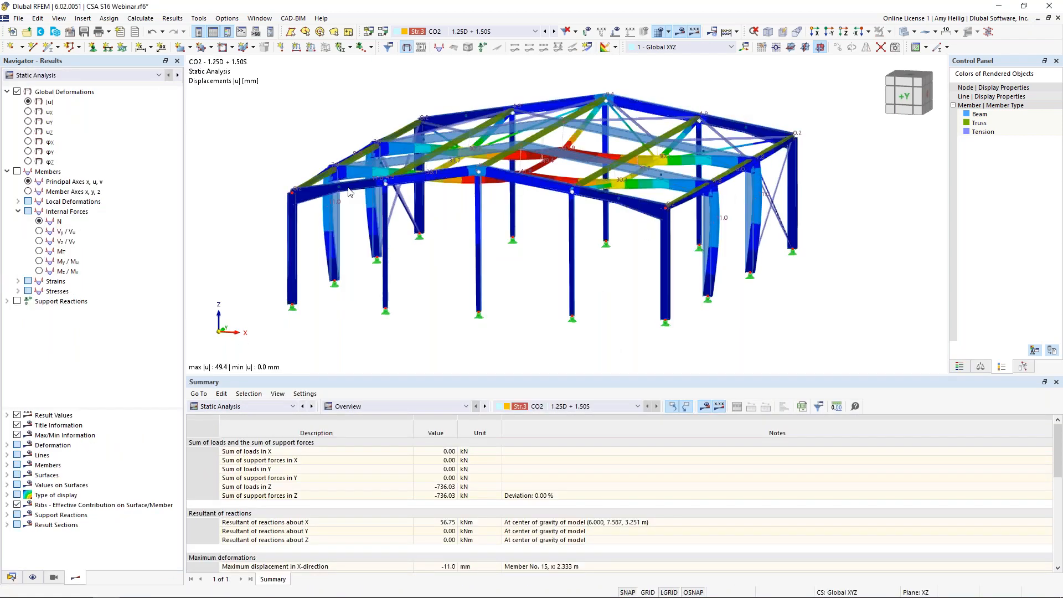
Display the new stability analysis results for CO2 and compare mode shapes 1 and 2 on the gable columns.
click(66, 77)
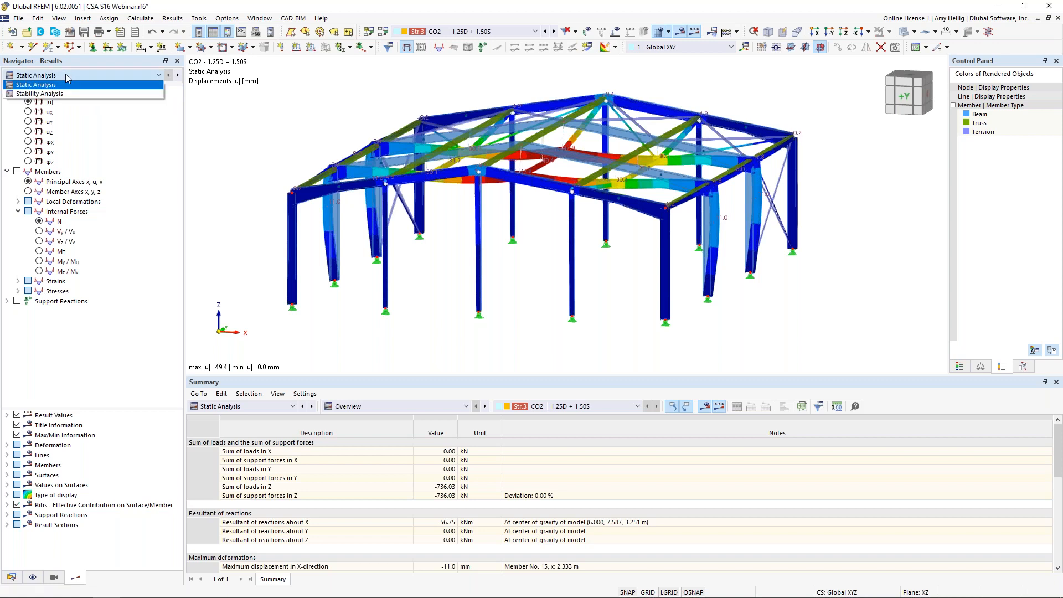
click(68, 94)
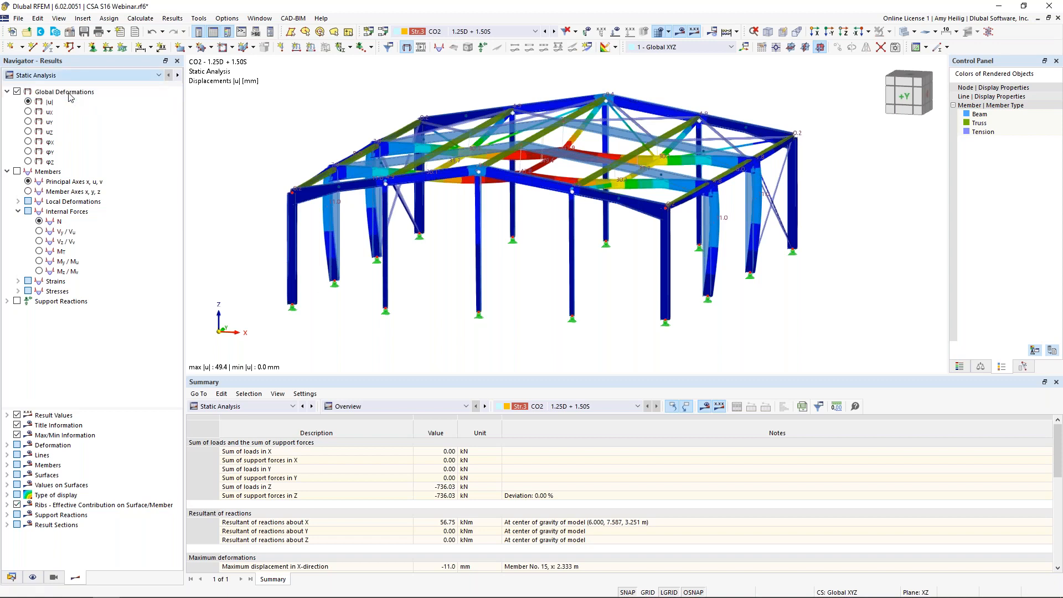
ctrl+middle_drag(769, 266, 588, 222)
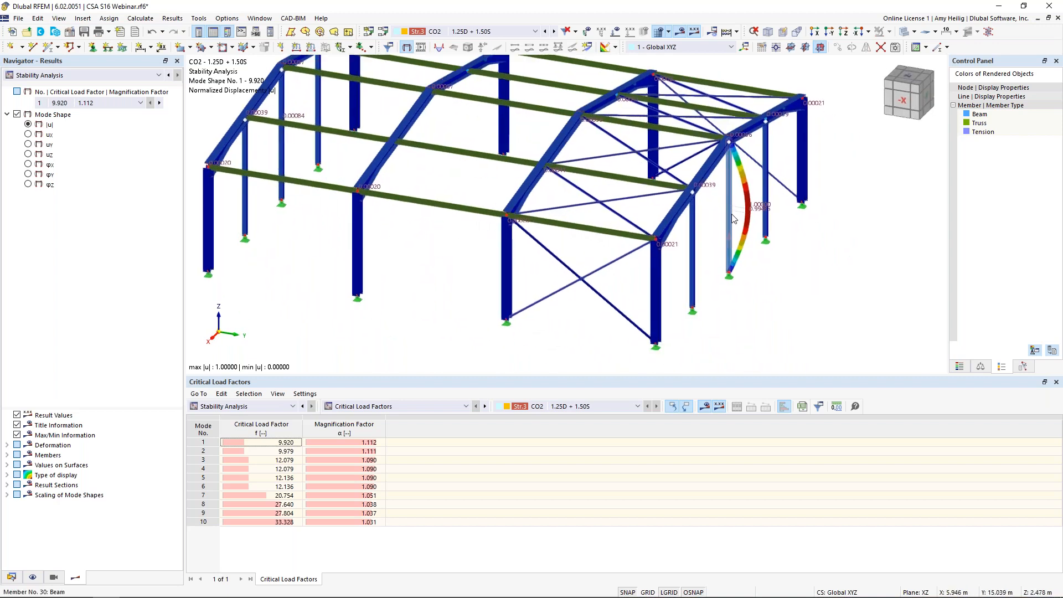
click(278, 452)
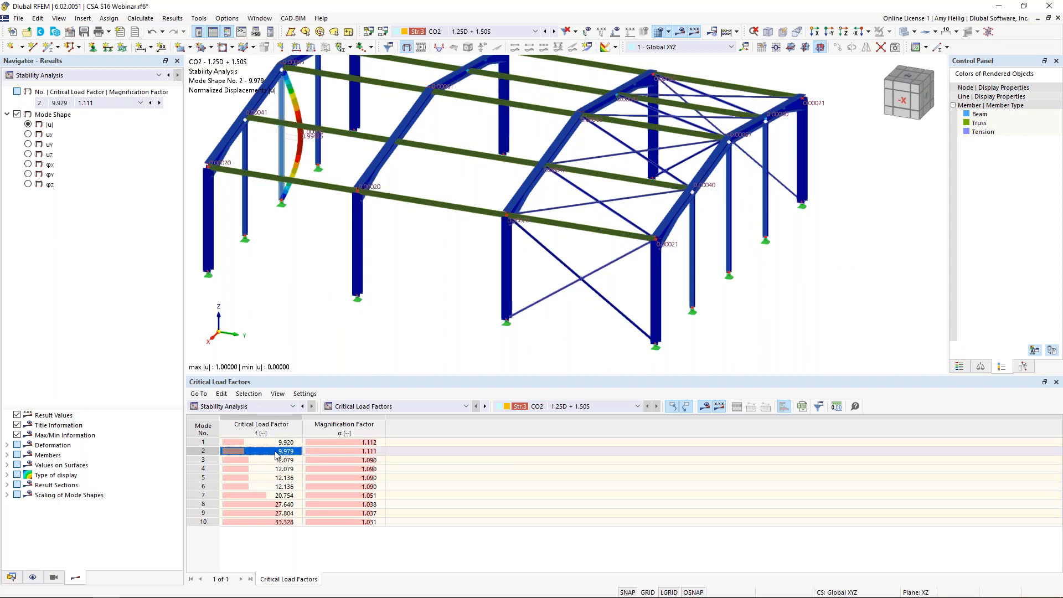
click(278, 443)
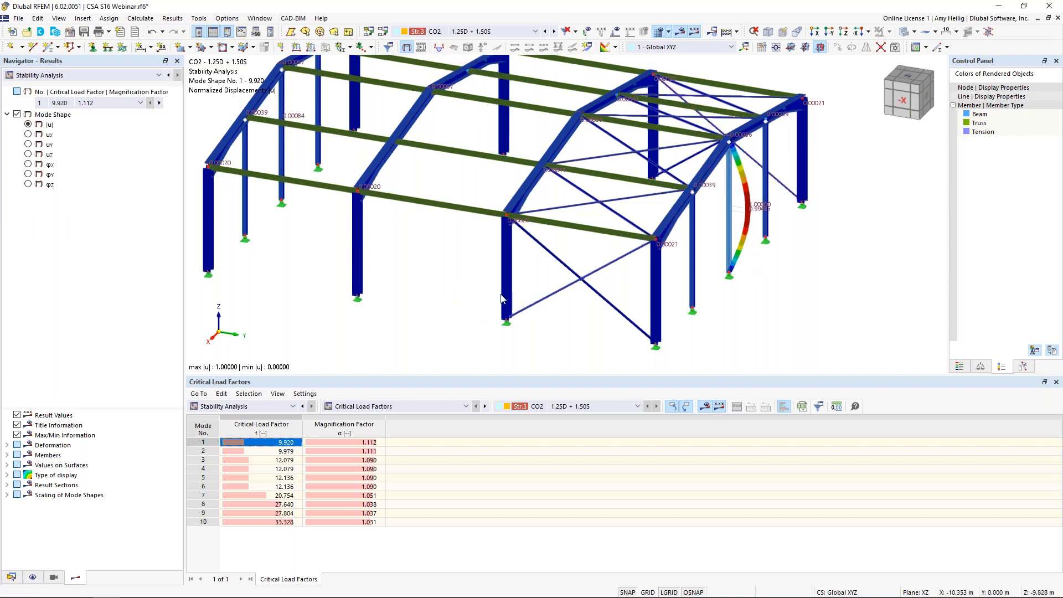
ctrl+middle_drag(425, 274, 551, 259)
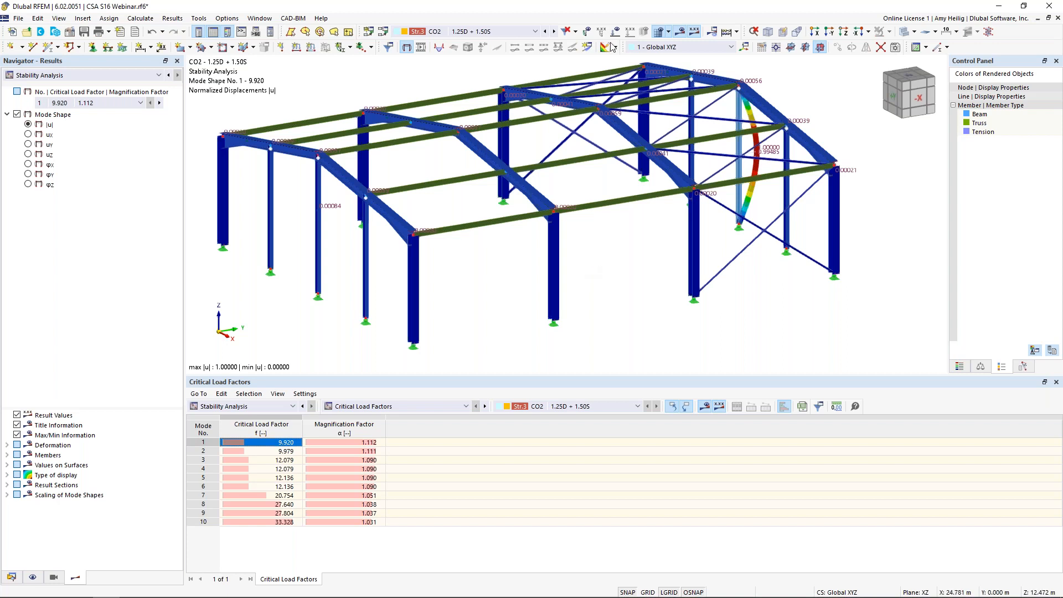
Turn off the results display, then switch to the presentation and show the CSA S16:19 Stability Considerations slide.
click(678, 32)
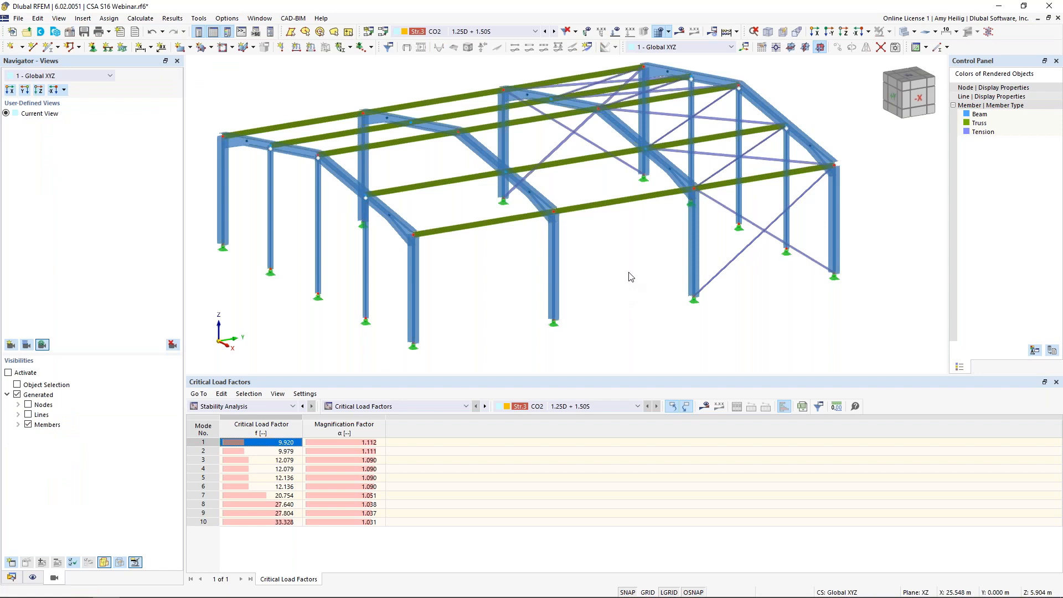
key(super+Tab)
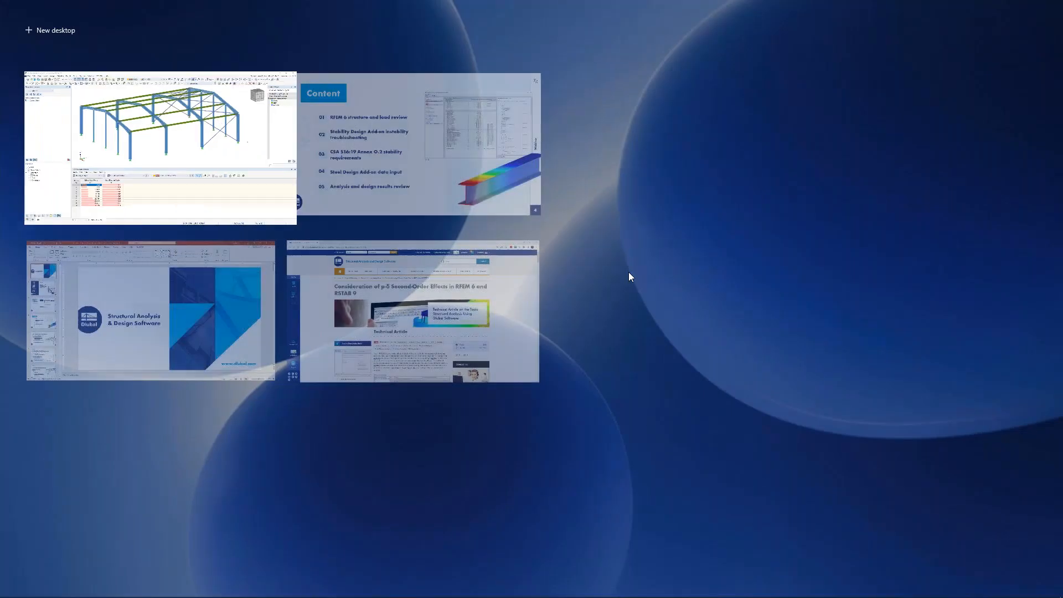
click(415, 144)
key(Right)
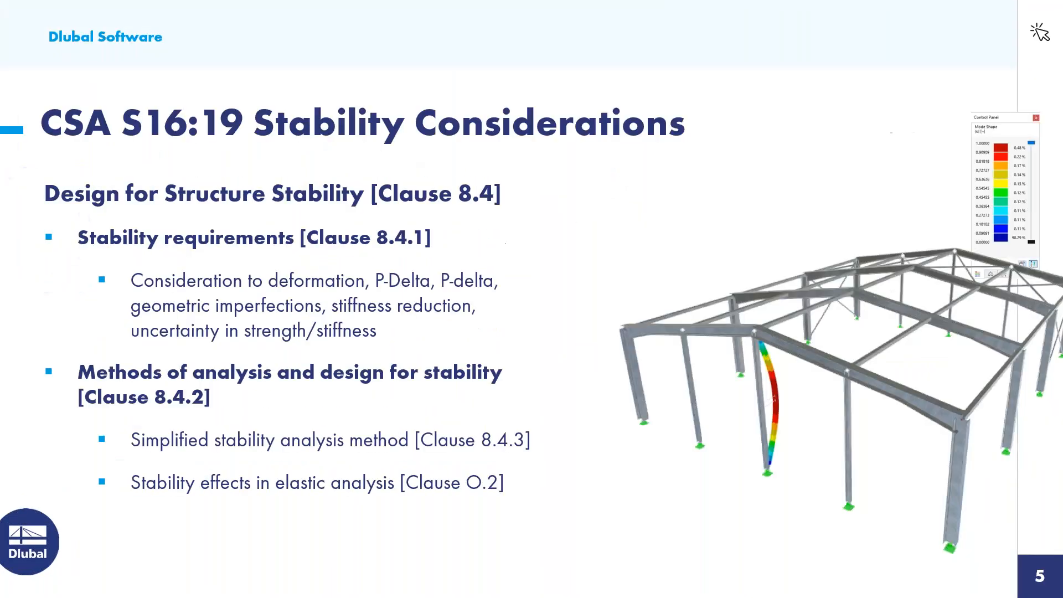
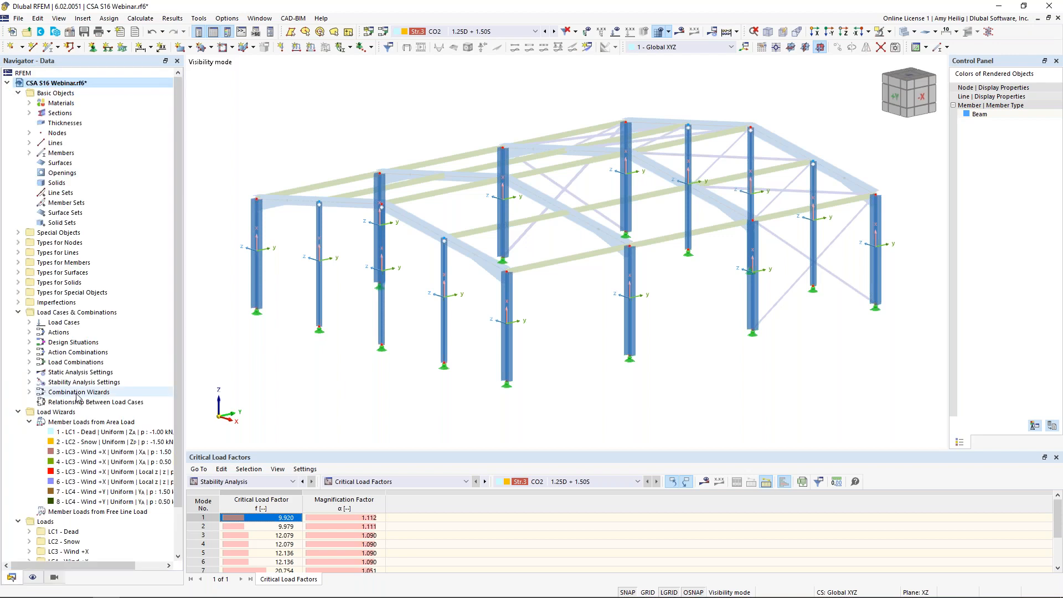
Create two imperfection cases named Imp. +X and Imp. +Y, making the second as a copy of the first.
click(18, 303)
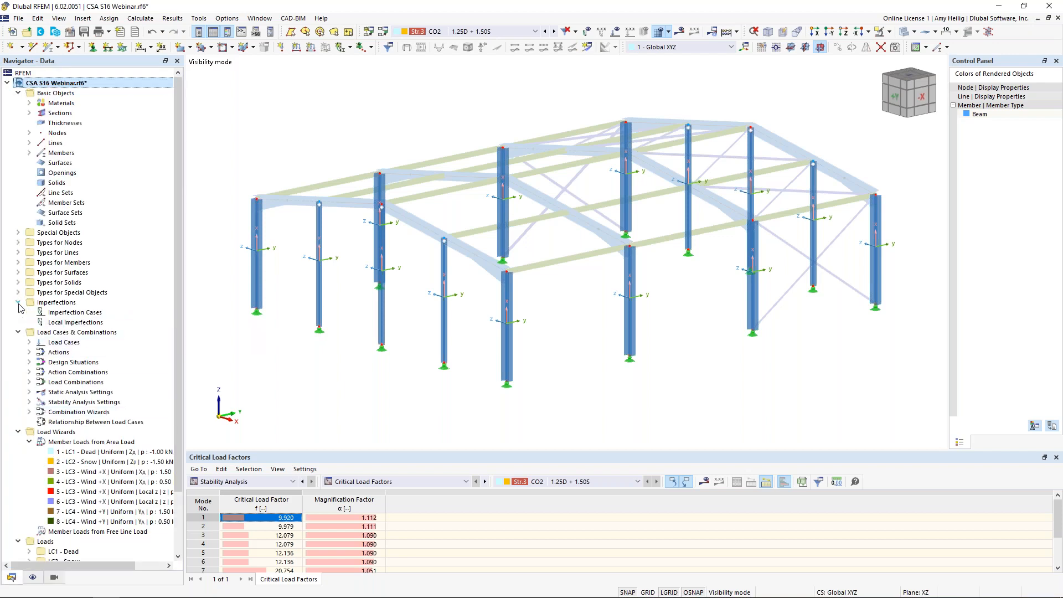
right_click(56, 315)
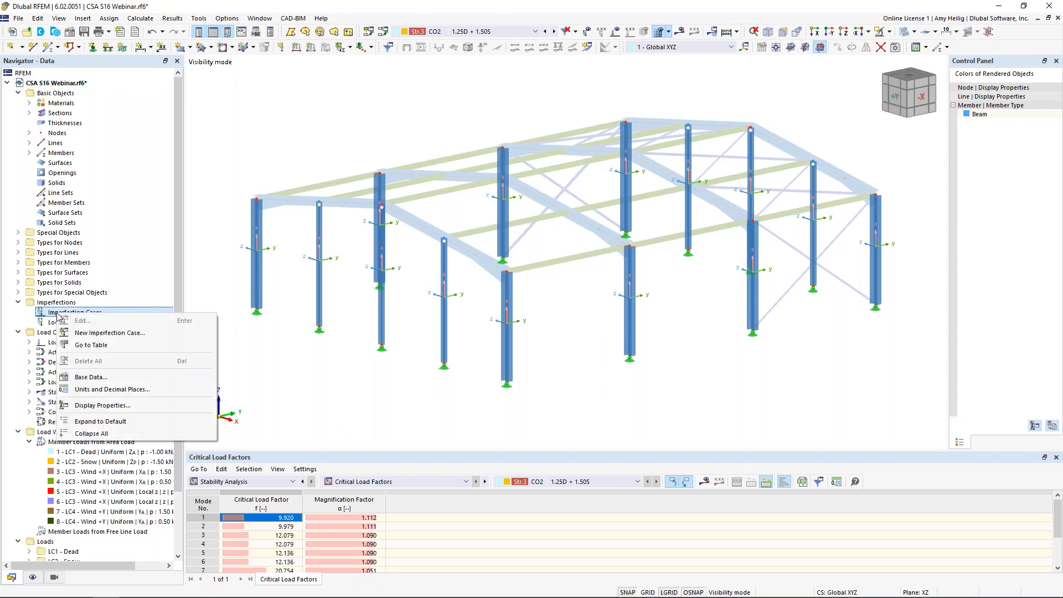
click(83, 332)
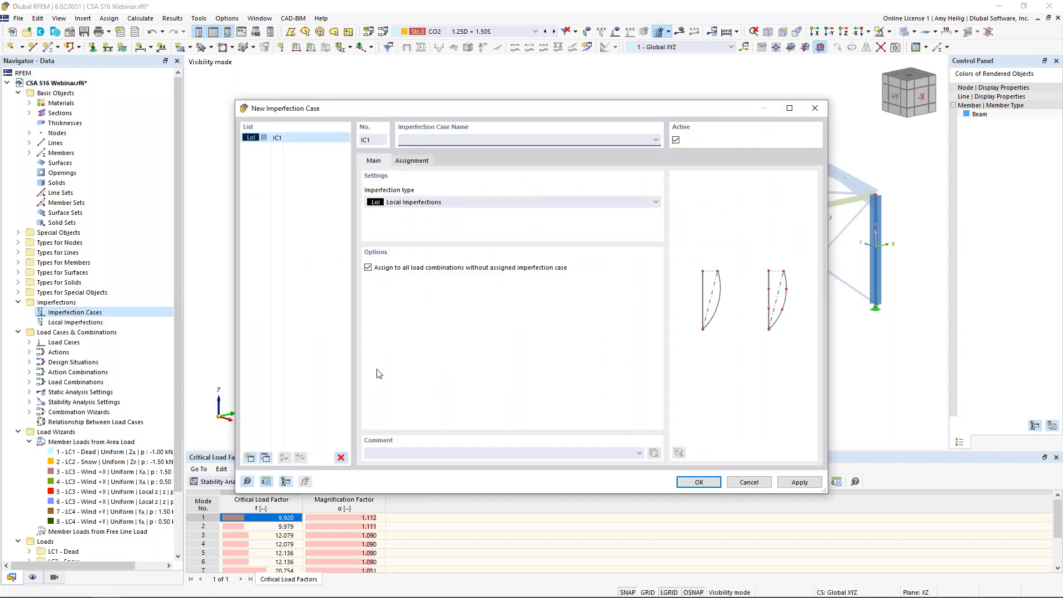
text(Imp. +X)
click(265, 457)
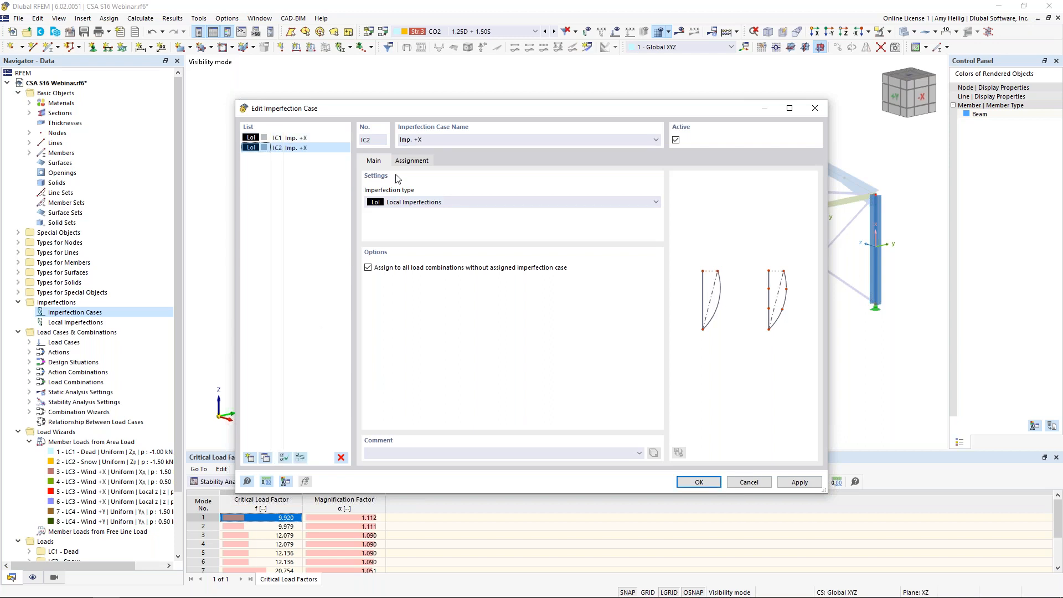
click(454, 139)
key(BackSpace)
text(Y)
Keep the Imp. +X case as Local Imperfections and assign it to load case LC3 Wind +X.
click(319, 140)
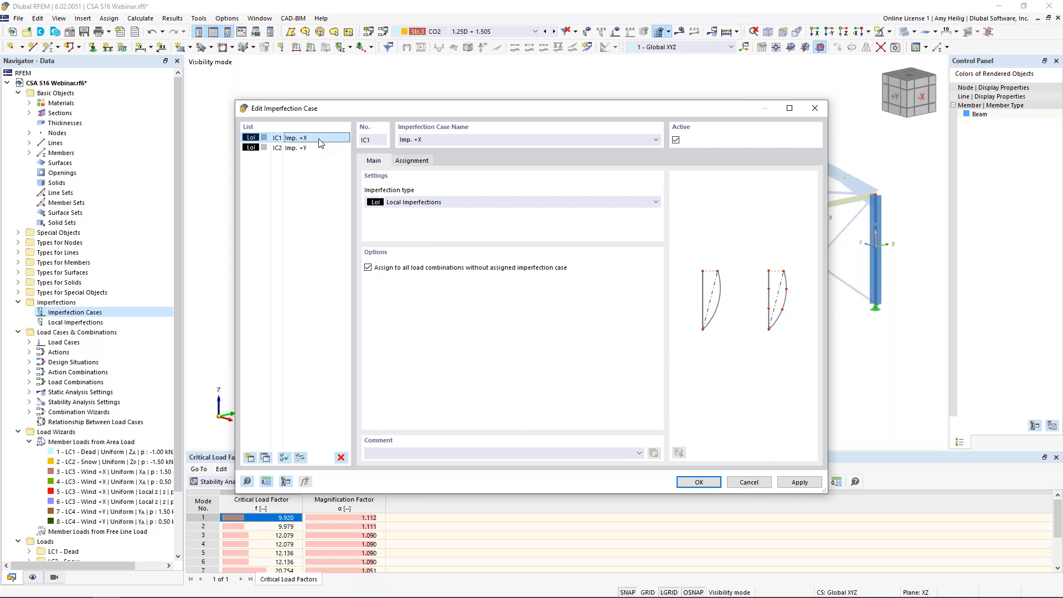
click(416, 203)
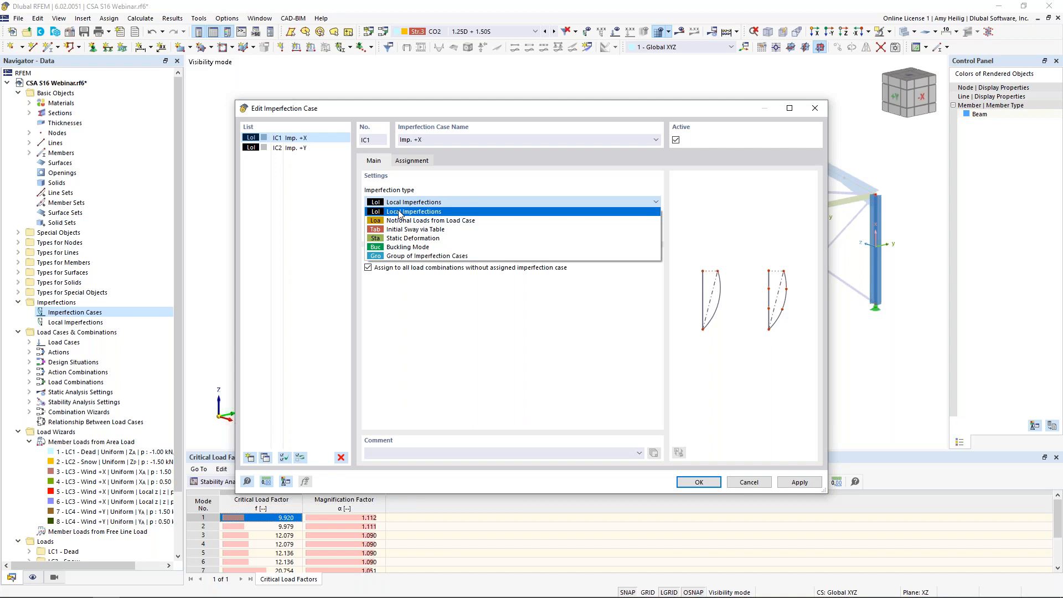
click(400, 213)
click(417, 162)
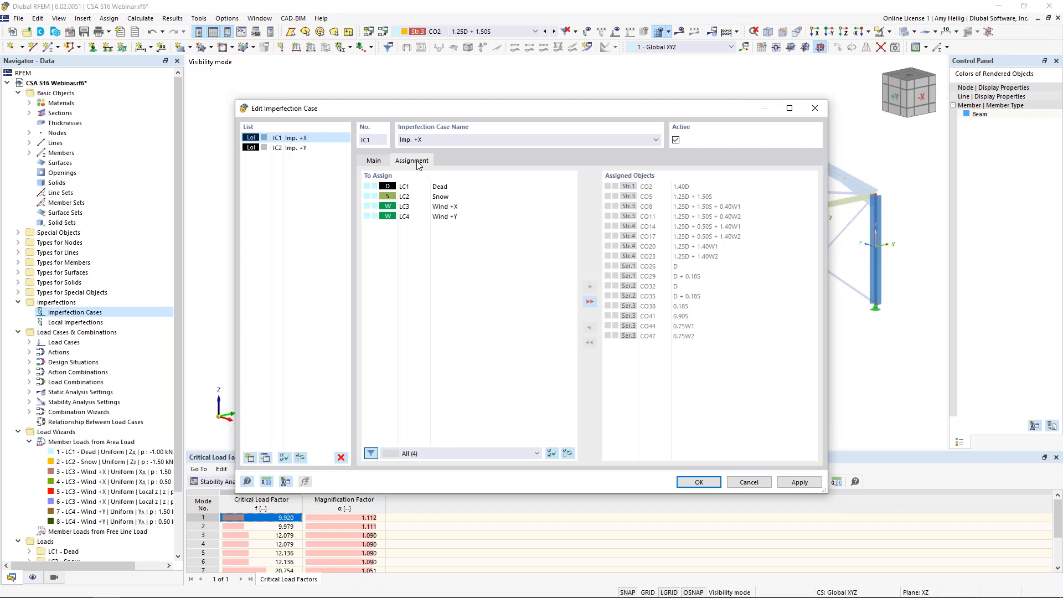
click(438, 206)
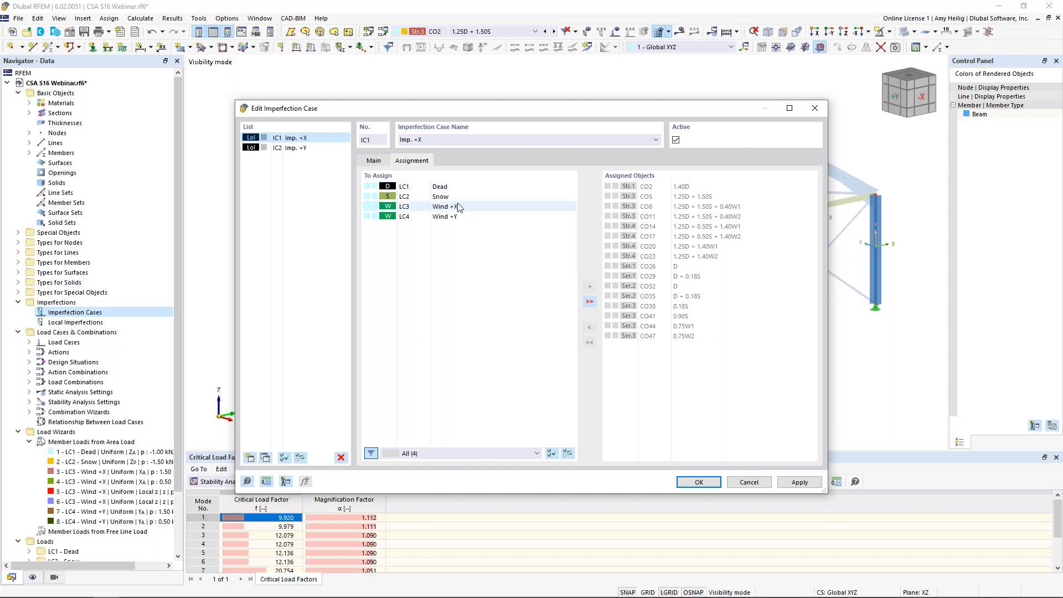
double_click(457, 208)
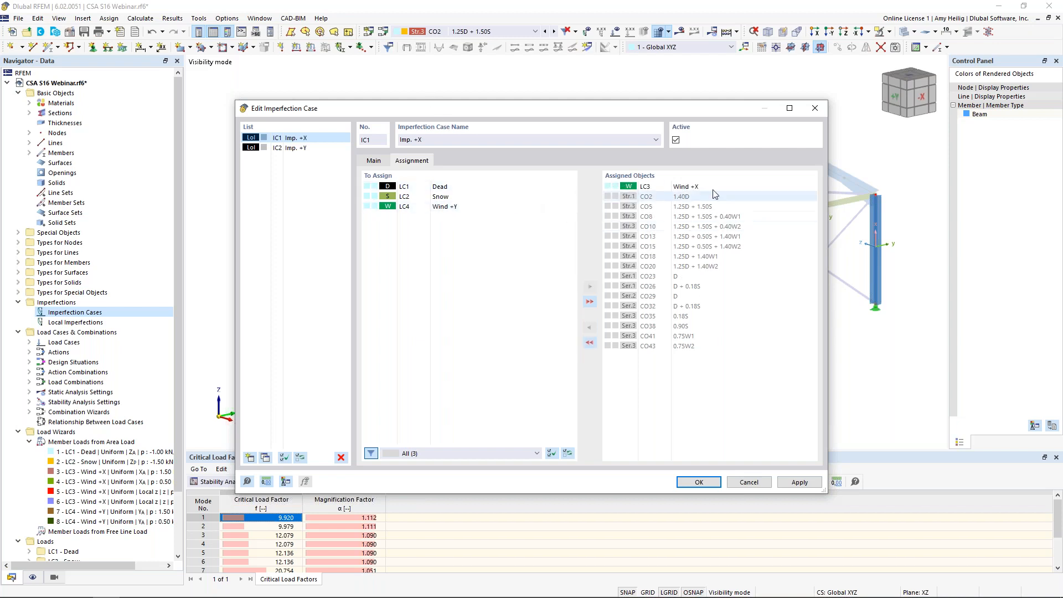
Assign the Imp. +Y imperfection case to load case LC4 Wind +Y and accept the imperfection cases.
click(294, 149)
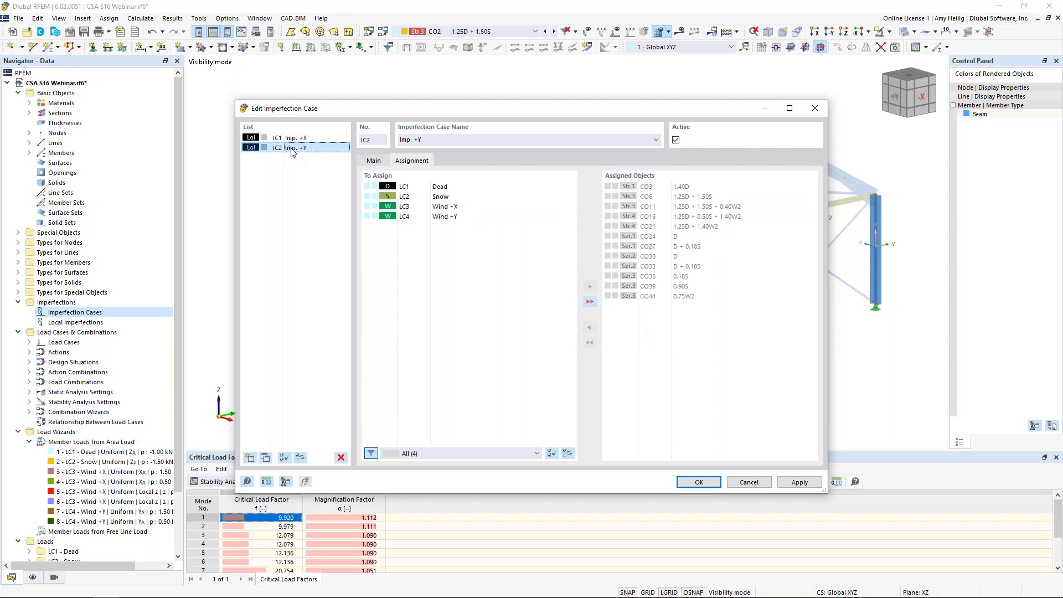
click(440, 216)
double_click(440, 216)
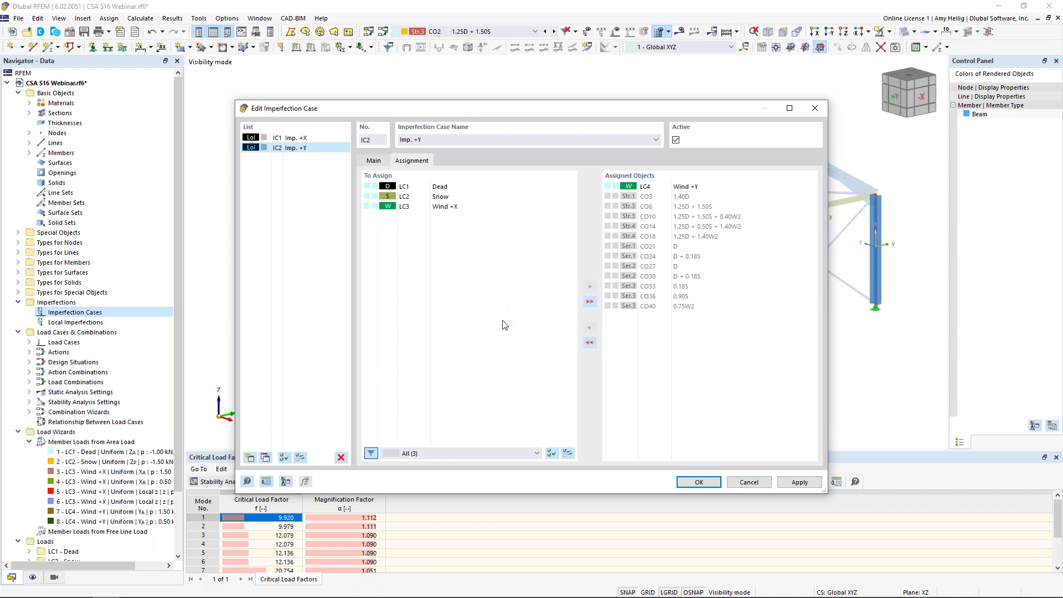
click(697, 482)
click(563, 353)
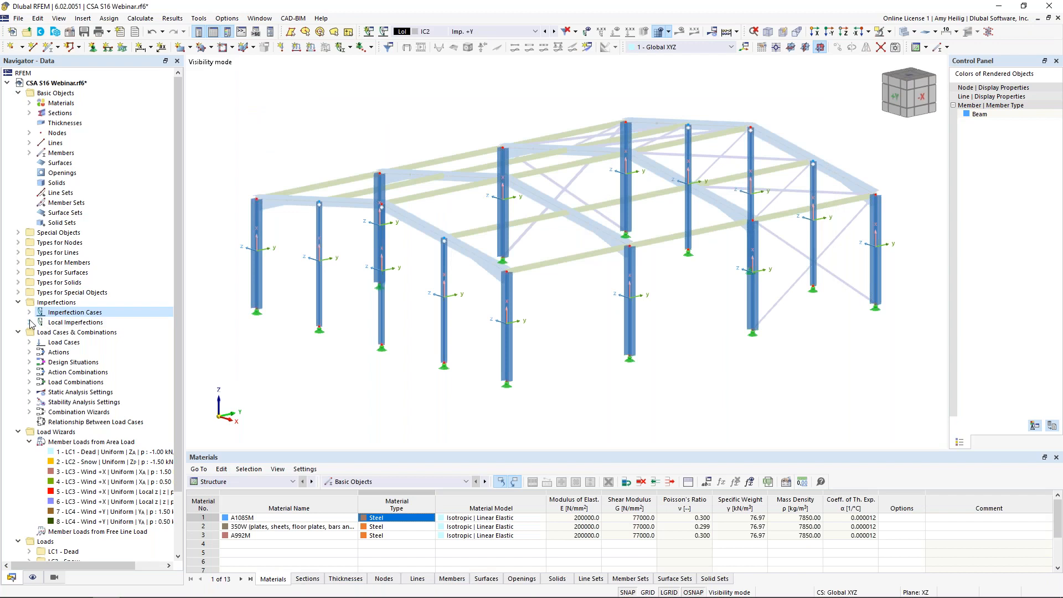
Start a new member imperfection in IC1 - Imp. +X as Initial Sway with the definition type CSA S16:19 | Current.
click(30, 322)
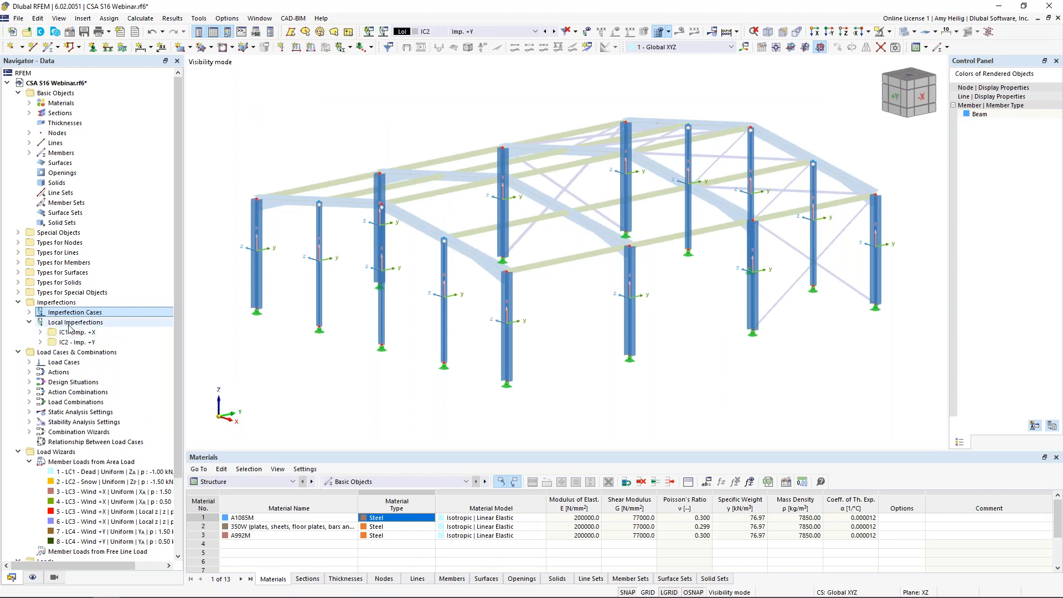
click(40, 332)
click(40, 362)
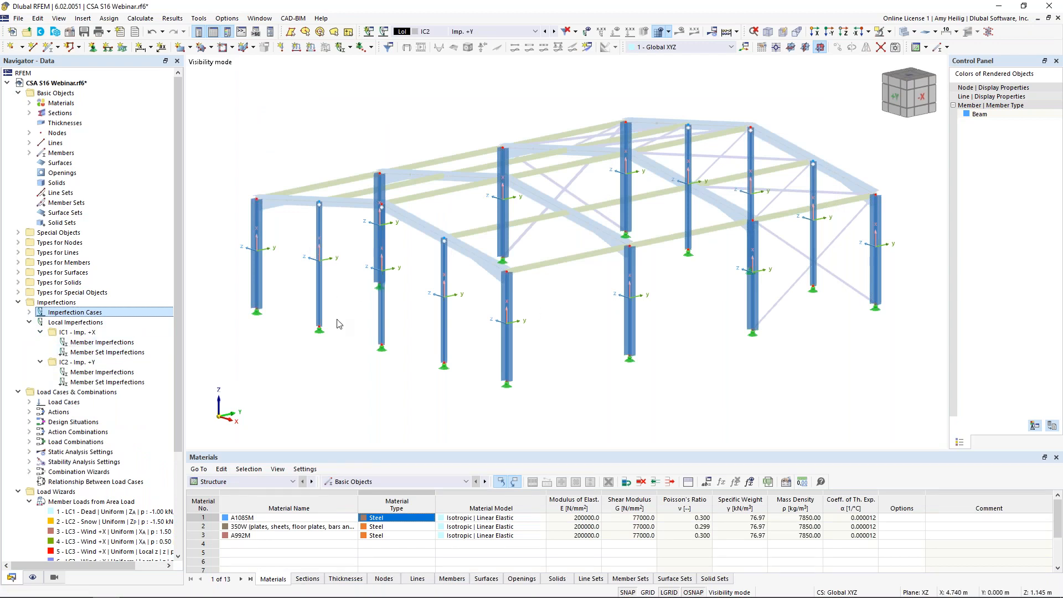
click(121, 346)
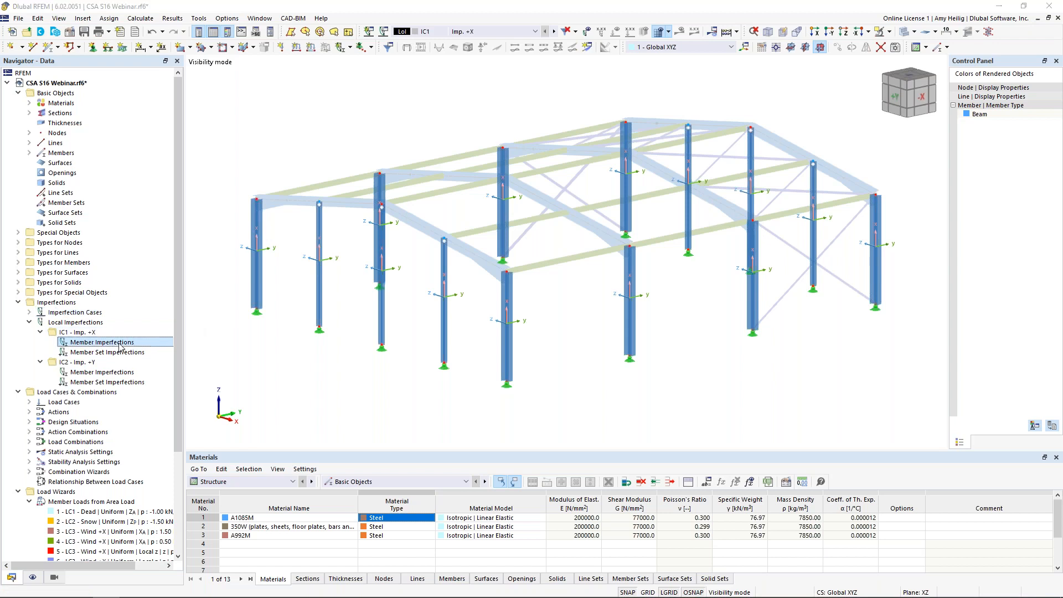
double_click(119, 344)
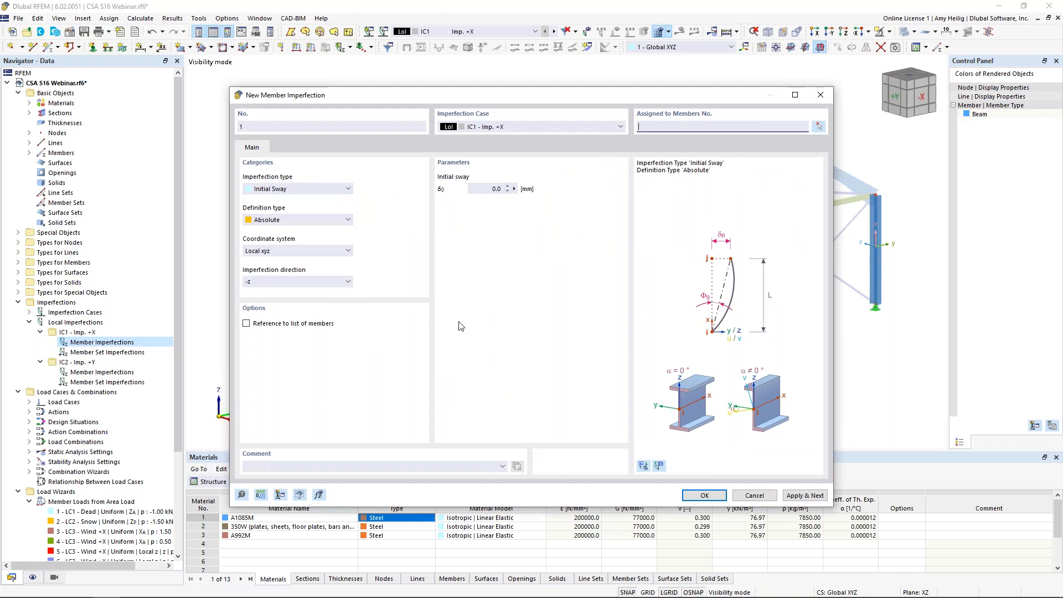
click(319, 190)
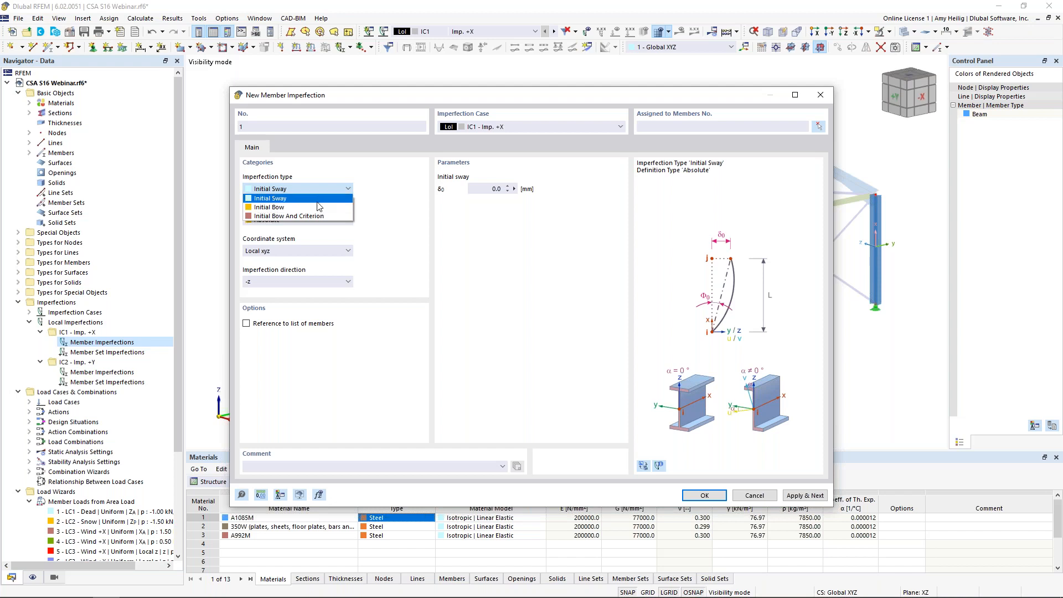
click(319, 207)
click(320, 220)
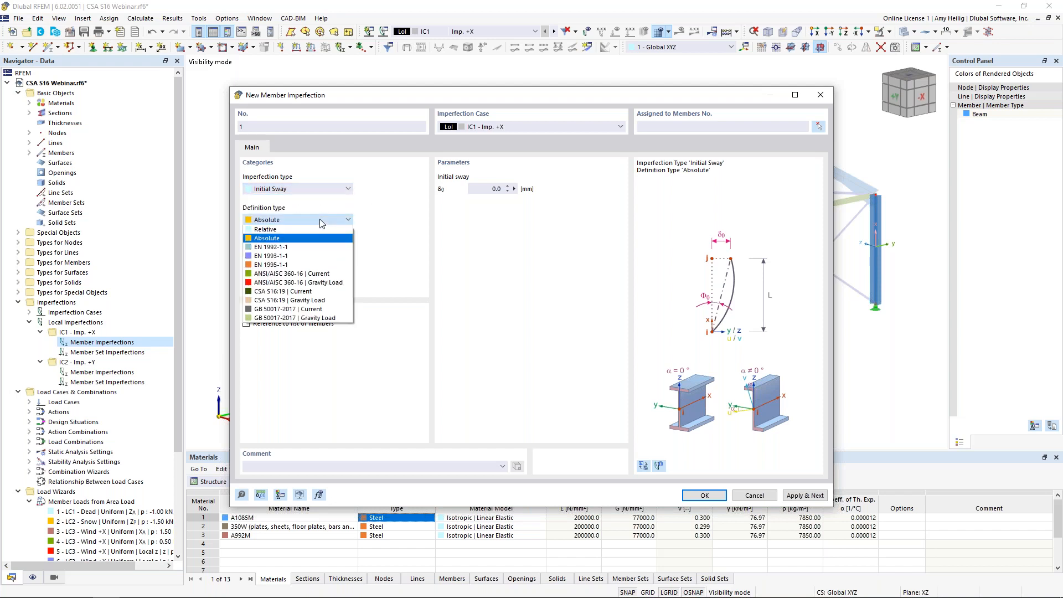
click(309, 292)
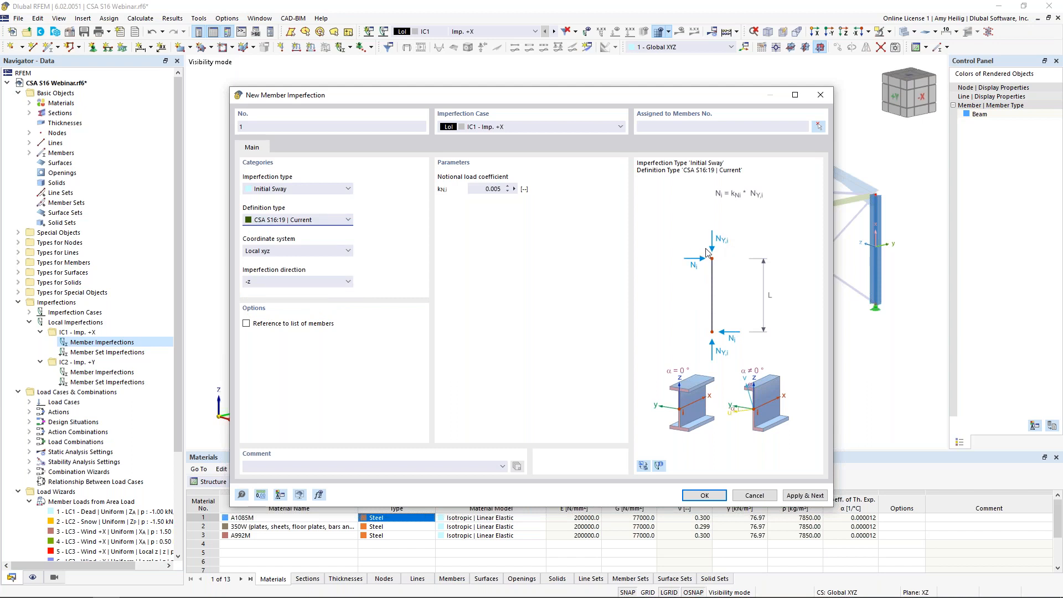
Try the CSA S16:19 | Gravity Load definition, view its axial force sources, and return to CSA S16:19 | Current.
click(325, 222)
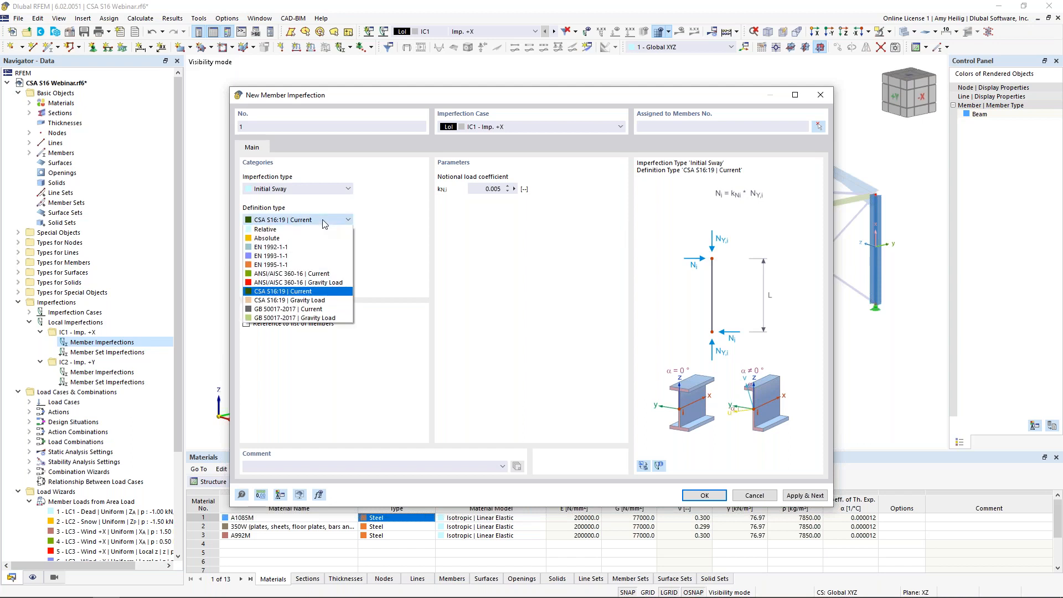
click(325, 300)
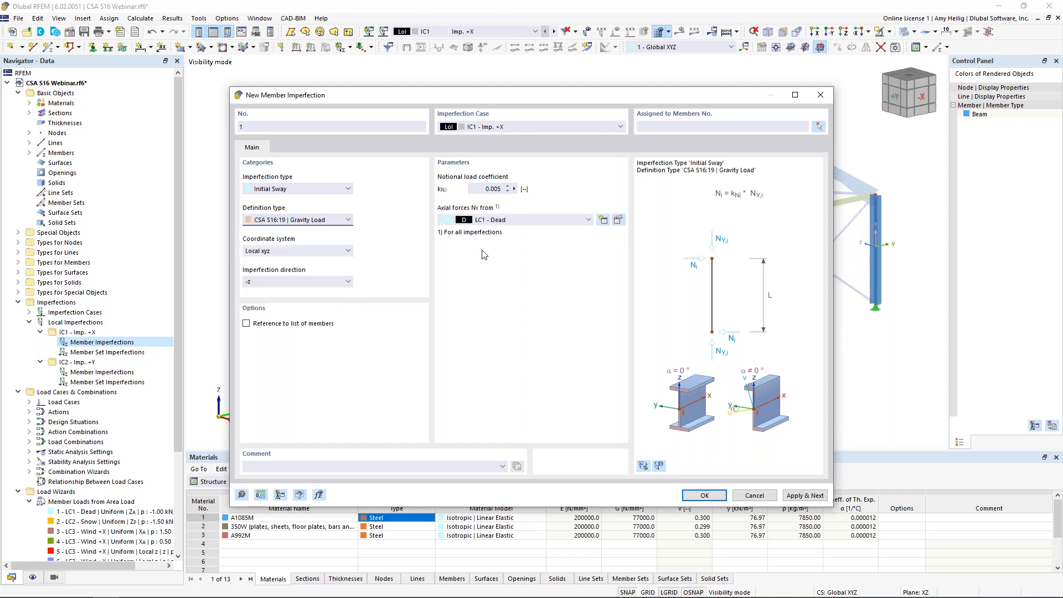
click(506, 220)
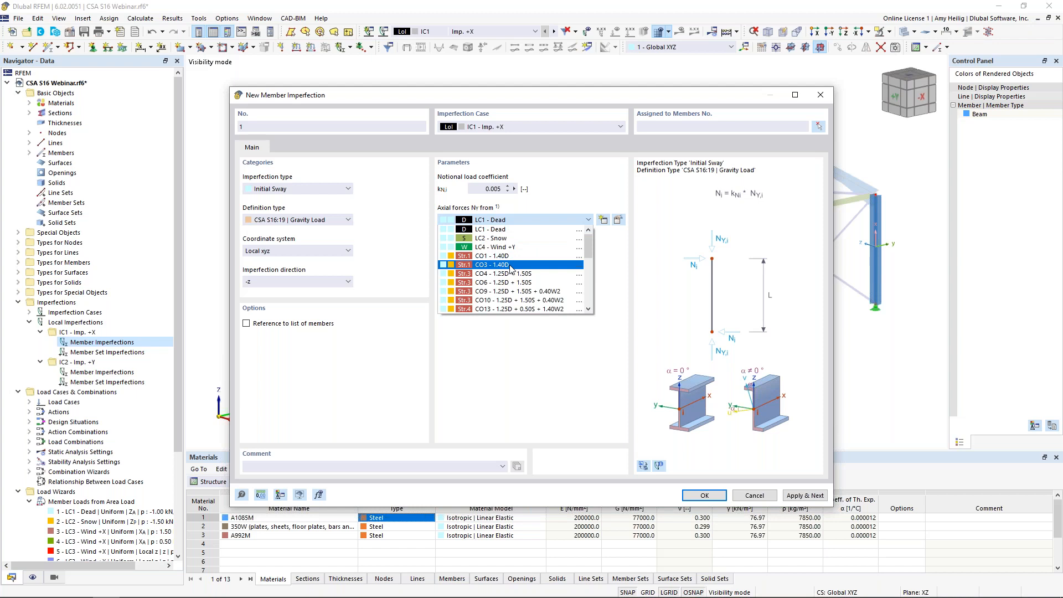
click(540, 369)
click(329, 221)
click(325, 298)
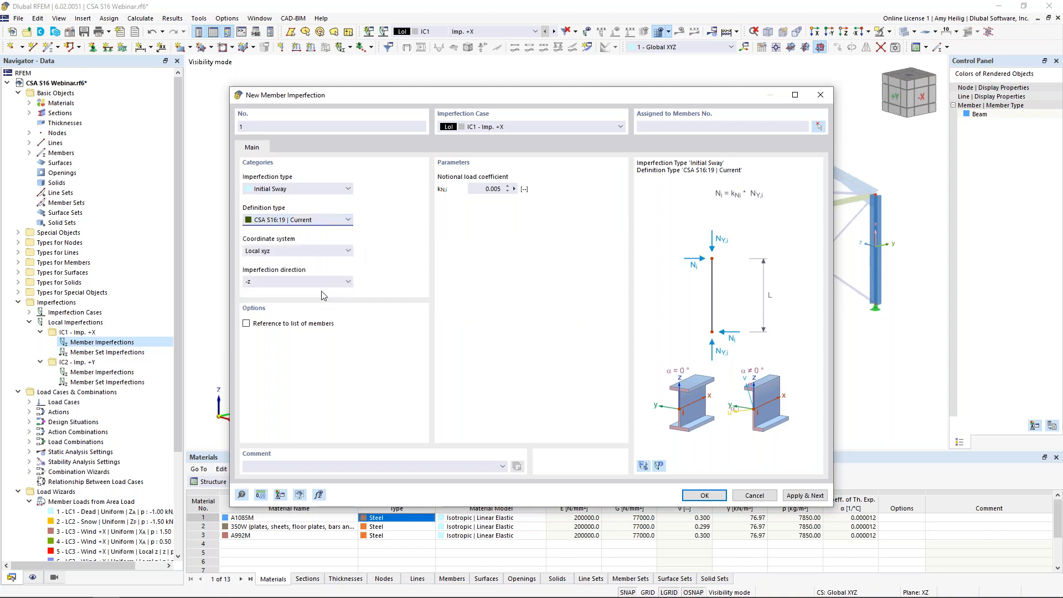
Set the sway imperfection's direction to local -z and its notional load coefficient to 0.002.
drag(421, 97, 494, 83)
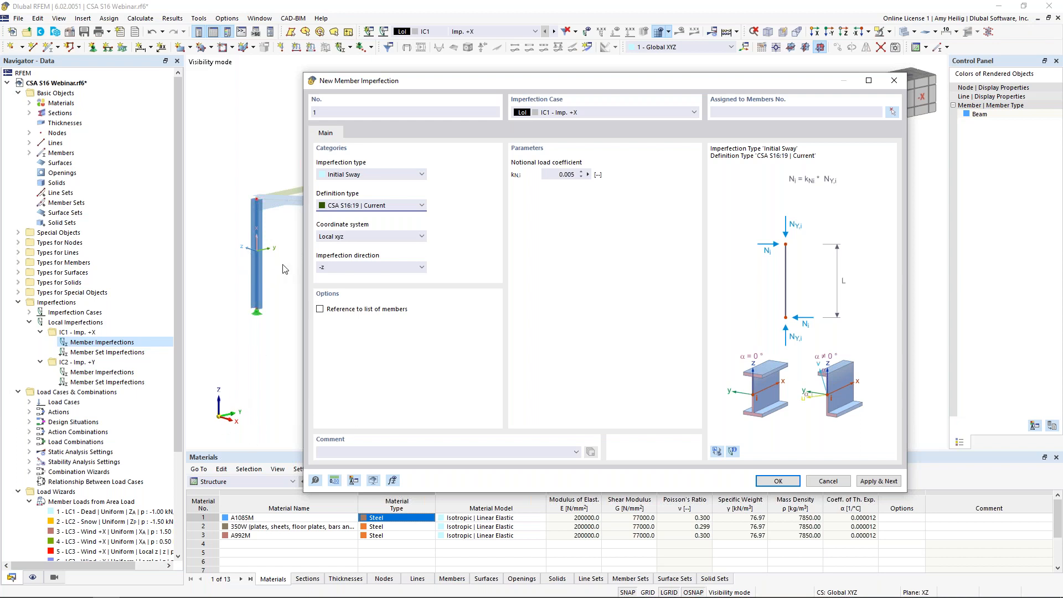
click(339, 267)
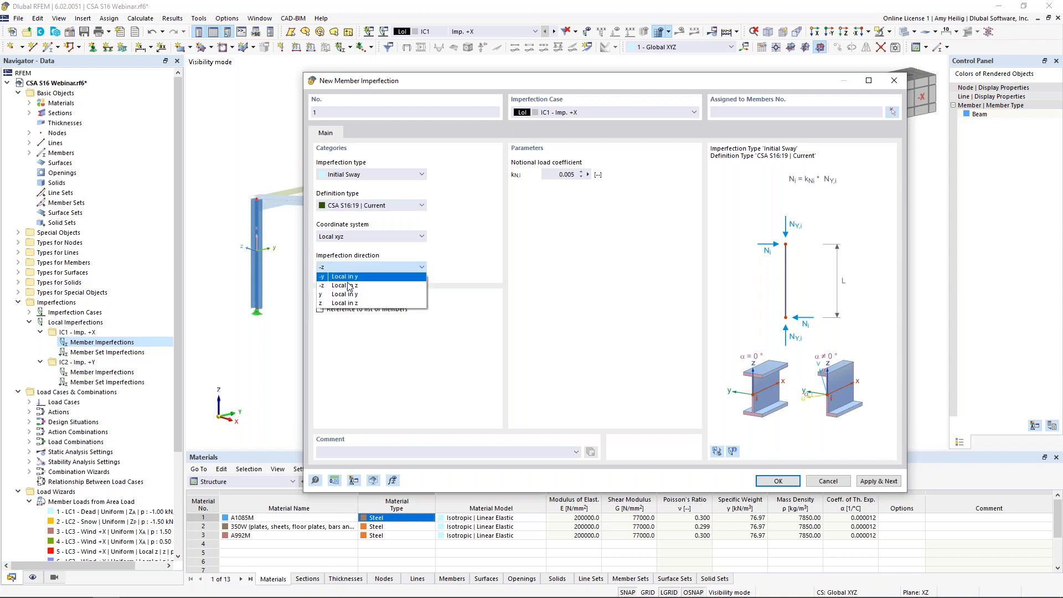
click(352, 285)
double_click(554, 174)
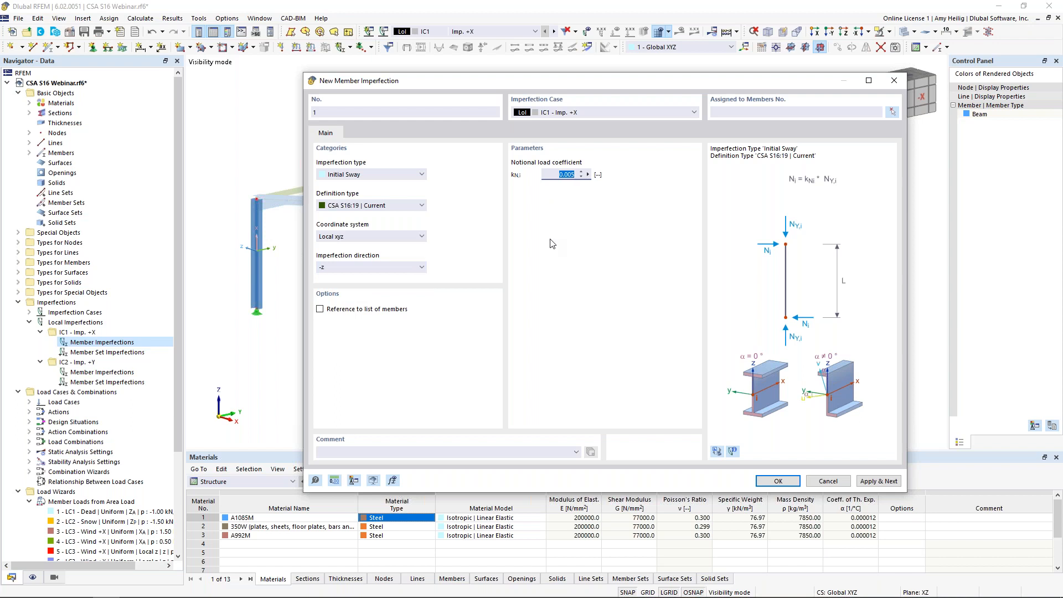
text(0.002)
Assign the sway imperfection to all columns, members 1-3,6-8,10,15,17,29-31,34,35, and accept it.
click(891, 111)
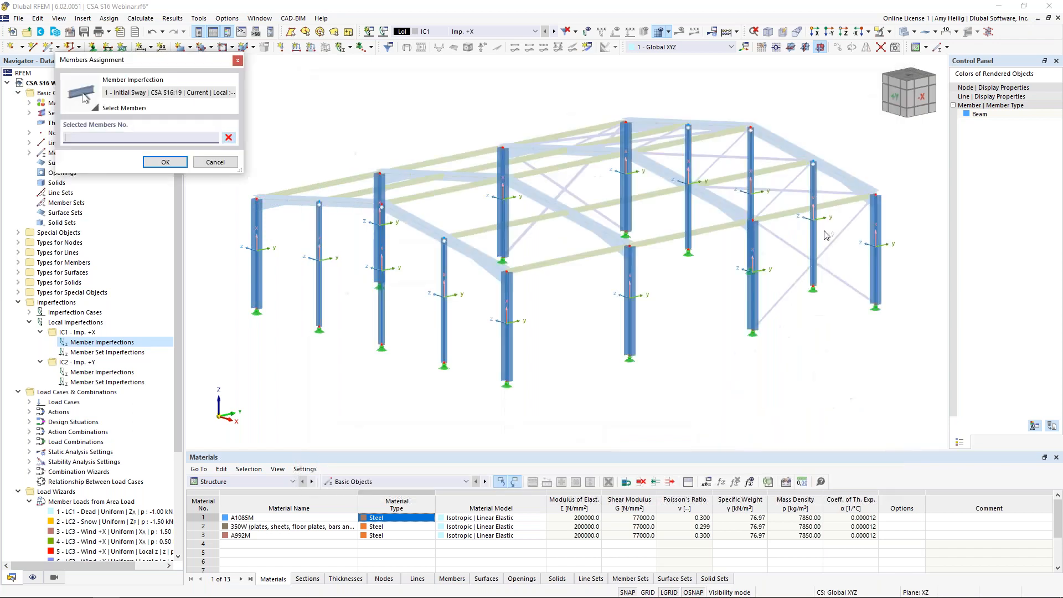
drag(907, 392, 249, 94)
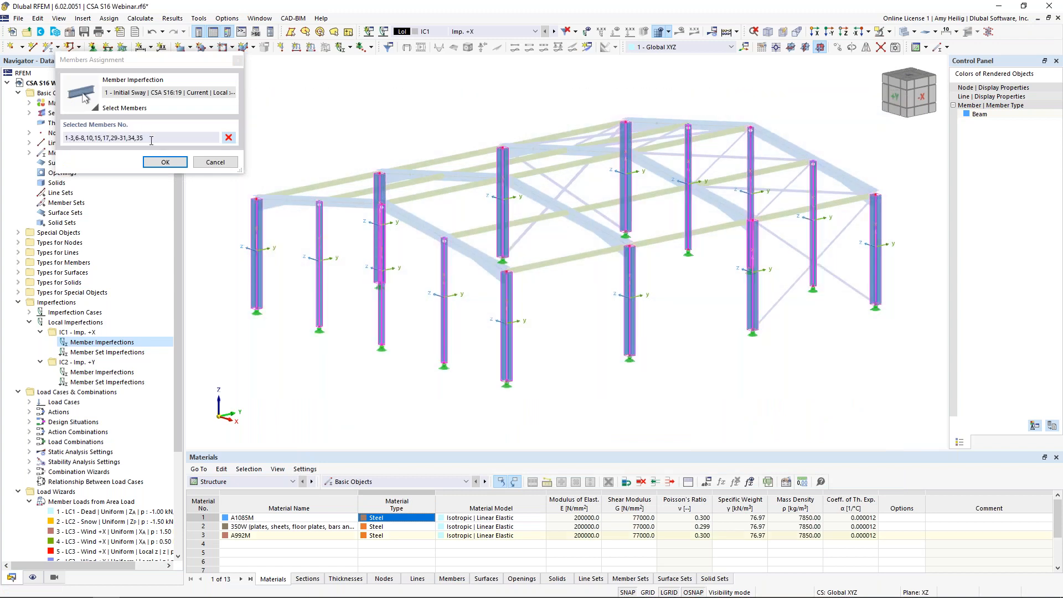
click(165, 162)
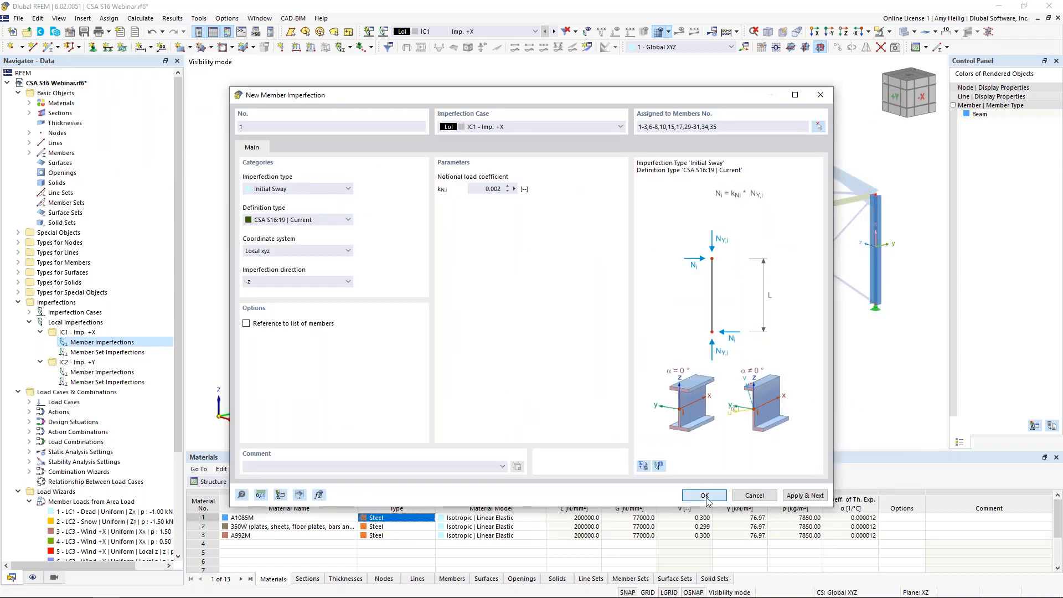
Cancel the column-only visibility mode to show the whole hall model.
click(888, 31)
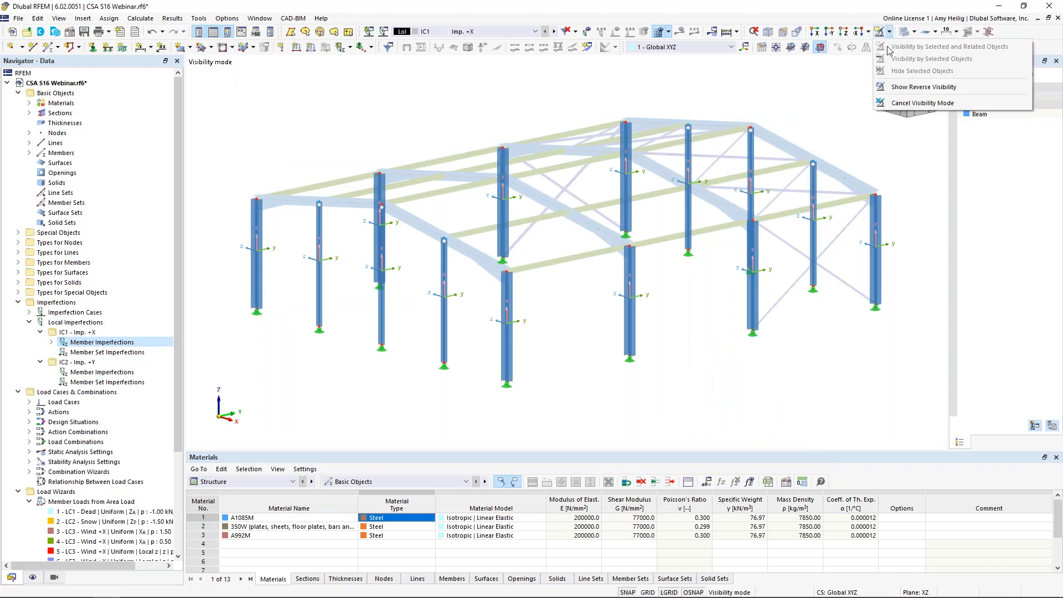
click(887, 87)
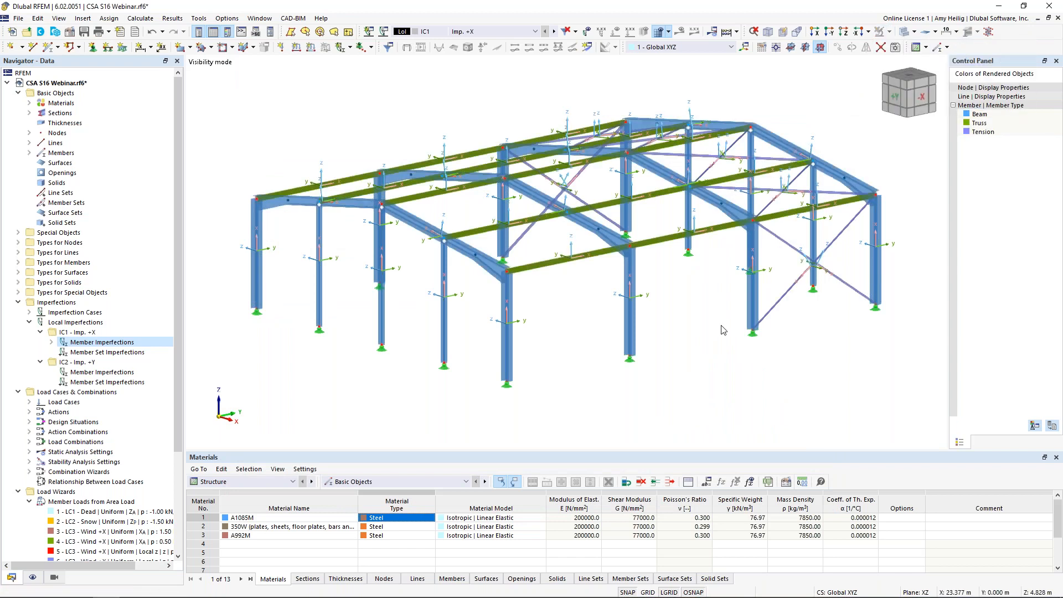
Display the imperfections on the hall model and inspect the notional loads of IC1 - Imp. +X on the columns.
click(587, 34)
ctrl+middle_drag(613, 305, 751, 304)
scroll(751, 304, down, 1)
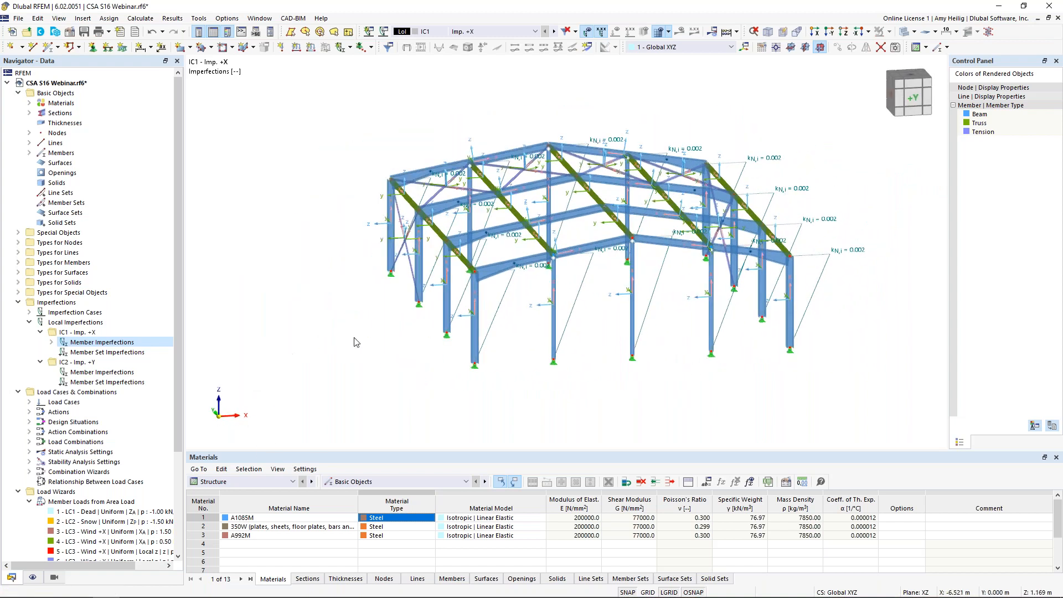
ctrl+middle_drag(722, 364, 547, 375)
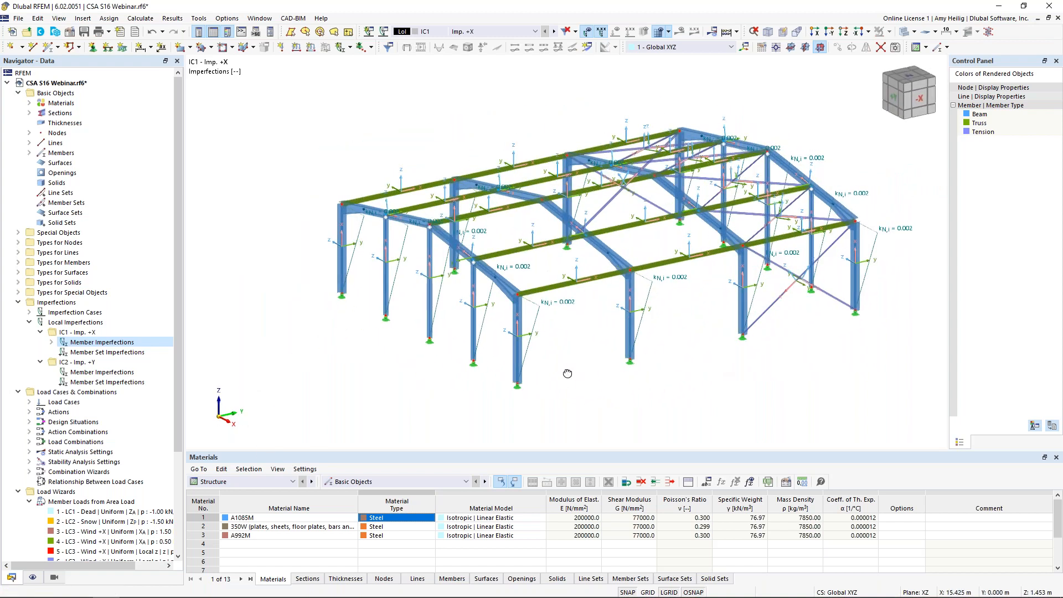
Create a member imperfection in IC2 - Imp. +Y as an initial sway with definition type CSA S16:19 | Current.
double_click(74, 374)
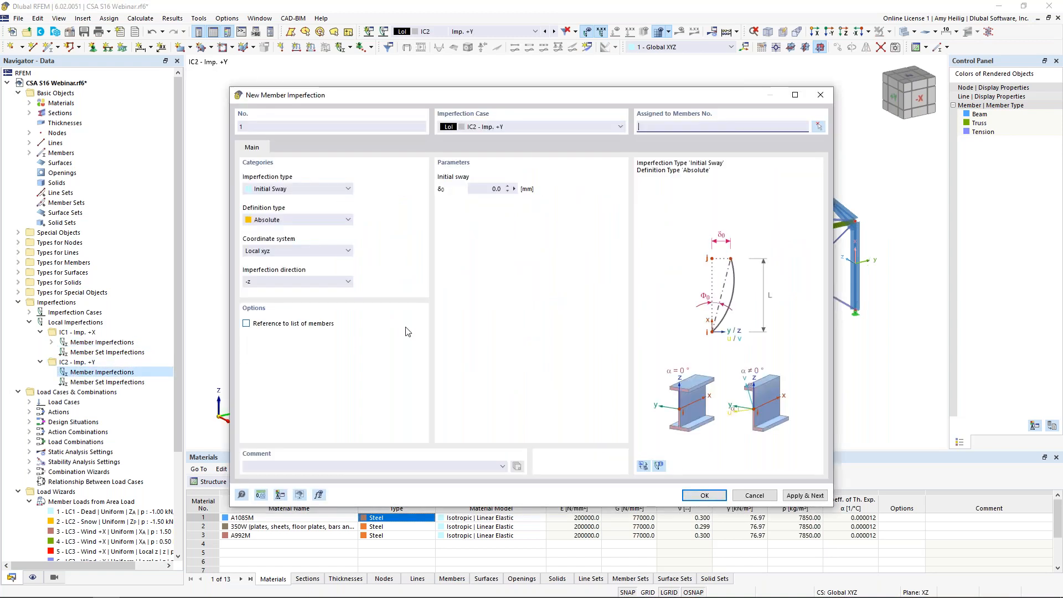
click(294, 222)
click(290, 292)
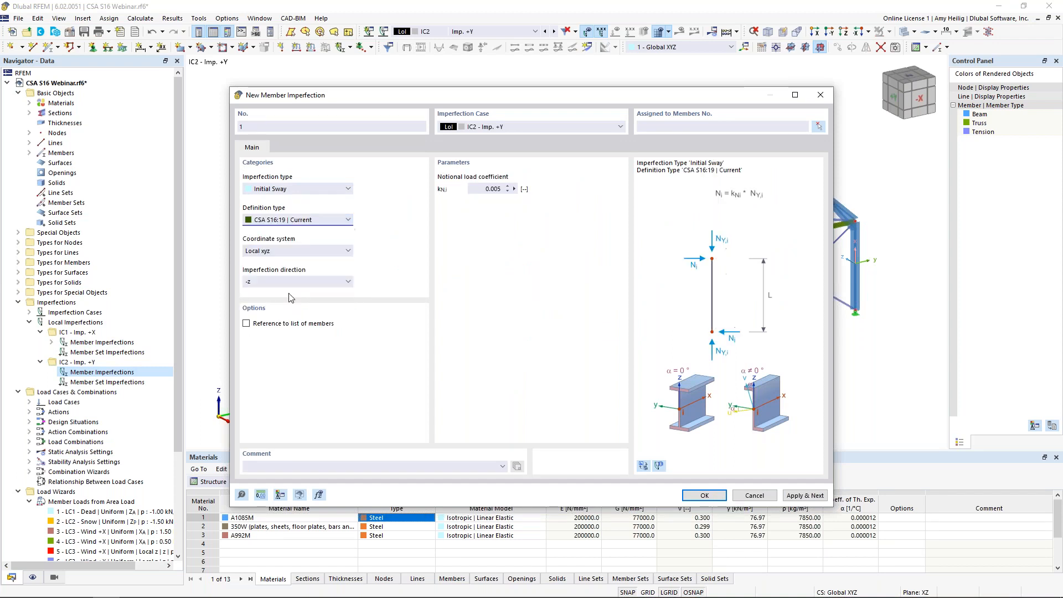
drag(356, 98, 509, 69)
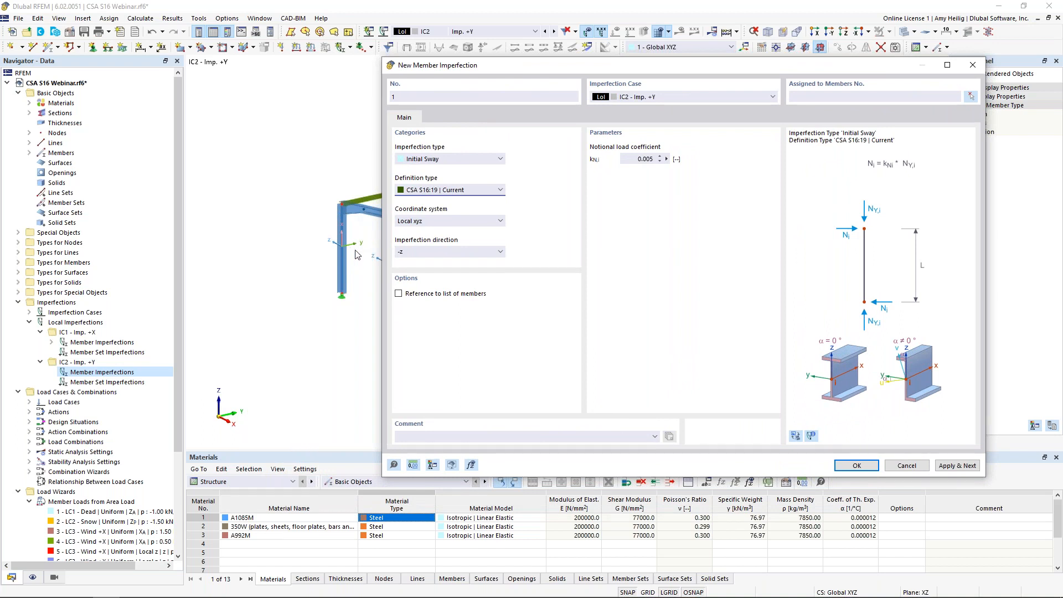
Set the +Y sway imperfection's direction to local y and its notional load coefficient to 0.002.
click(422, 253)
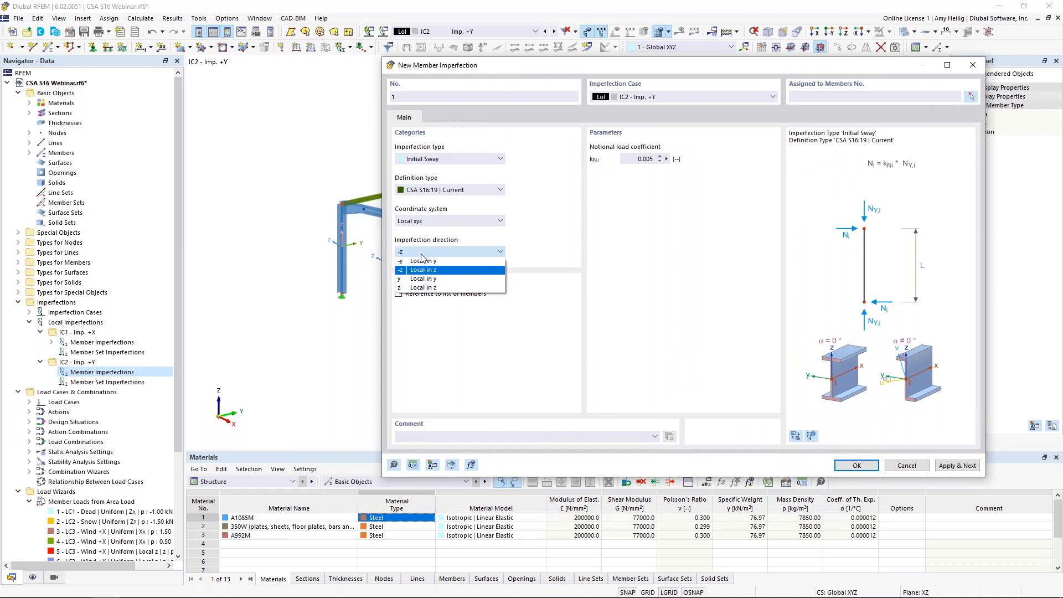
click(417, 280)
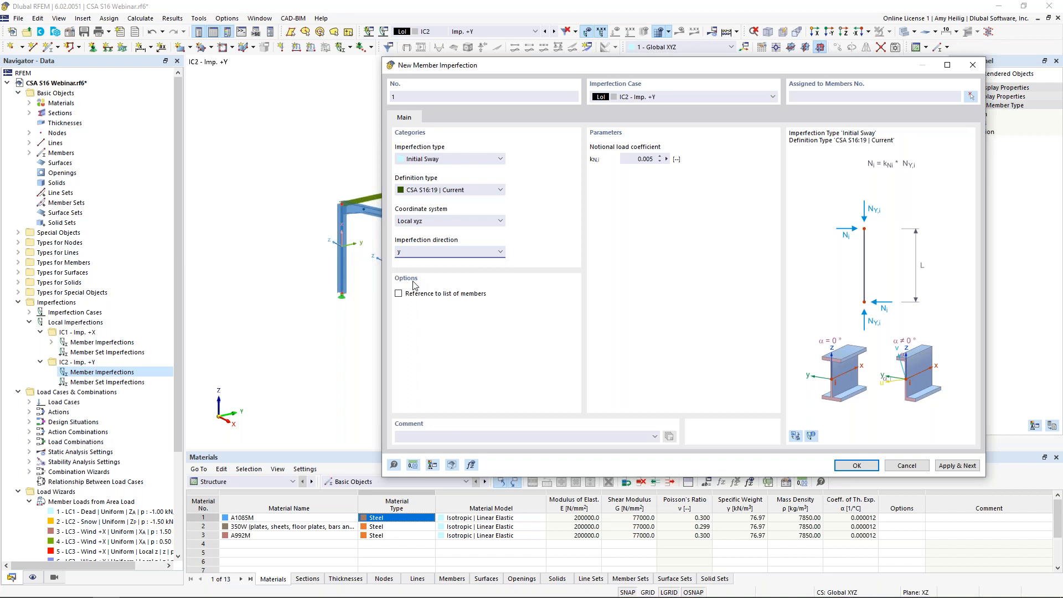
double_click(645, 159)
text(0)
Assign the +Y sway imperfection to all columns, members 1-3,6-8,10,15,17,29-31,34,35, and accept it.
click(970, 97)
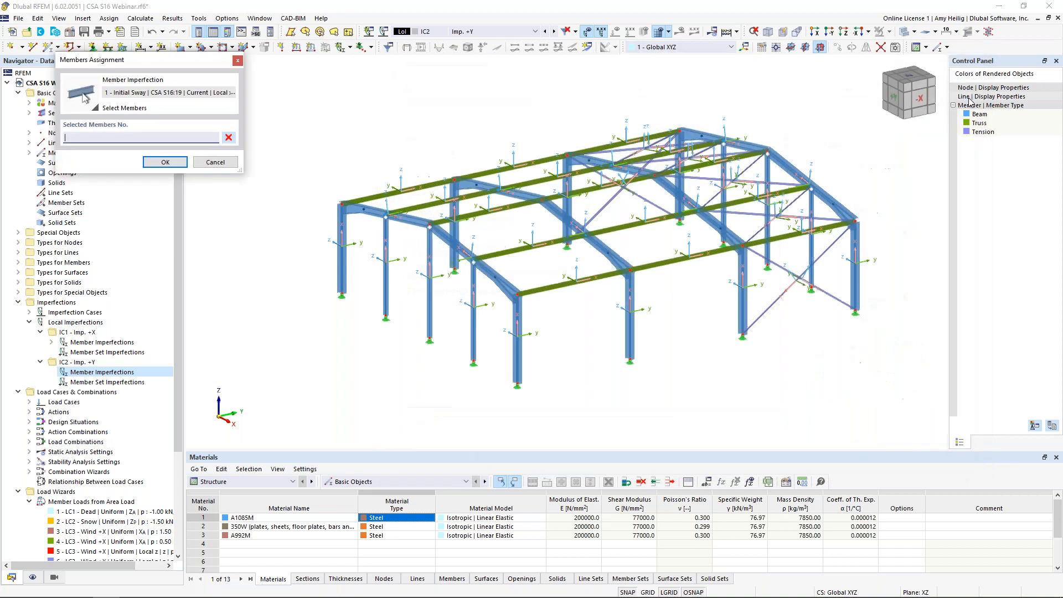
ctrl+middle_drag(649, 360, 597, 316)
drag(686, 264, 367, 234)
drag(862, 277, 777, 250)
ctrl+middle_drag(596, 281, 693, 317)
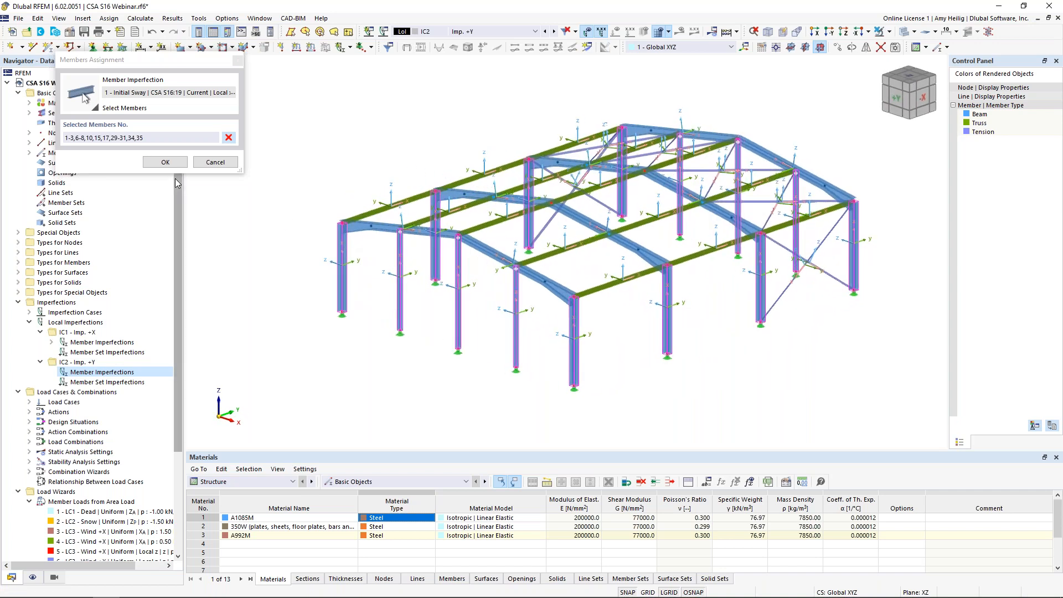
click(165, 161)
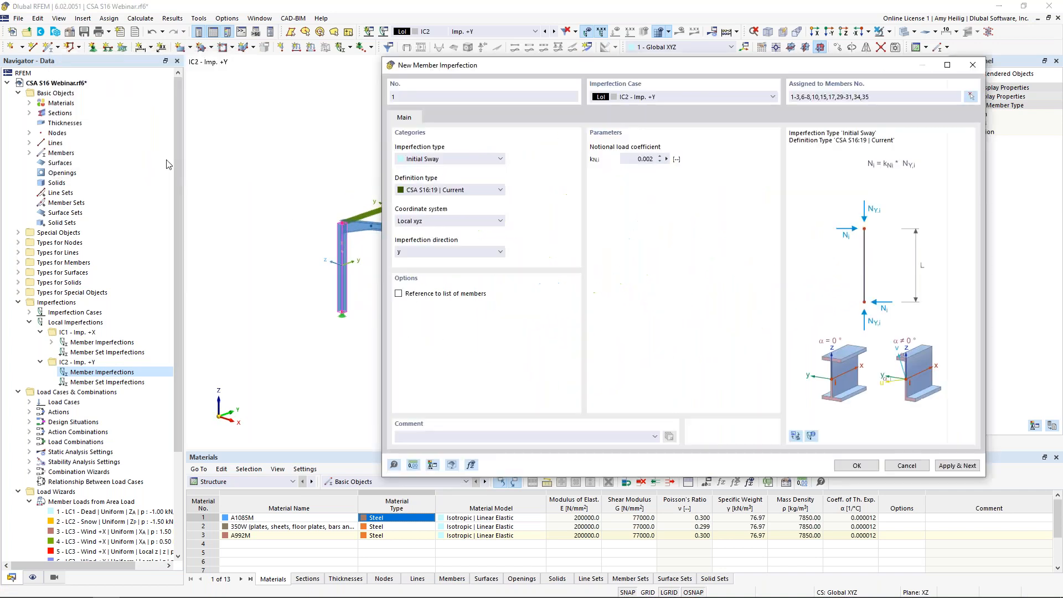
click(856, 466)
Bring up the editing and display options for the front corner column.
ctrl+middle_drag(610, 376, 609, 341)
right_click(571, 336)
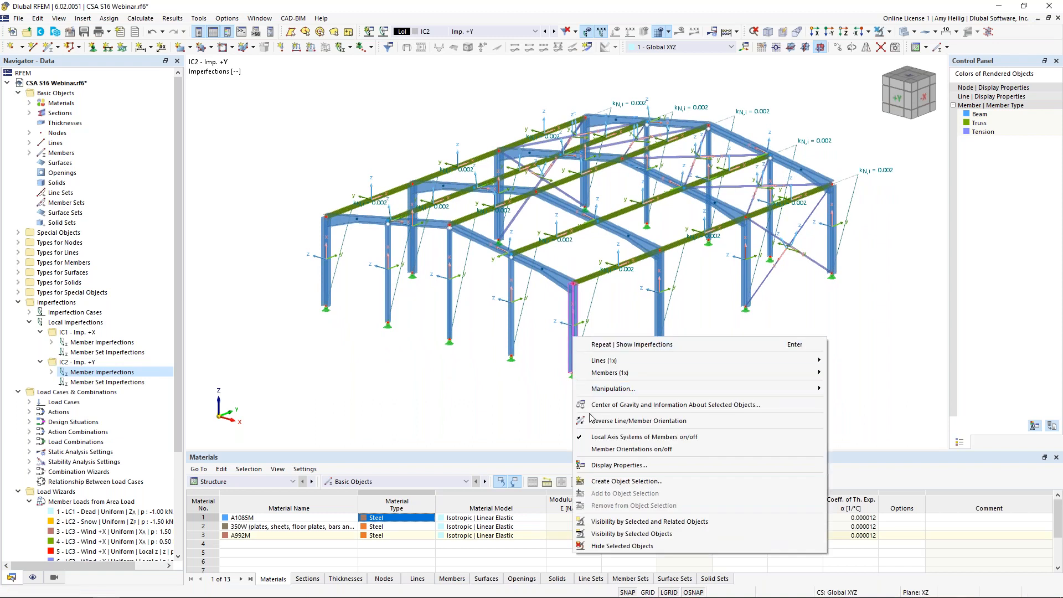
Turn off the display of the members' local axis systems in the model view.
click(598, 437)
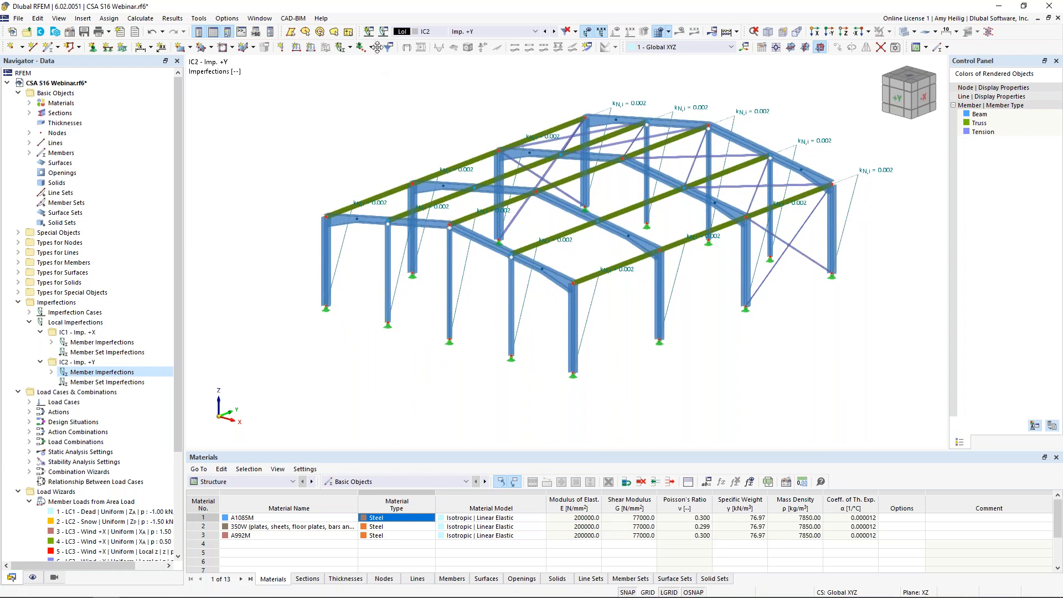
click(456, 31)
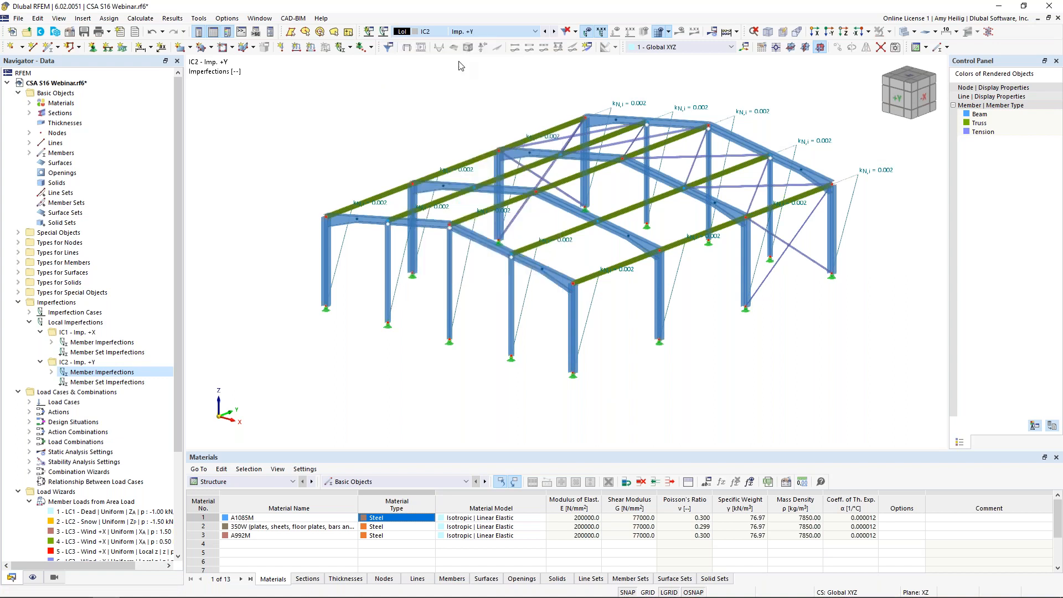
click(460, 59)
Duplicate the SA2 second-order combination wizard used by design situation DS1 and disable imperfection cases in the copy.
click(383, 32)
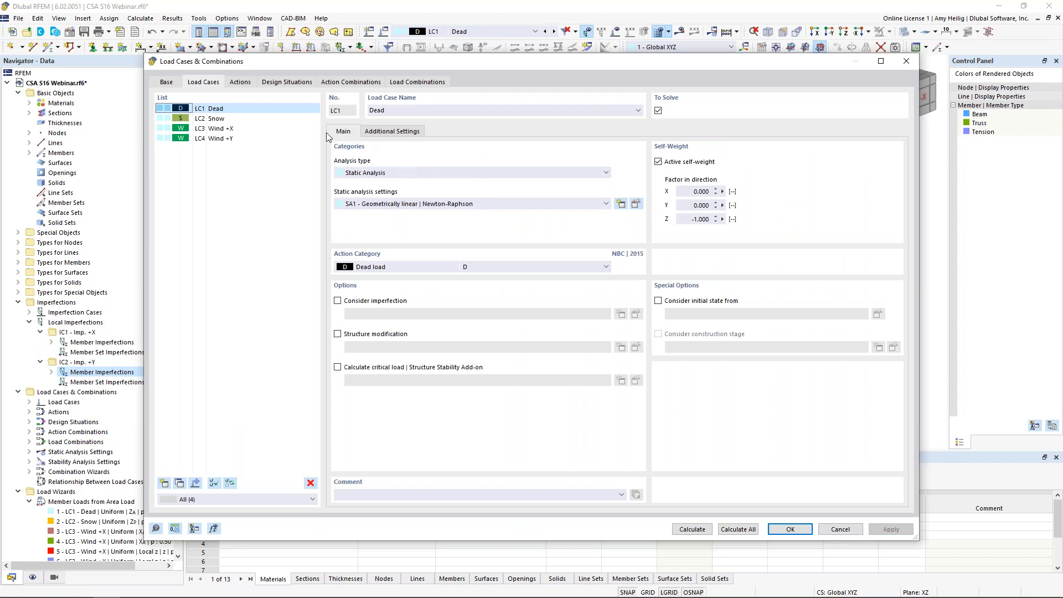
click(287, 82)
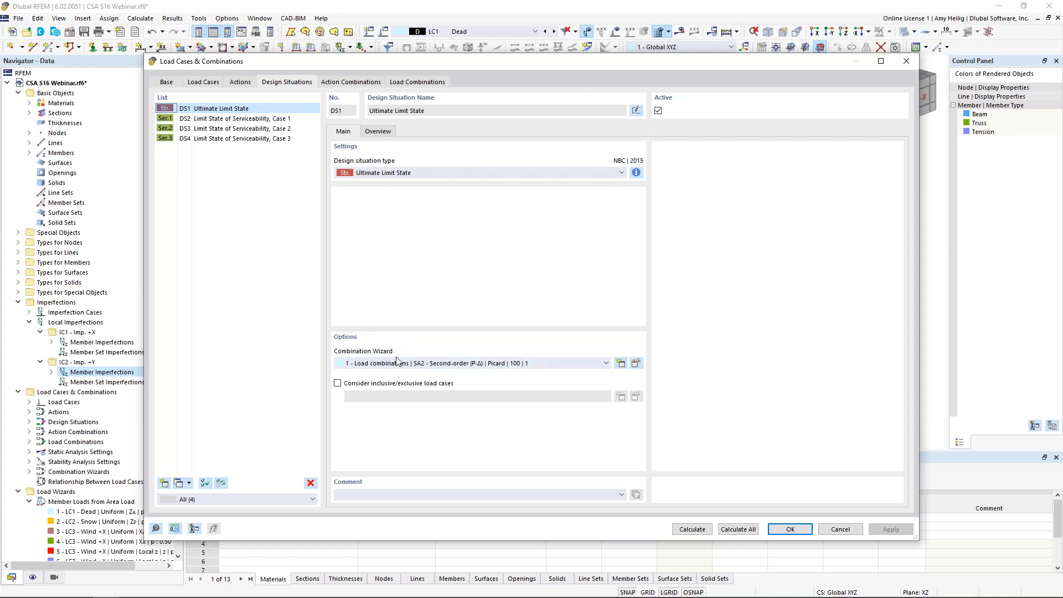
click(635, 364)
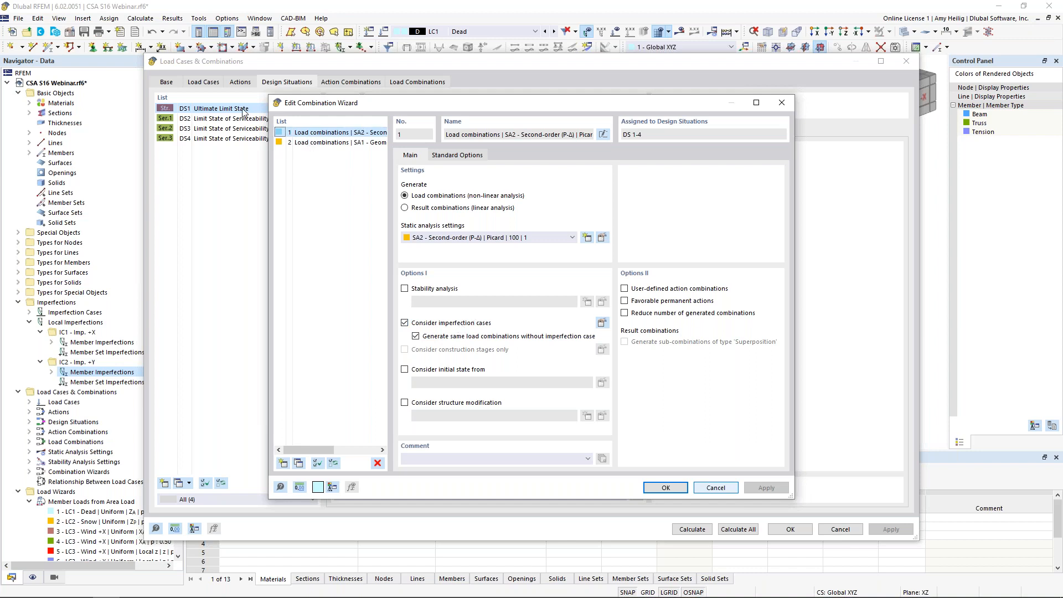
drag(344, 104, 422, 106)
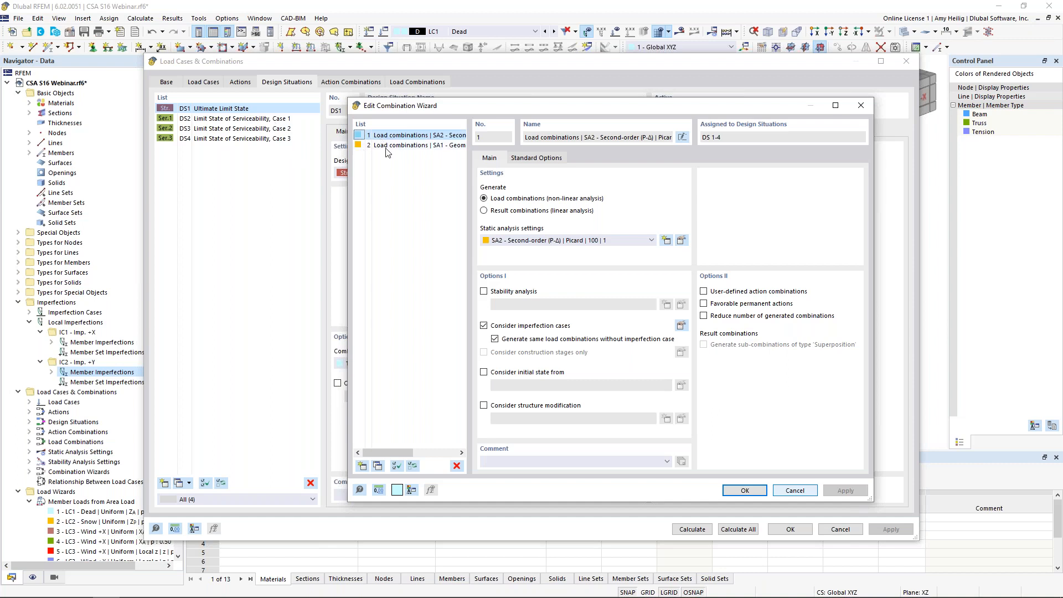
click(377, 466)
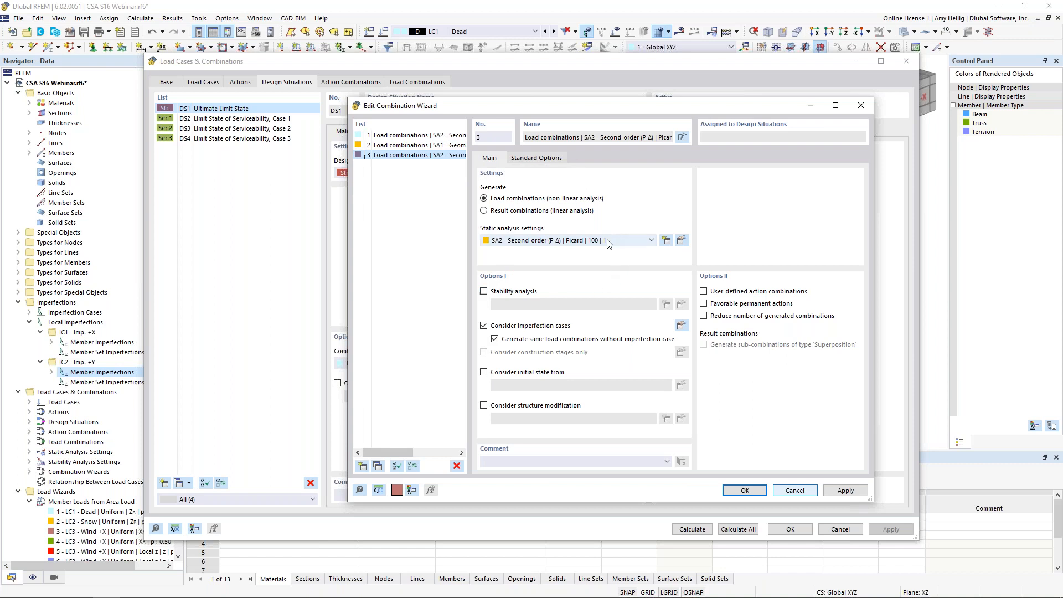
click(484, 326)
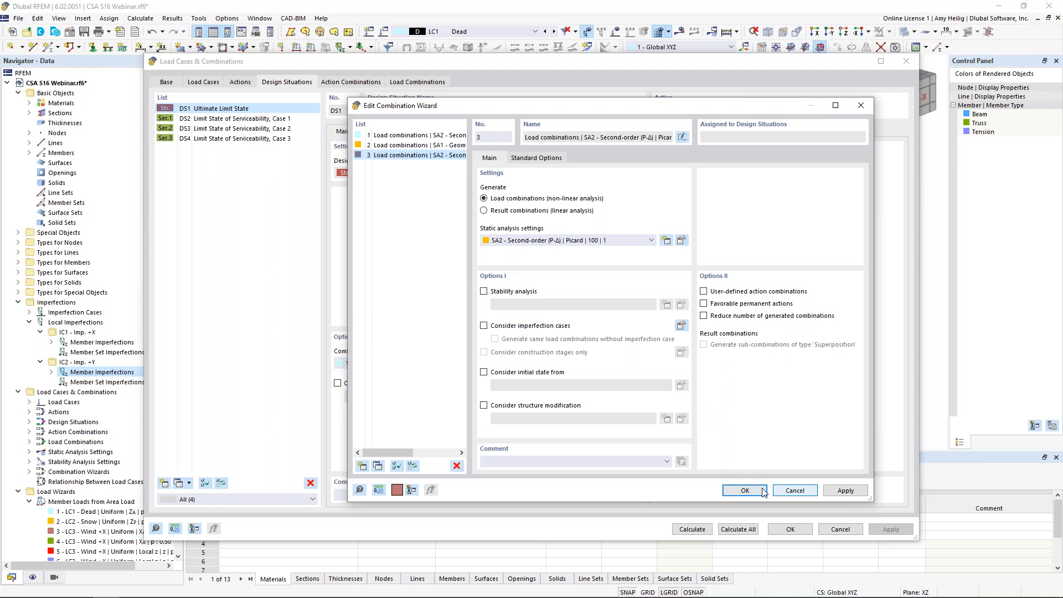
click(744, 490)
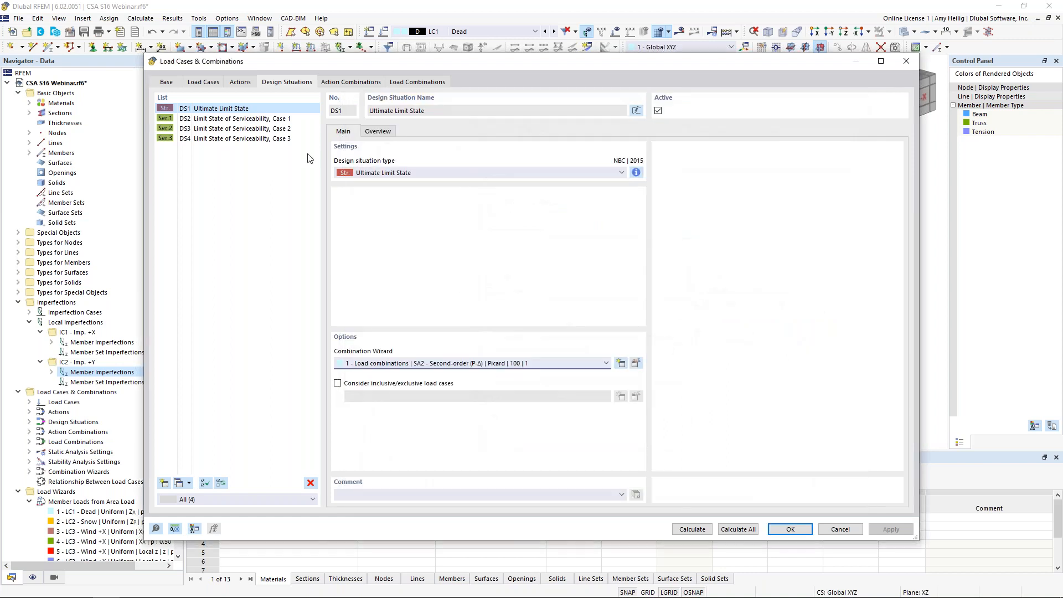
Assign combination wizard 3 to the serviceability design situations DS2 to DS4.
click(270, 121)
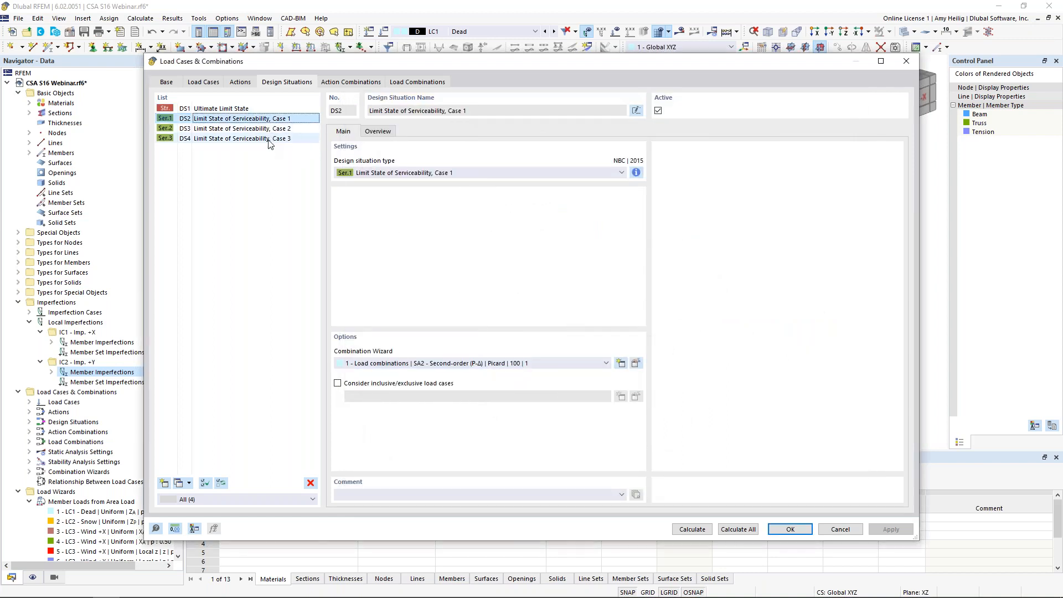
shift+click(269, 140)
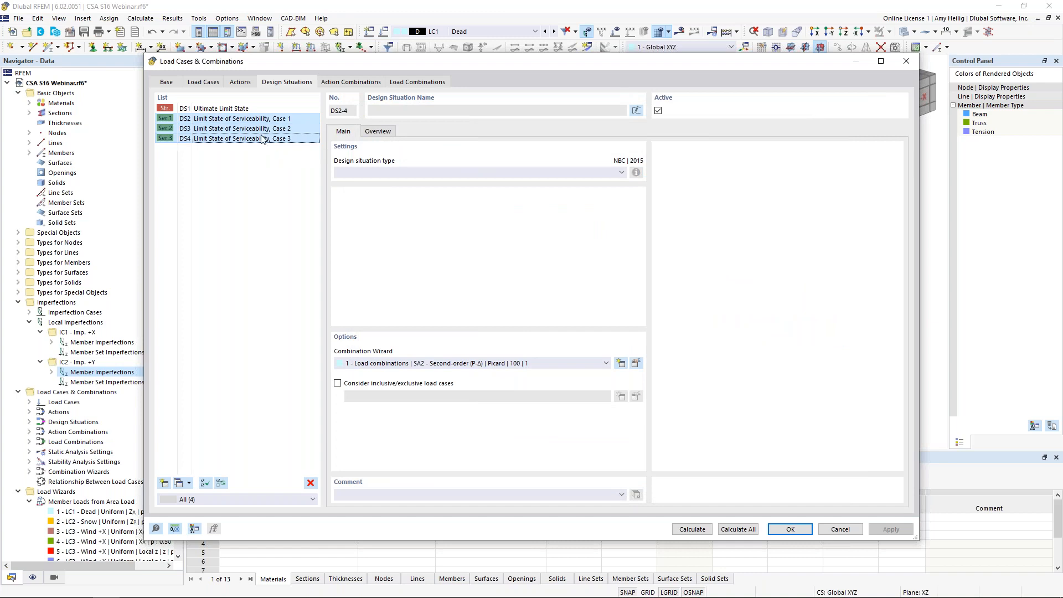
click(486, 367)
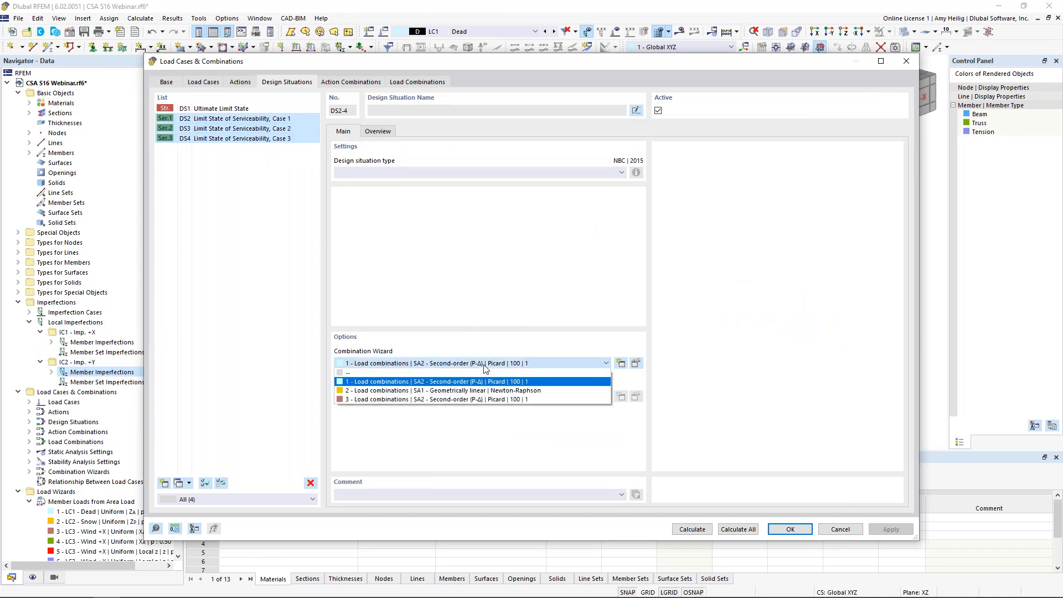
click(465, 400)
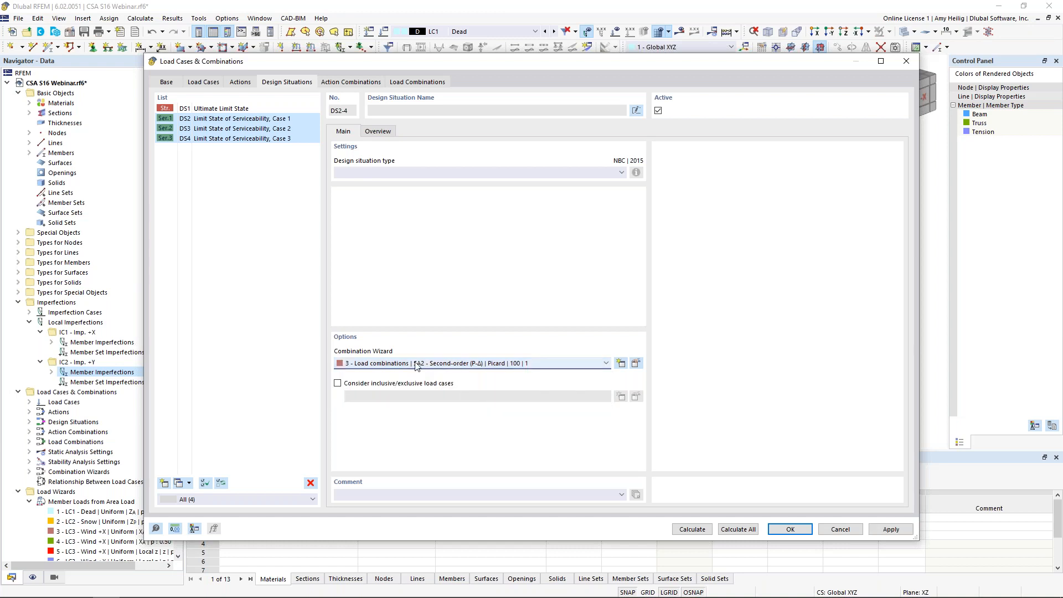
click(219, 109)
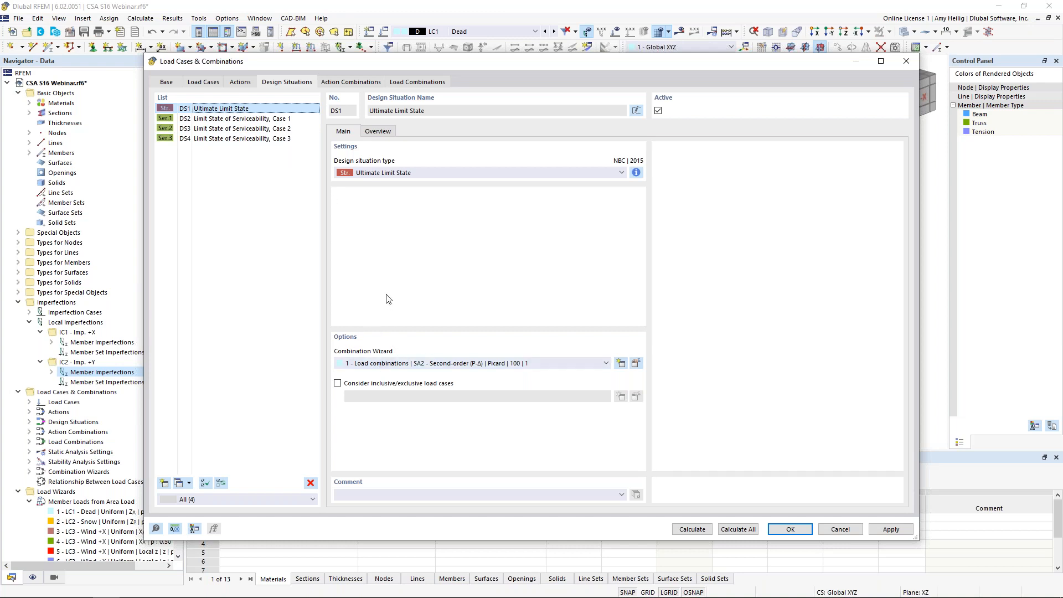
Examine the imperfection cases assigned to the ultimate limit state load combinations, including CO2, CO3, CO7, CO8 and CO10.
click(418, 82)
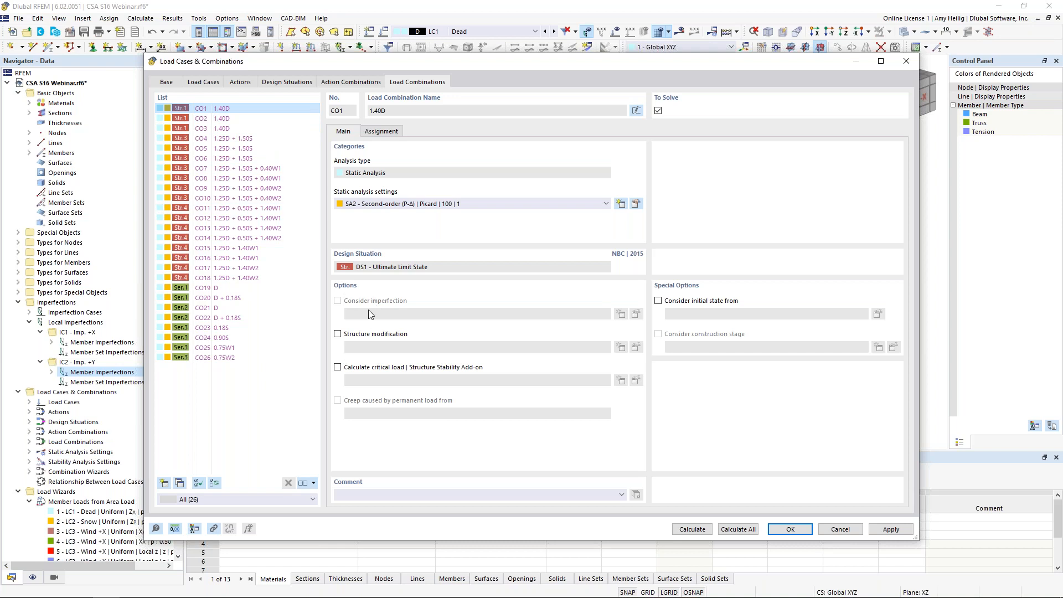
click(219, 119)
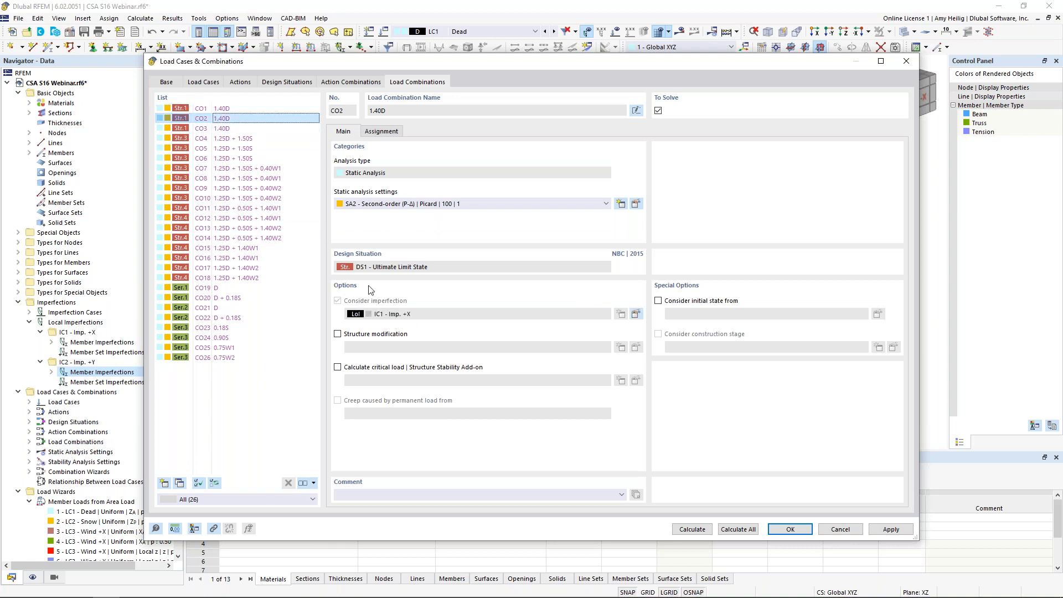
click(235, 128)
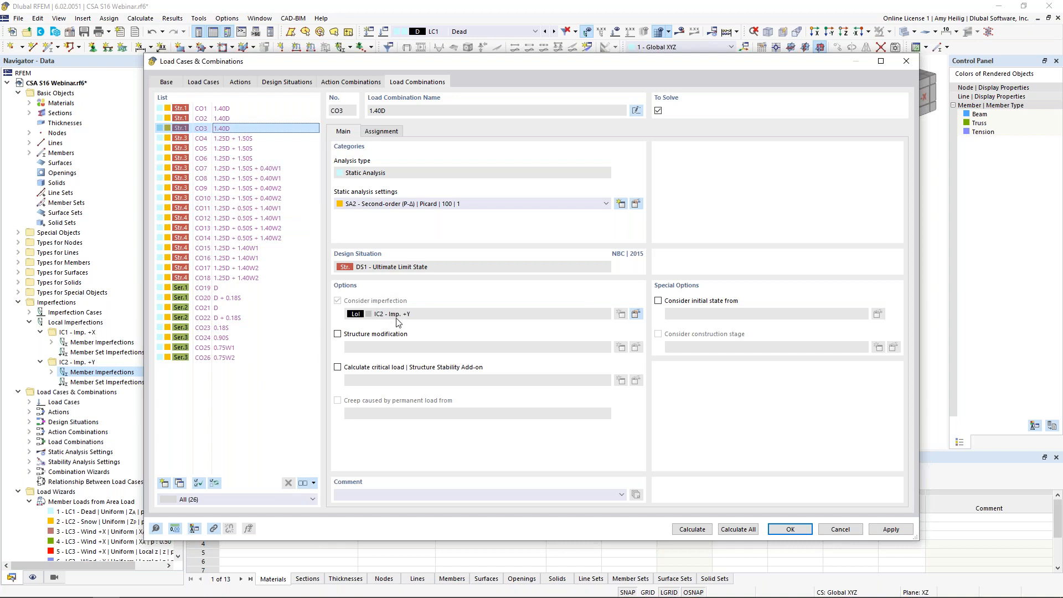
click(259, 169)
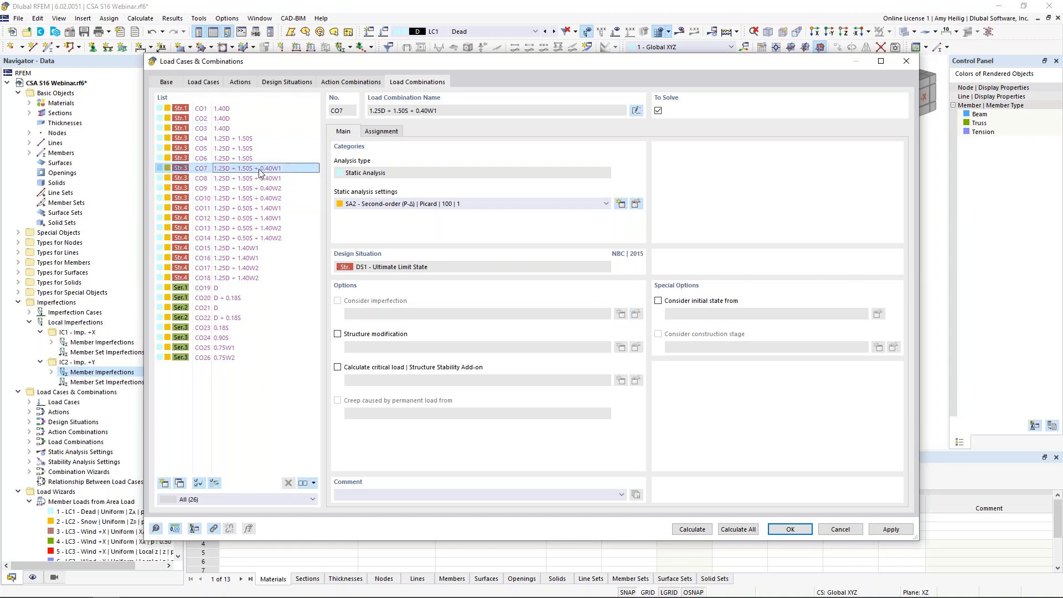
click(257, 178)
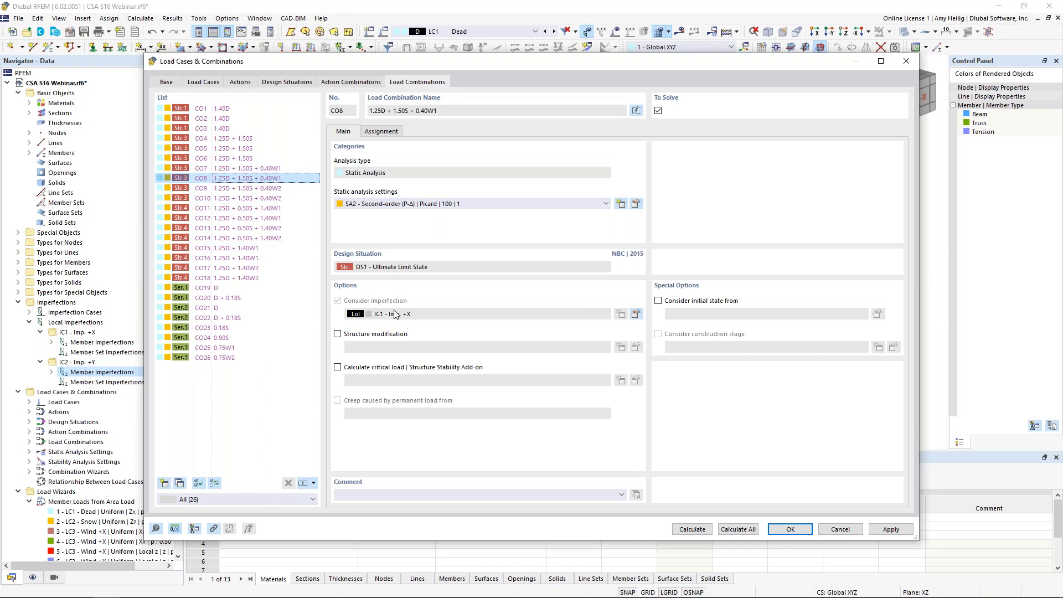
click(280, 199)
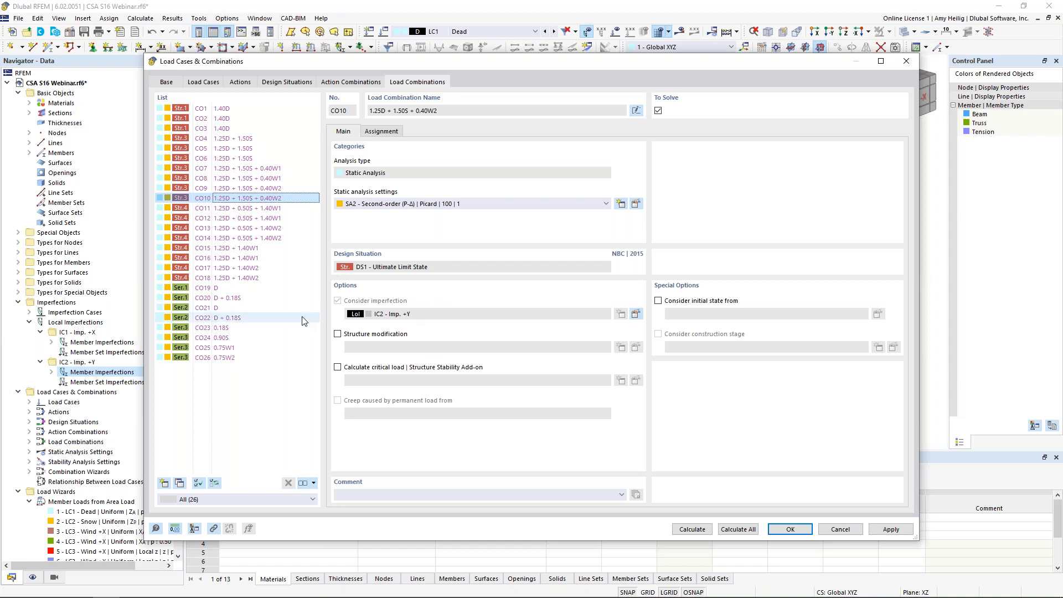
Check the imperfection setting of serviceability load combinations CO19 to CO26 and accept the load case and combination settings.
click(263, 289)
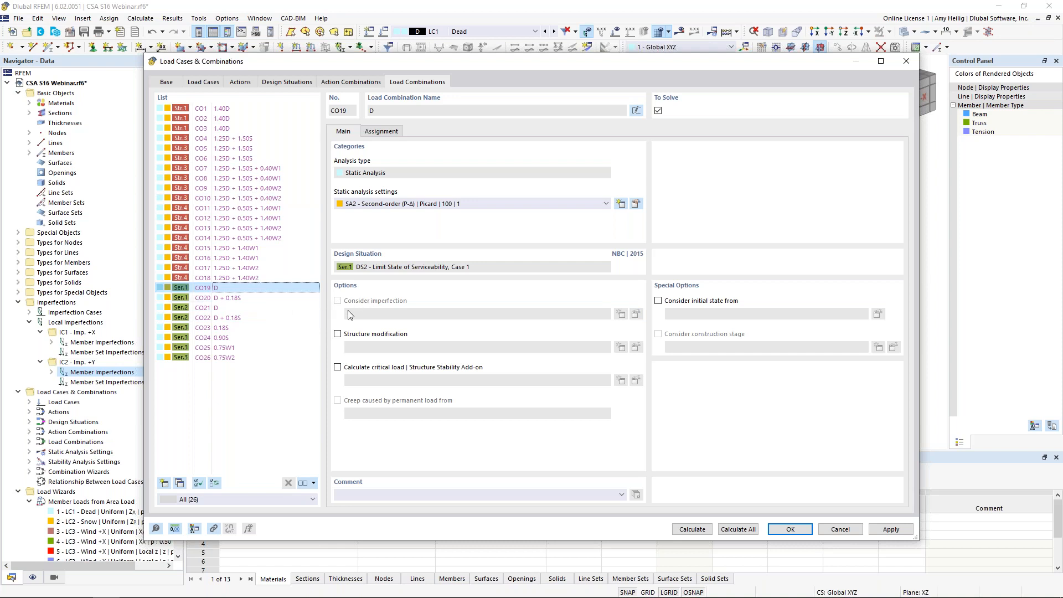
click(275, 298)
click(267, 308)
key(Down)
key(Down)
key(Down)
key(Down)
key(Down)
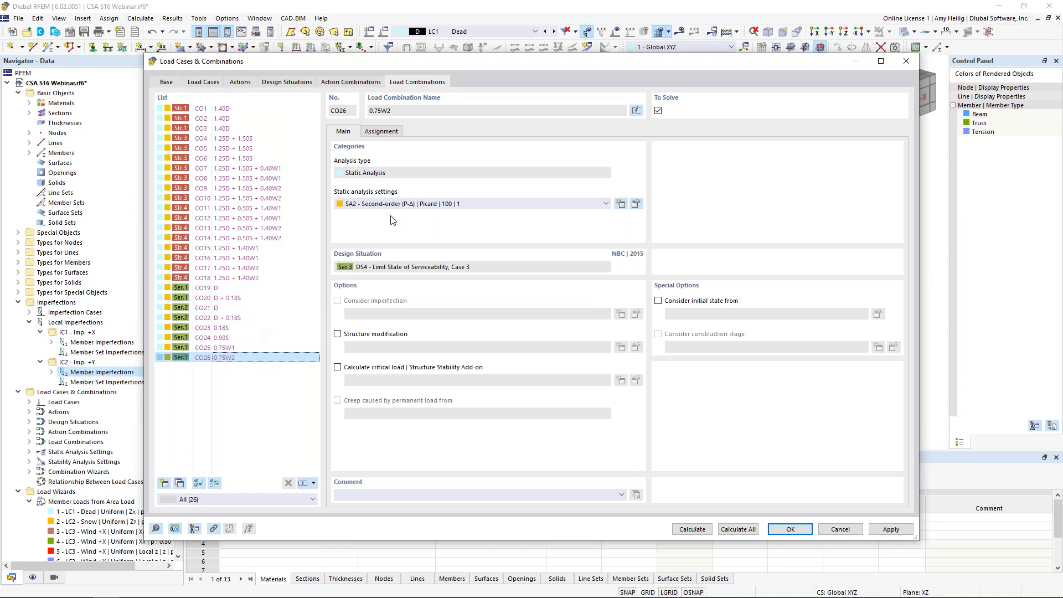
click(792, 528)
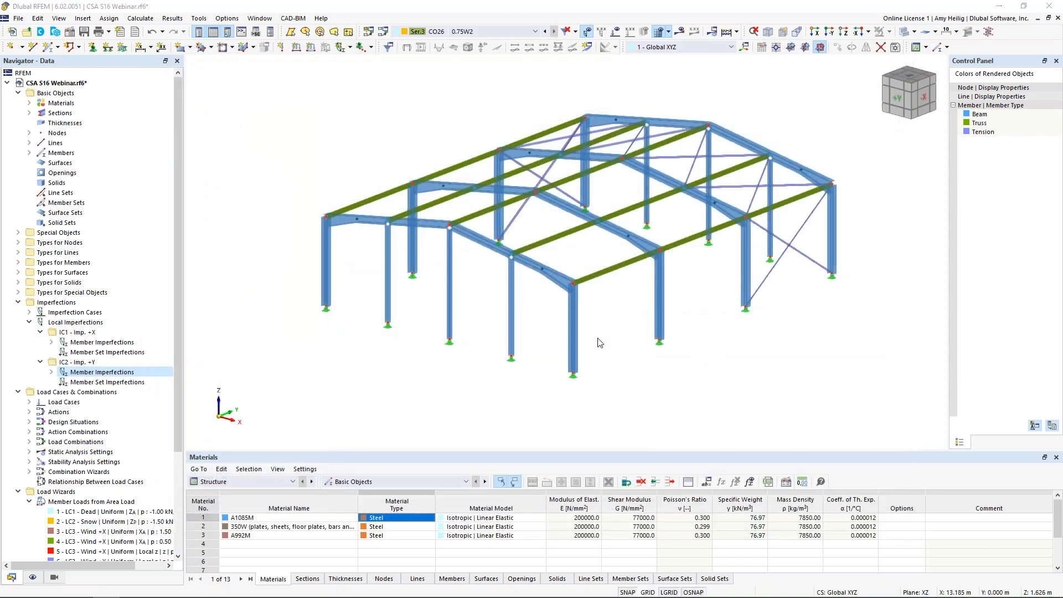
Switch to the presentation and show the slide on O.2 Reduced Stiffness Requirements.
key(super+Tab)
click(448, 185)
key(Right)
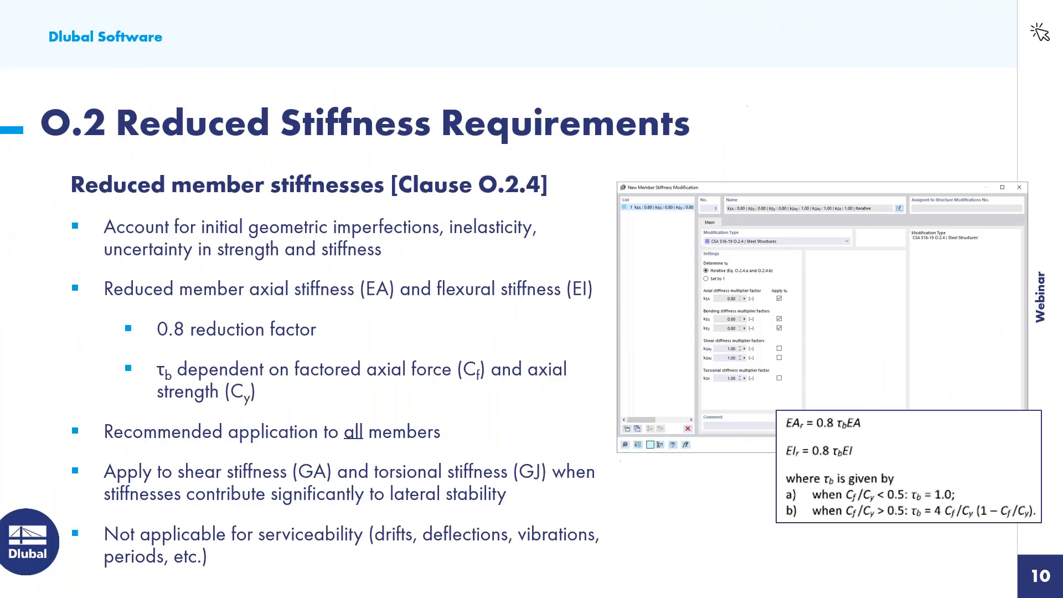
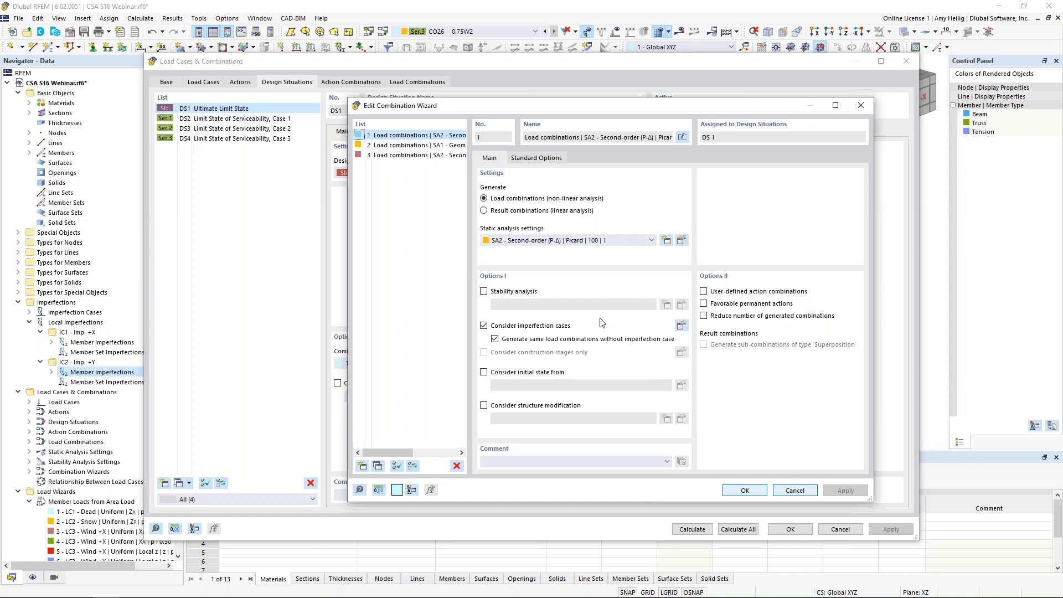
Enable structure modification for combination wizard 1 and create a new structure modification that modifies member stiffnesses.
click(484, 406)
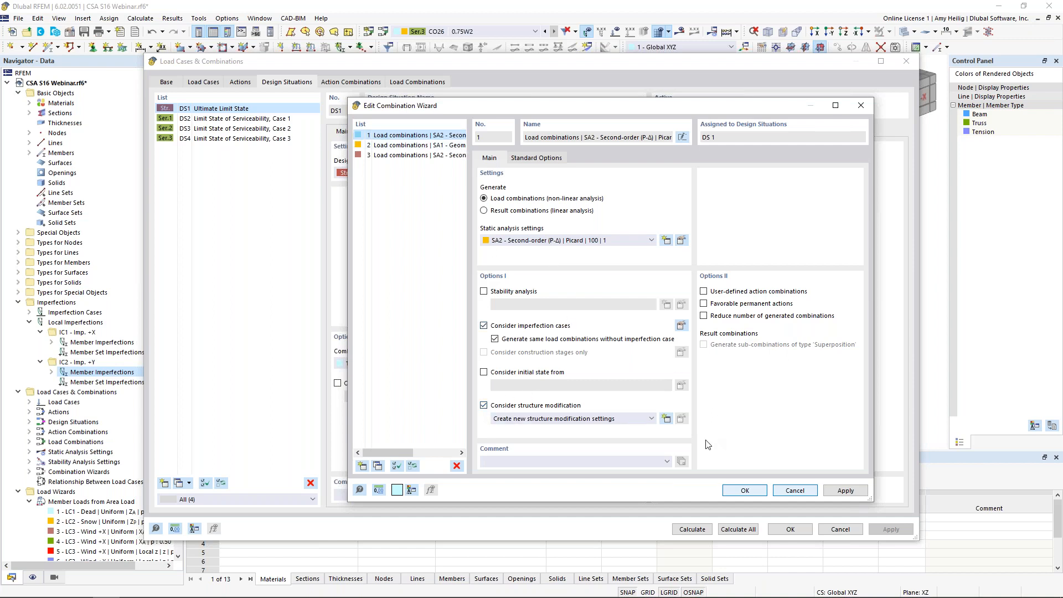
click(666, 419)
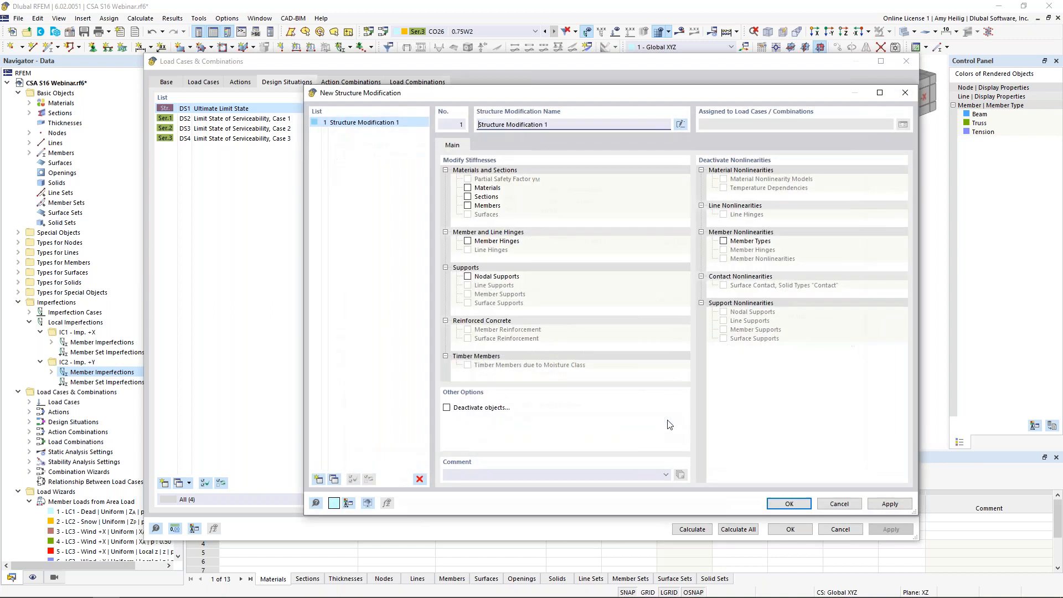
click(468, 206)
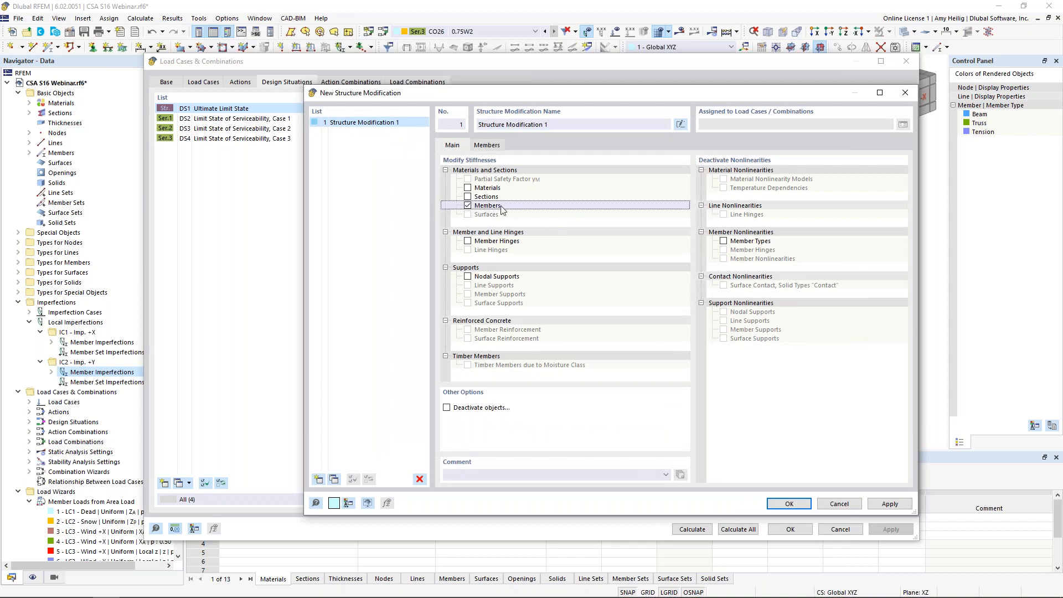
click(492, 146)
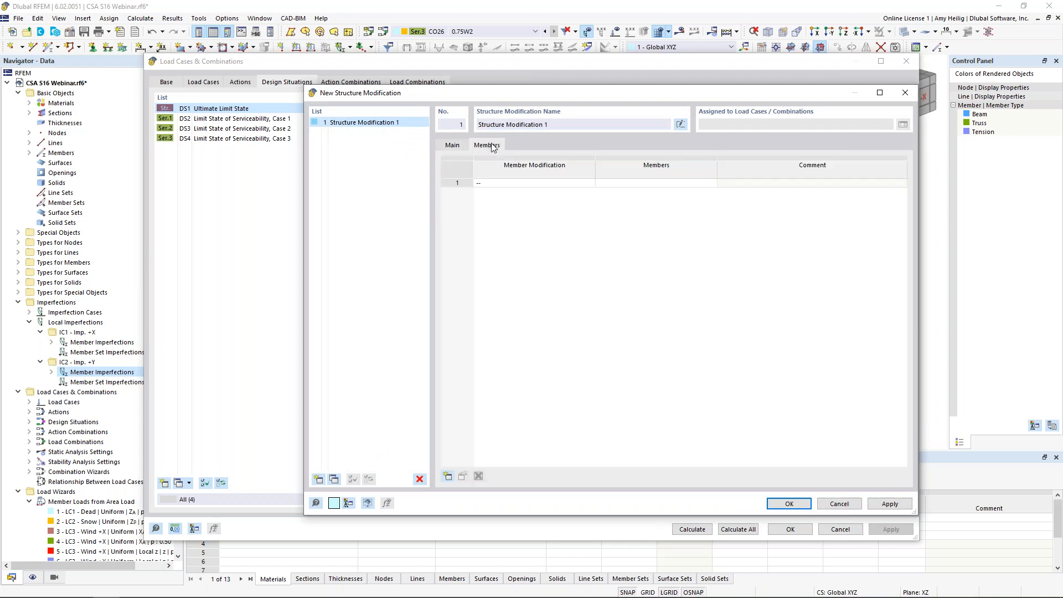
Add a new member stiffness modification of type CSA S16-19 O.2.4 | Steel Structures to the structure modification.
click(552, 183)
click(590, 183)
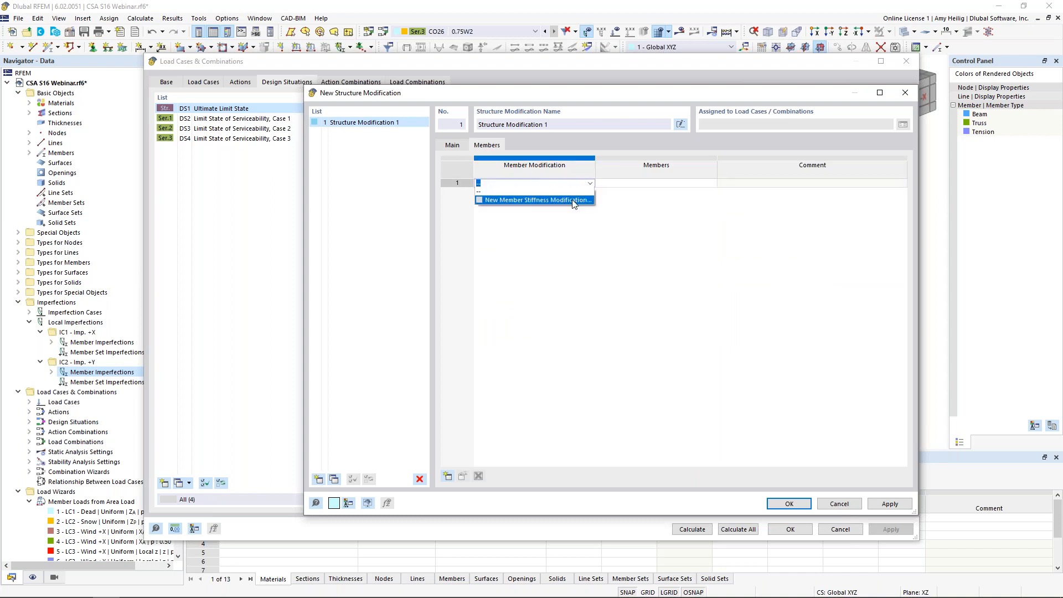
click(573, 201)
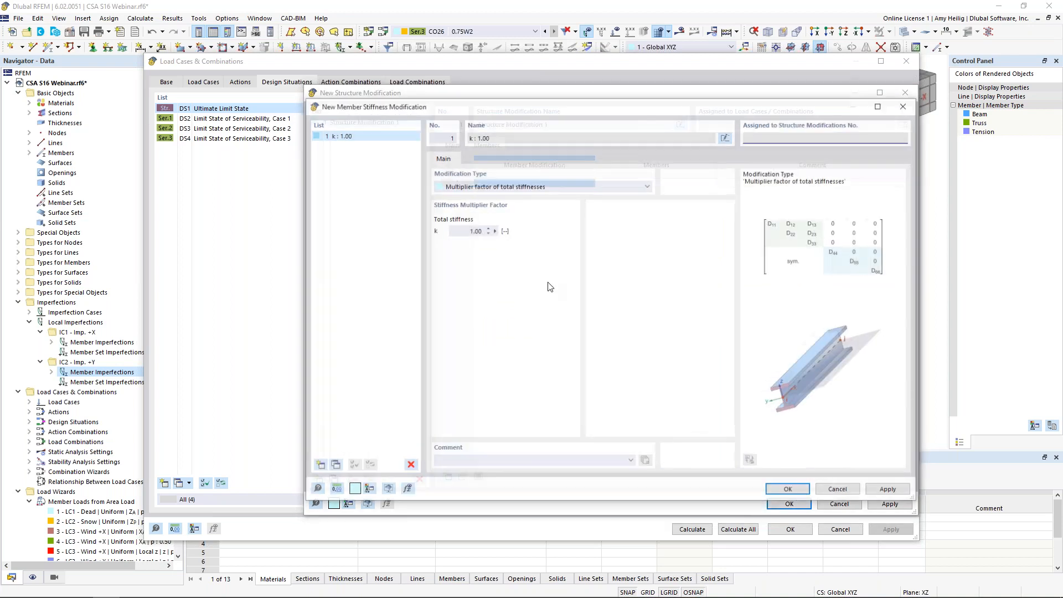
click(612, 188)
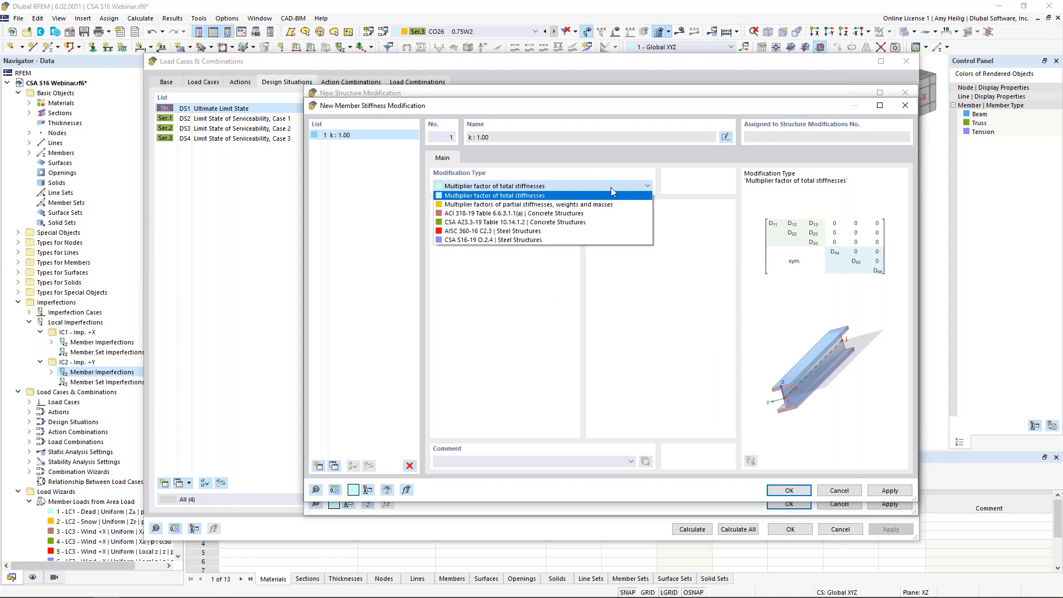
click(581, 239)
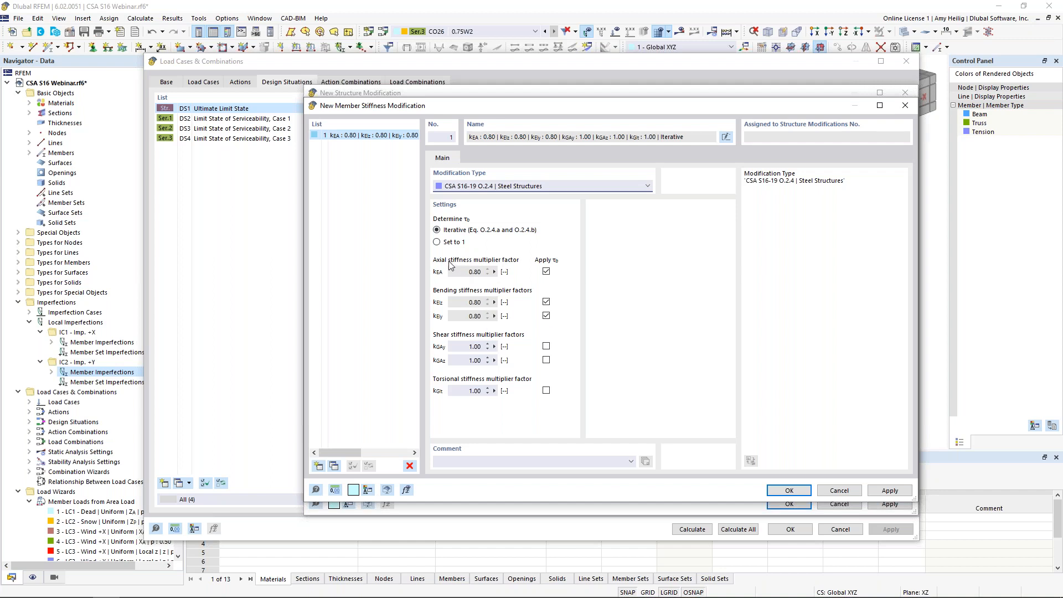
Apply τb to both shear stiffness factors and the torsional stiffness factor.
click(546, 347)
click(546, 360)
click(546, 390)
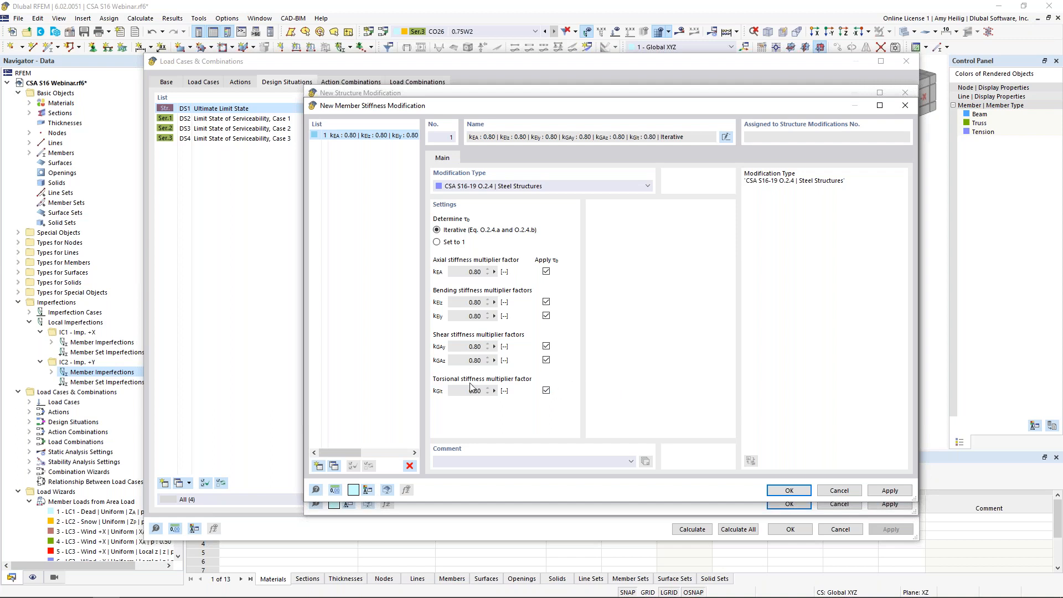
Remove τb from the torsional and both shear stiffness factors and accept the member stiffness modification.
click(547, 391)
click(546, 361)
click(546, 347)
click(797, 492)
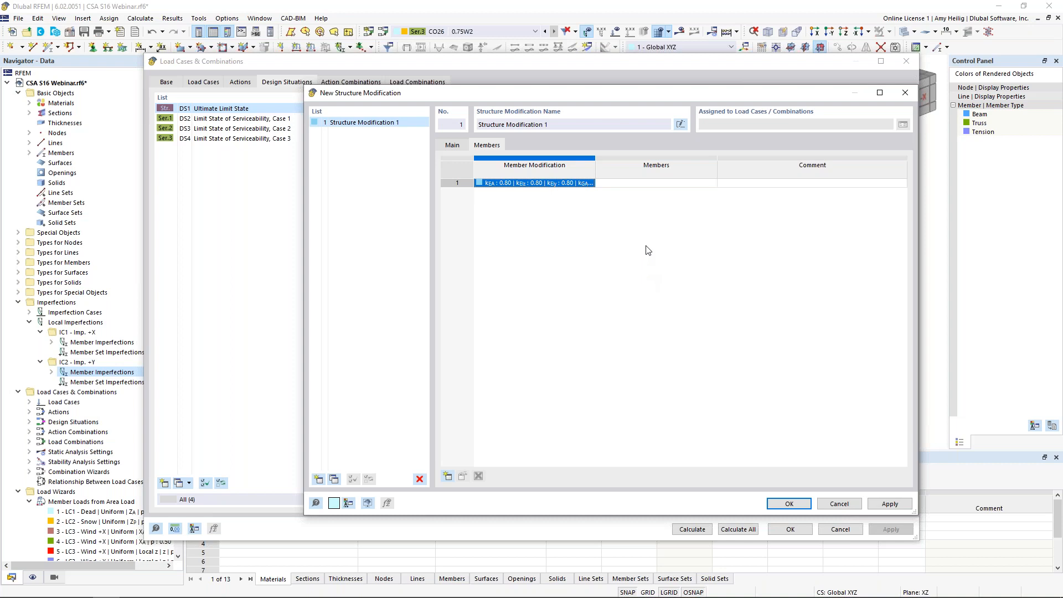
Assign the member stiffness modification to all members and accept the structure modification and the combination wizard.
click(642, 184)
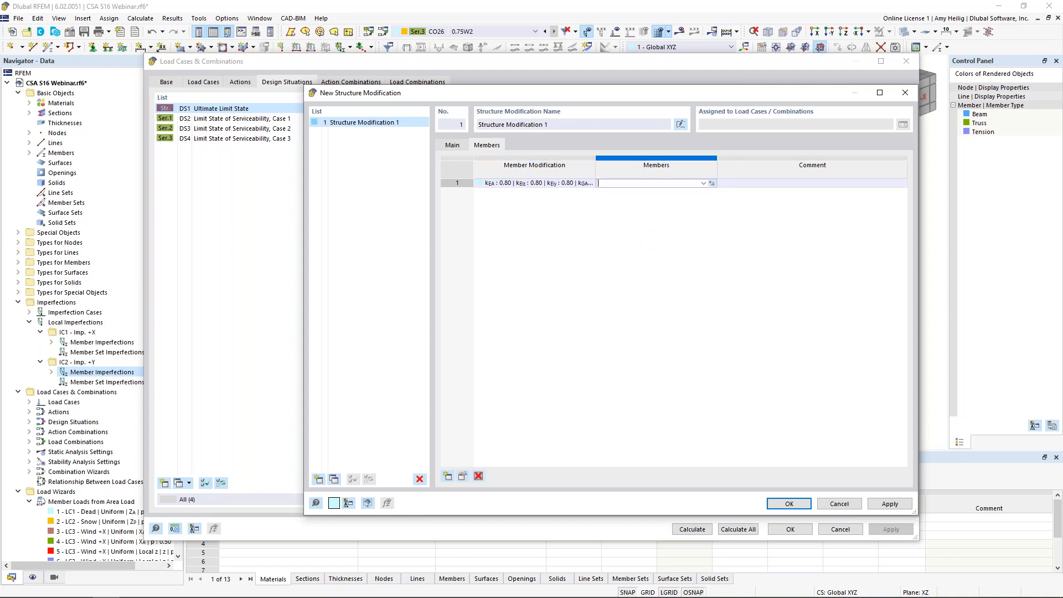
click(704, 184)
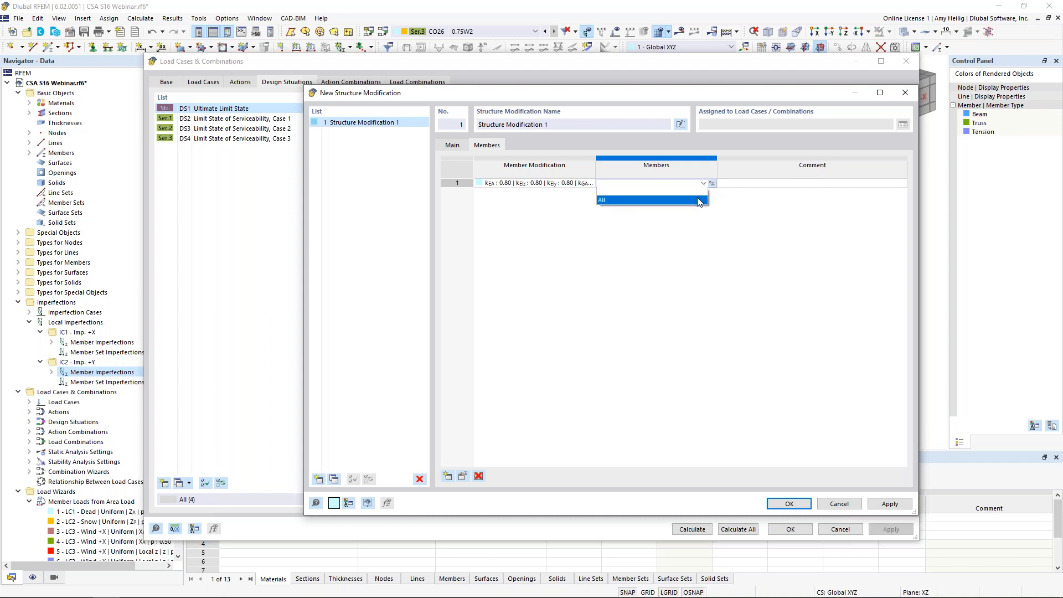
click(699, 200)
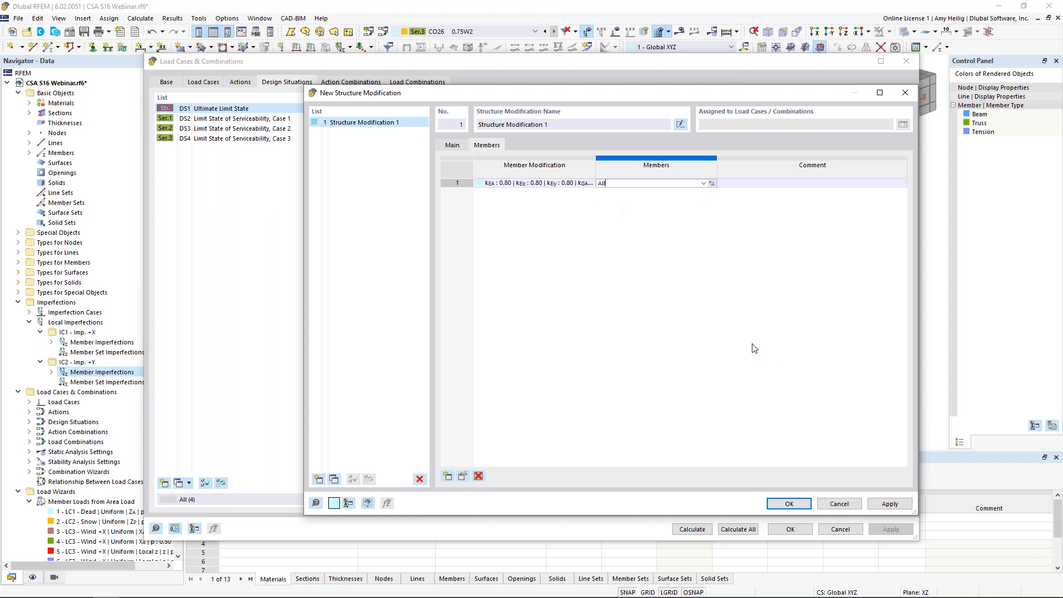
click(789, 503)
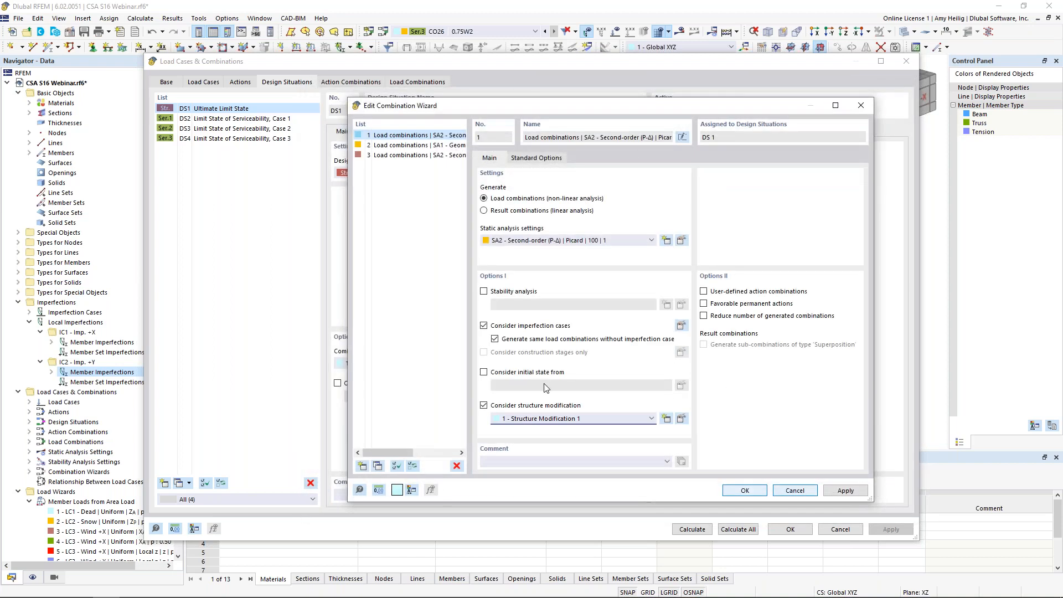
click(437, 159)
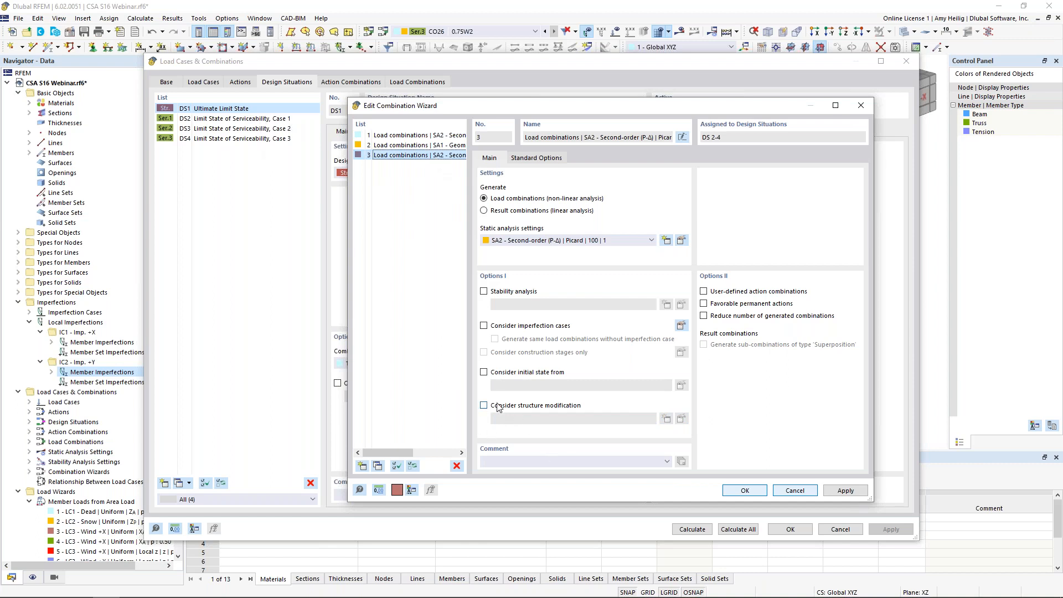
click(743, 490)
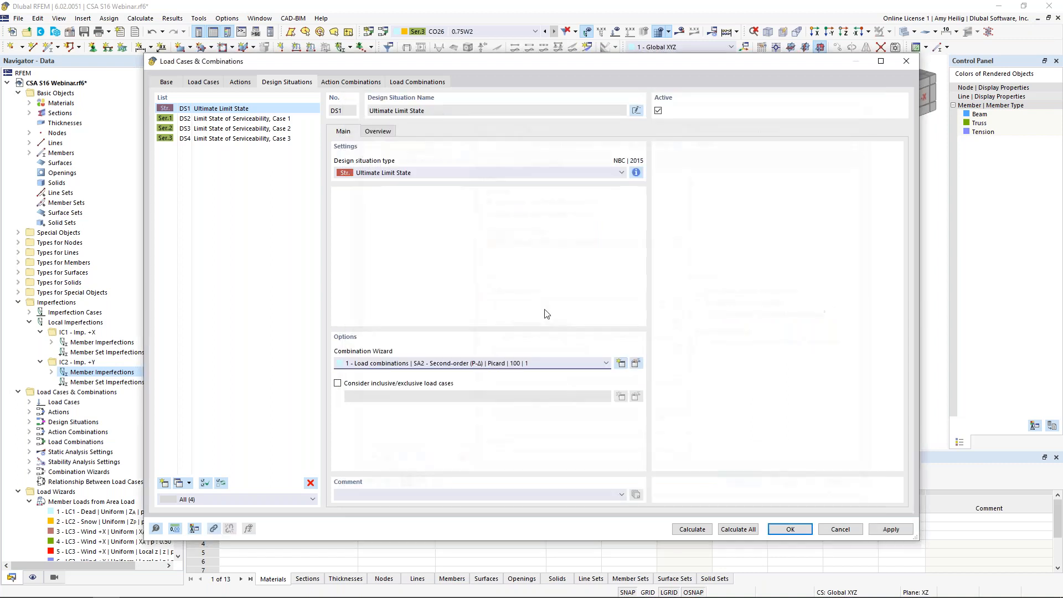
Review the imperfection and structure modification assignments of the ultimate and serviceability load combinations, including CO3, CO10 and CO19, and accept the load settings.
click(413, 82)
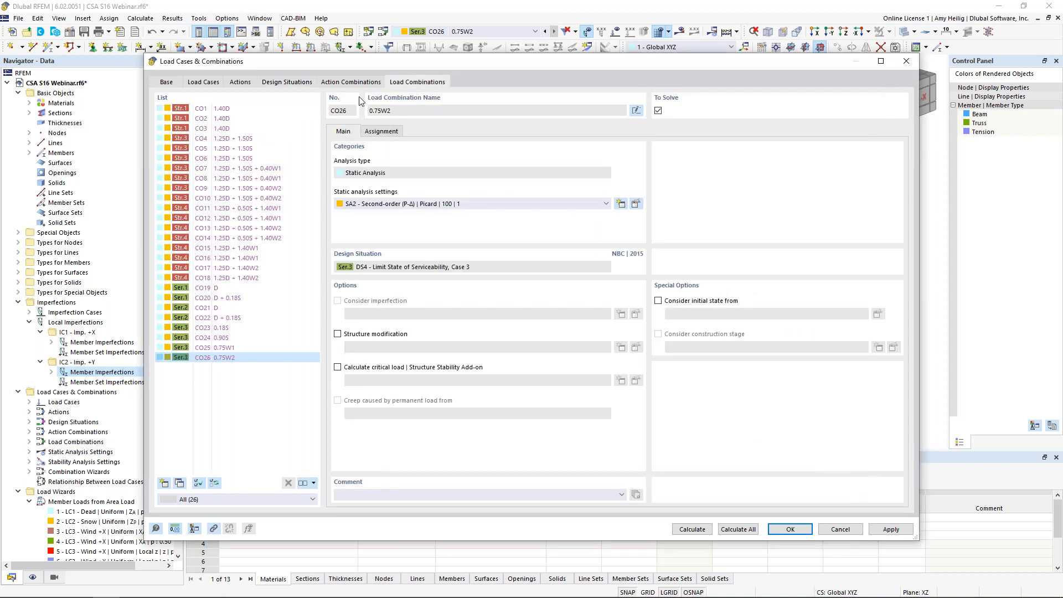
click(265, 108)
click(275, 128)
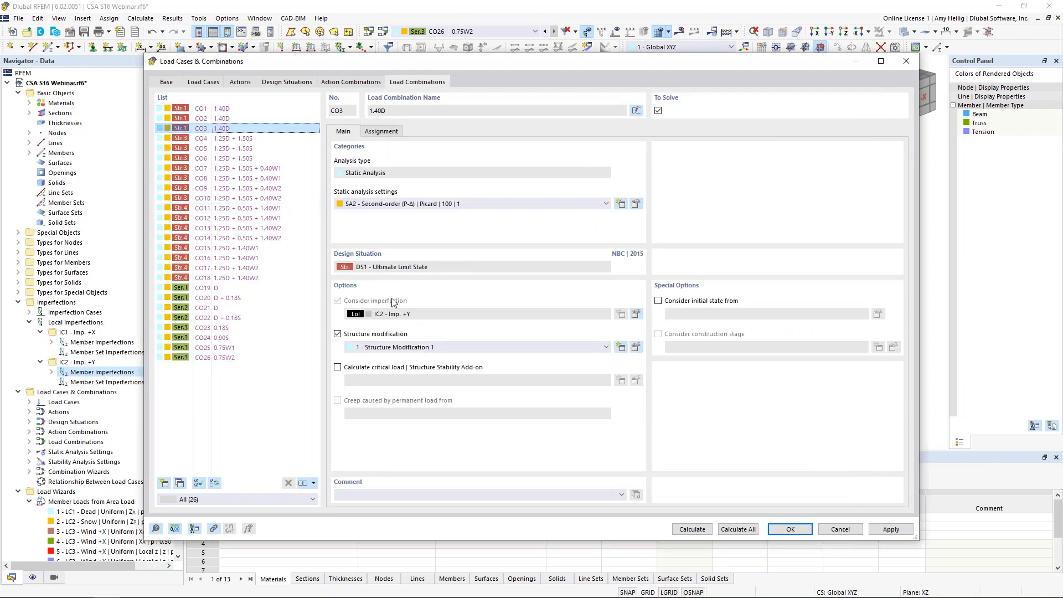
click(252, 139)
click(253, 158)
click(255, 178)
click(255, 198)
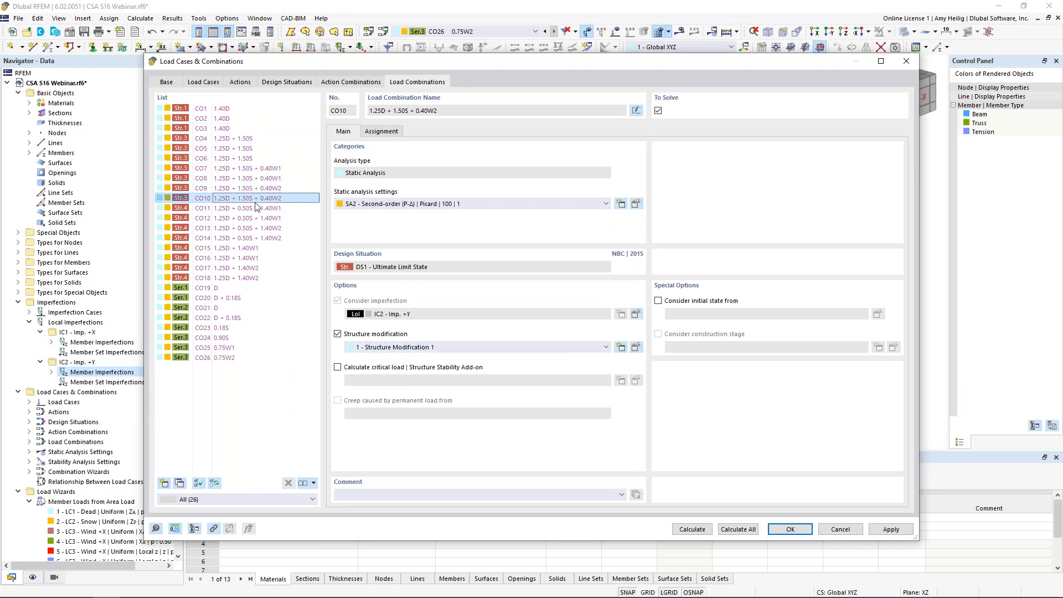
click(244, 287)
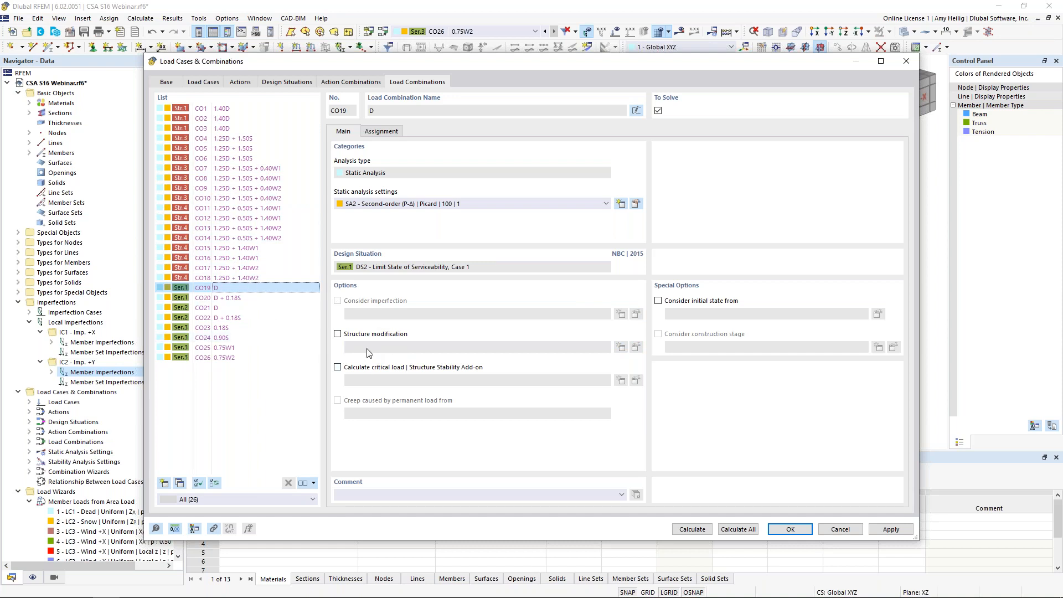
click(777, 530)
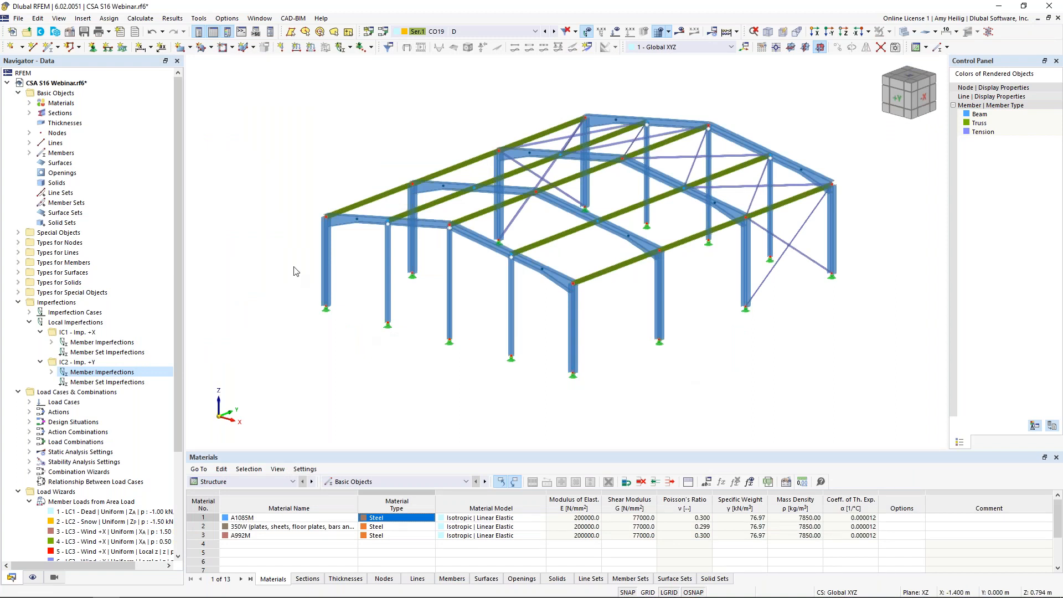
Activate the Steel Design add-on in the model's base data and keep CSA S16 2019 as the steel design standard.
right_click(81, 83)
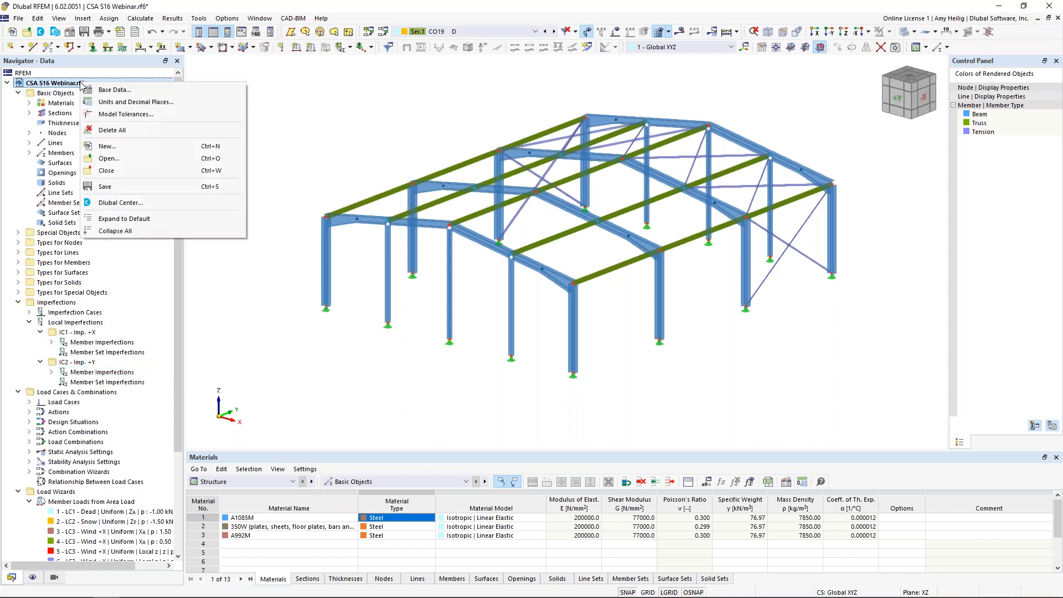
click(110, 87)
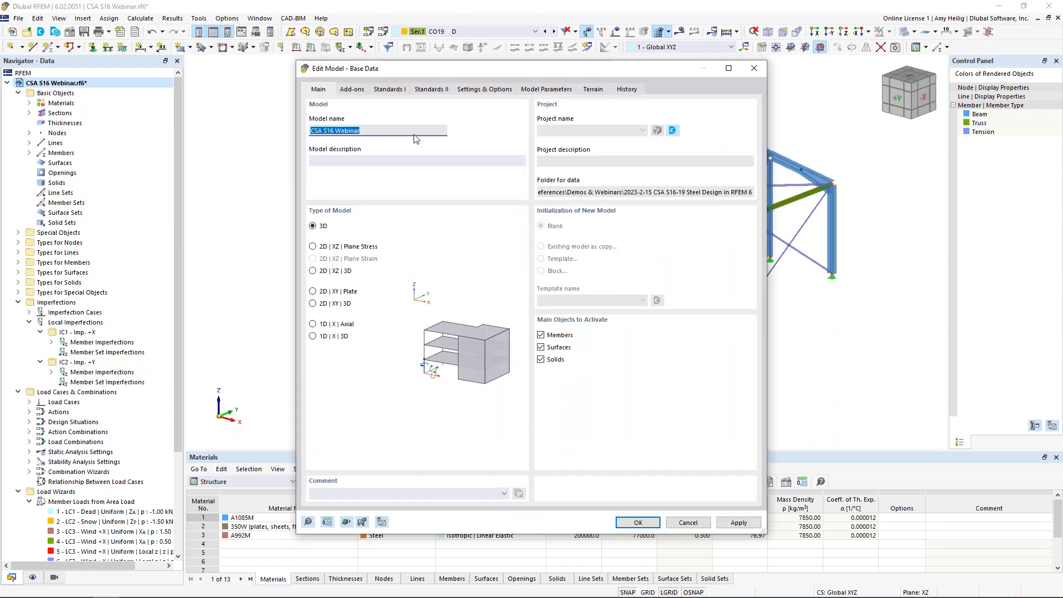
click(359, 92)
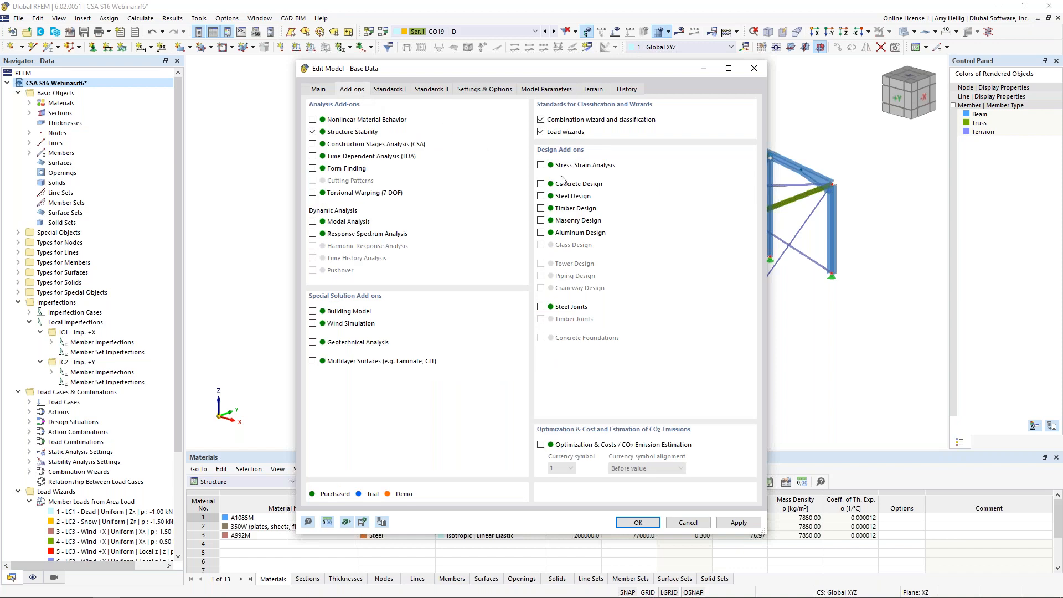
click(540, 196)
click(397, 90)
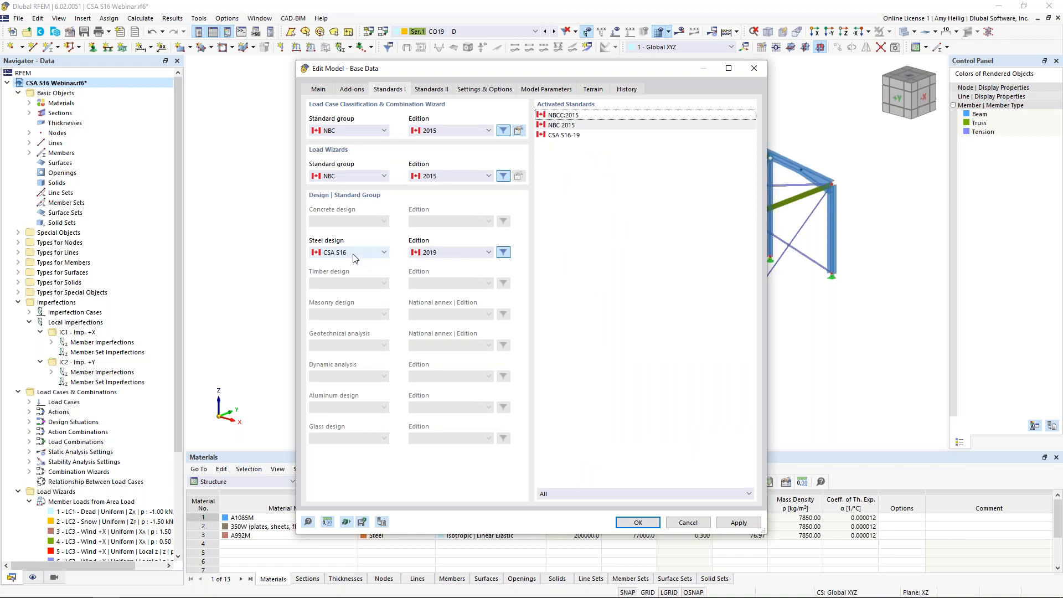
click(355, 253)
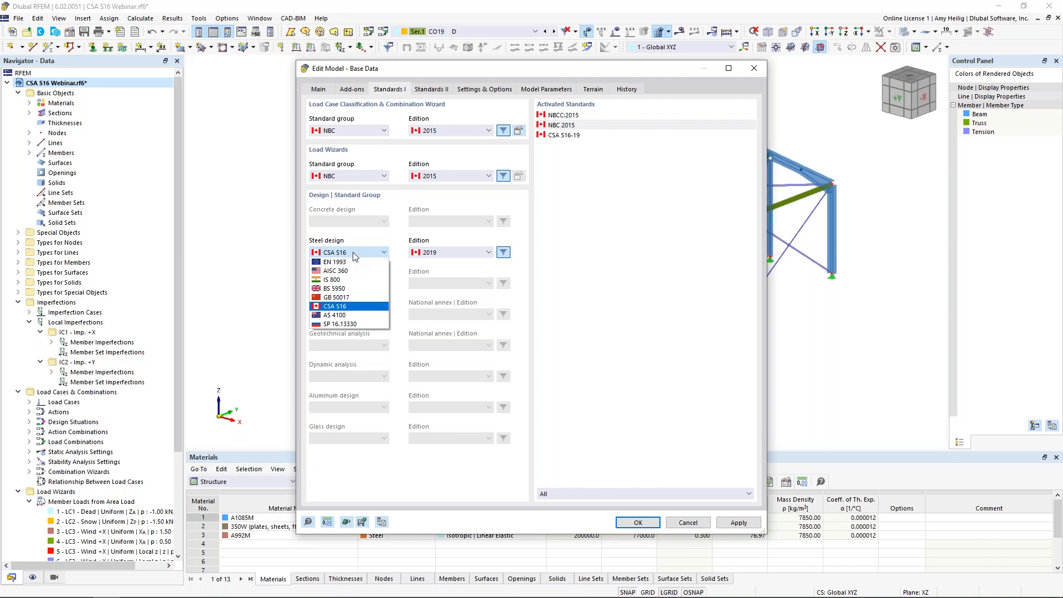
click(382, 250)
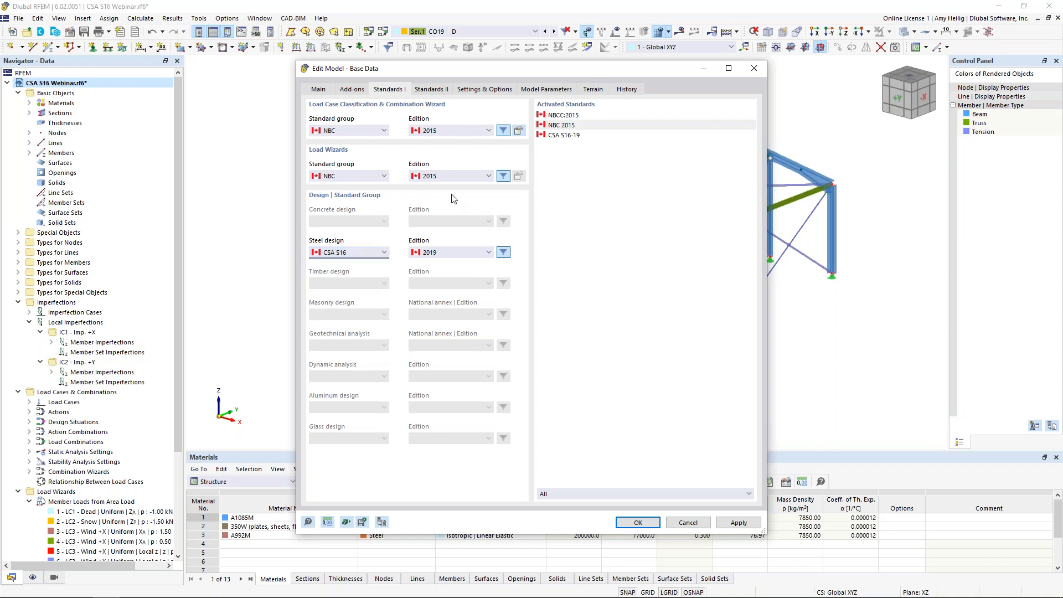
Enable member representatives, keep the default grouping properties, and accept the base data.
click(489, 90)
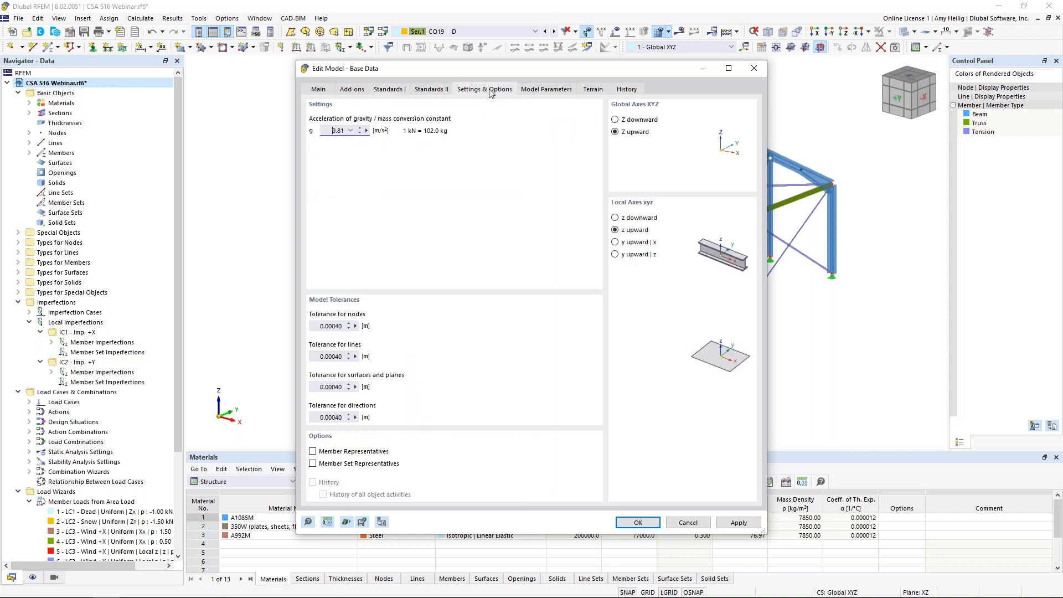
click(313, 452)
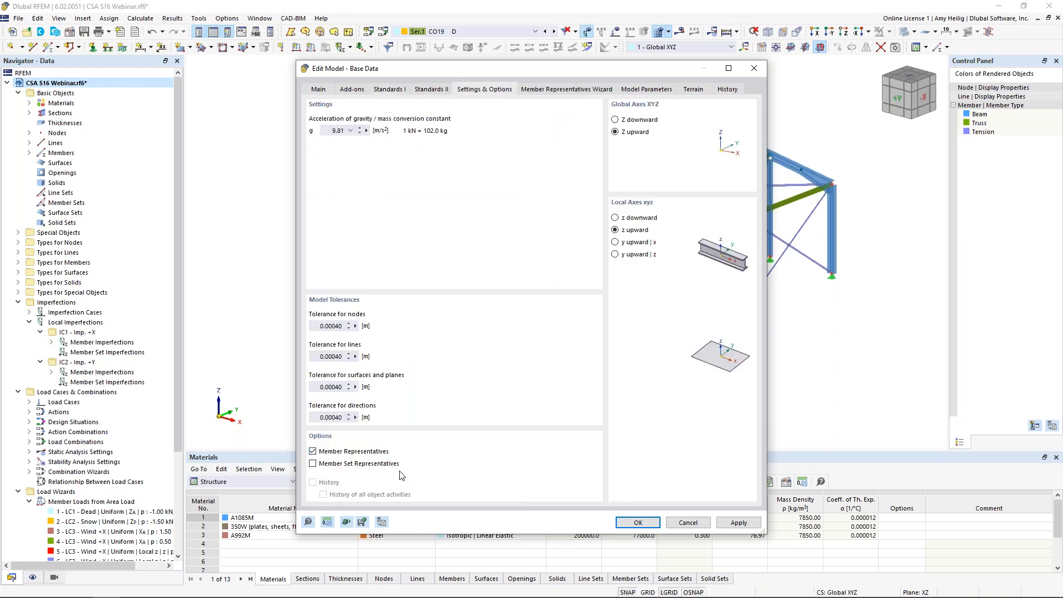
click(566, 89)
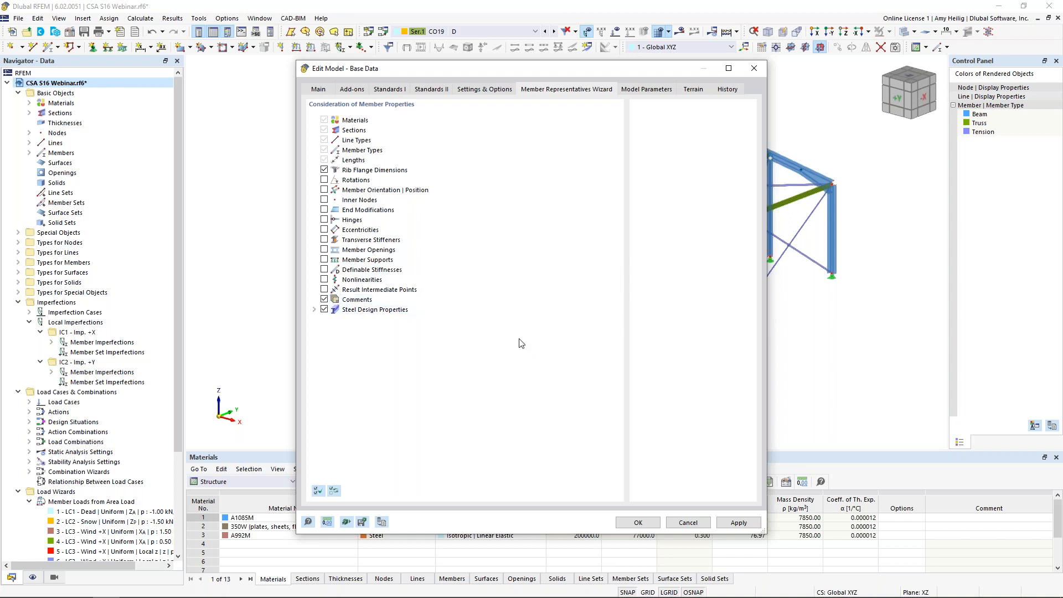
click(638, 522)
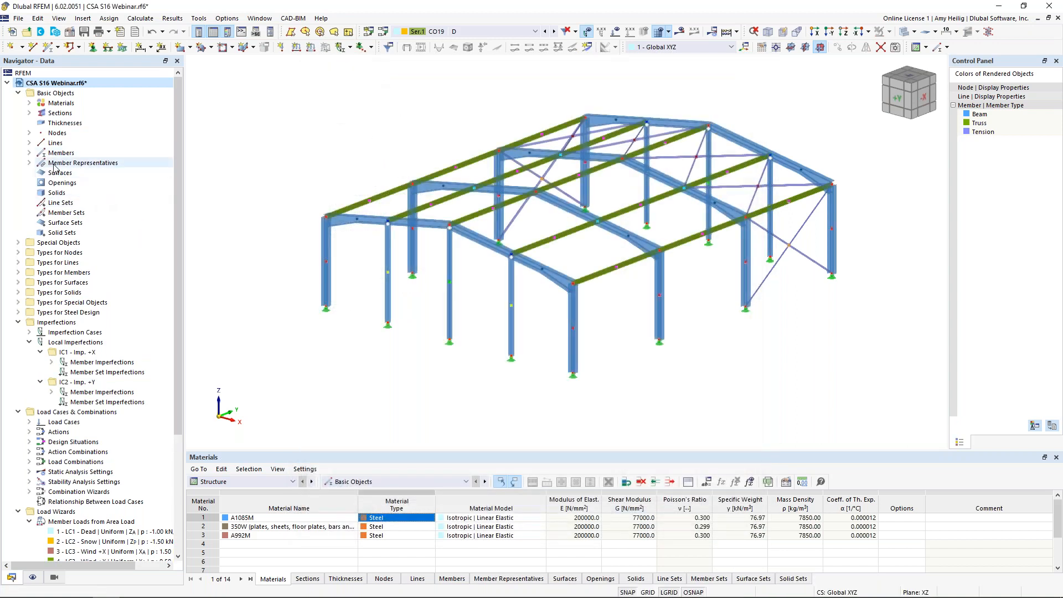
Examine which members belong to member representatives 2 to 5 by highlighting each group in the model.
click(29, 163)
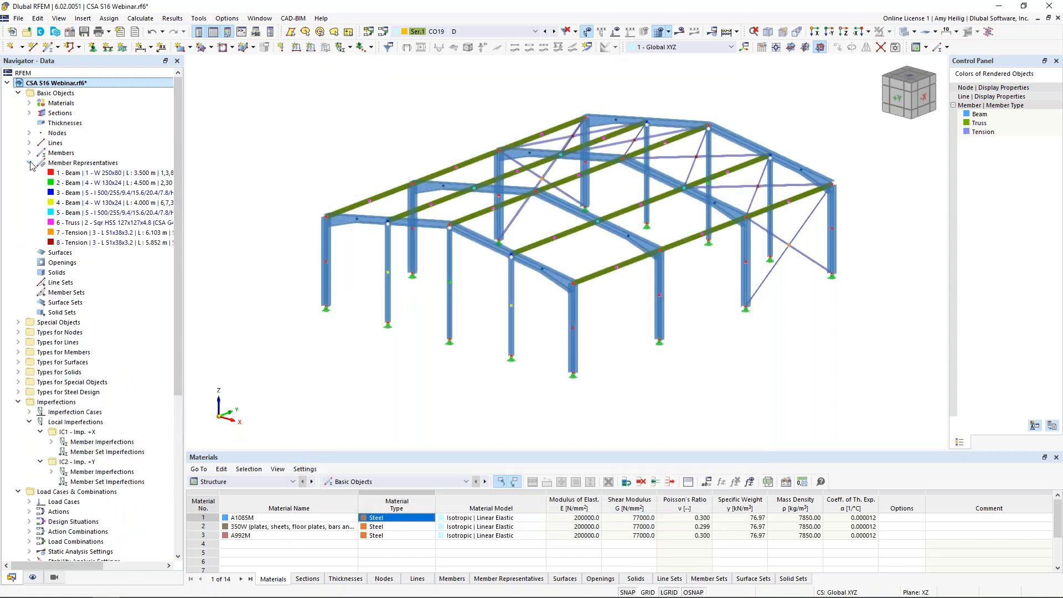
click(68, 183)
click(67, 194)
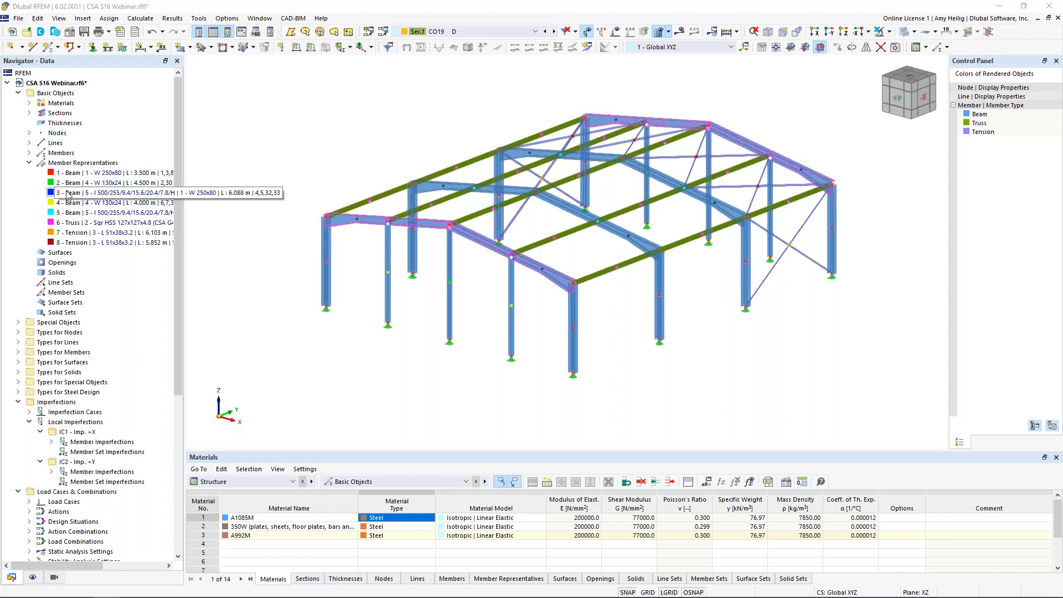
click(68, 203)
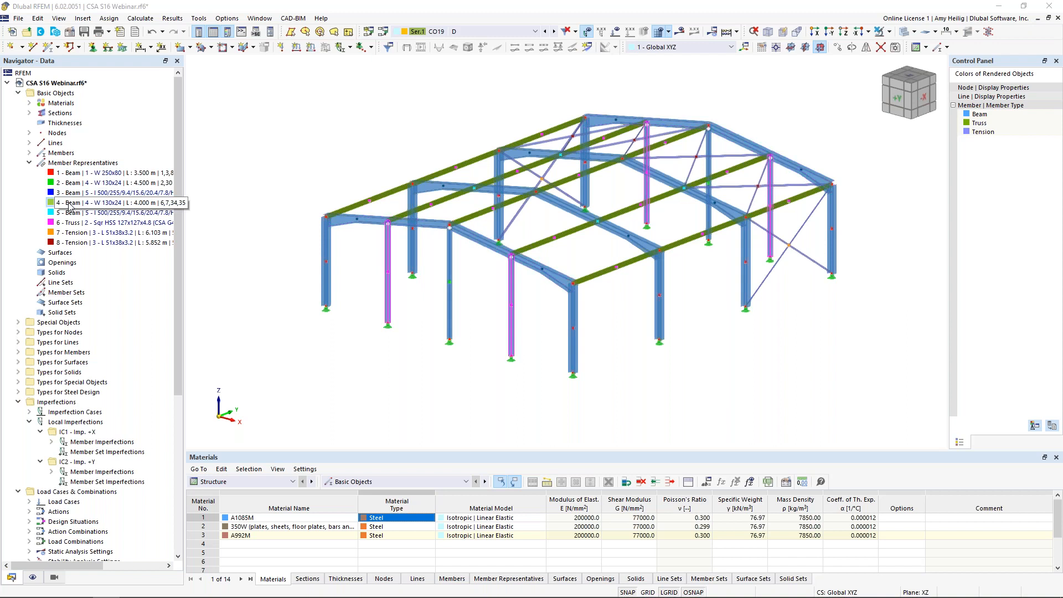
click(69, 213)
click(284, 285)
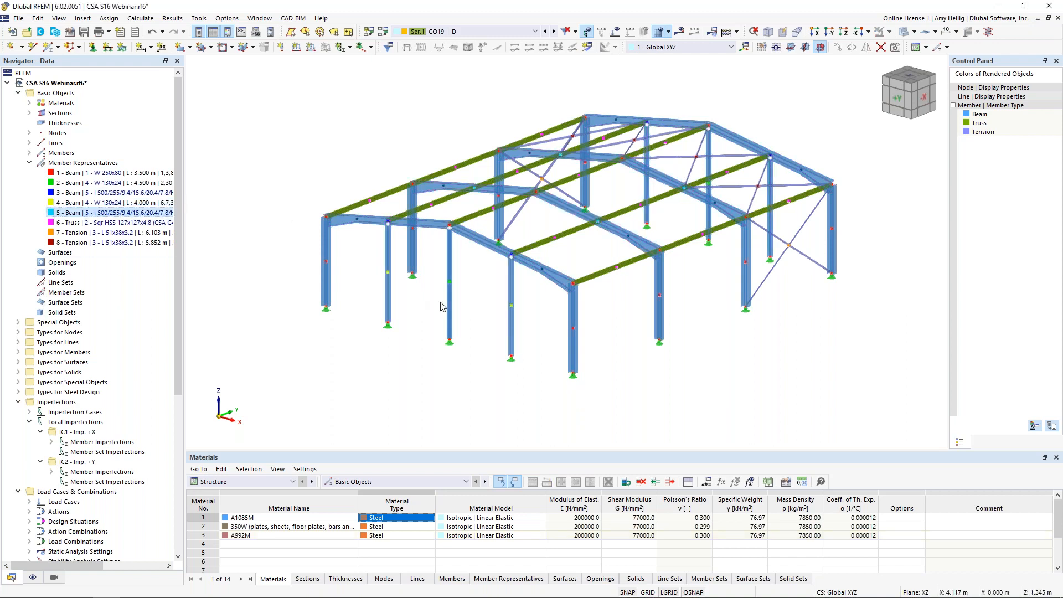
Deactivate the design properties for all members of the frame at once.
drag(877, 422, 308, 76)
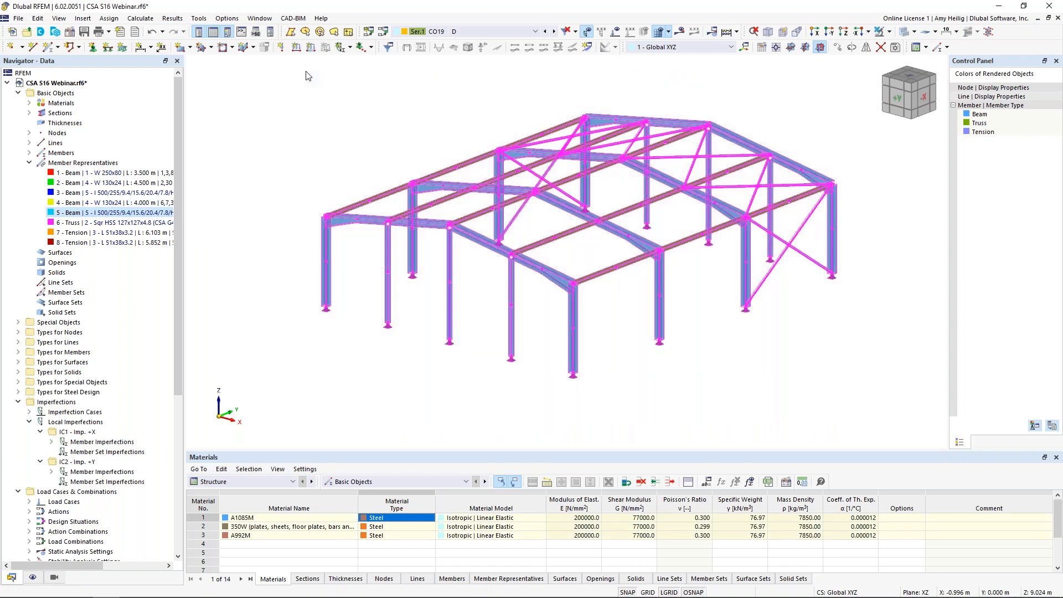
double_click(328, 244)
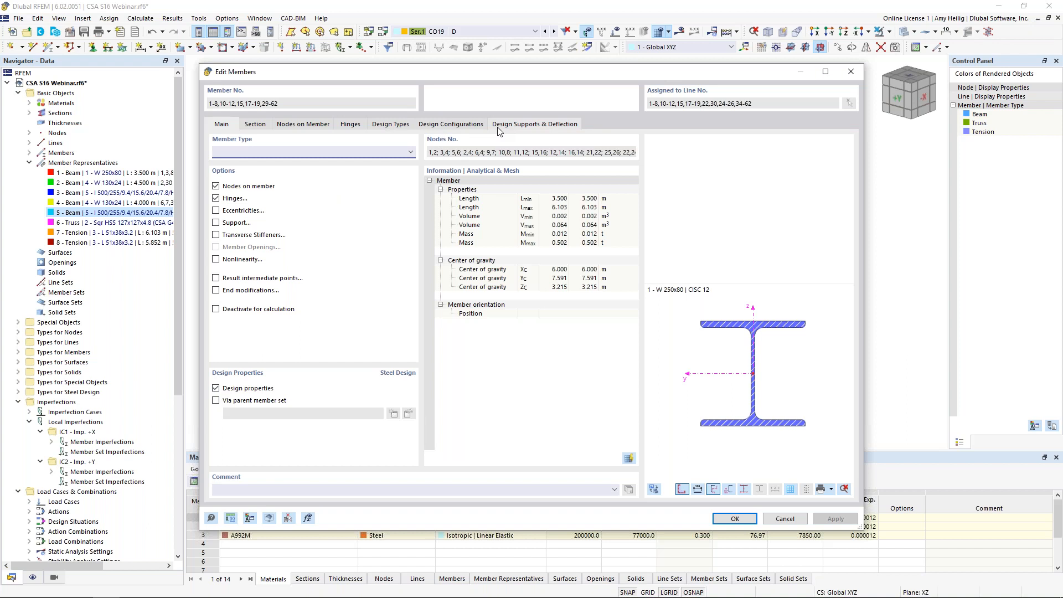
click(216, 388)
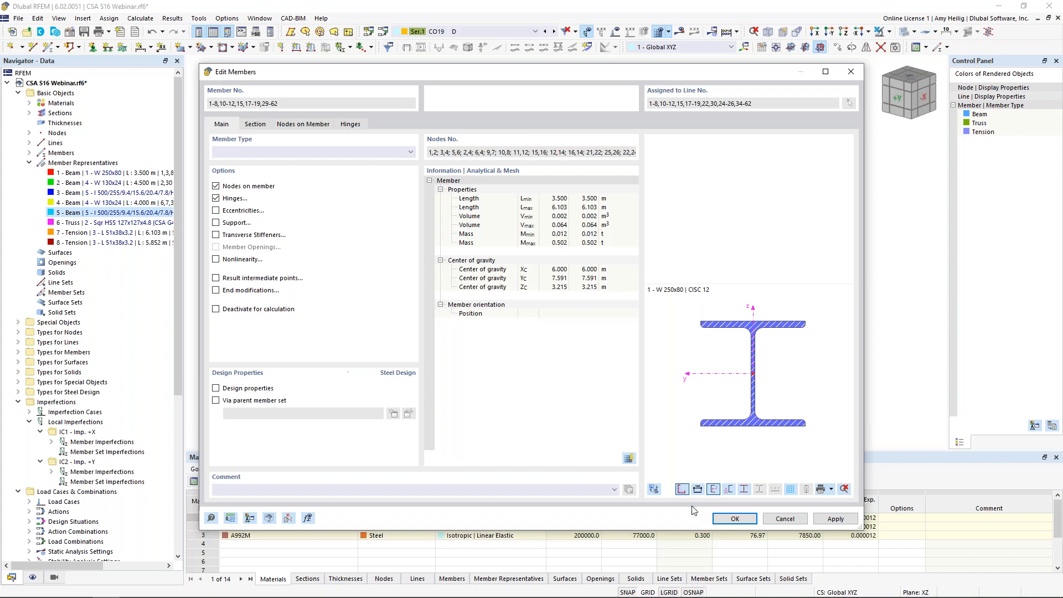
click(729, 520)
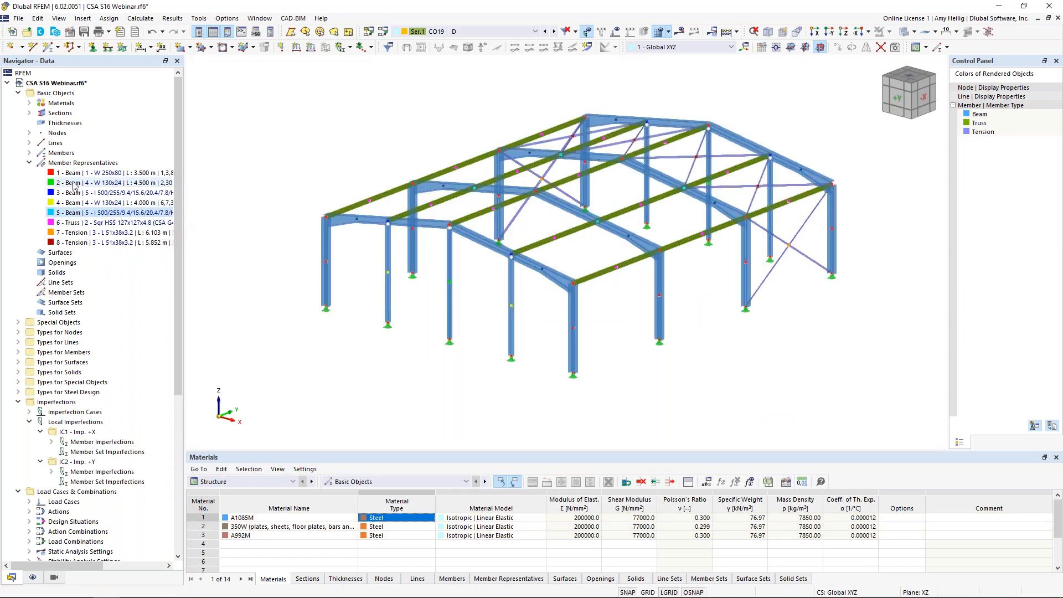
Activate design properties for the W 250x80 columns through member representative 1 and open its steel design types.
click(70, 176)
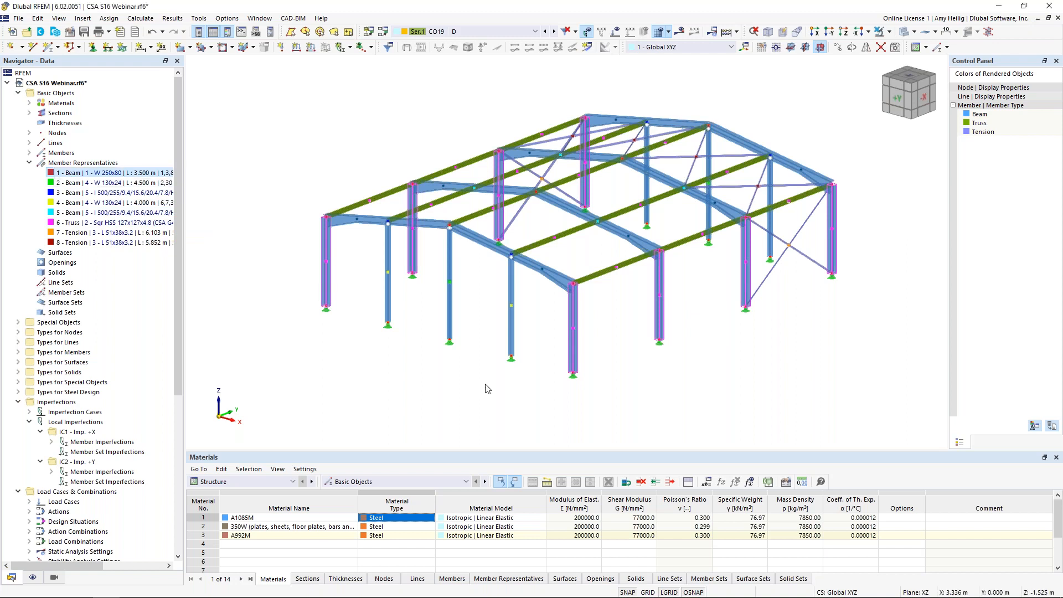
double_click(77, 176)
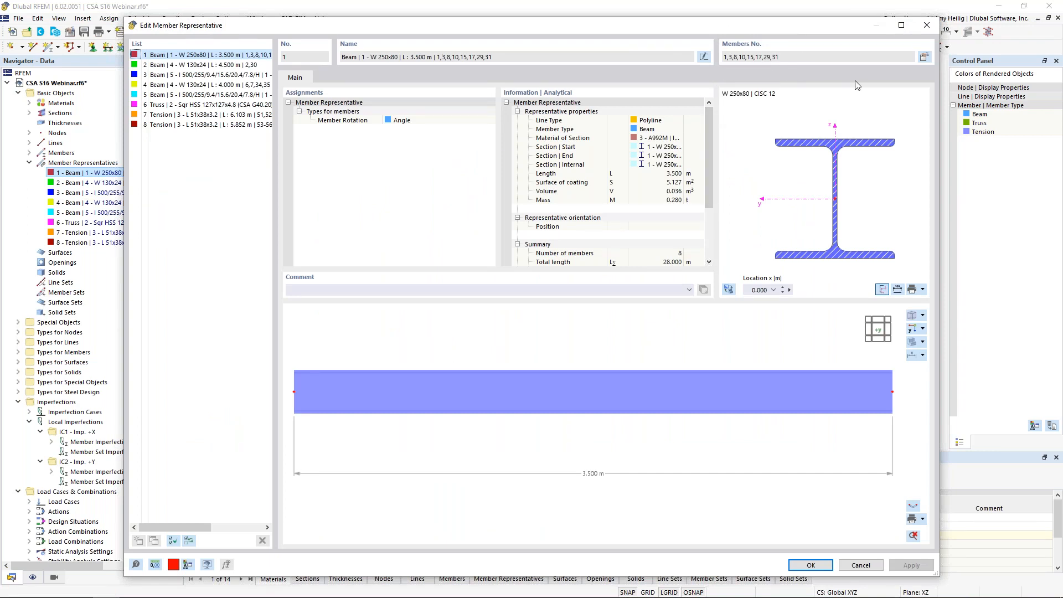
click(924, 58)
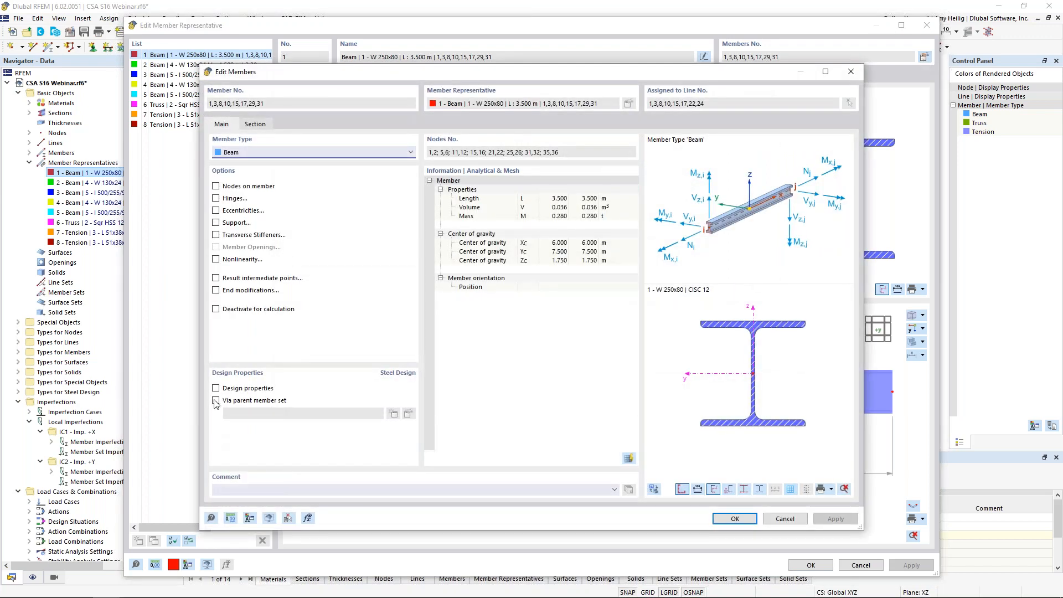
click(216, 389)
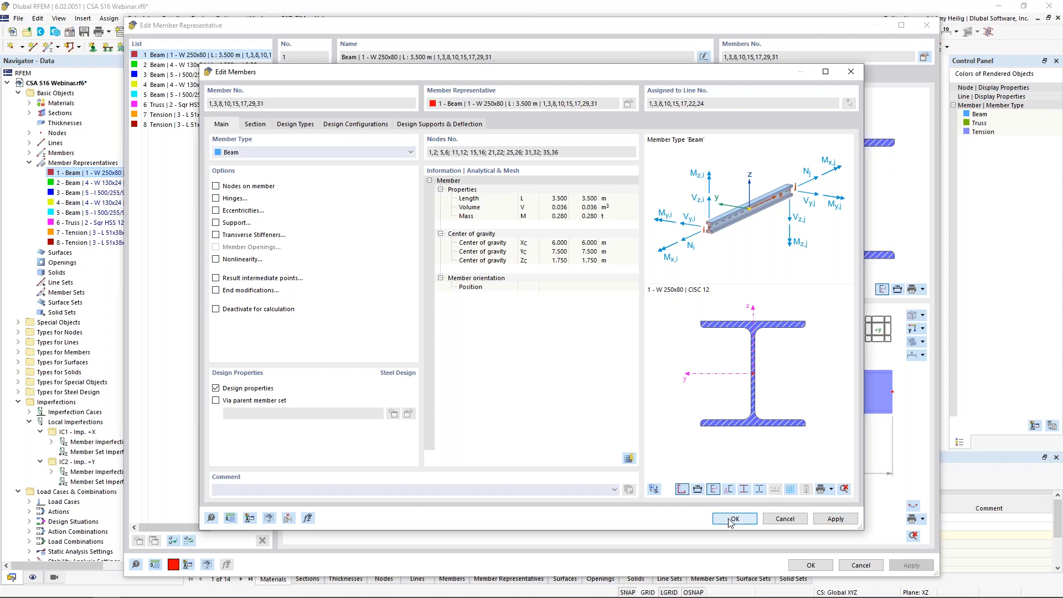
key(Escape)
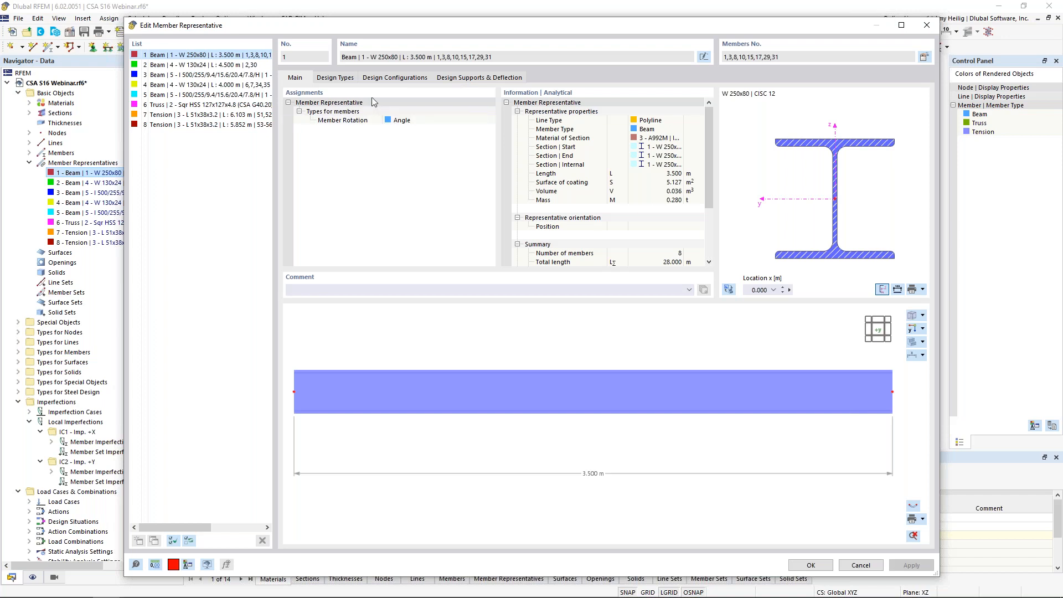
click(347, 81)
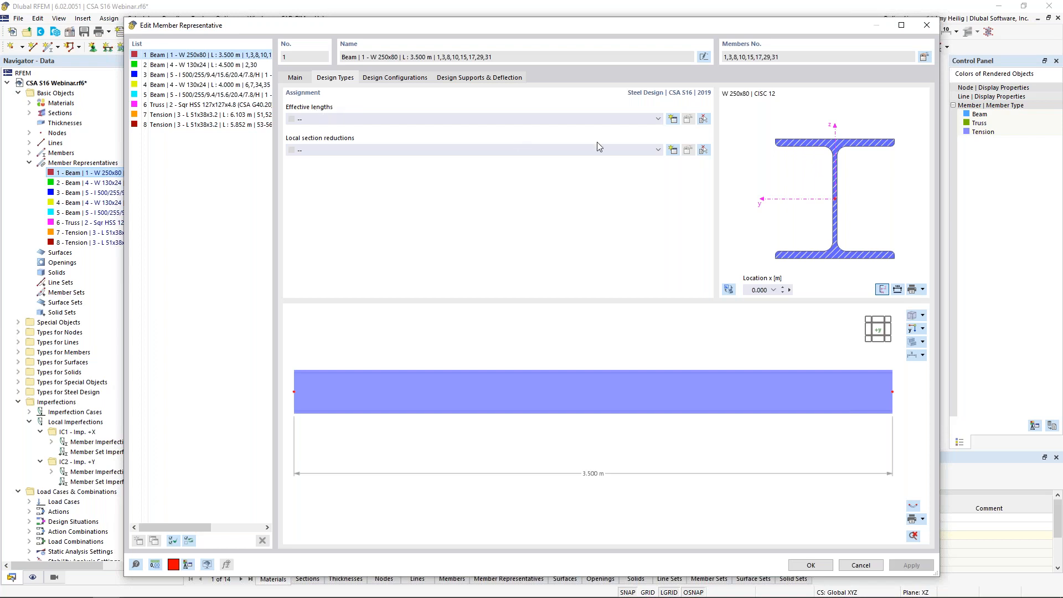
Create a Standard effective lengths type with default settings for the W 250x80 columns and display its assigned columns in the model preview.
click(673, 121)
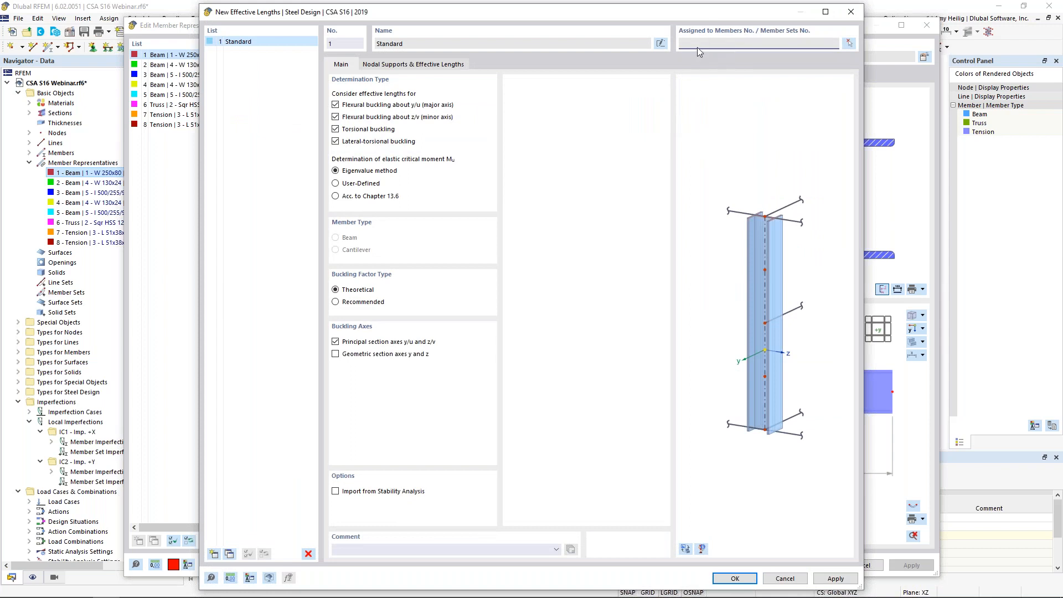
click(732, 577)
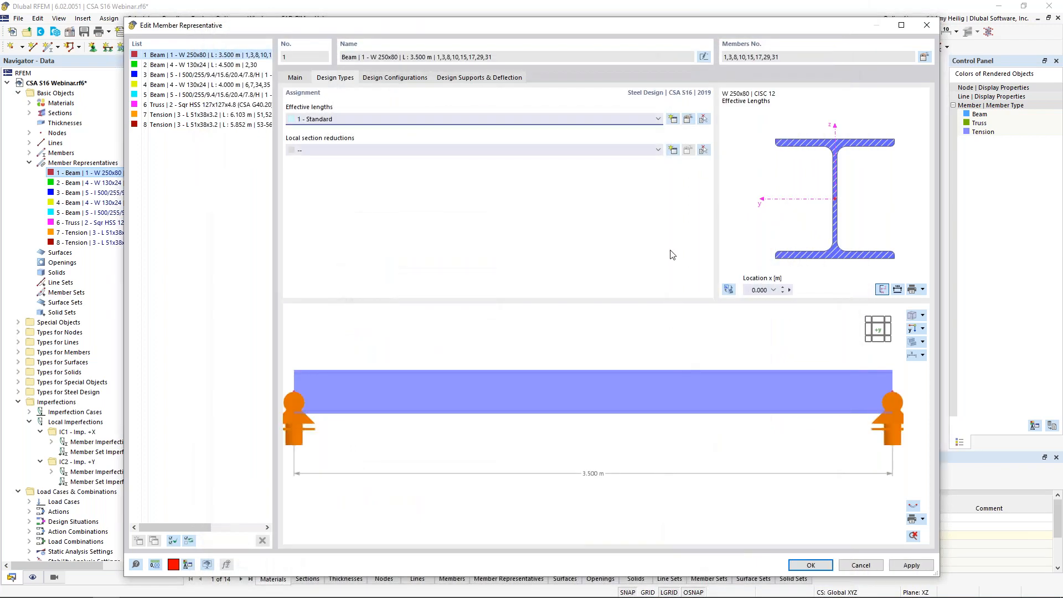
click(687, 119)
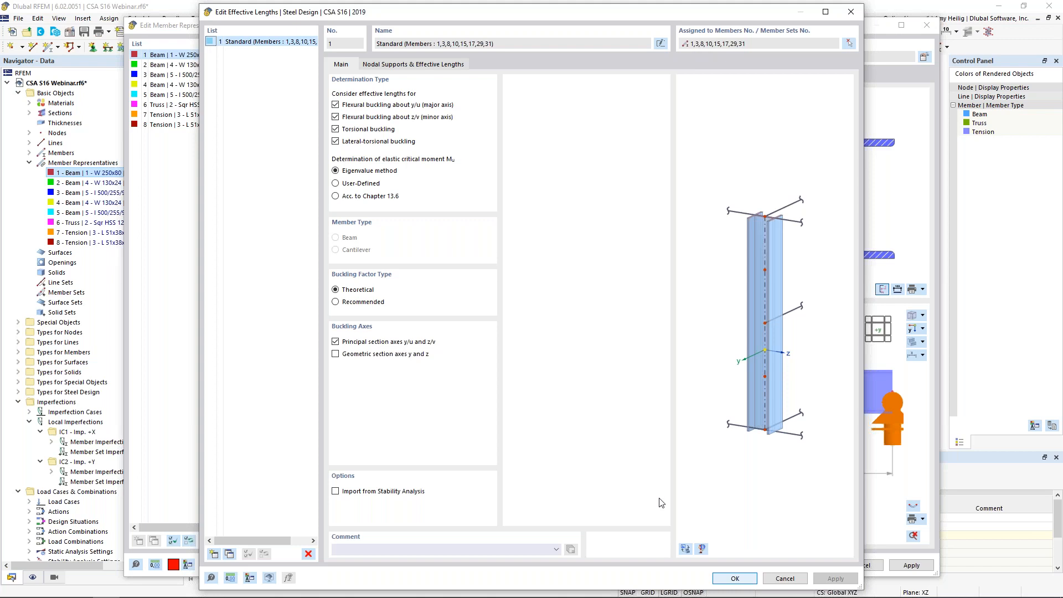
click(685, 550)
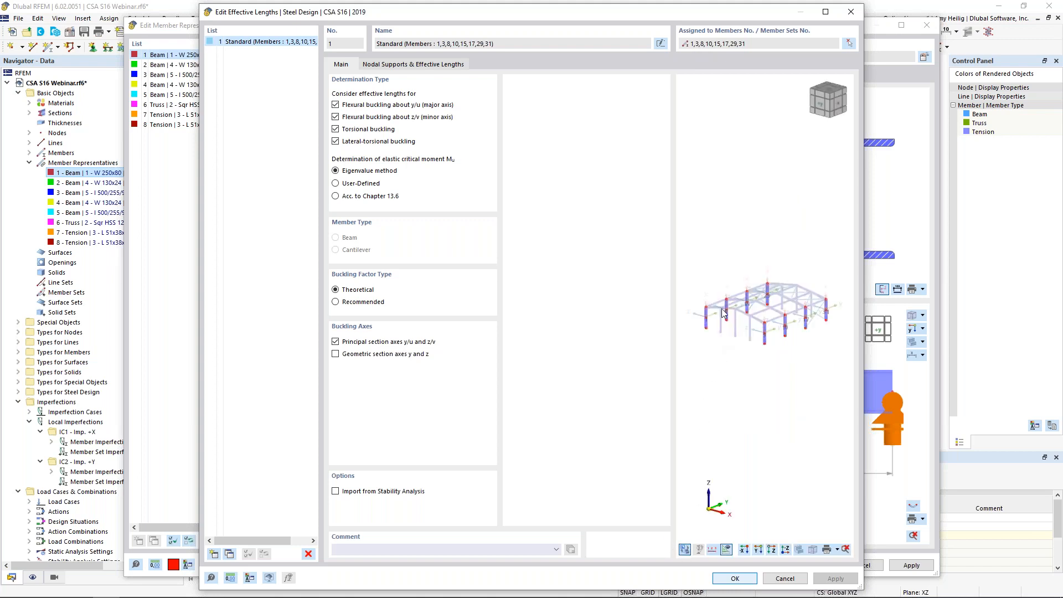
scroll(711, 306, up, 2)
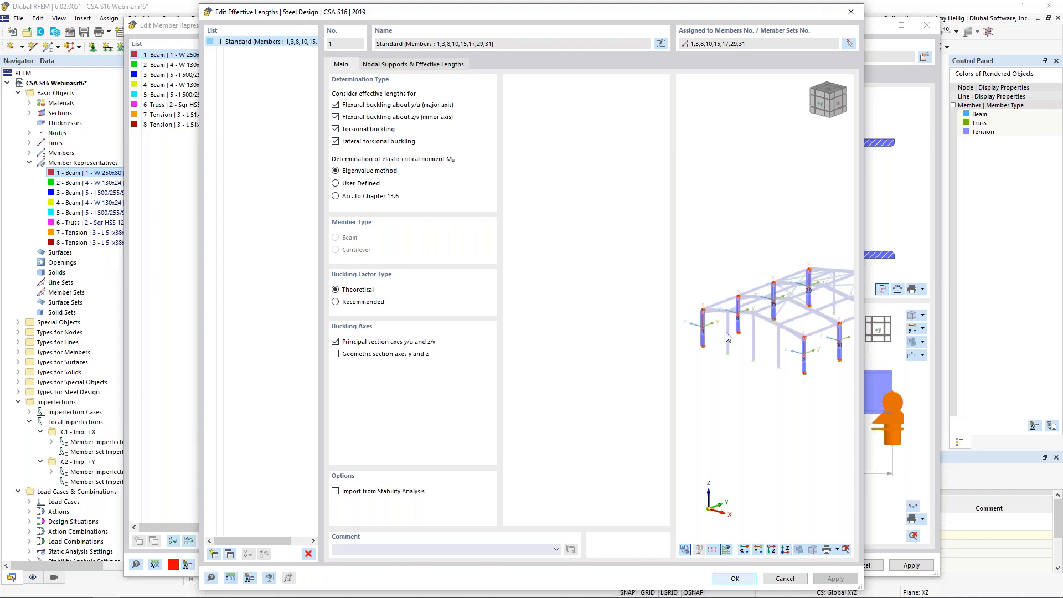
scroll(694, 330, up, 4)
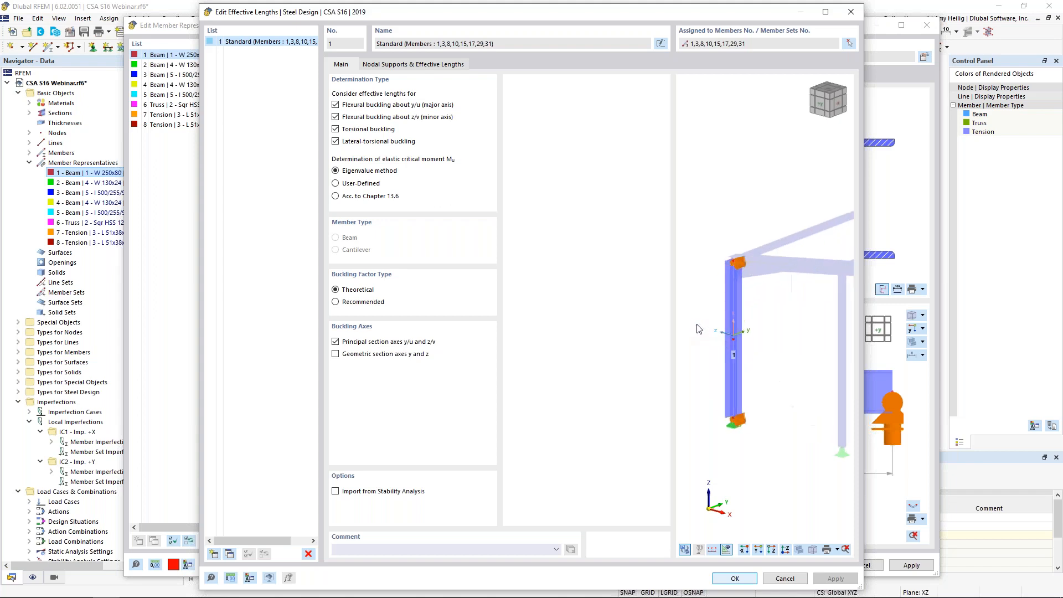
scroll(698, 329, up, 1)
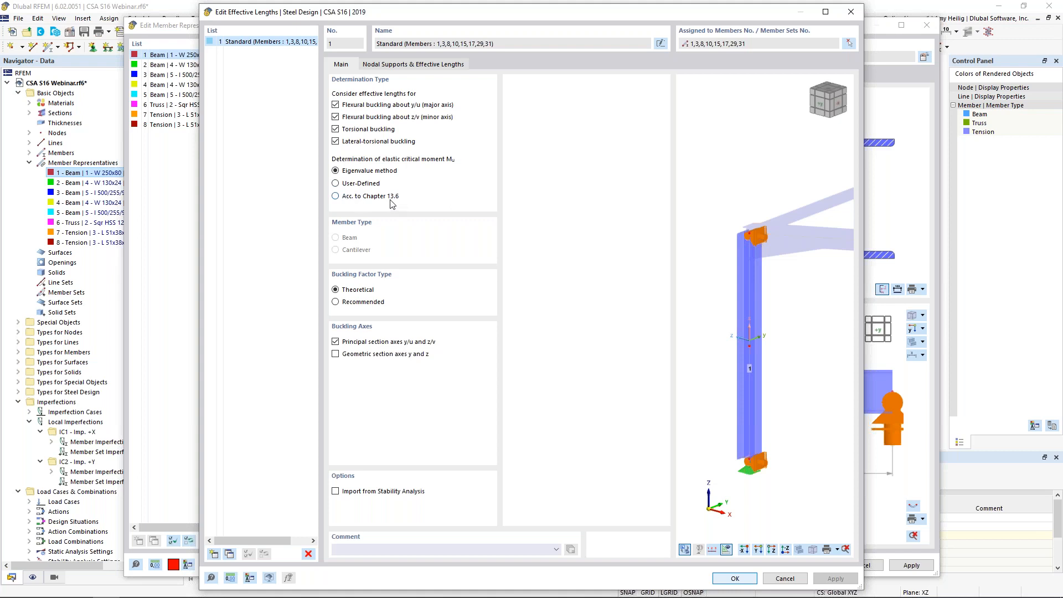
Review the columns' nodal supports and effective length factors, comparing the rendered and wireframe previews, and keep the definition as it is.
click(411, 65)
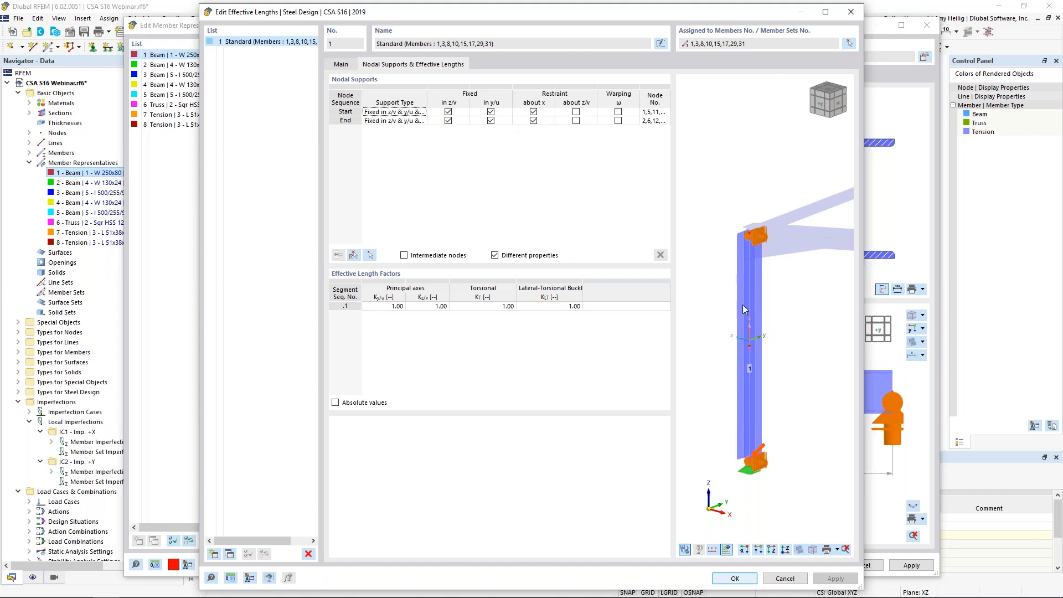
click(799, 548)
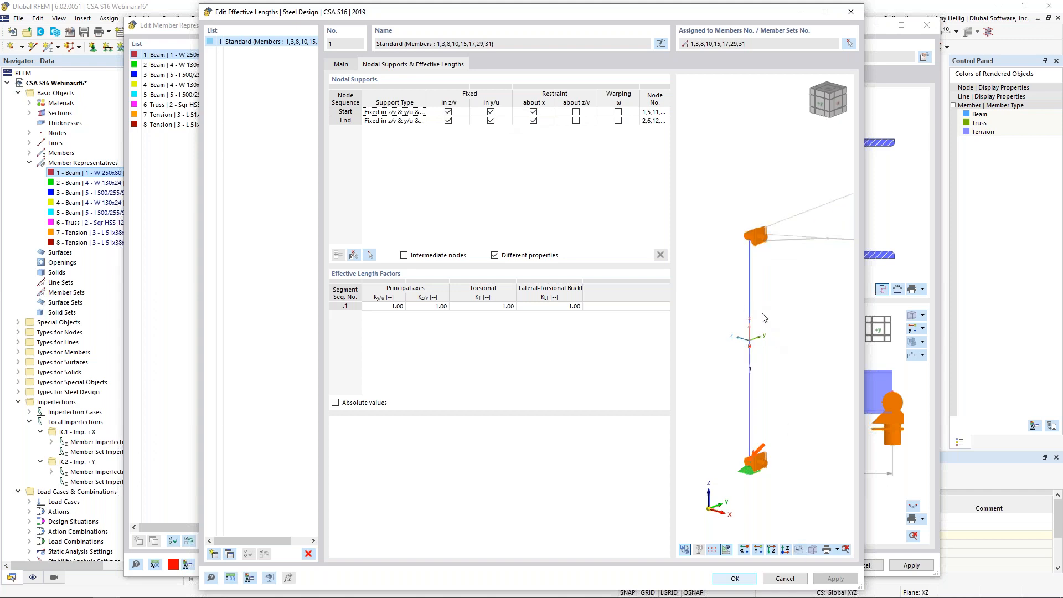
click(799, 549)
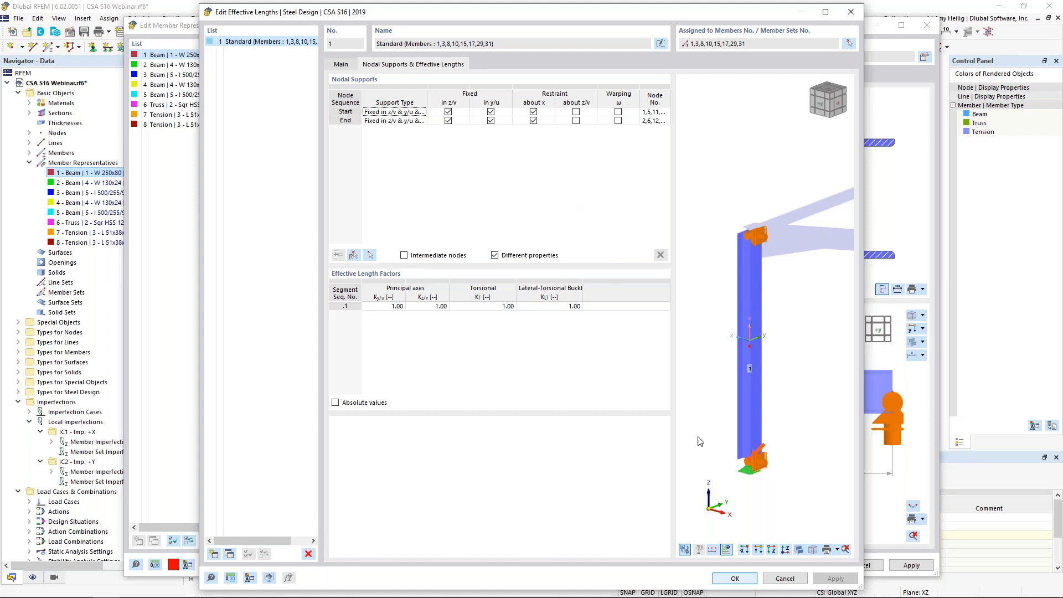
click(736, 579)
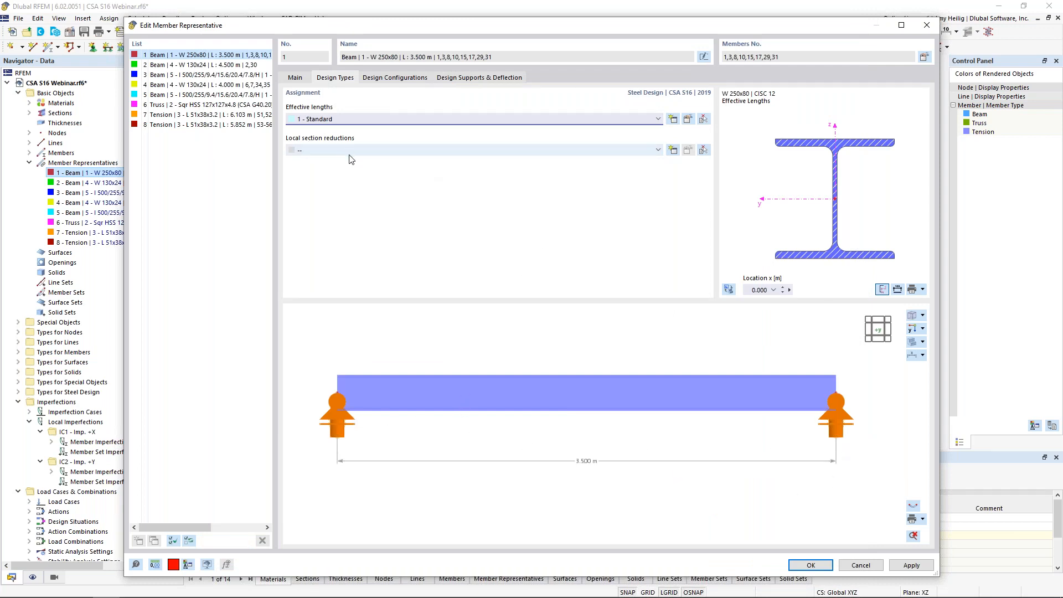
click(672, 150)
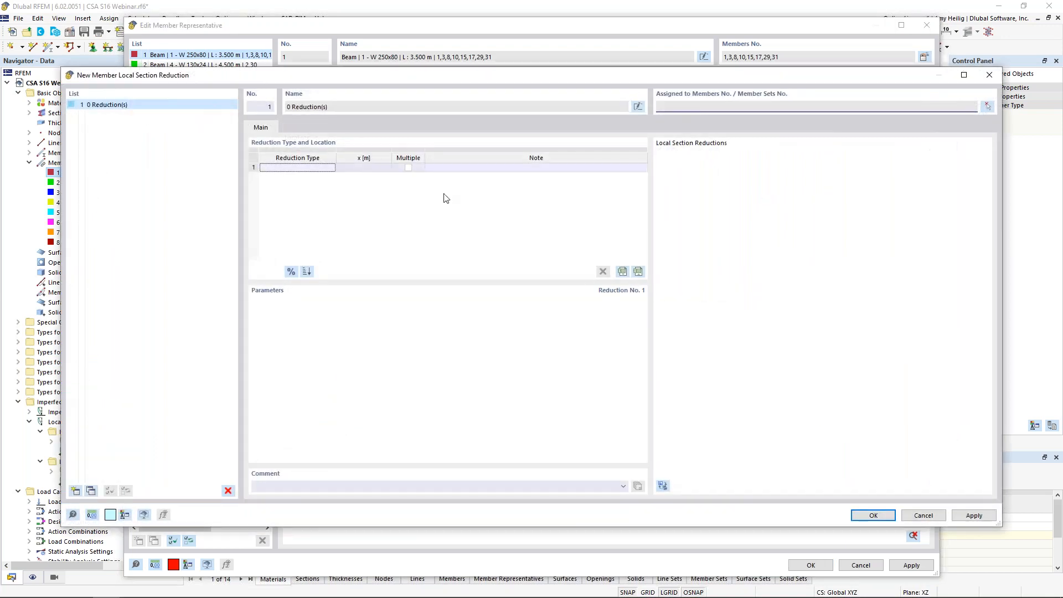
click(331, 168)
click(332, 168)
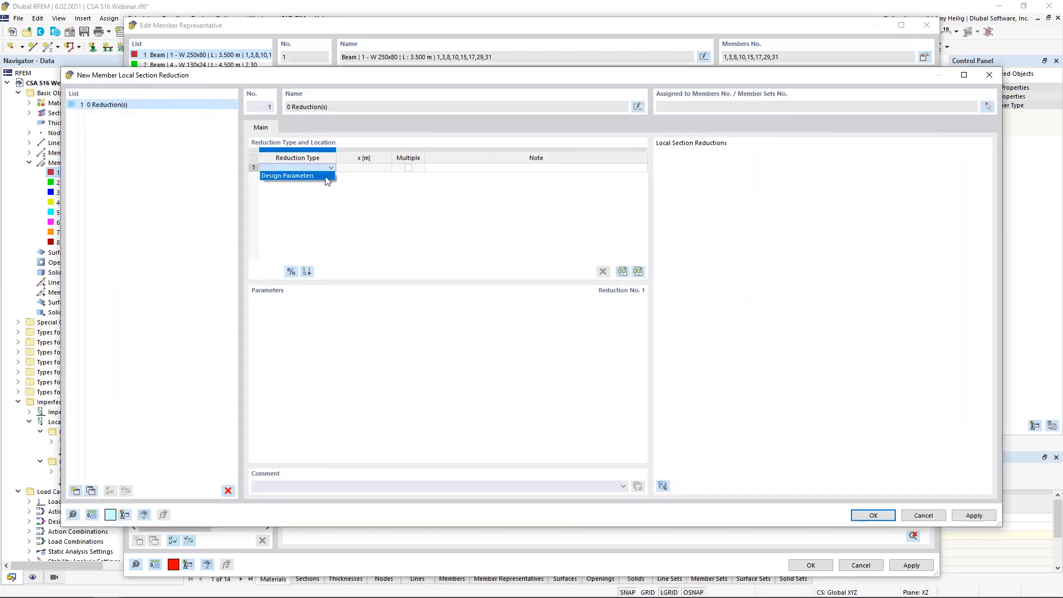
click(326, 176)
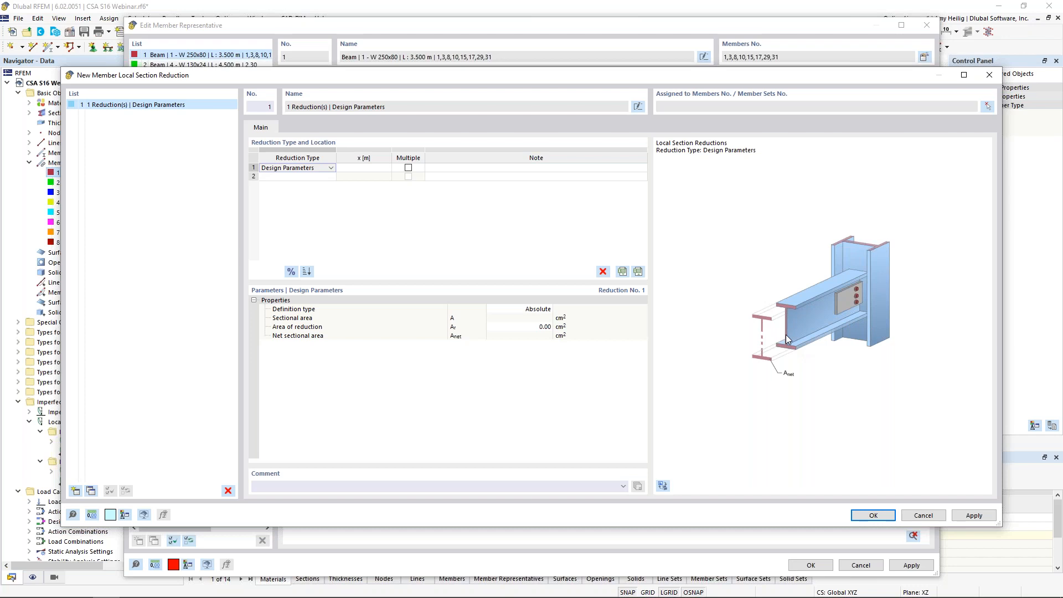
click(922, 514)
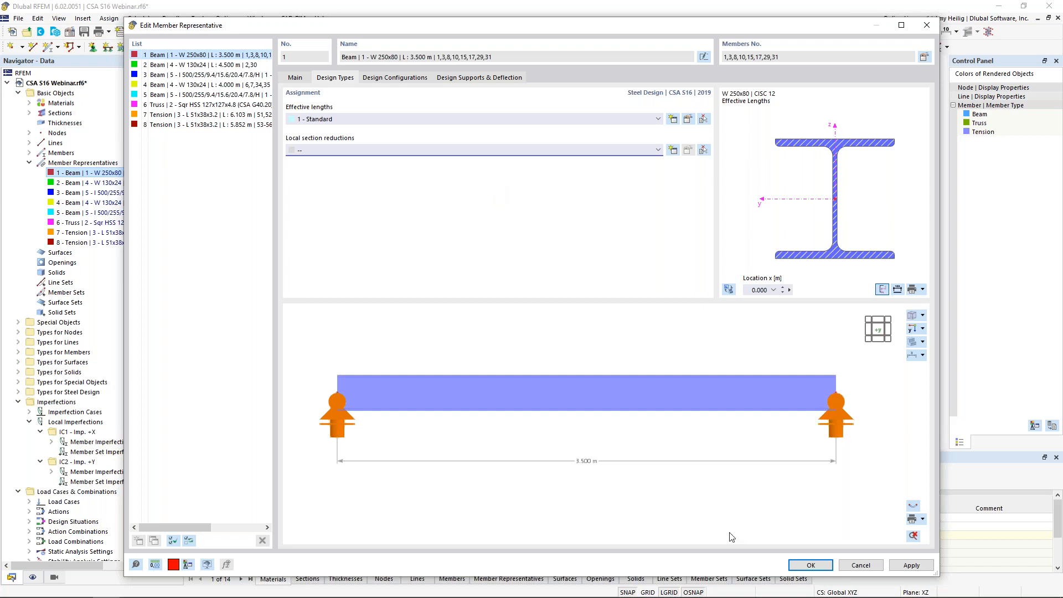
Accept member representative 1, activate design properties for the tapered end beams in member representative 3, and open its steel design types.
click(796, 567)
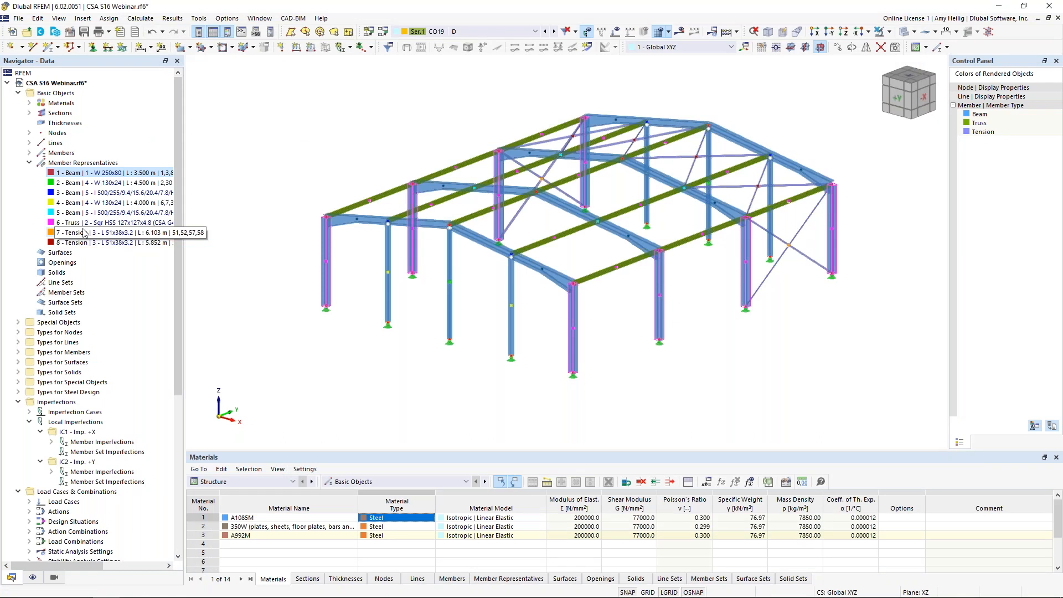
click(69, 192)
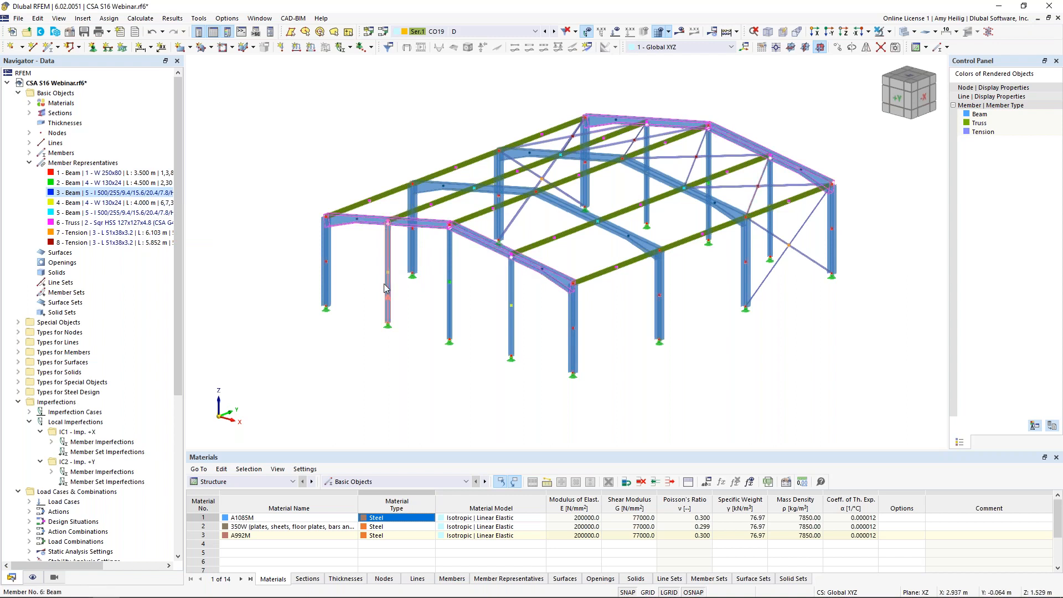
double_click(69, 194)
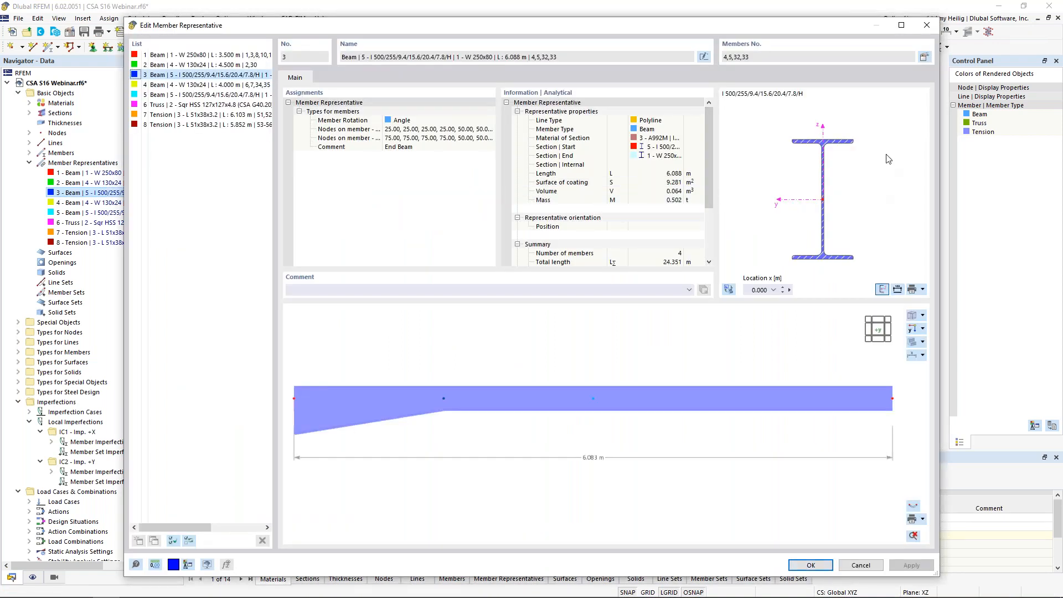
click(924, 59)
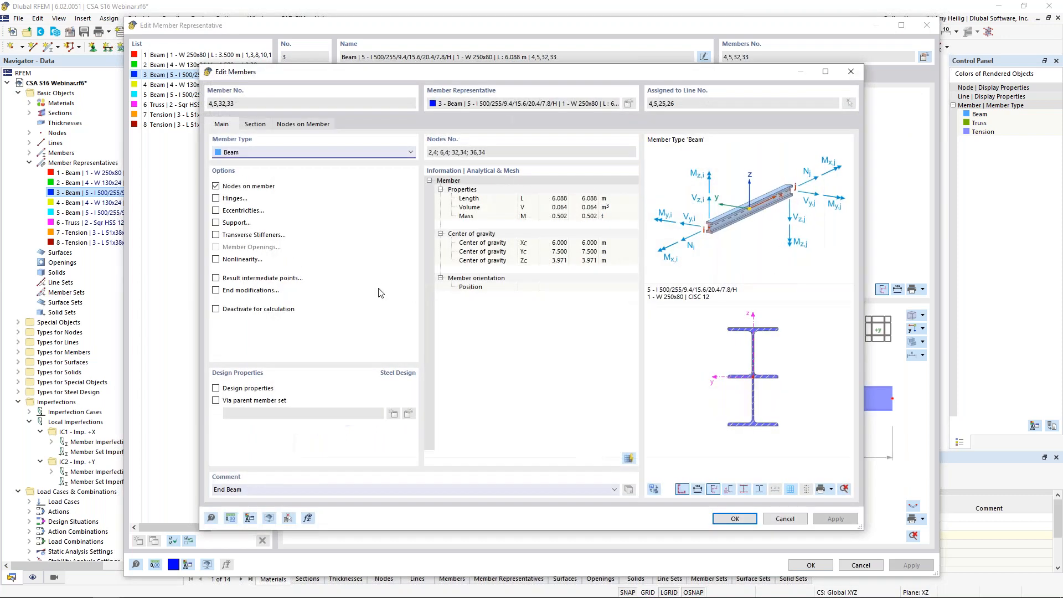
click(216, 388)
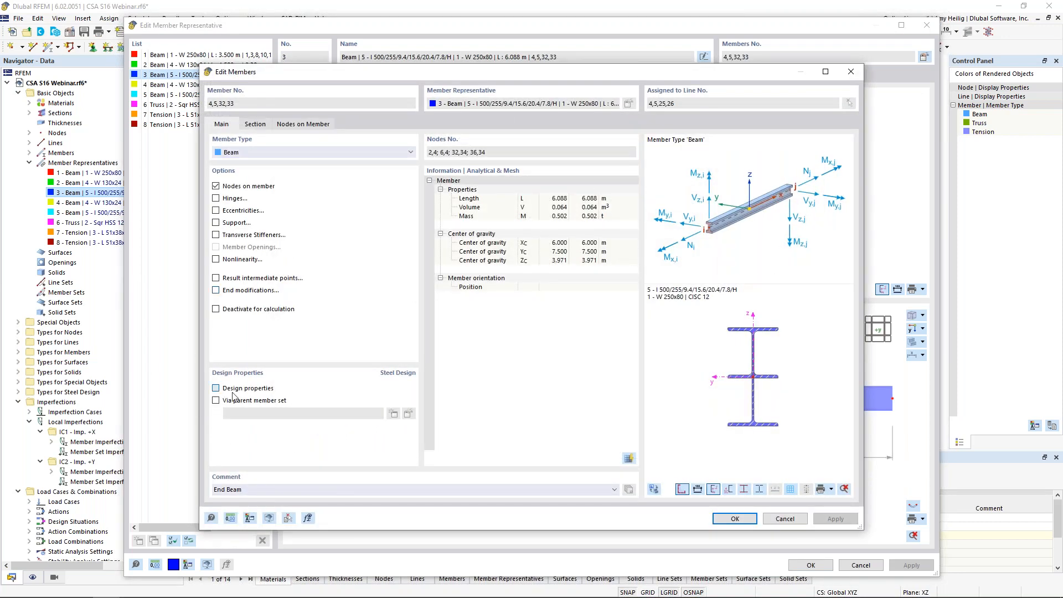
click(726, 522)
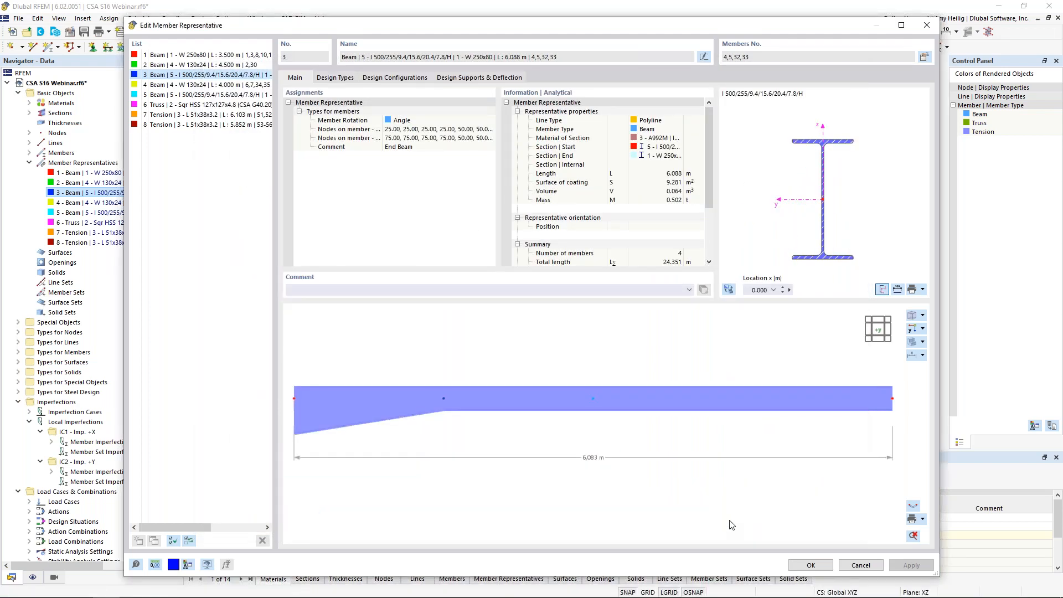
click(333, 78)
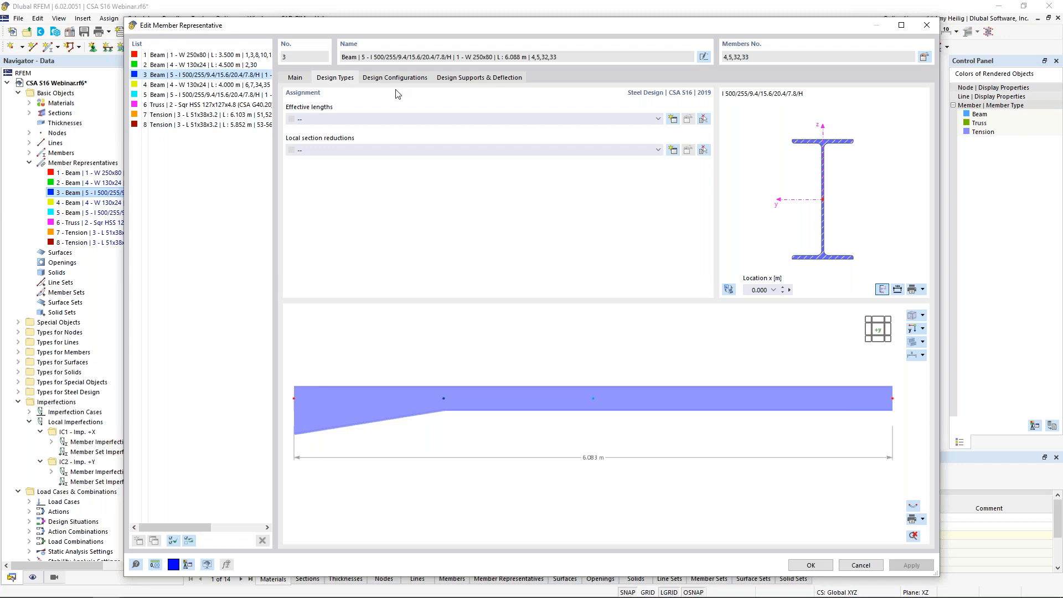
Create a separate Standard effective lengths type with default settings for the tapered end beams and display them in its model preview.
click(658, 120)
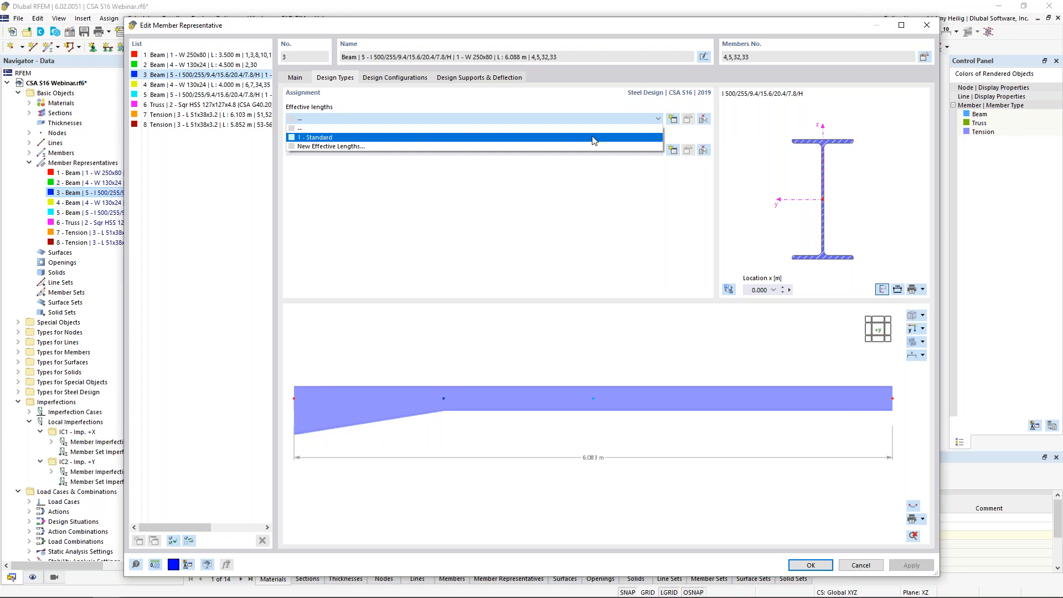
click(605, 184)
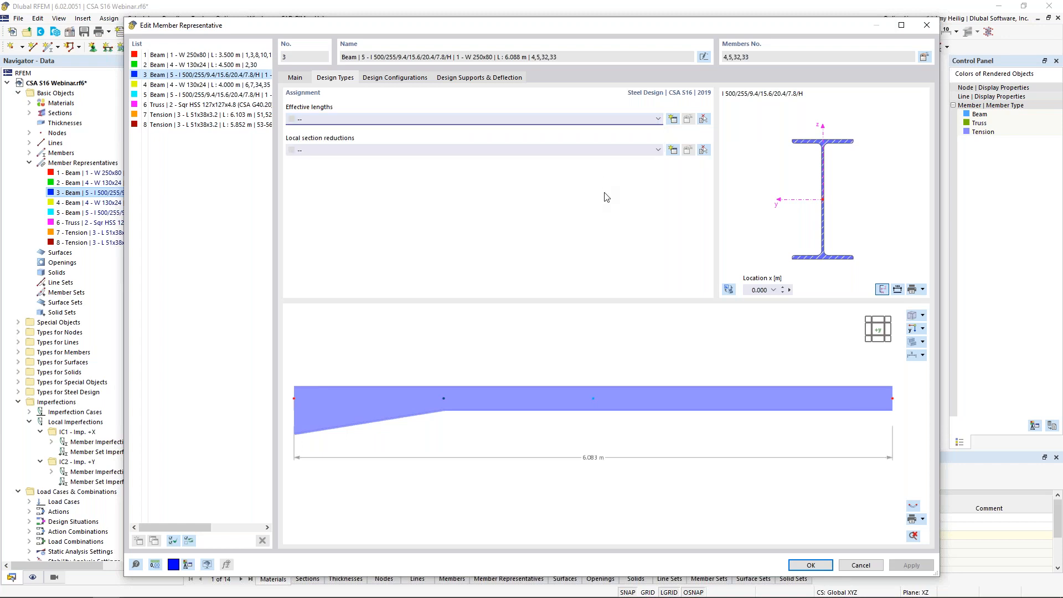
click(674, 120)
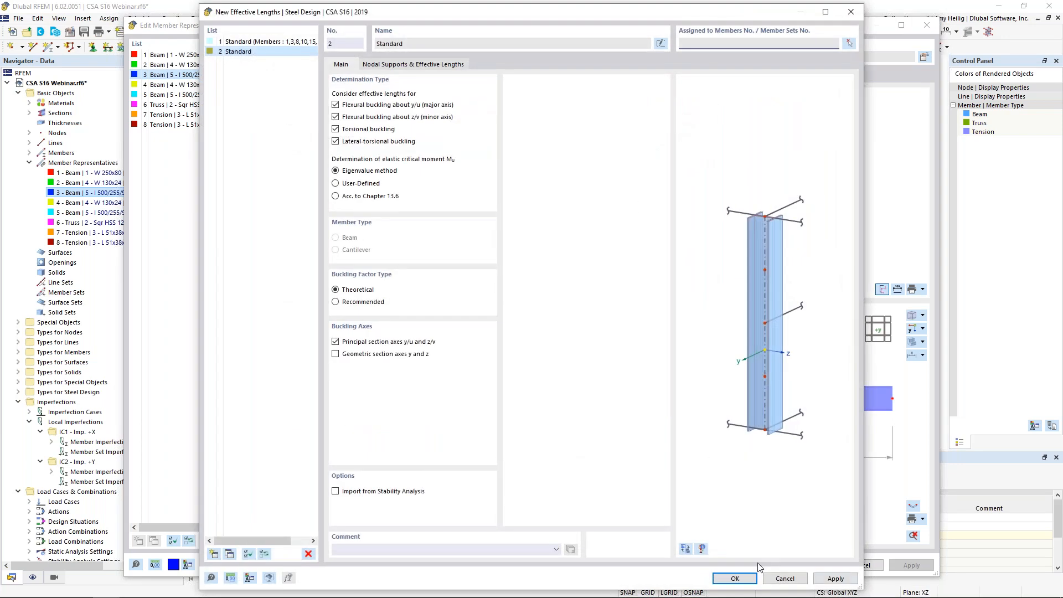
click(733, 579)
click(688, 120)
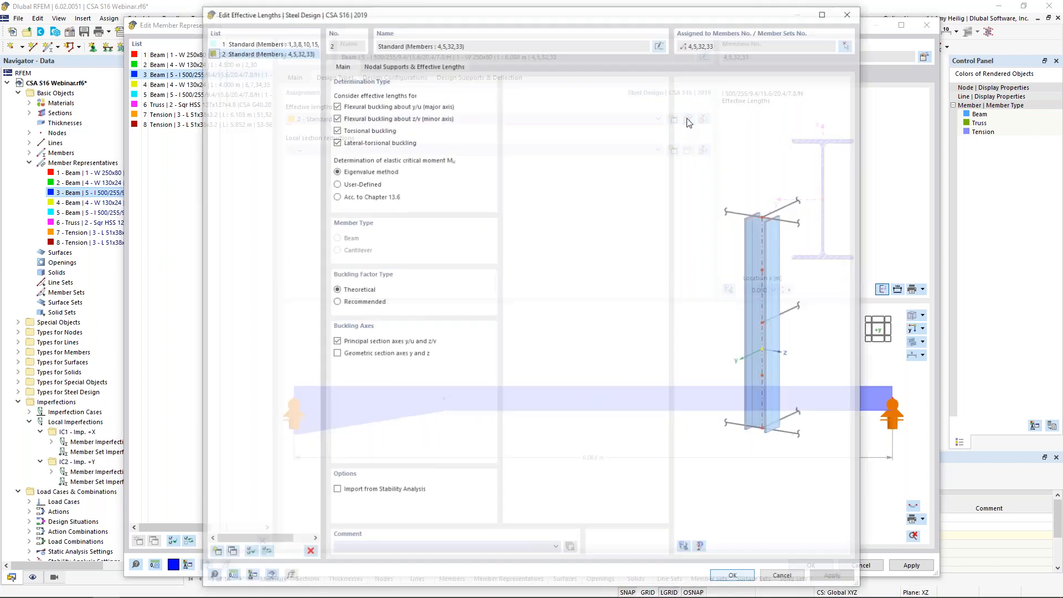
click(686, 550)
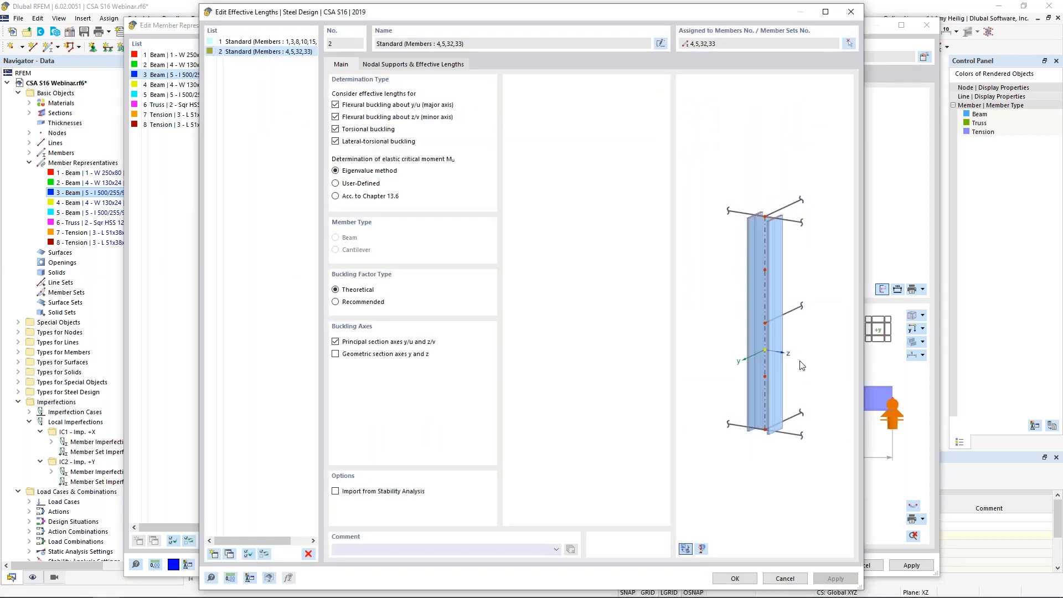
scroll(707, 331, up, 5)
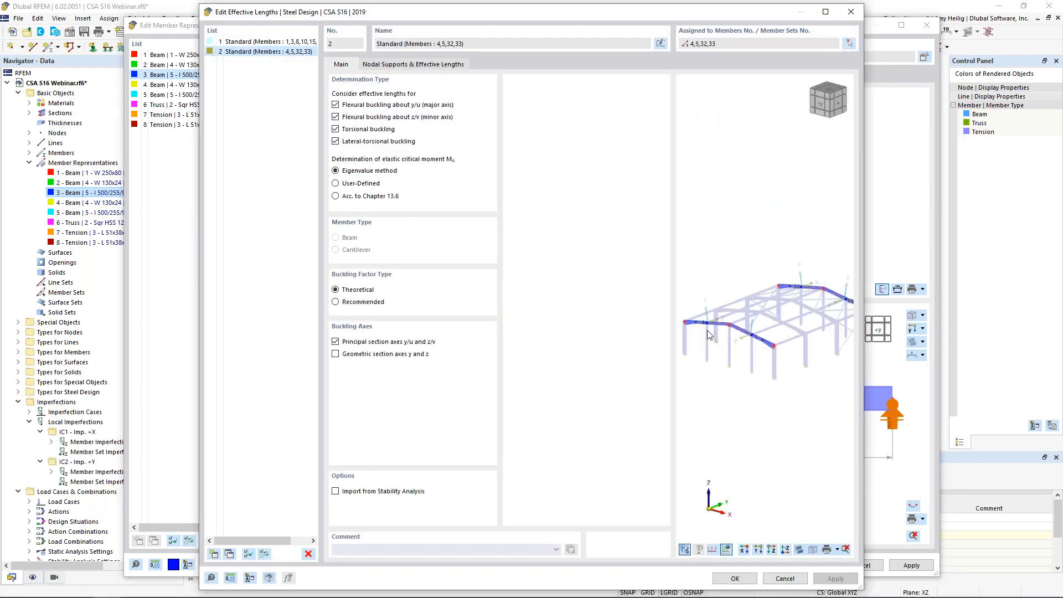
scroll(706, 330, down, 1)
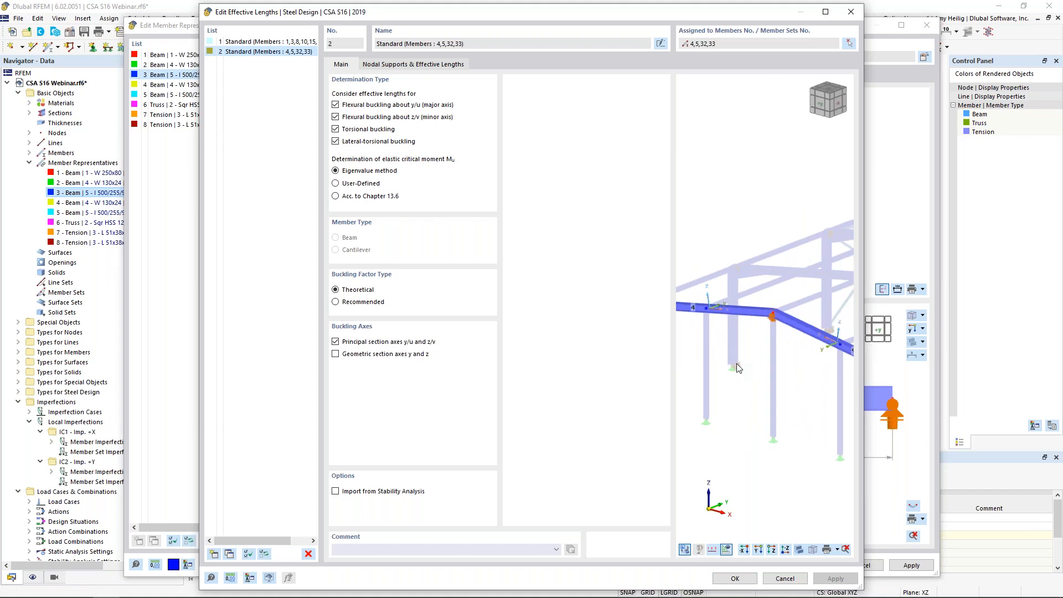
middle_drag(706, 330, 756, 328)
ctrl+middle_drag(792, 363, 750, 345)
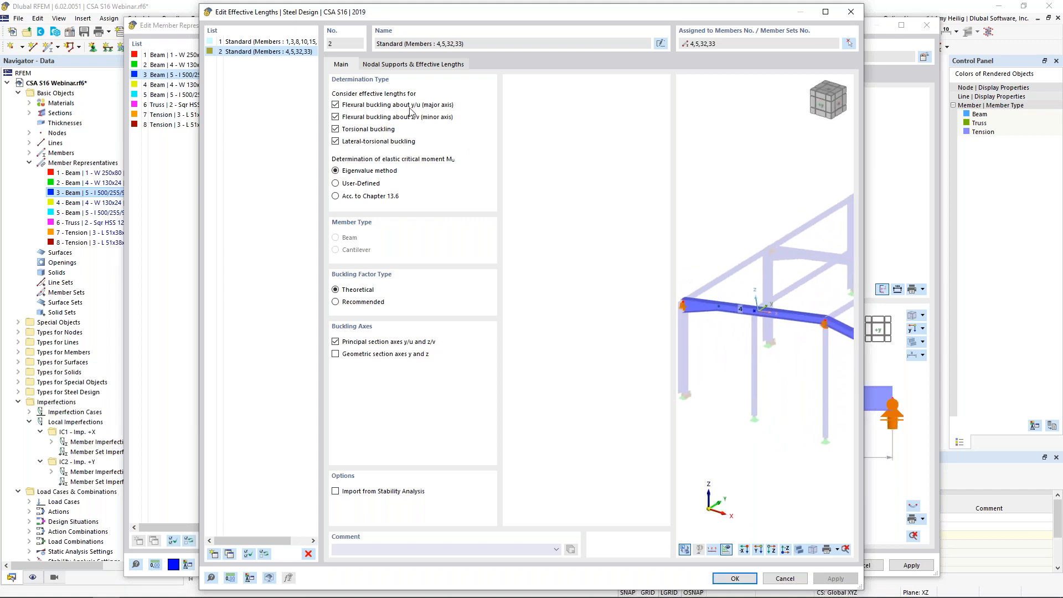
Enable intermediate nodes in the end beams' effective lengths and add the two nodes along the beam to the nodal supports.
click(411, 65)
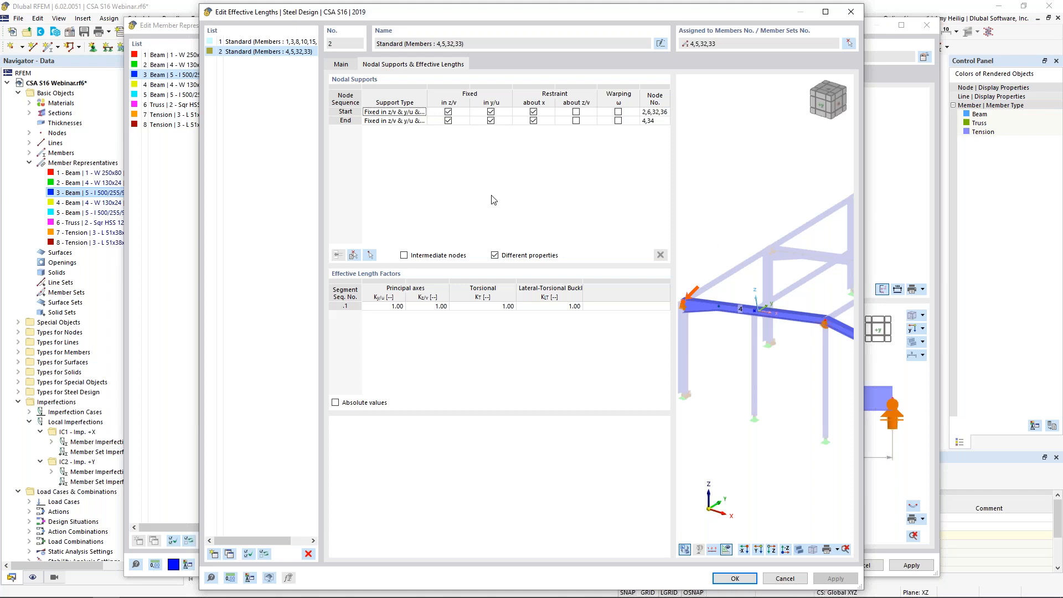
click(404, 255)
click(354, 256)
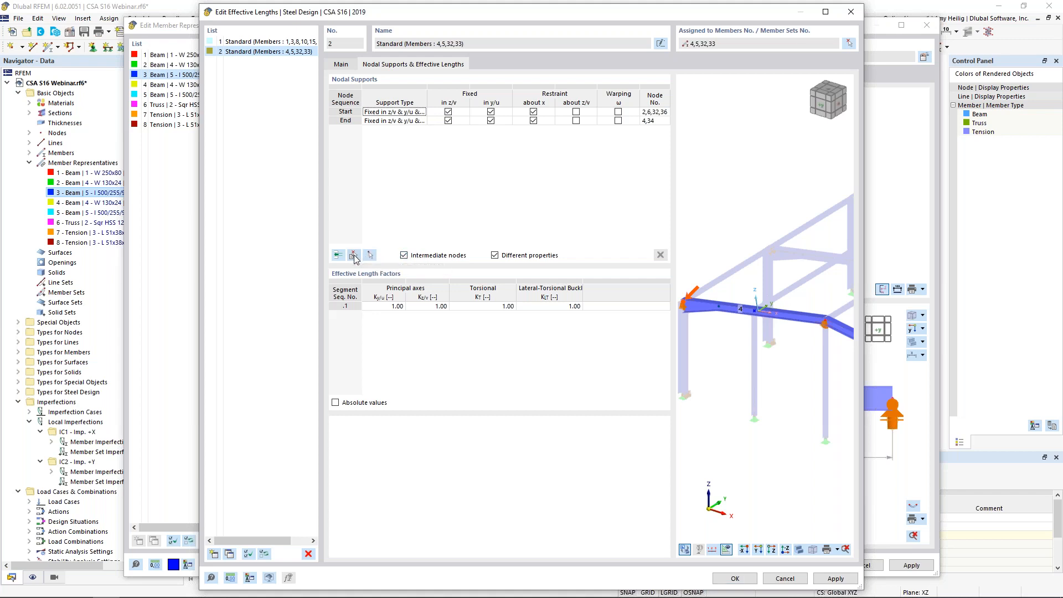
click(366, 219)
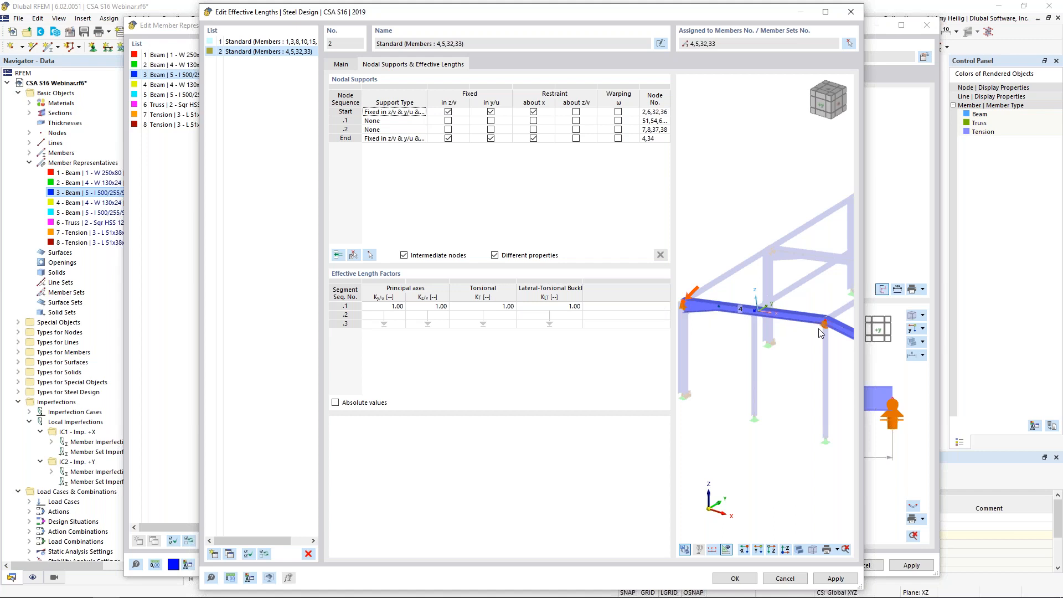
middle_drag(708, 343, 758, 341)
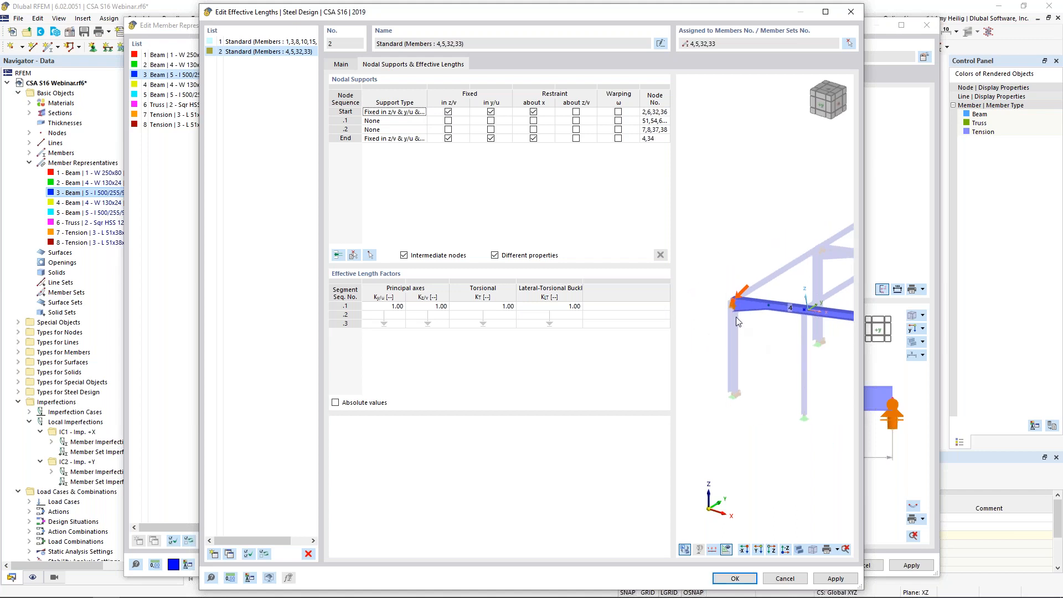
scroll(736, 321, up, 4)
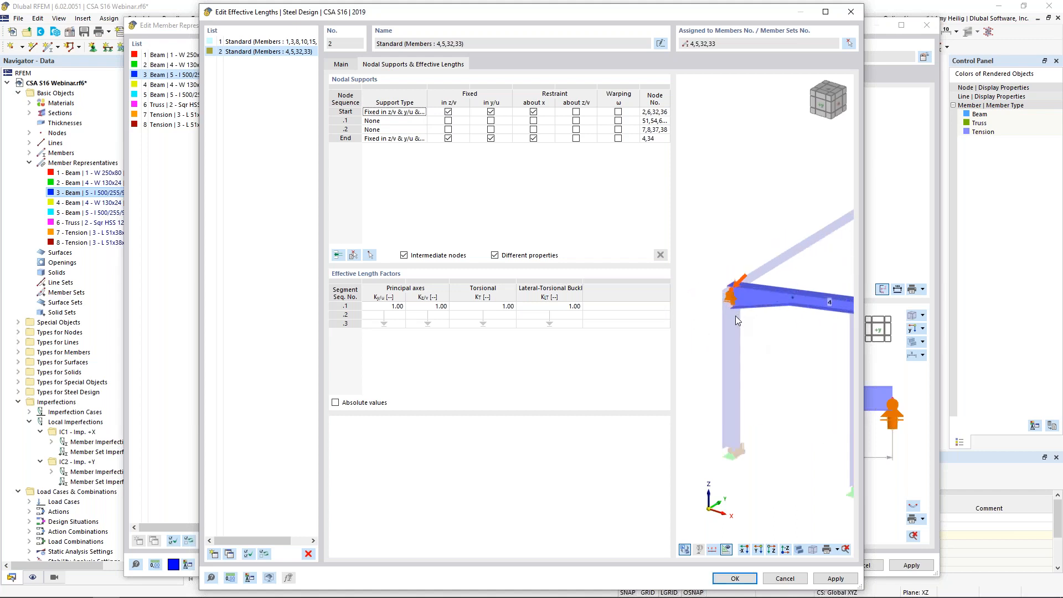
Fix the end beams' intermediate node .2 in z/v and y/u where the column supports the beam.
click(504, 113)
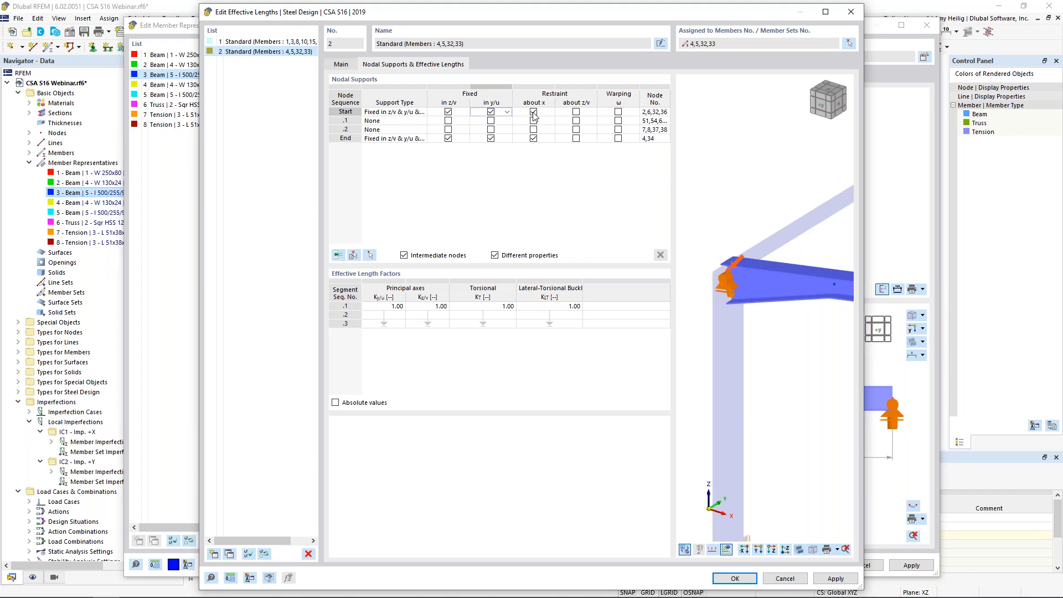
click(483, 121)
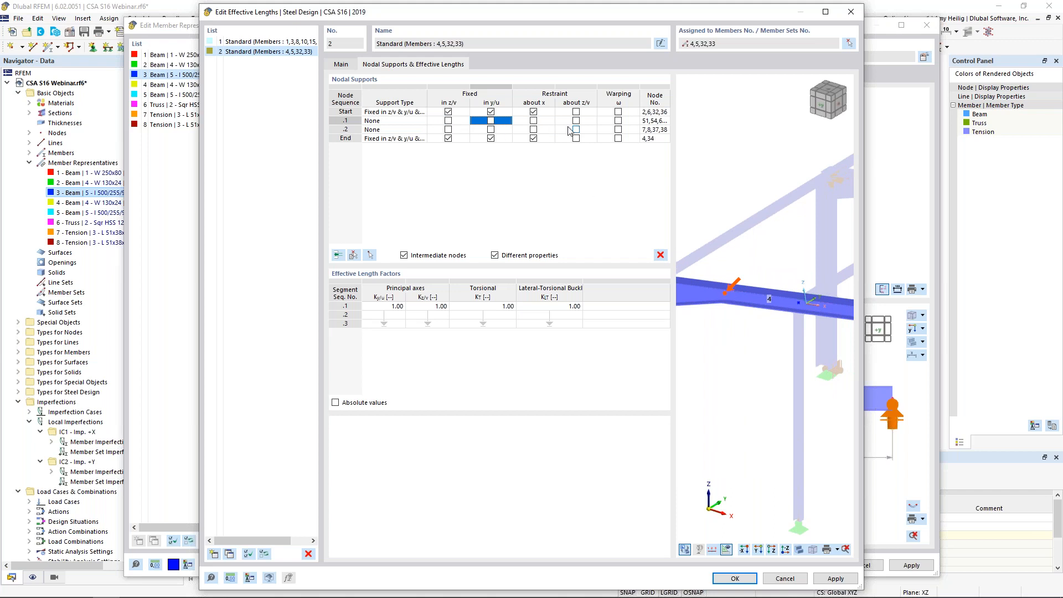
click(479, 130)
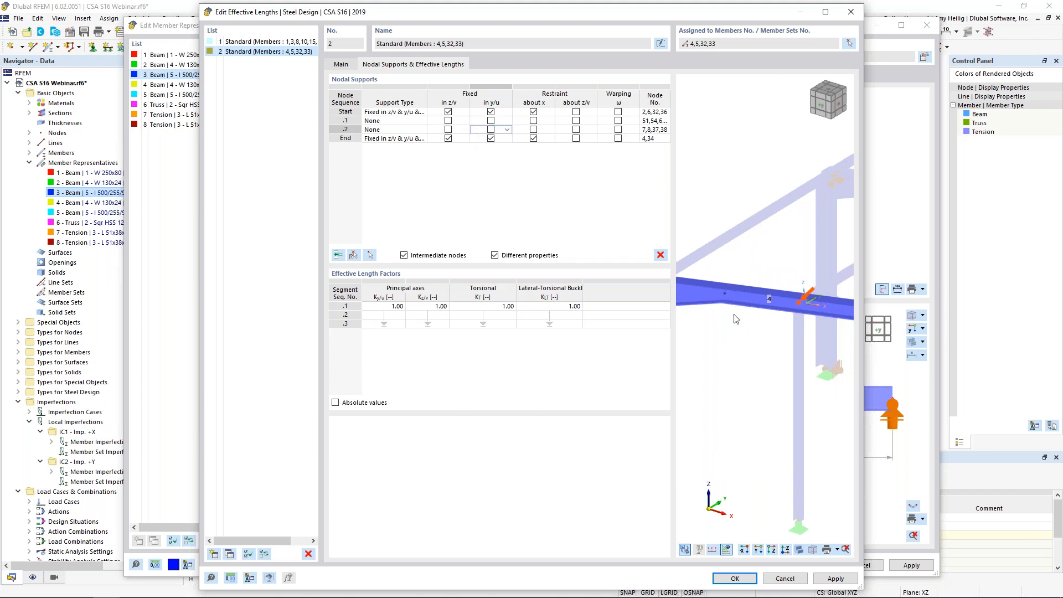
middle_drag(793, 337, 738, 280)
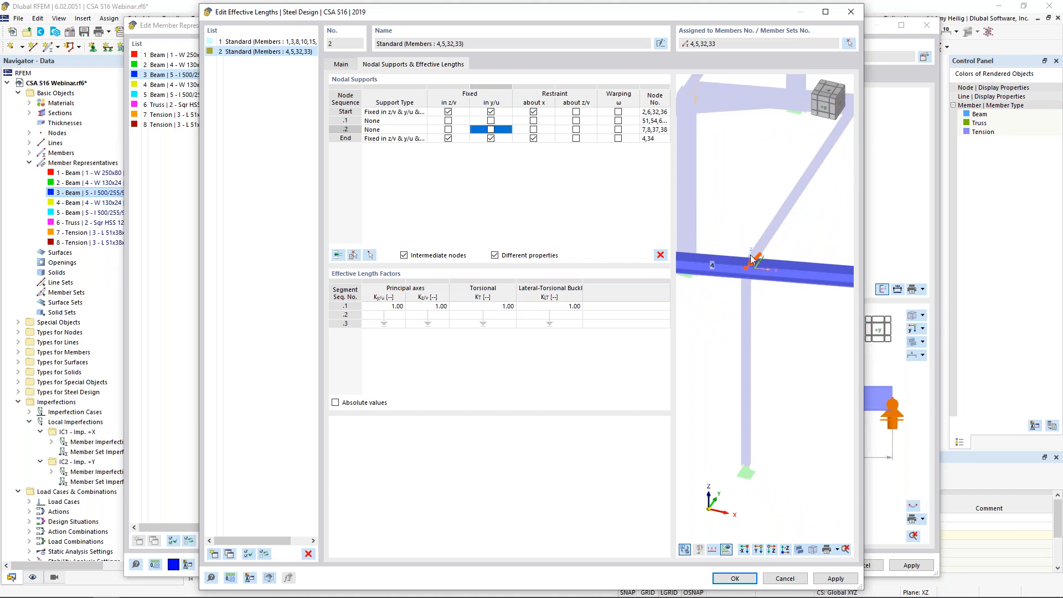
click(449, 130)
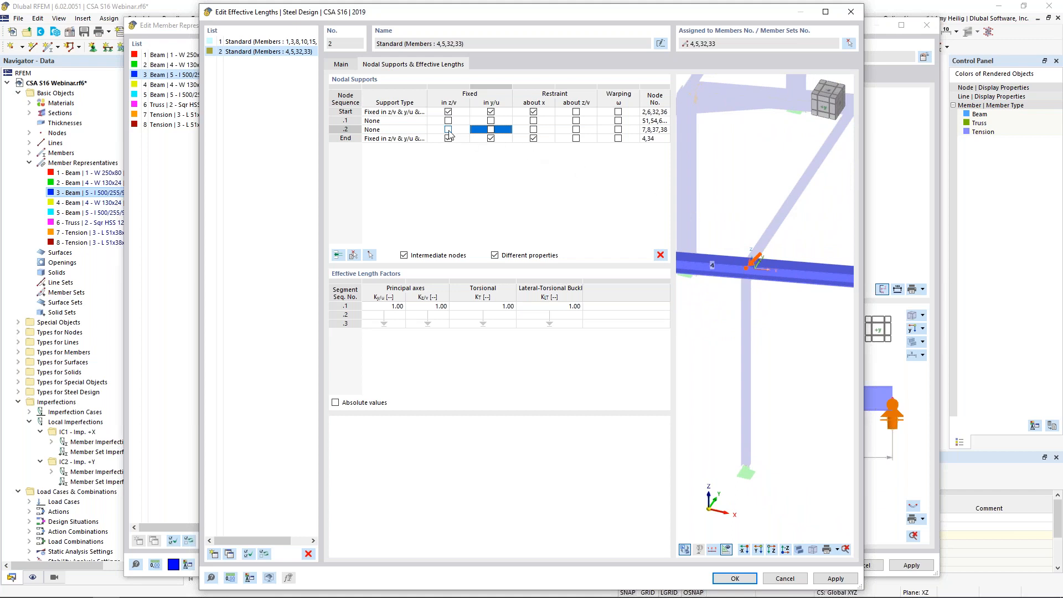
click(491, 131)
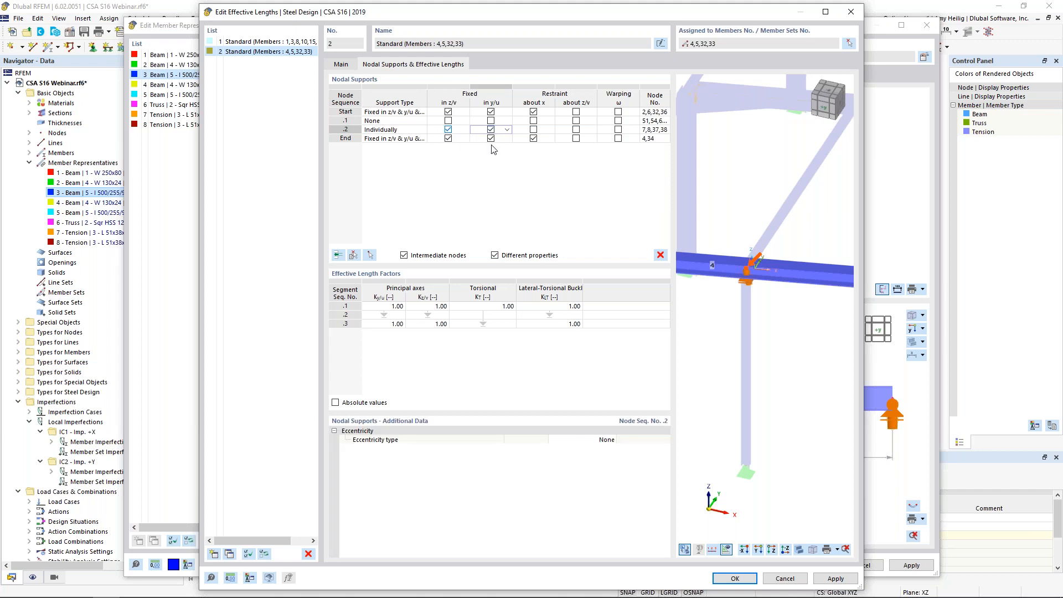
Remove the restraint about x from the End nodal support of the end beams.
middle_drag(806, 331, 690, 314)
middle_drag(789, 316, 740, 318)
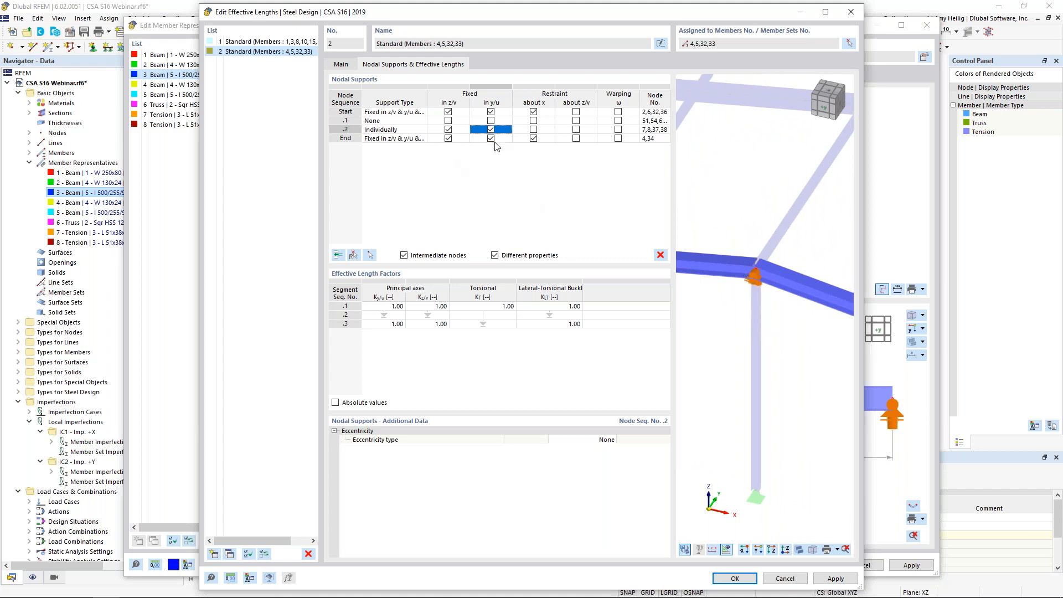
click(533, 139)
click(533, 139)
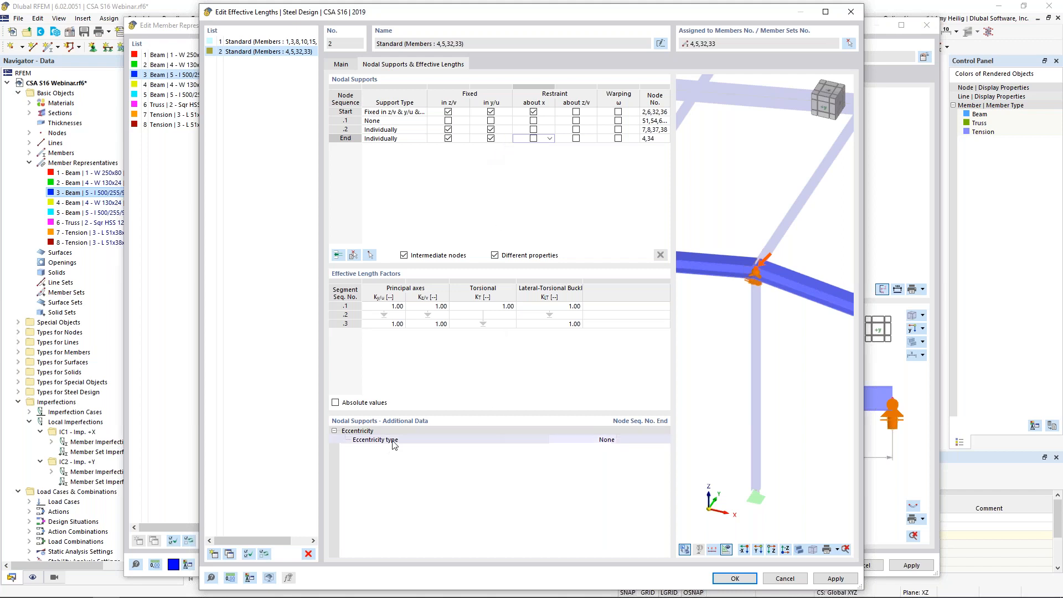
Review the End support's eccentricity types, keep None, and accept the effective lengths together with member representative 3.
click(588, 440)
click(612, 440)
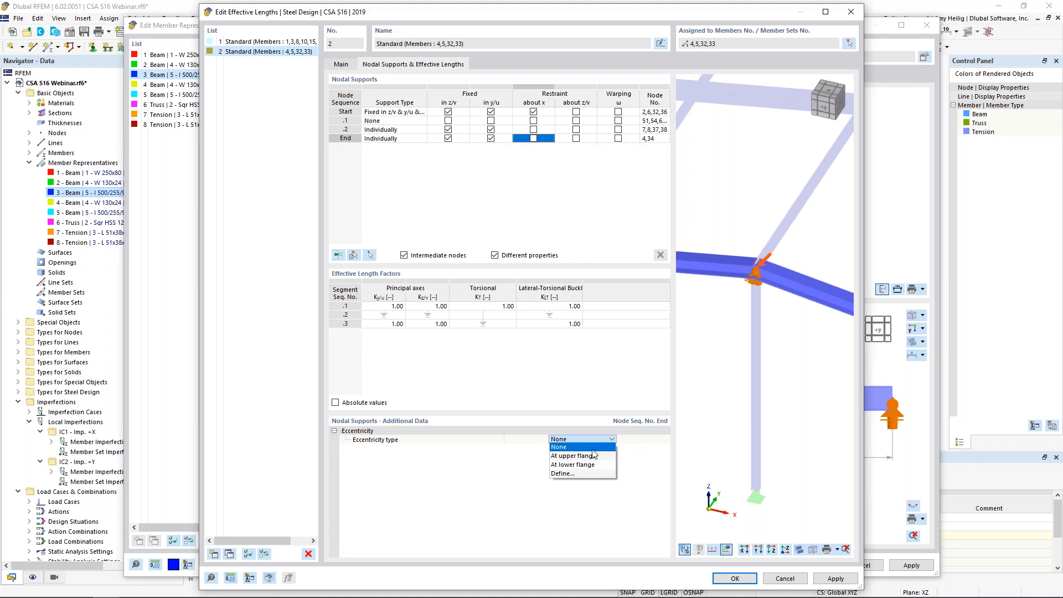
click(631, 456)
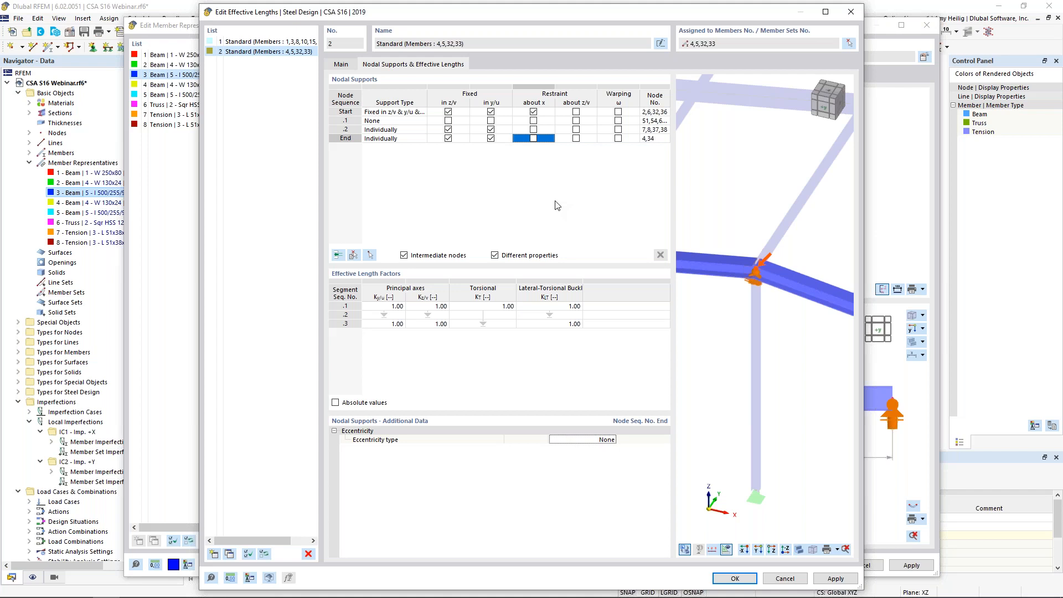
click(727, 581)
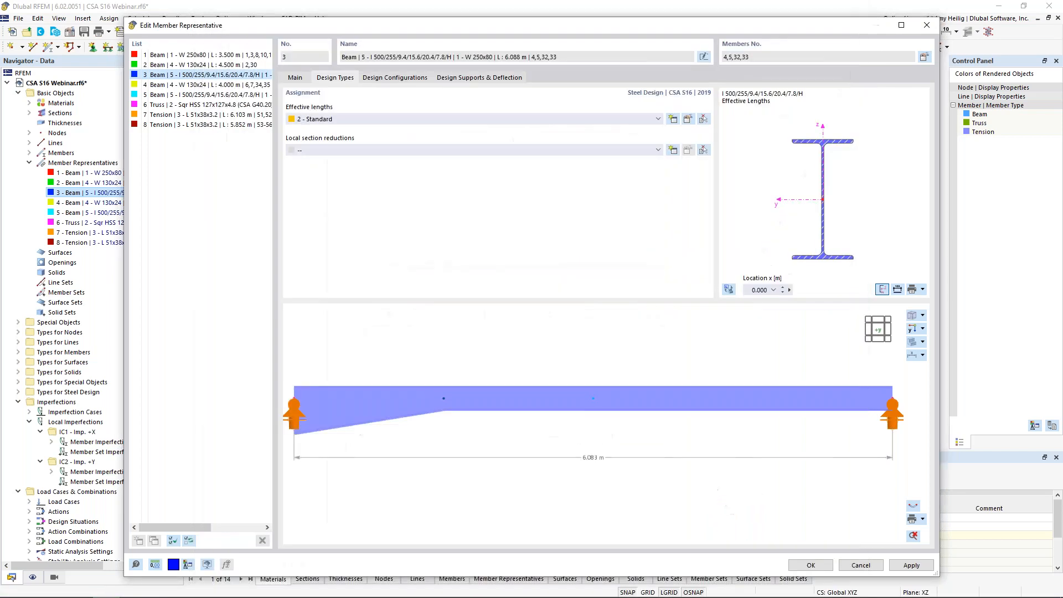
click(797, 569)
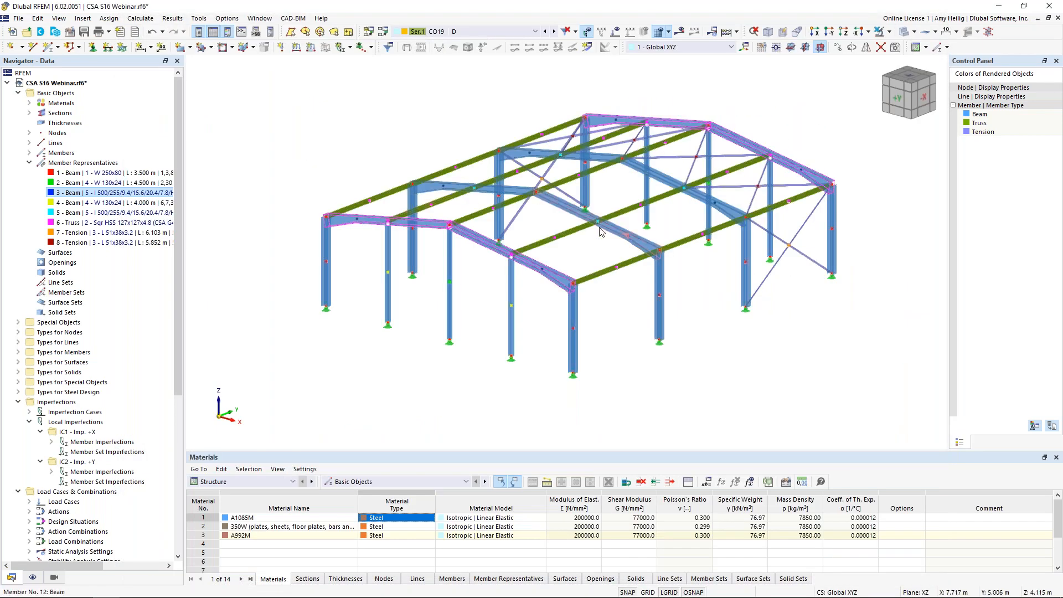
Activate design properties for the tapered interior beams in member representative 5 and open its steel design types.
click(70, 218)
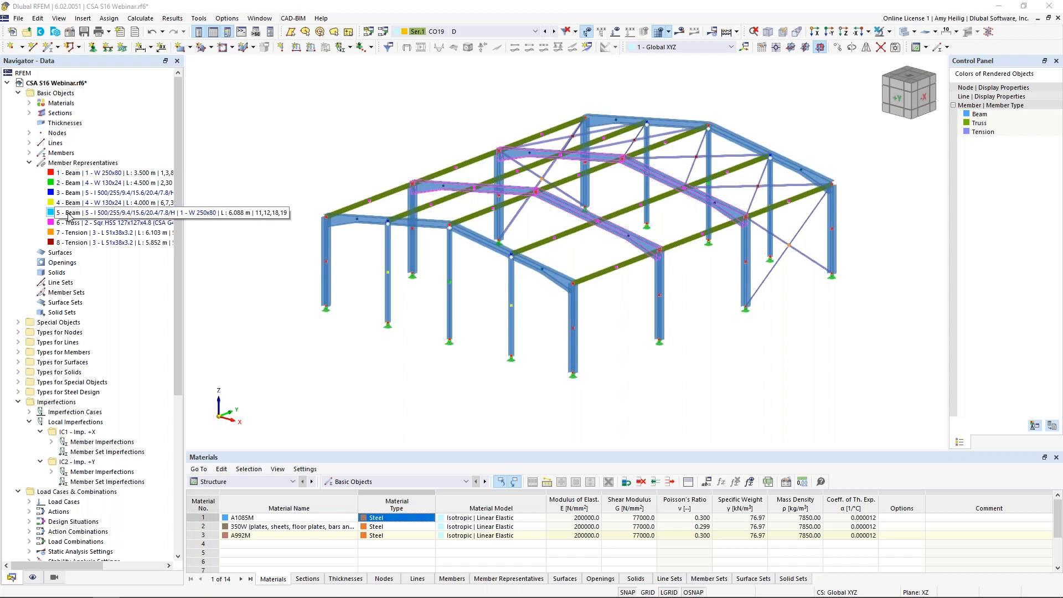
double_click(70, 218)
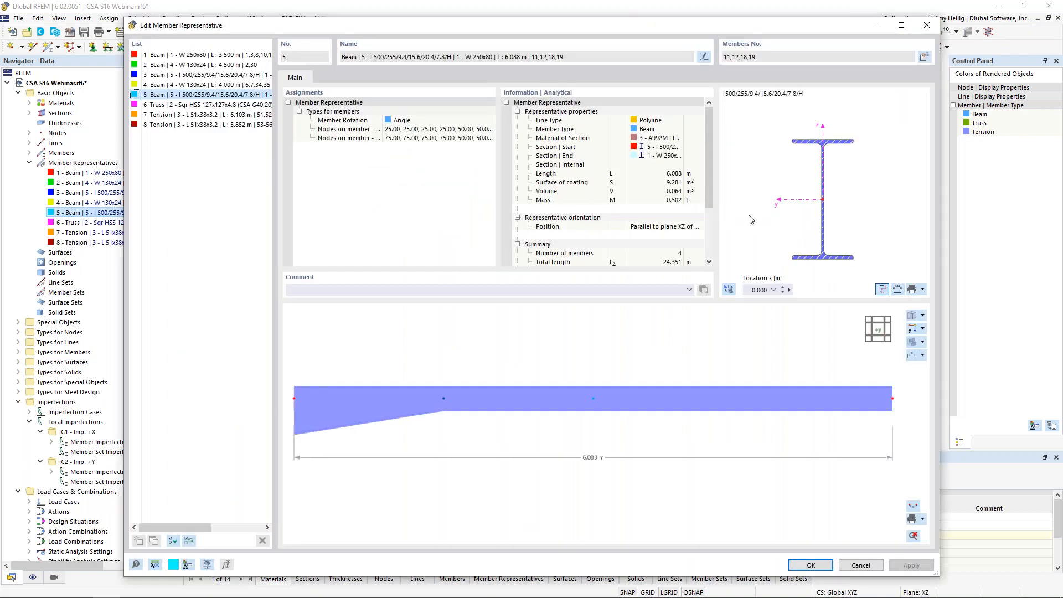
click(924, 57)
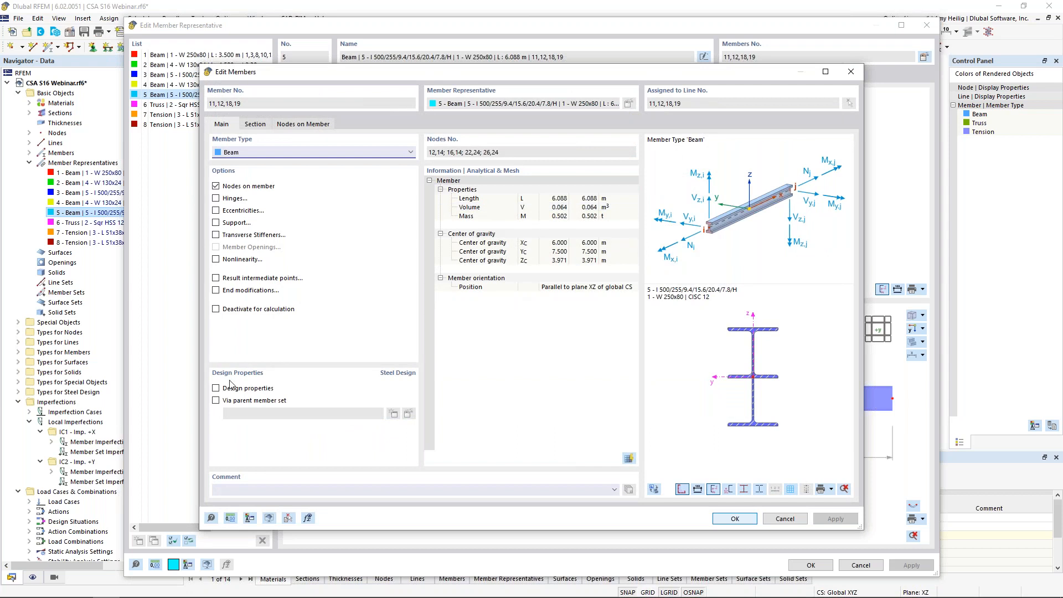
click(215, 389)
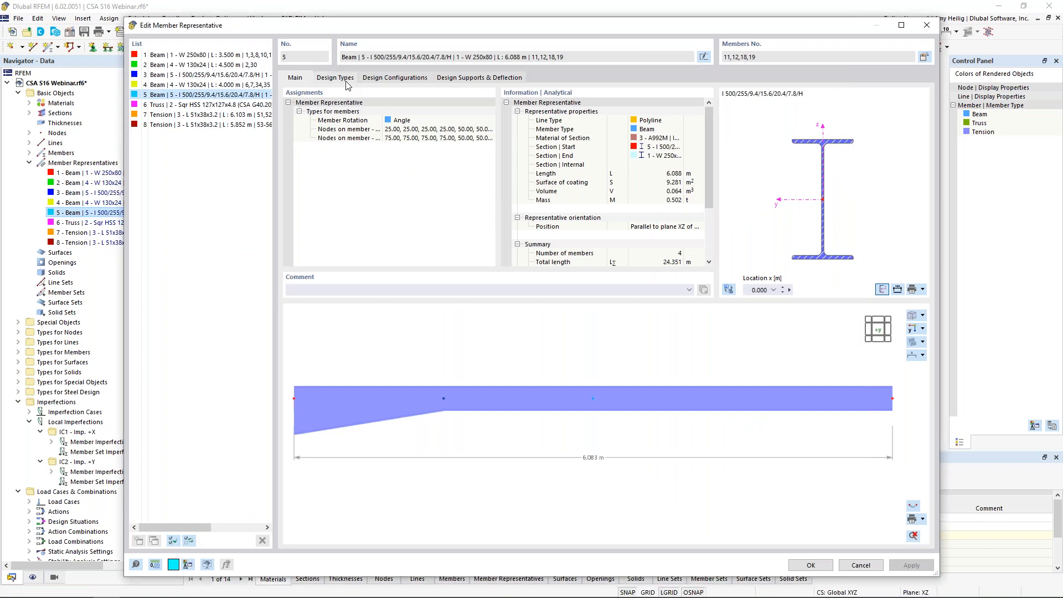
click(342, 81)
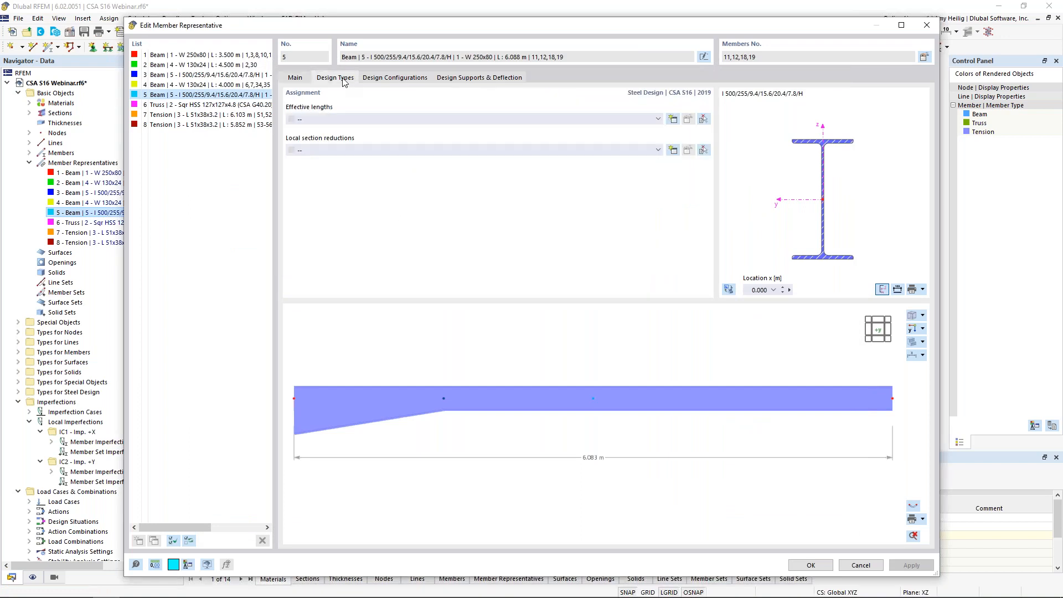
Create a third Standard effective lengths type with default settings for members 11,12,18,19 and display them in its model preview.
click(673, 119)
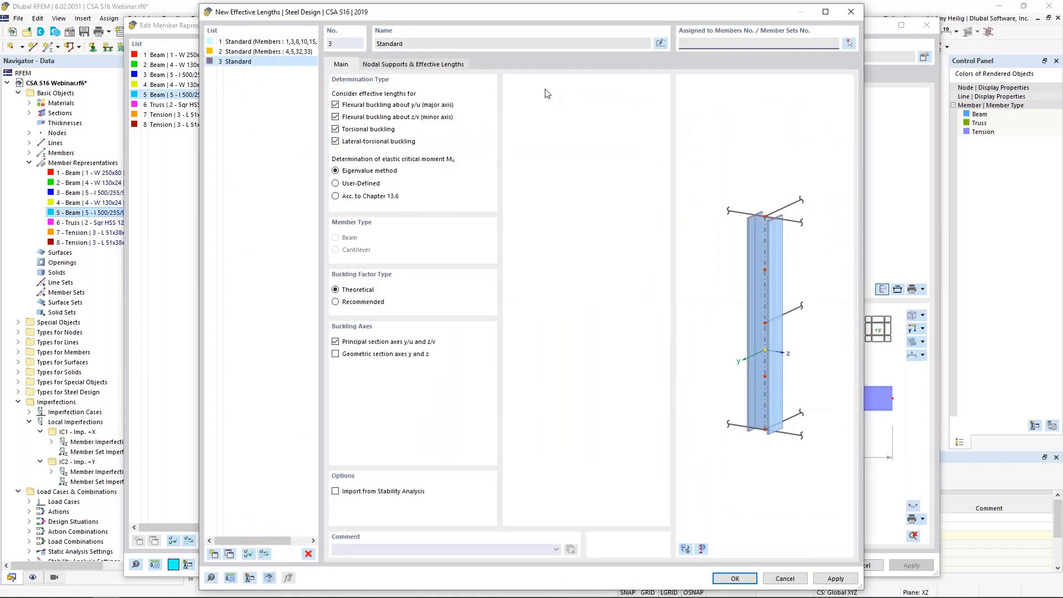
click(735, 577)
click(687, 120)
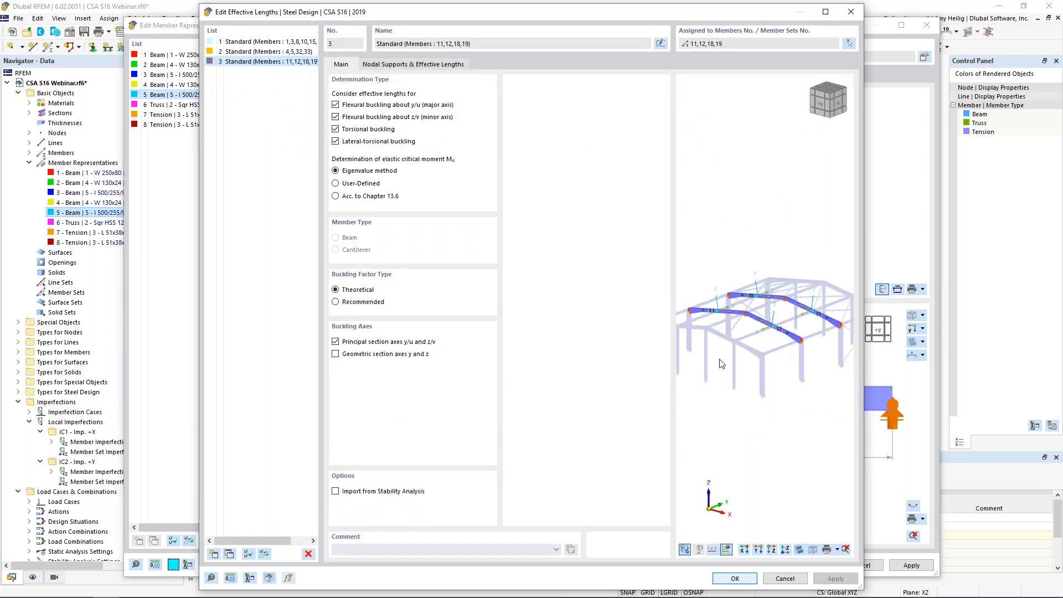
scroll(705, 311, up, 5)
middle_drag(709, 327, 786, 343)
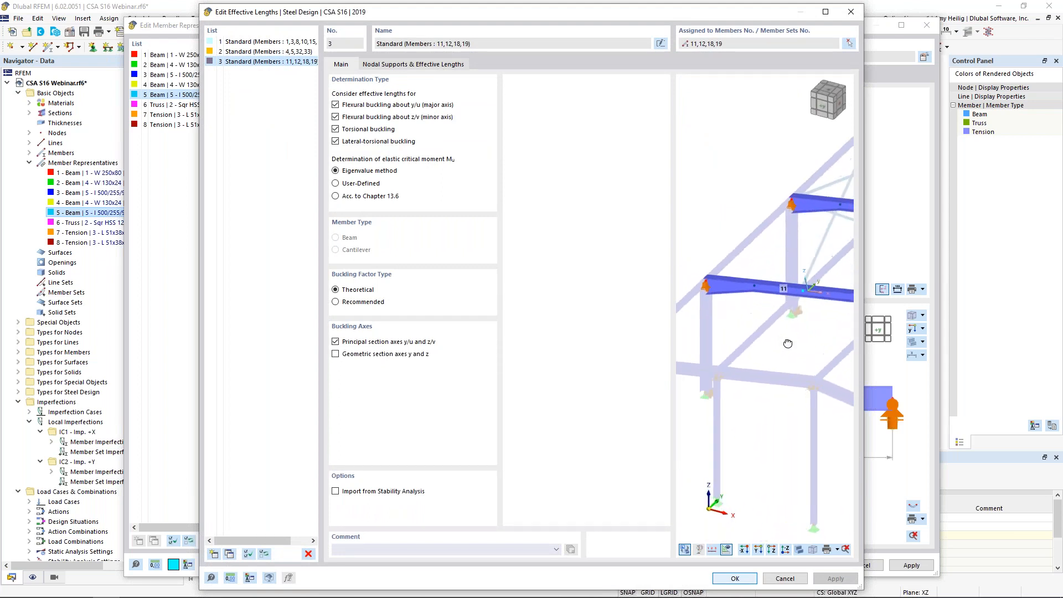
Enable intermediate nodes in the interior beams' effective lengths and add the two nodes along the beam to the nodal supports.
click(386, 64)
click(403, 255)
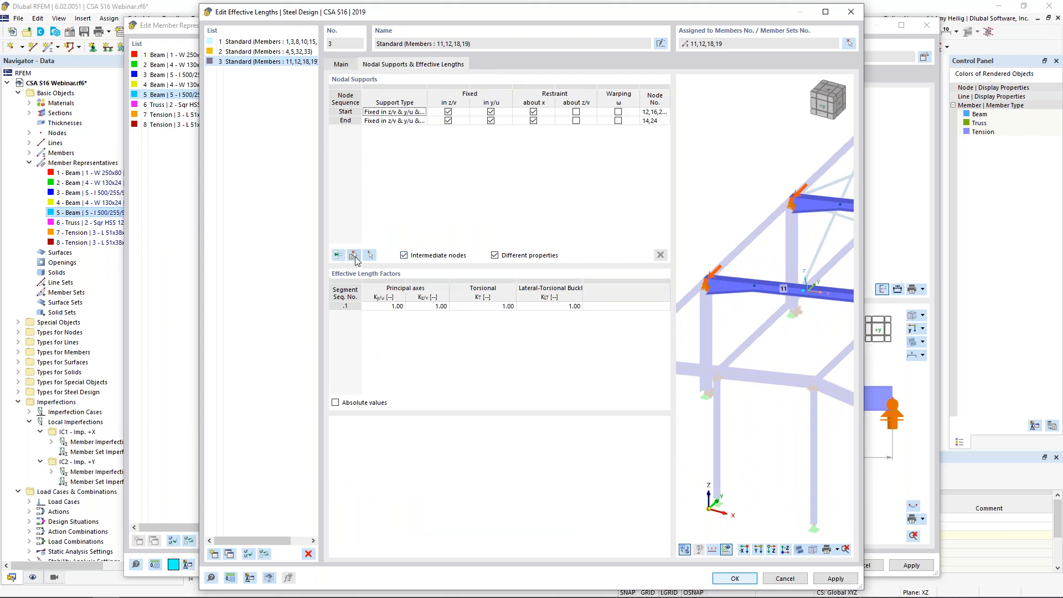
click(355, 256)
click(442, 185)
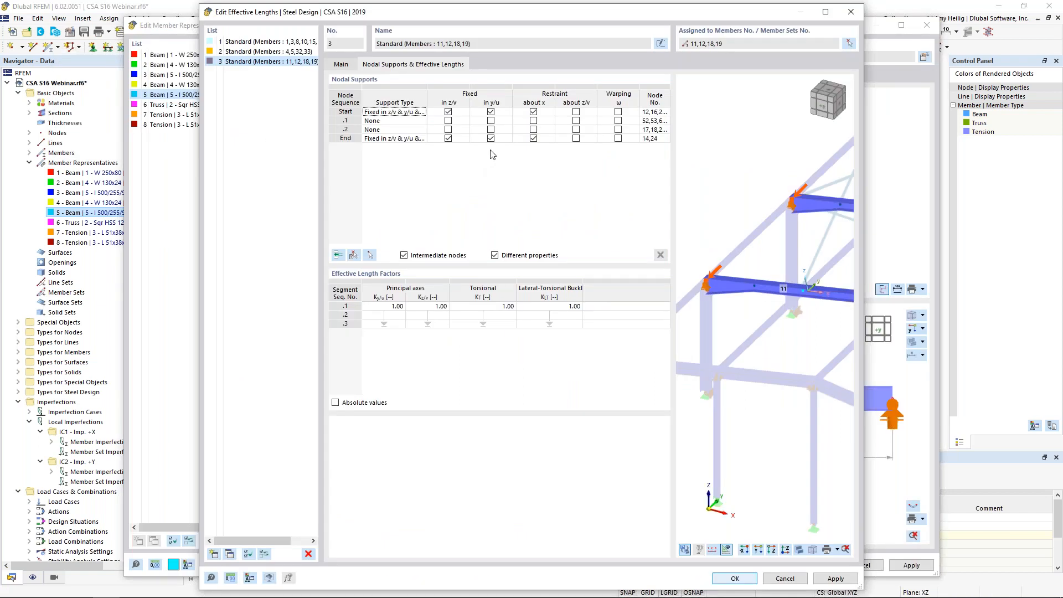
Locate the interior beams' support nodes in the preview and fix intermediate node .2 in y/u only.
click(463, 113)
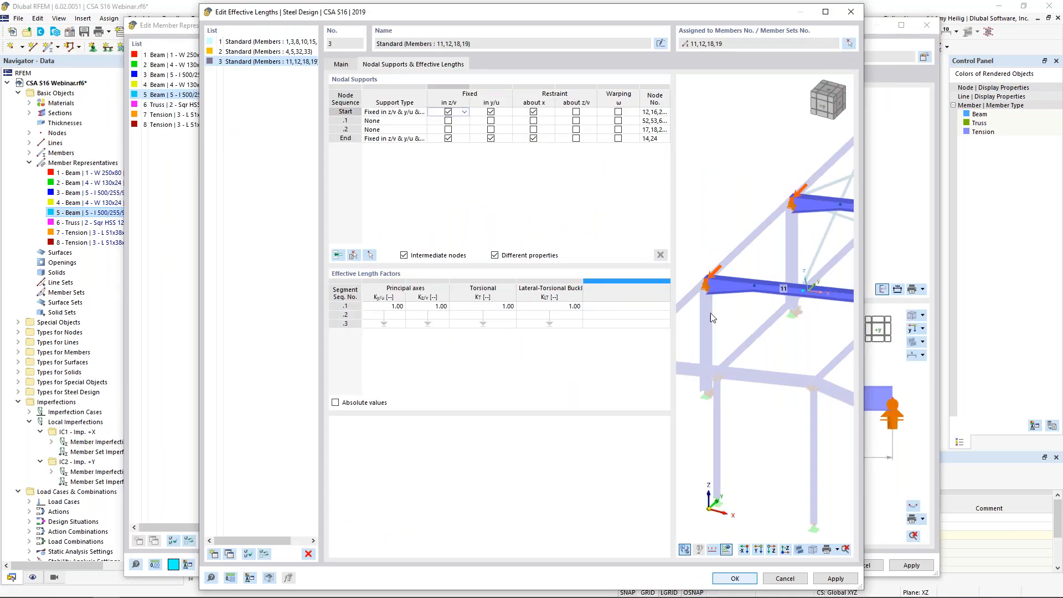
scroll(717, 304, up, 2)
scroll(717, 304, up, 1)
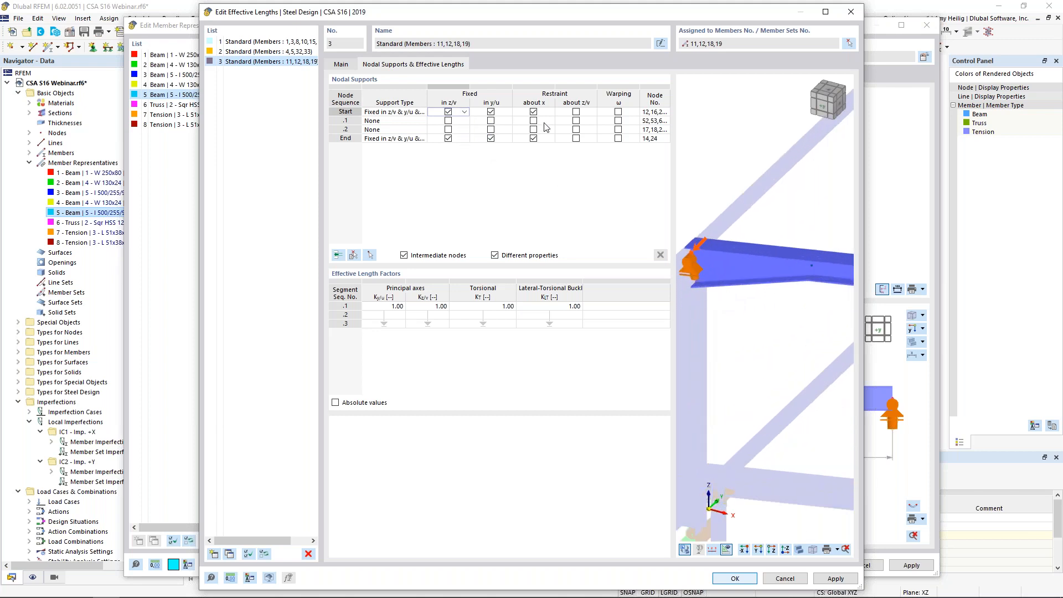
scroll(764, 312, down, 1)
middle_drag(764, 312, 704, 294)
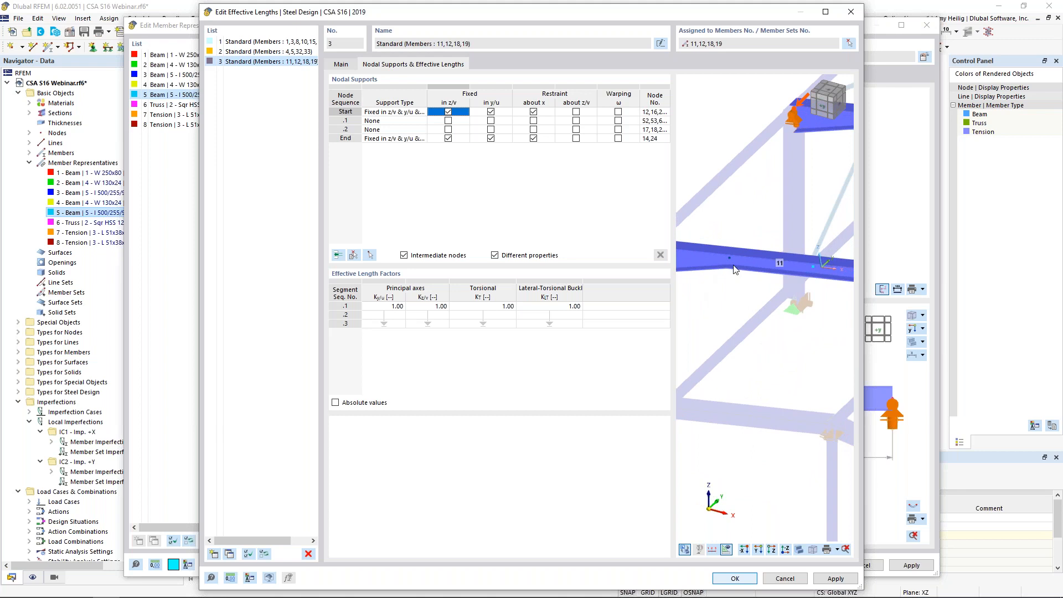
middle_drag(797, 311, 756, 297)
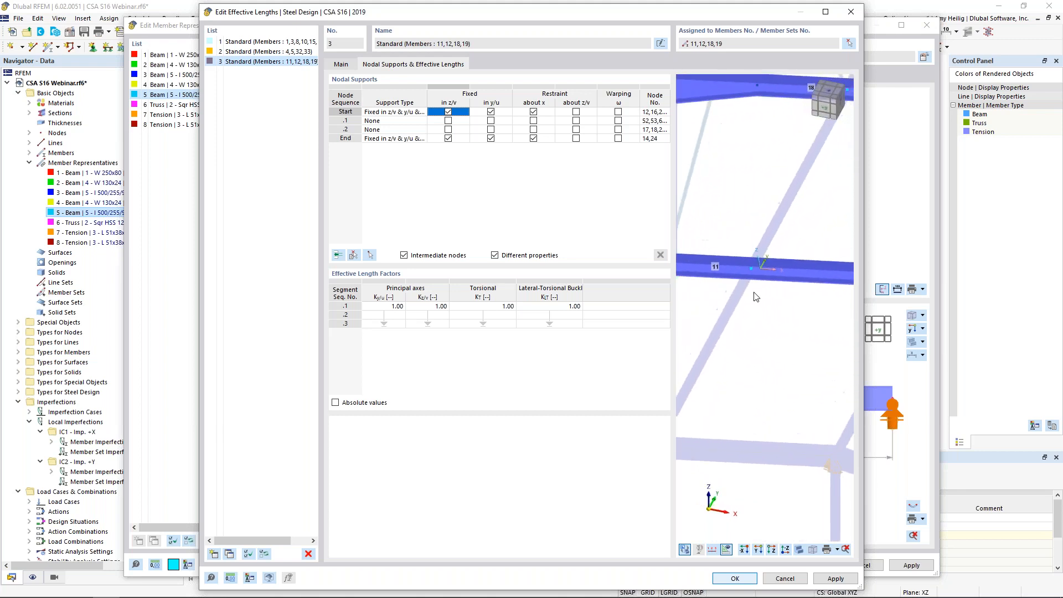
click(479, 132)
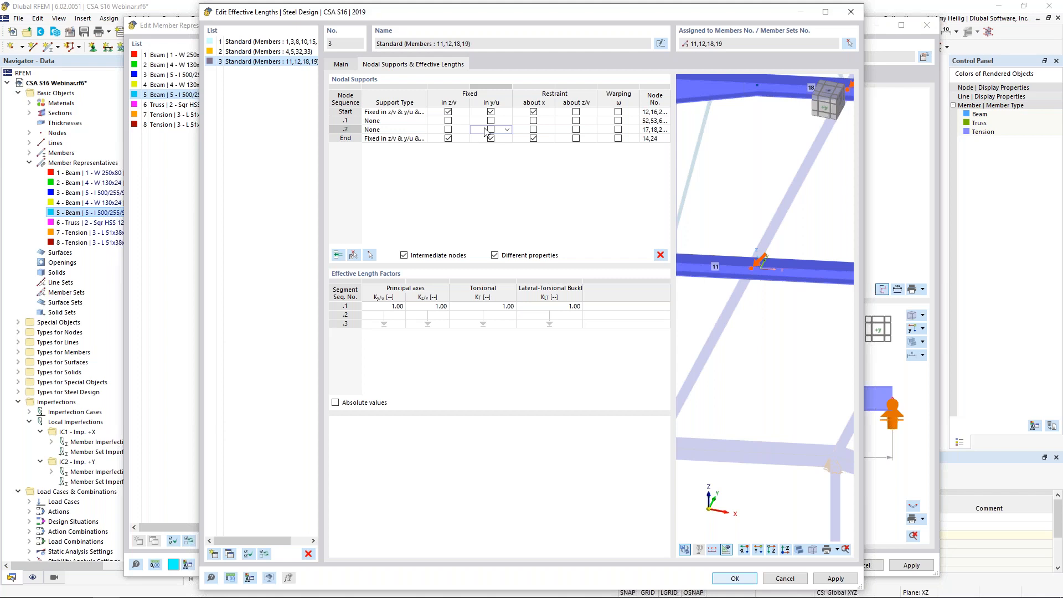
click(491, 131)
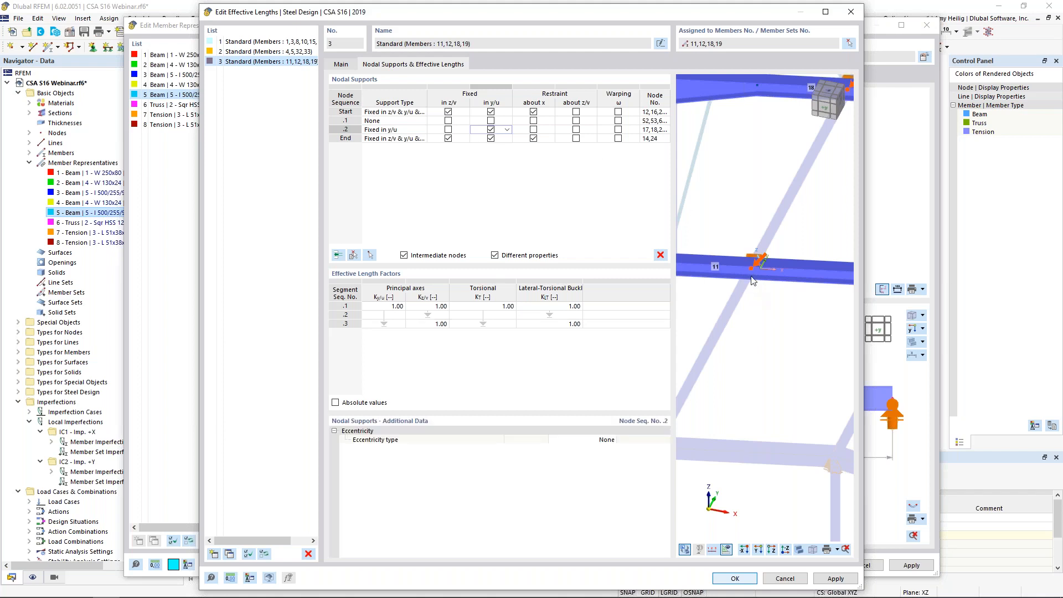
Clear the z/v fixity and the restraint about x at the interior beams' End node, and accept the effective lengths.
middle_drag(803, 335, 730, 318)
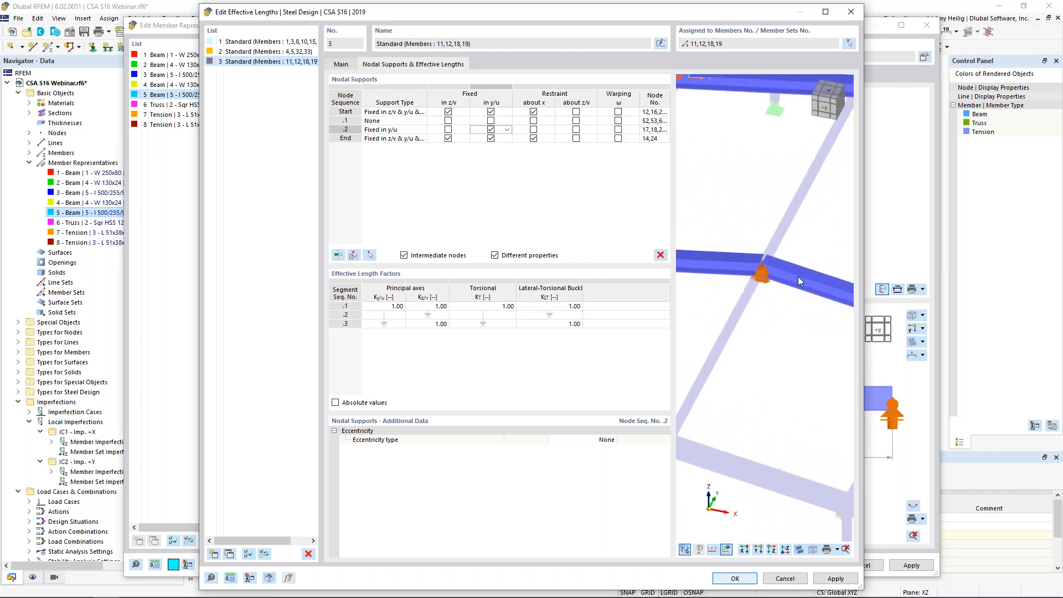
click(448, 139)
click(533, 138)
click(532, 138)
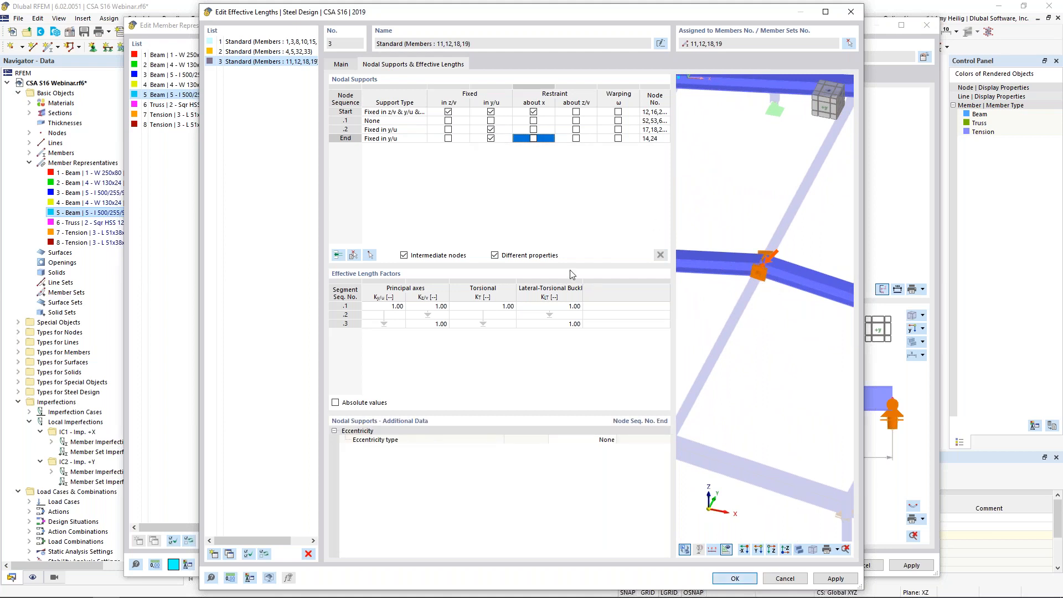
key(Return)
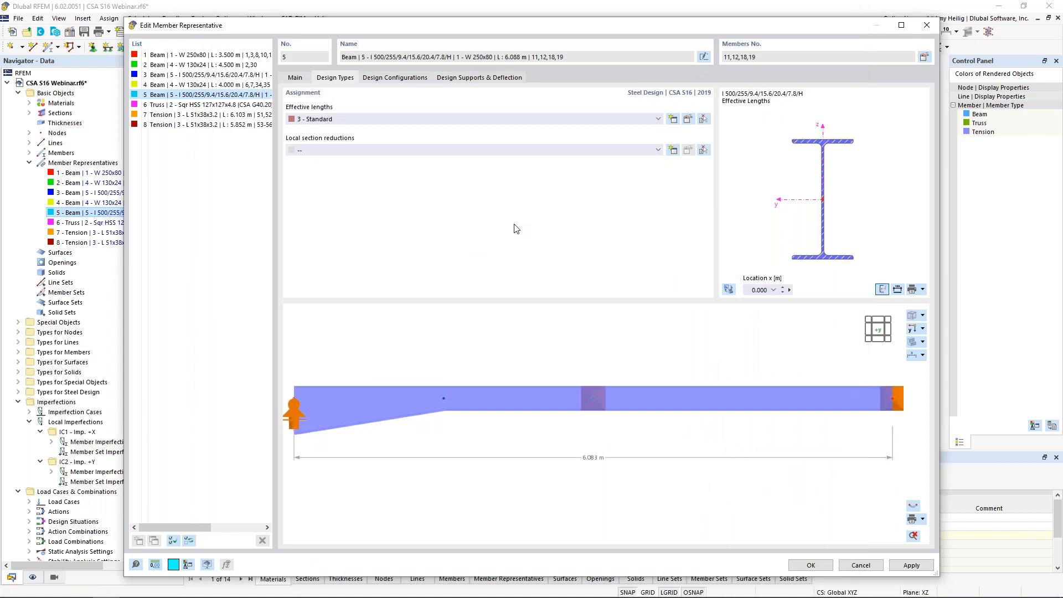
Review the main and stability parameters of the Default ultimate configuration for member representative 5 and keep its settings.
click(415, 78)
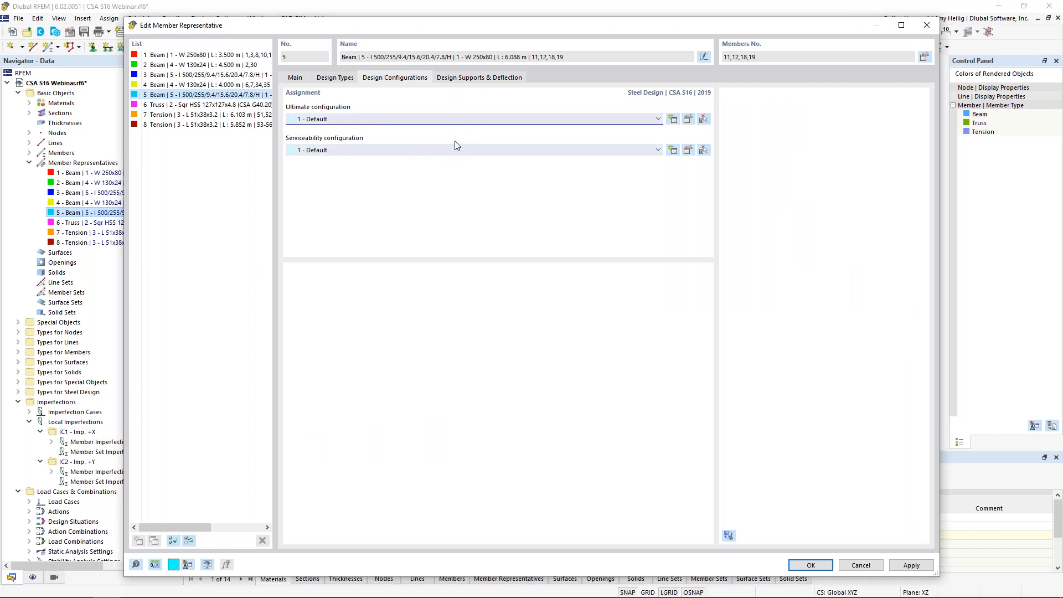
click(688, 120)
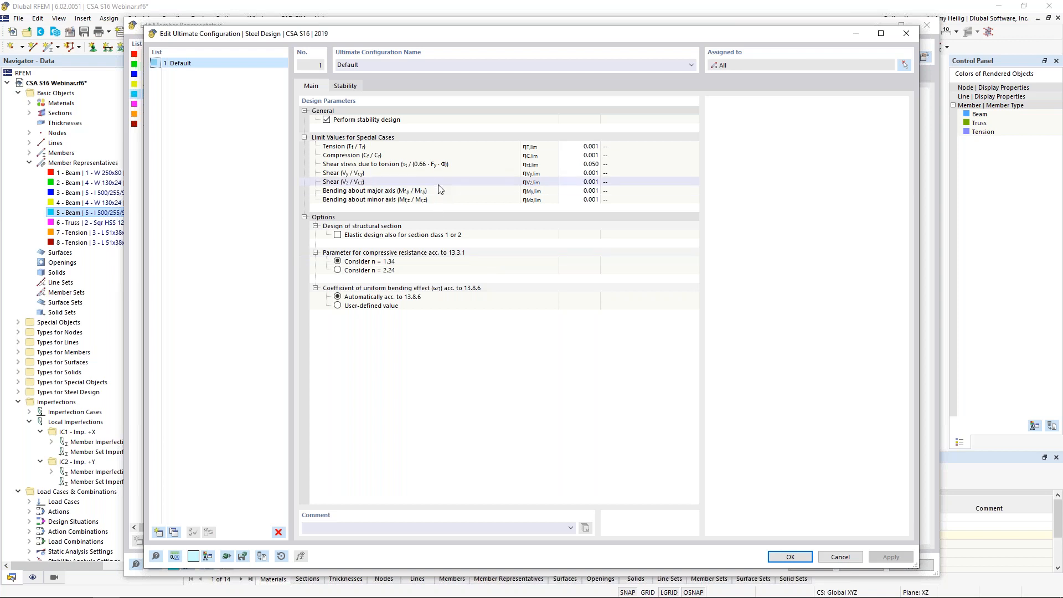
click(346, 87)
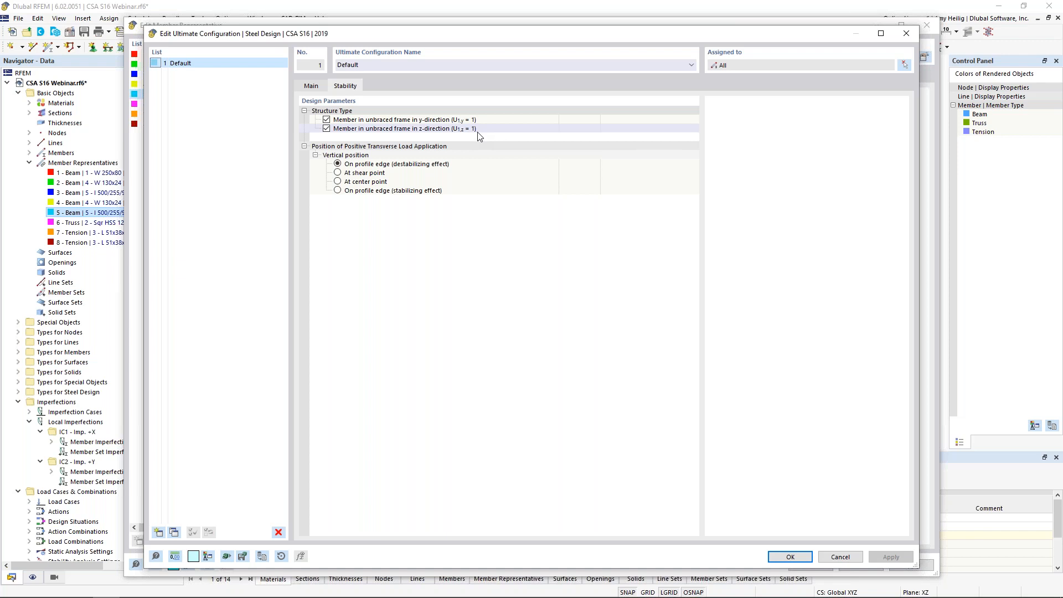
click(786, 556)
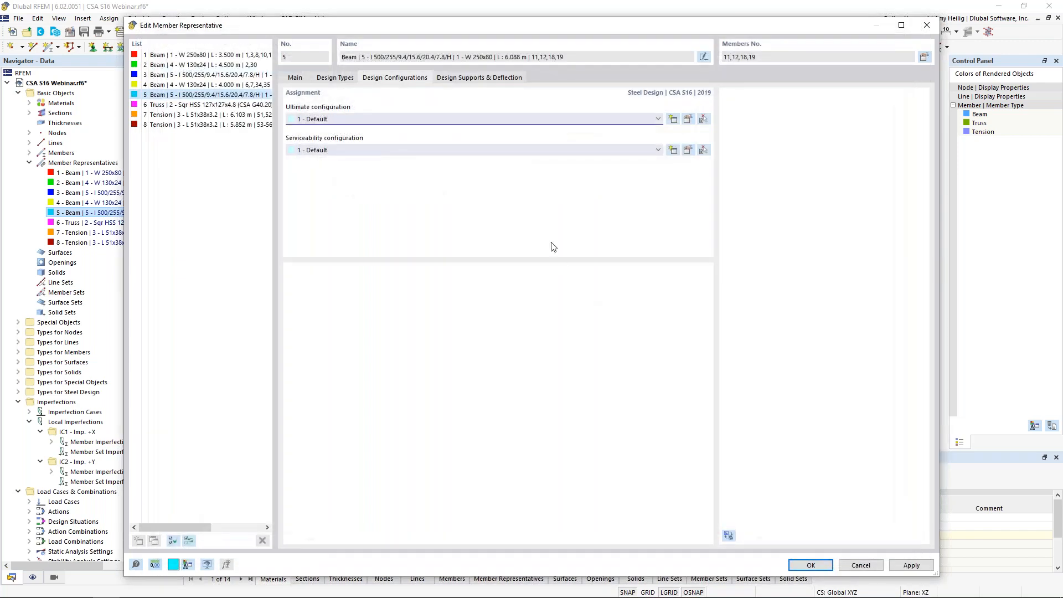
Review the Default serviceability configuration's deflection limits and the design support and deflection settings of member representative 5, and accept the representative.
click(688, 151)
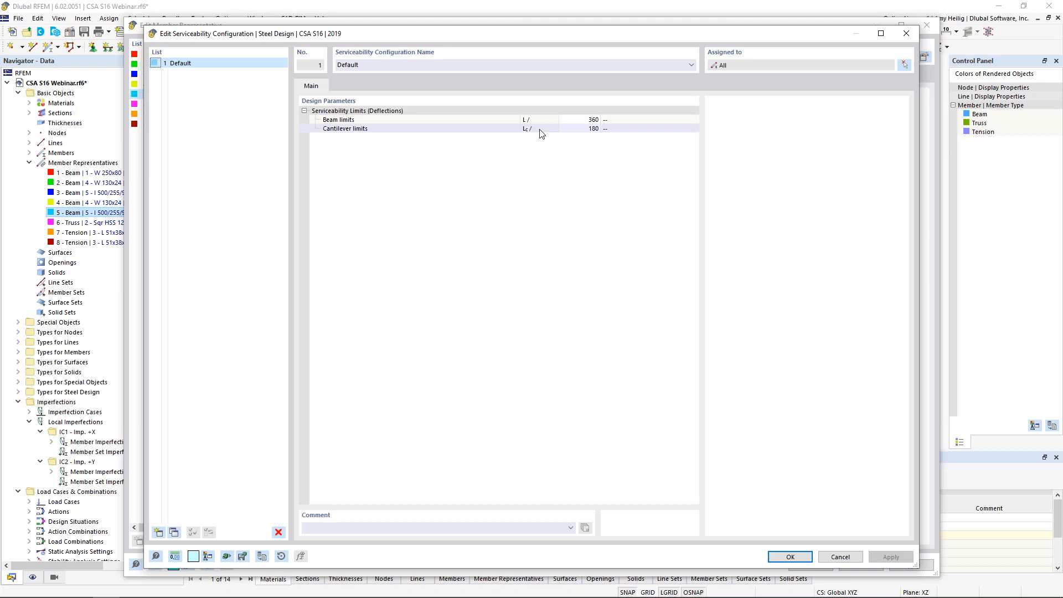
click(577, 129)
key(Up)
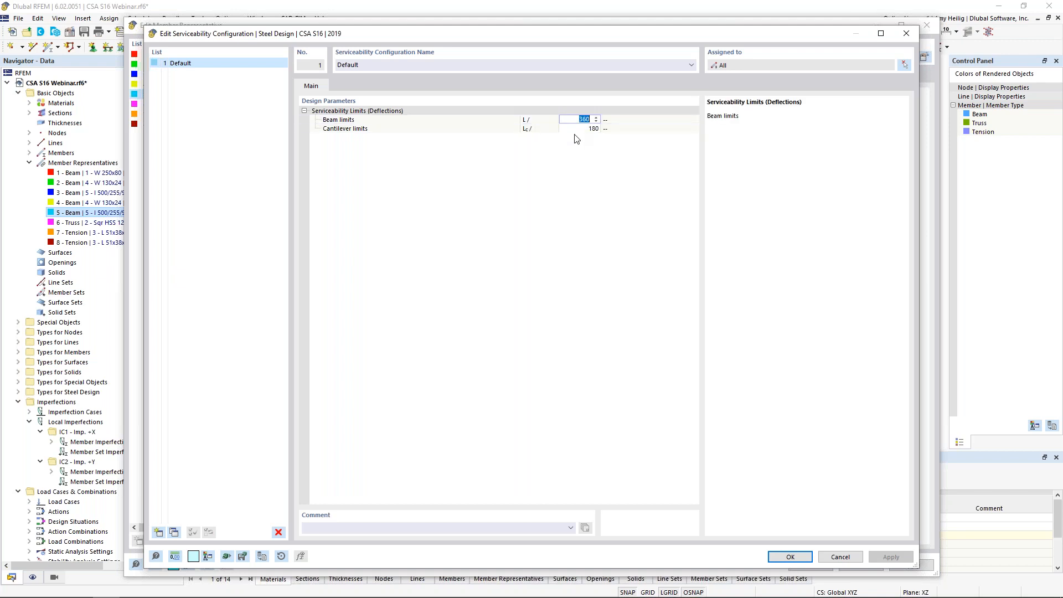
click(791, 557)
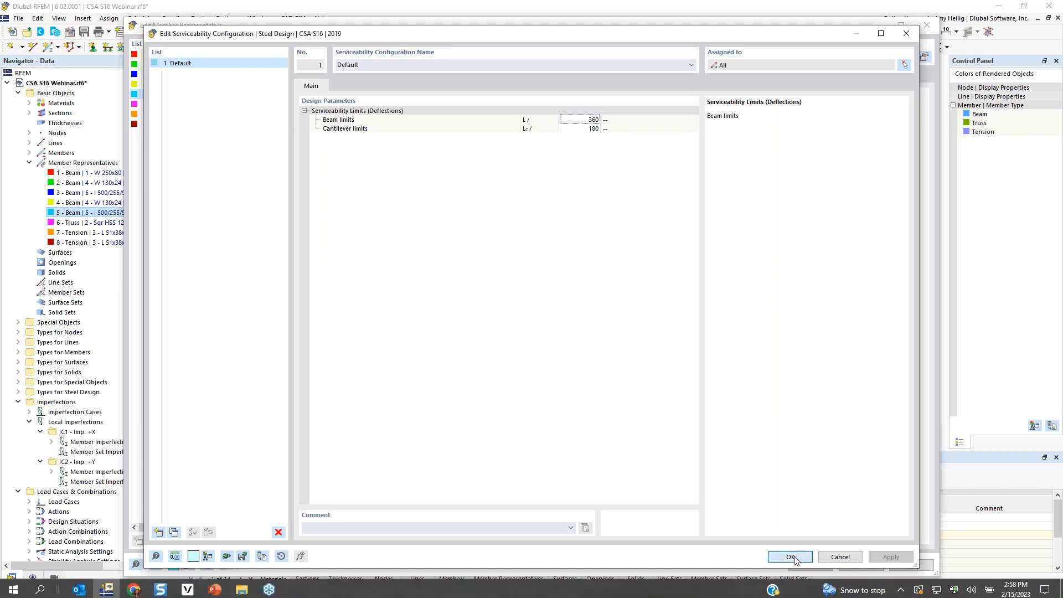
click(478, 78)
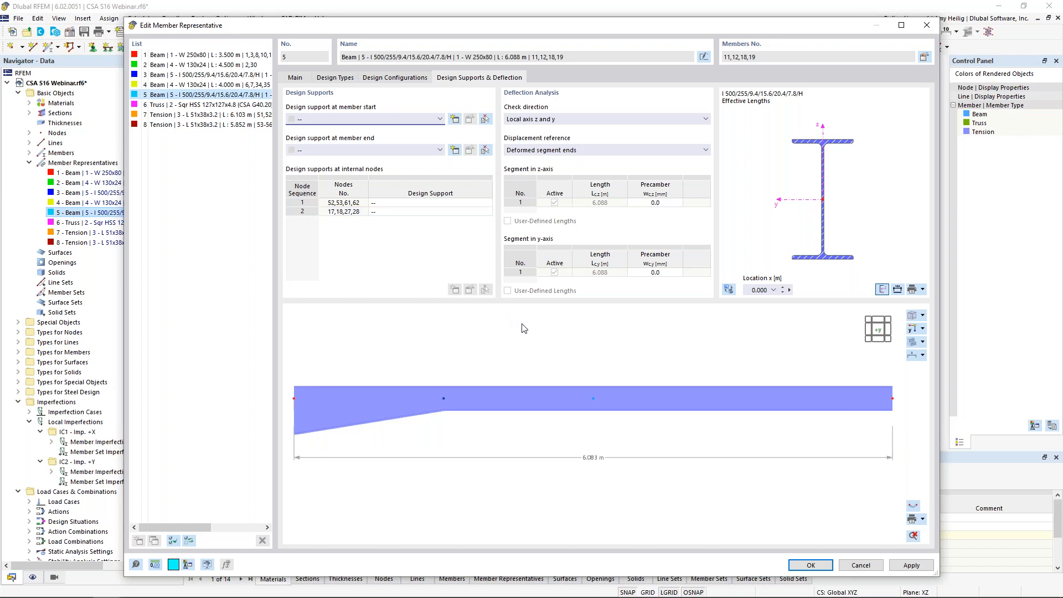
click(801, 567)
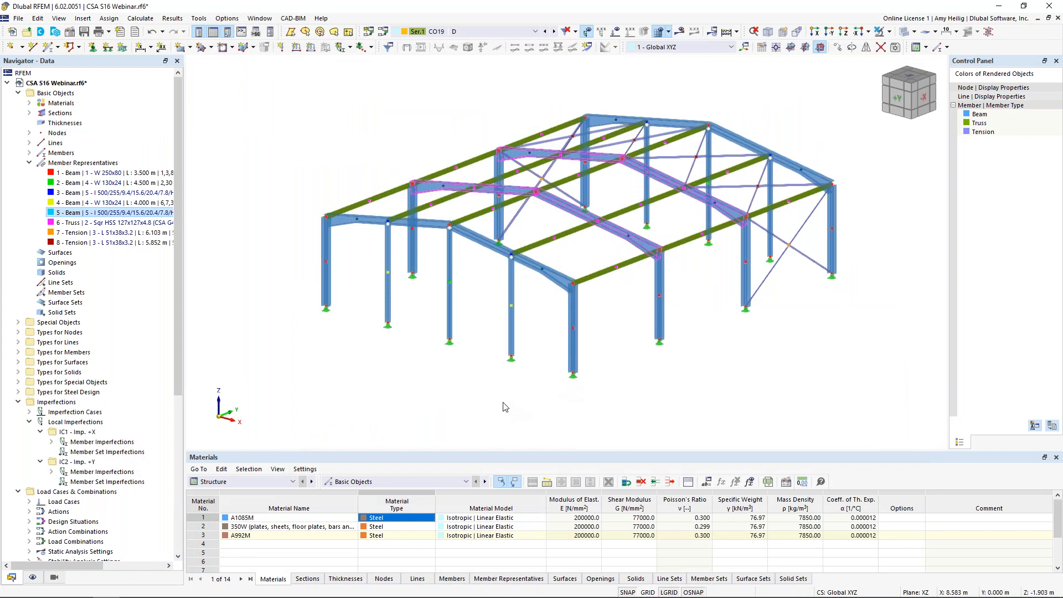
Enlarge the table area, show the Steel Design input data and review the design situations selected for design.
drag(489, 449, 490, 359)
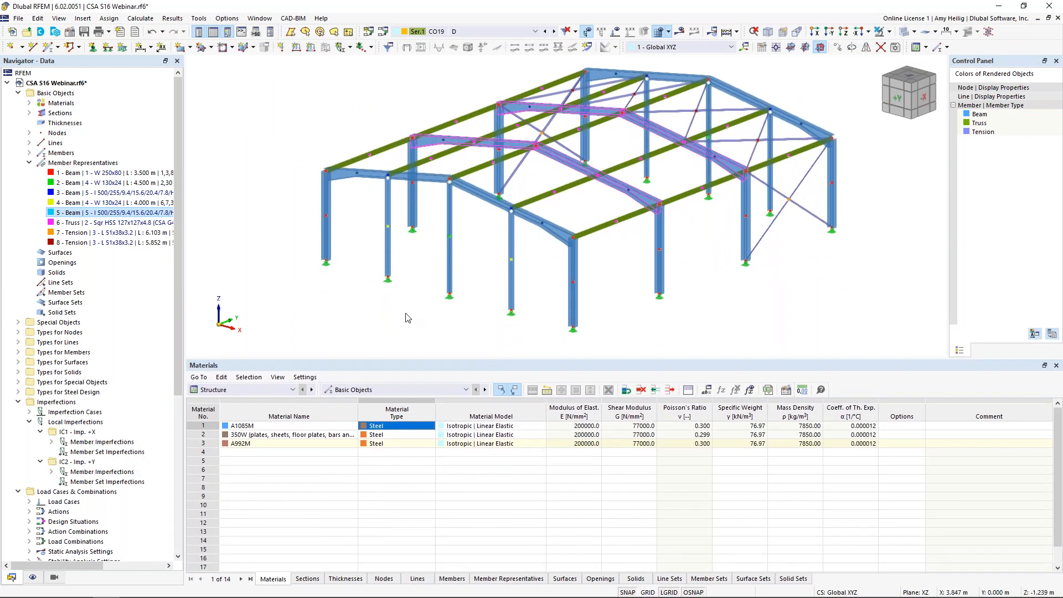
click(292, 393)
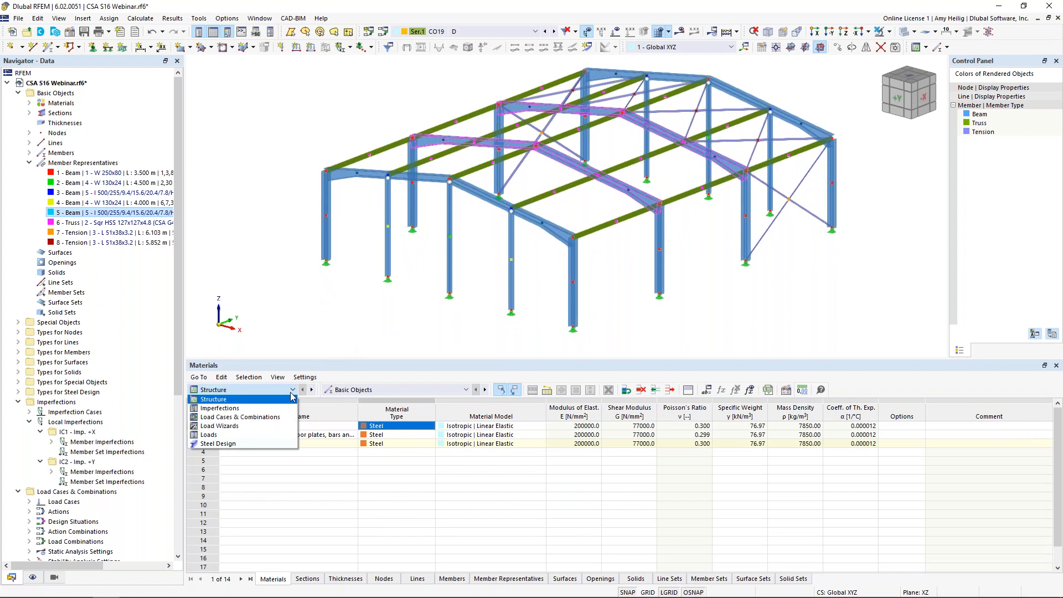
click(267, 444)
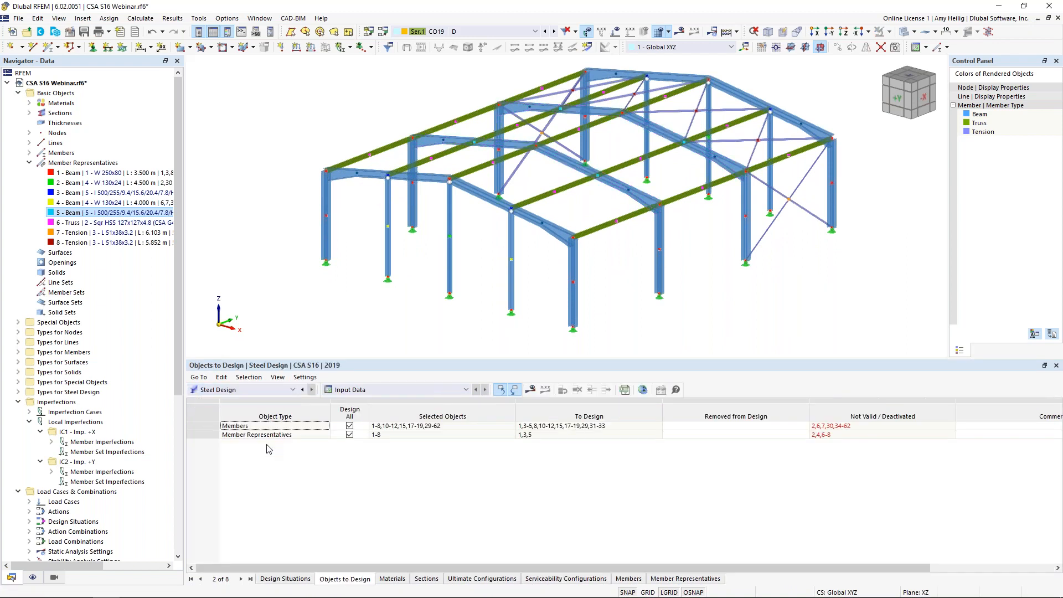
click(286, 579)
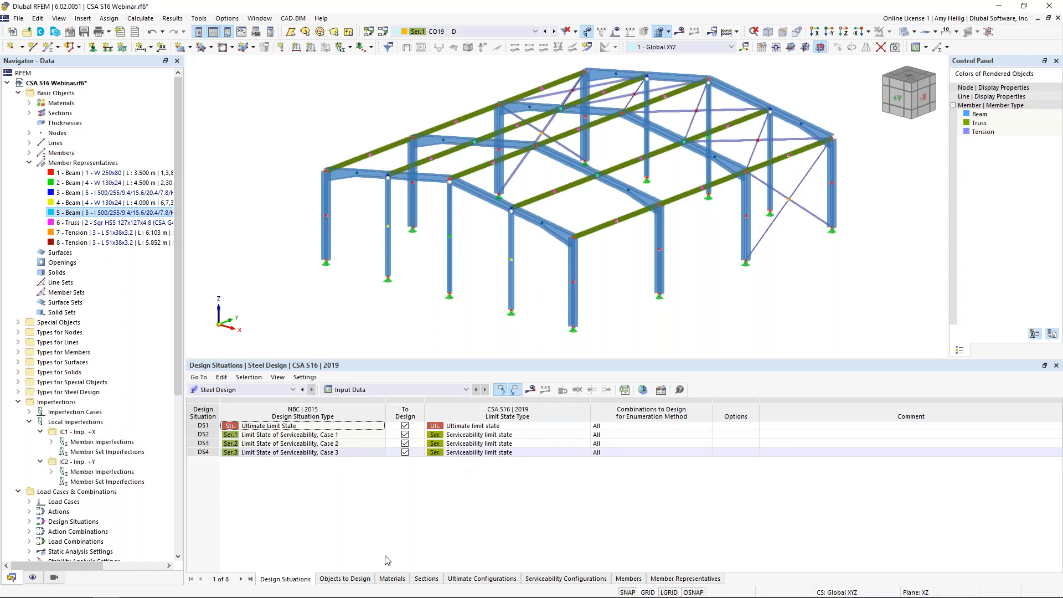
Remove the not valid members 2,6,7,30,34-62 from the steel design in the objects to design.
click(360, 579)
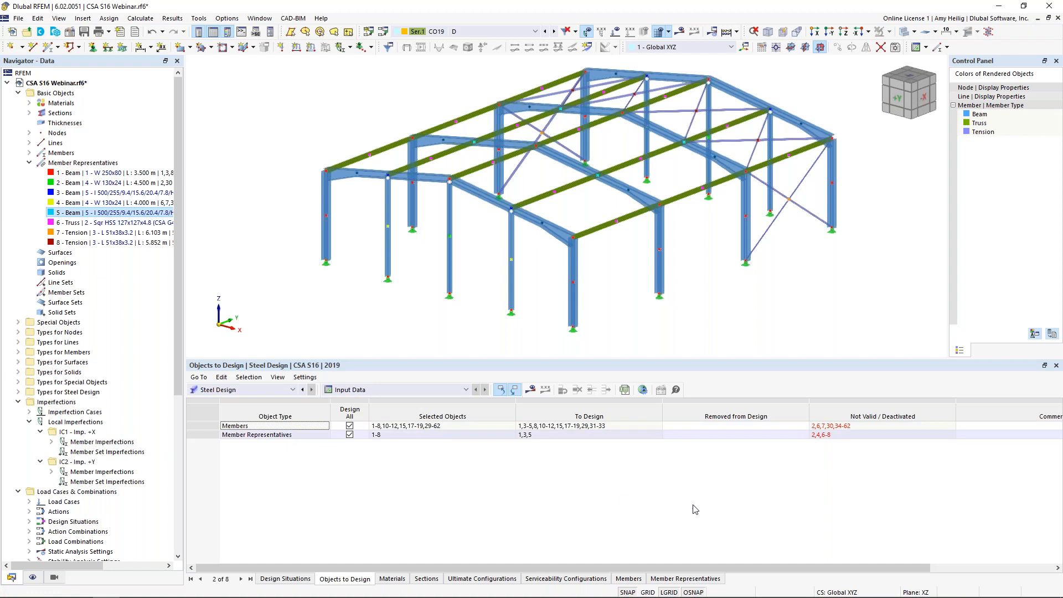
click(830, 425)
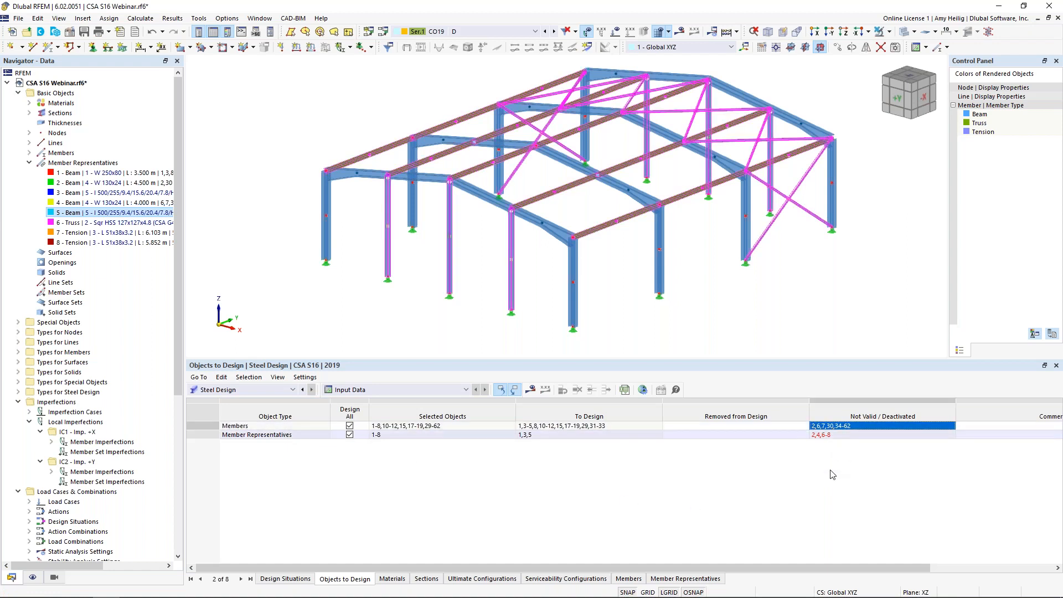
click(780, 426)
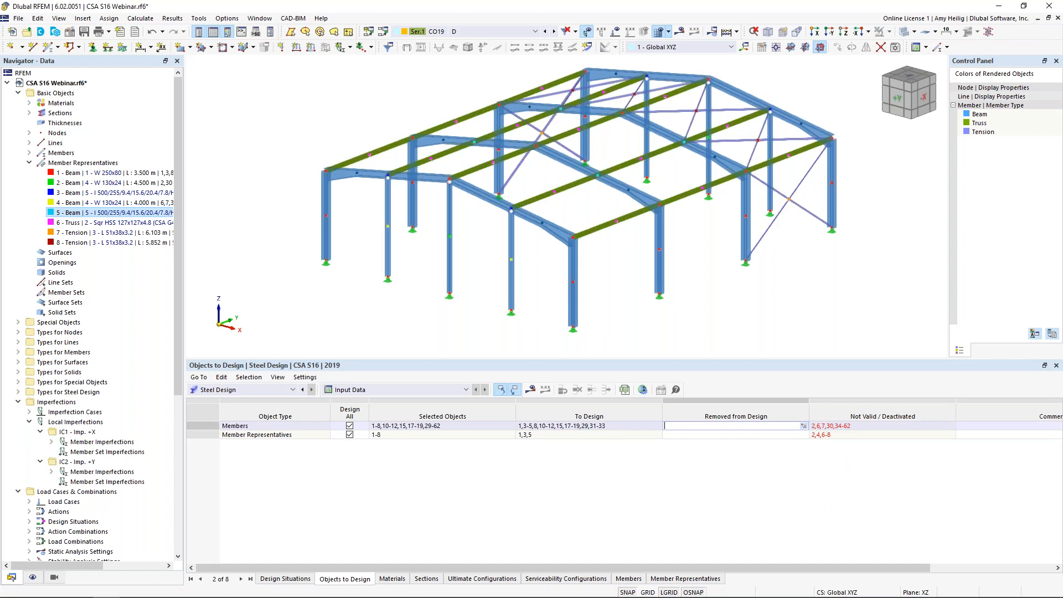
text(2,6,7,30,34-62)
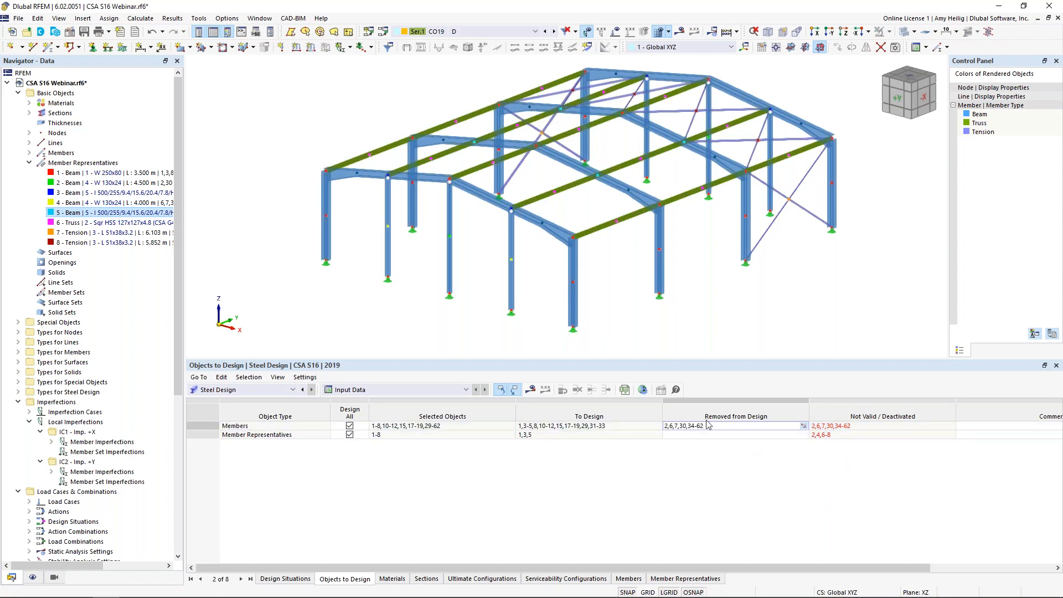
Remove the not valid member representatives 2,4,6-8 from the steel design.
click(731, 435)
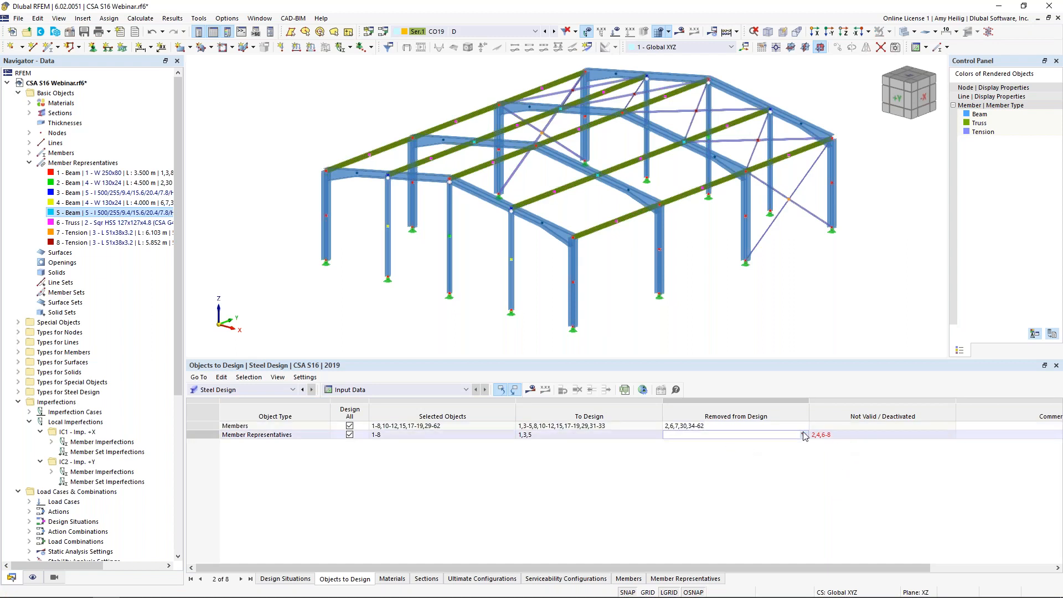
click(835, 435)
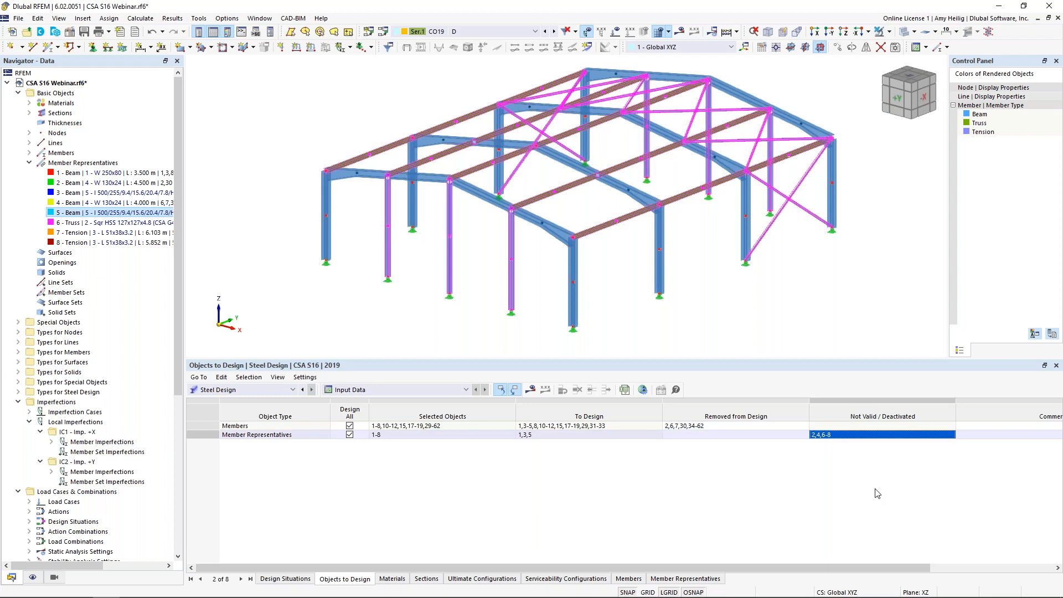
key(Left)
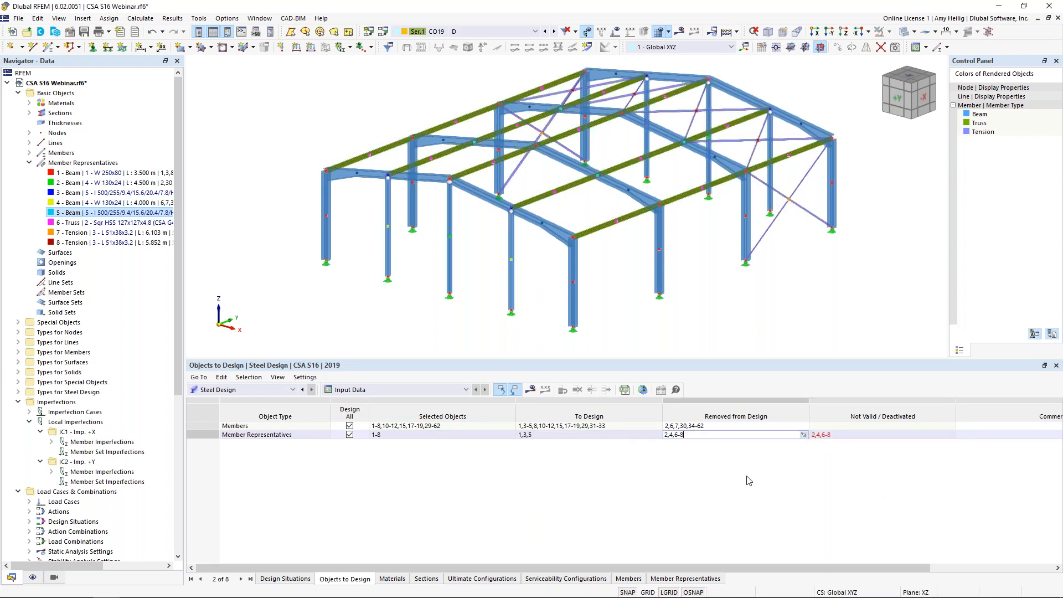
text(2,4,6-8)
key(Return)
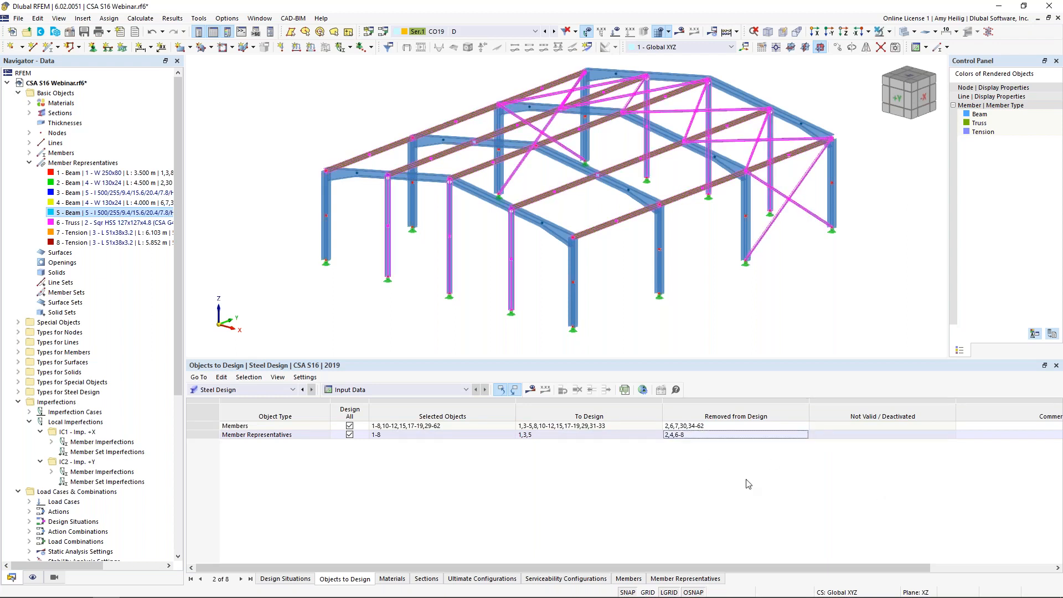
Calculate the steel design and switch the displayed results to Static Analysis.
click(533, 391)
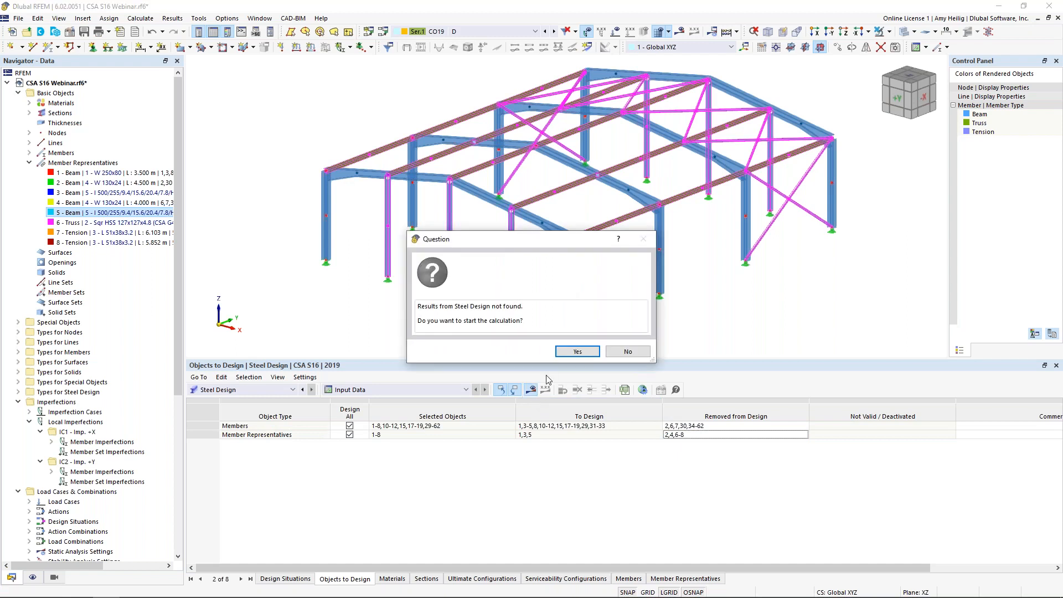
click(567, 352)
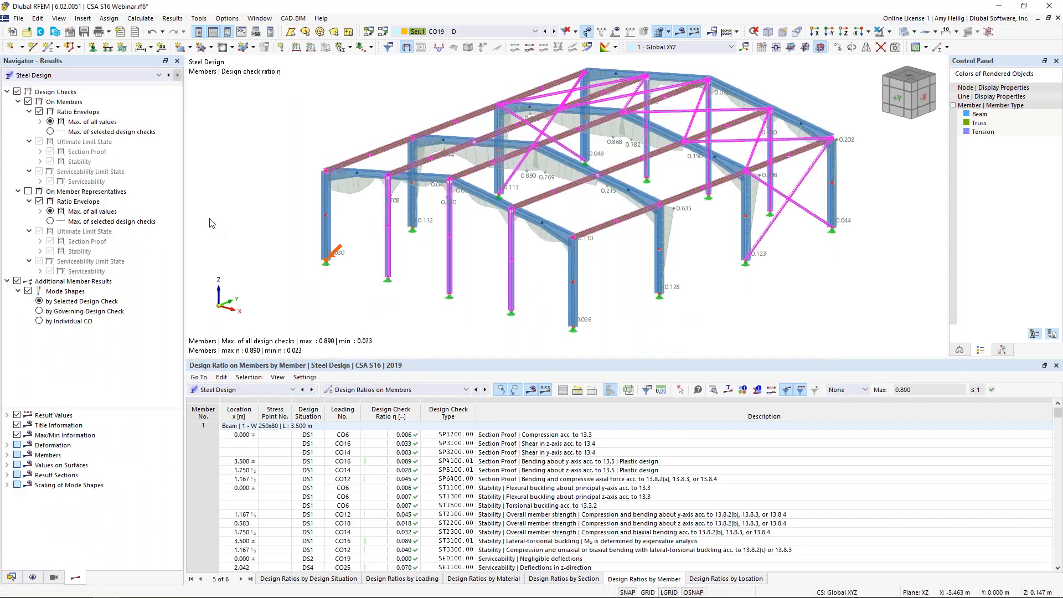
click(82, 78)
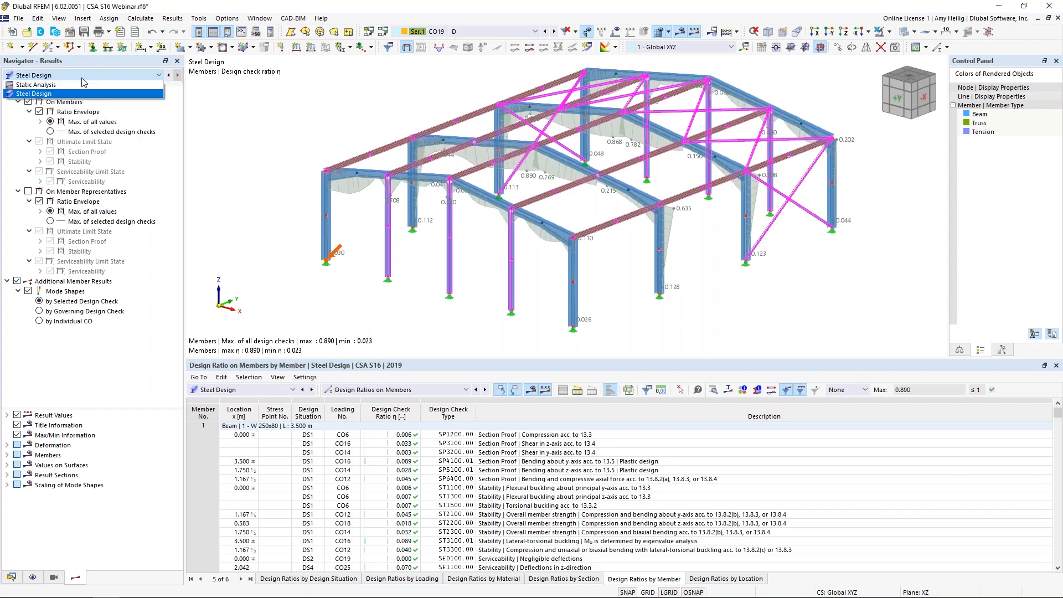
click(78, 86)
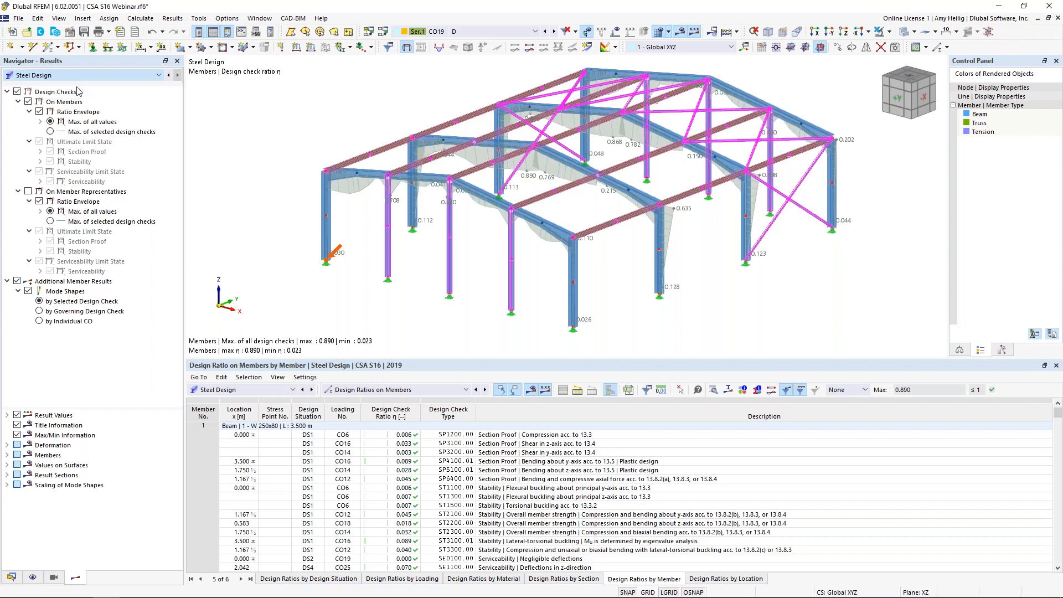
click(81, 75)
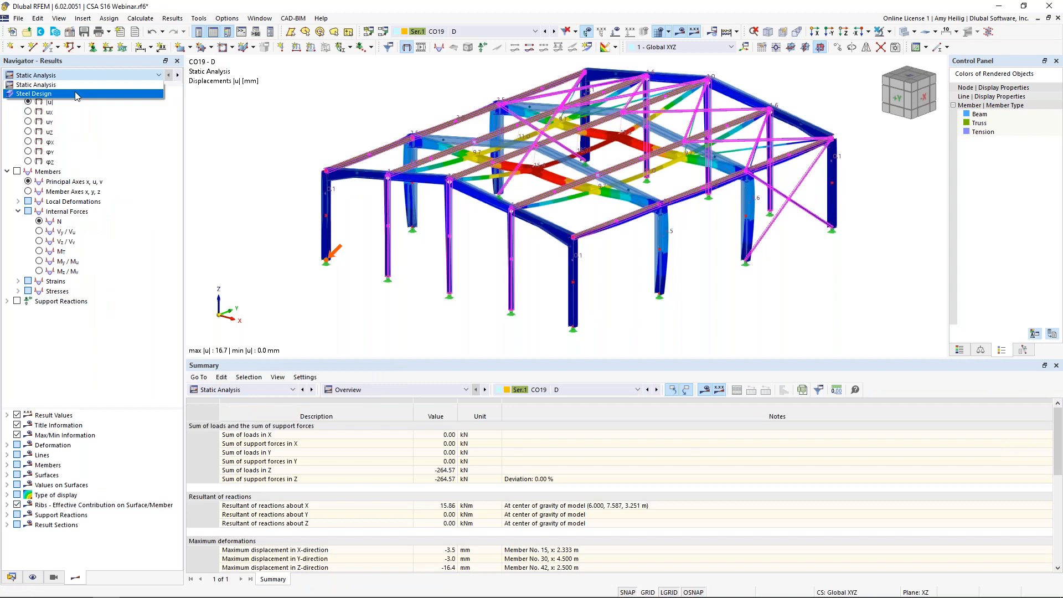
click(75, 86)
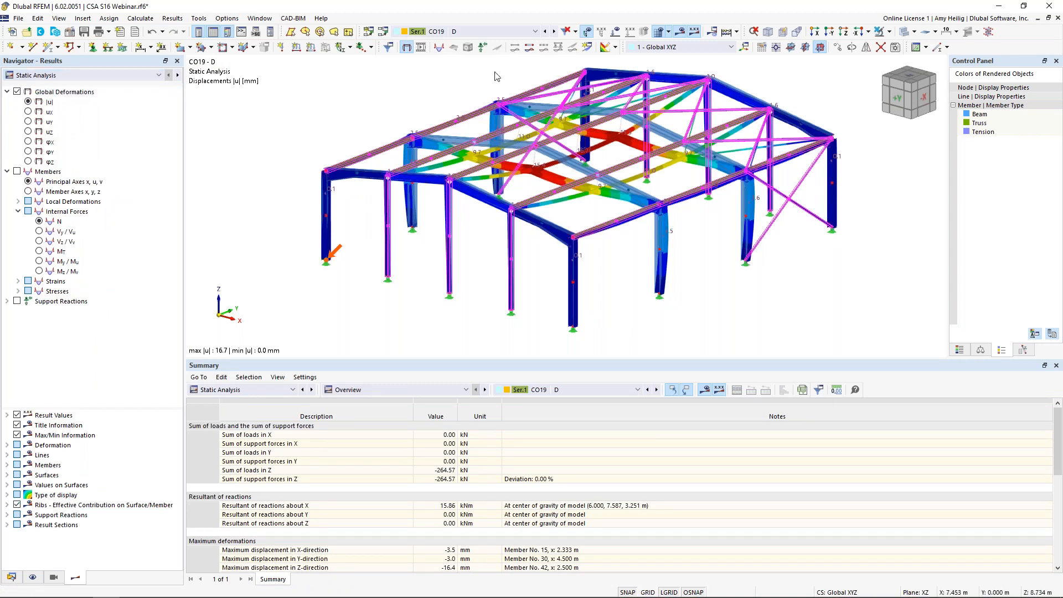
Display the static analysis results for load combination CO8 (1.25D + 1.50S + 0.40W1).
click(487, 32)
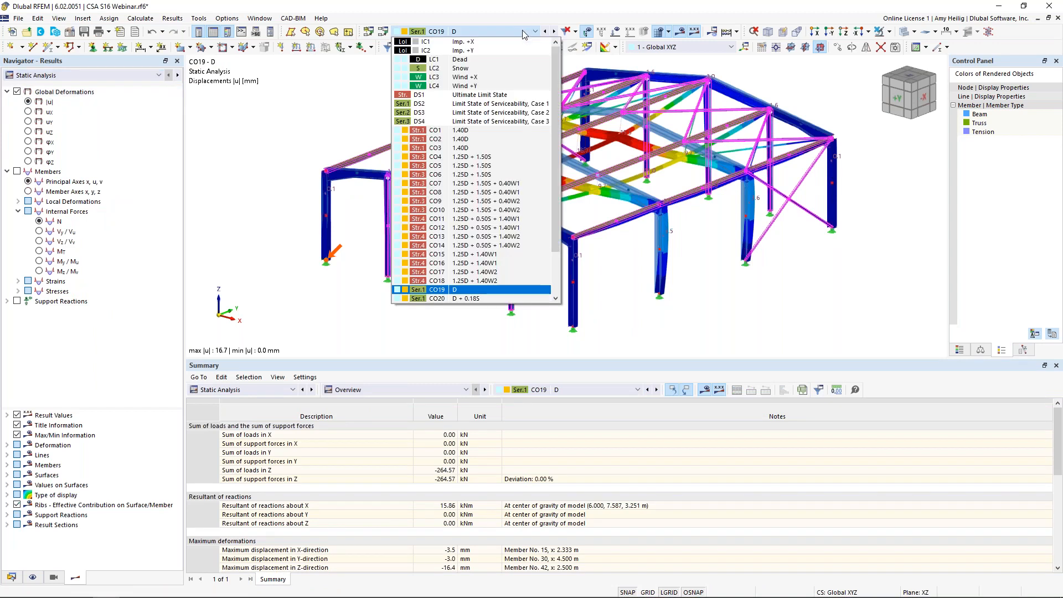
click(487, 147)
click(554, 32)
click(553, 33)
click(554, 32)
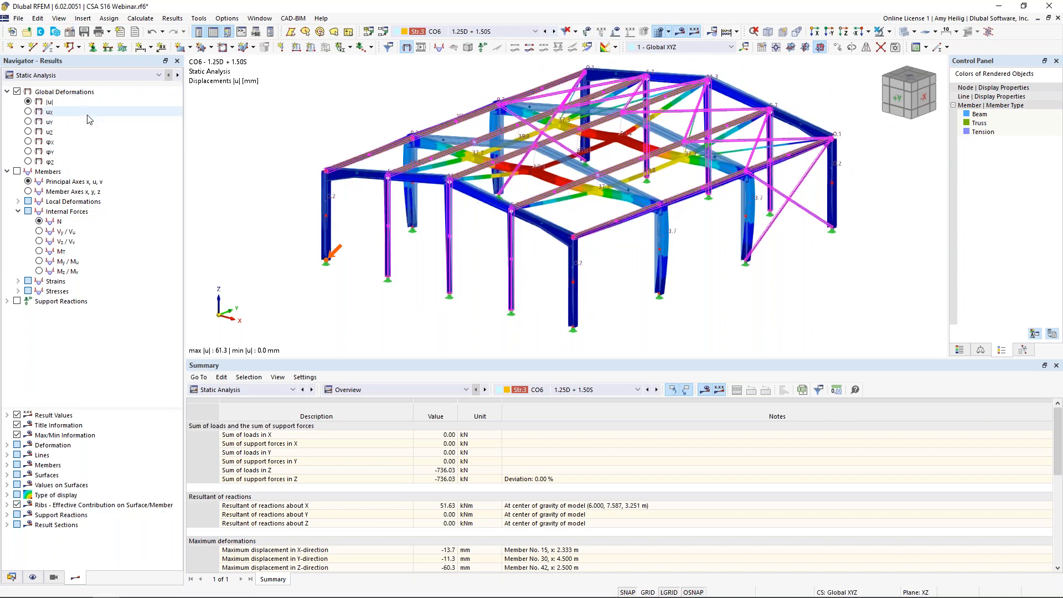
click(554, 32)
Show the member internal forces instead of the global deformations, with the My / Mu moments displayed on the frame.
click(18, 171)
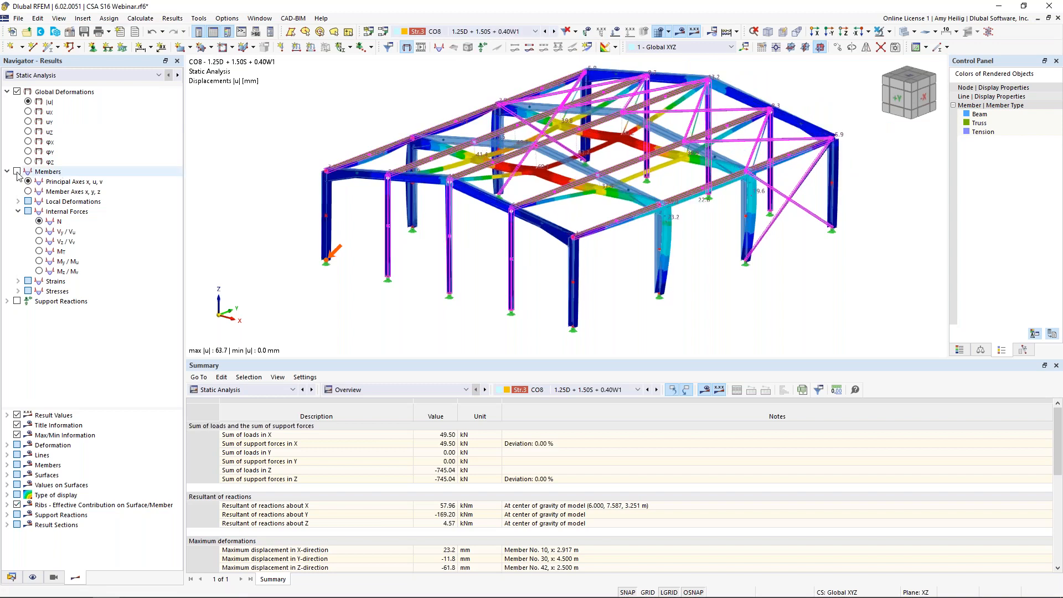
middle_drag(368, 296, 396, 318)
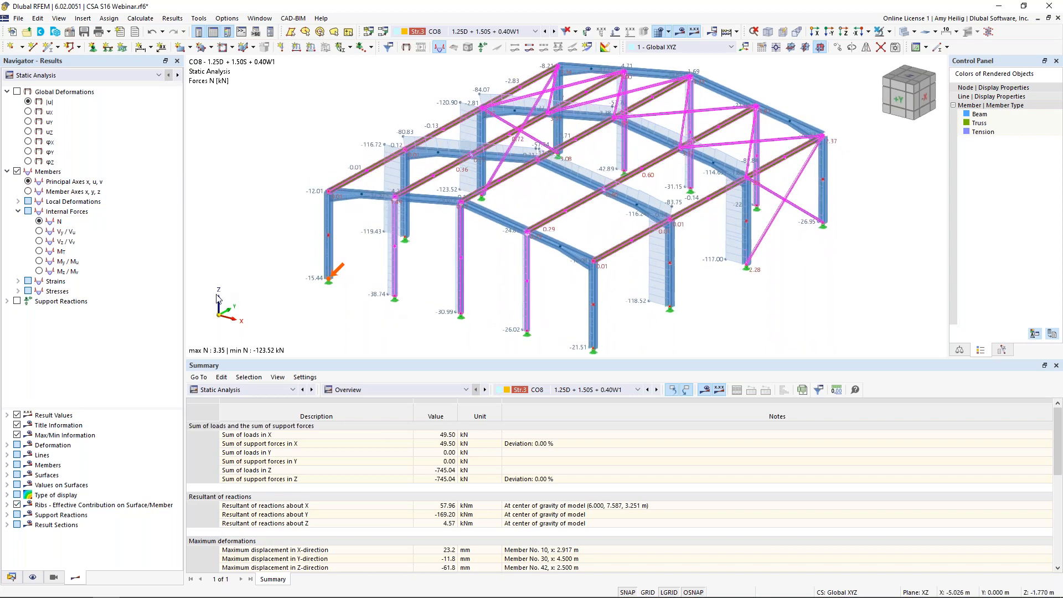
click(38, 260)
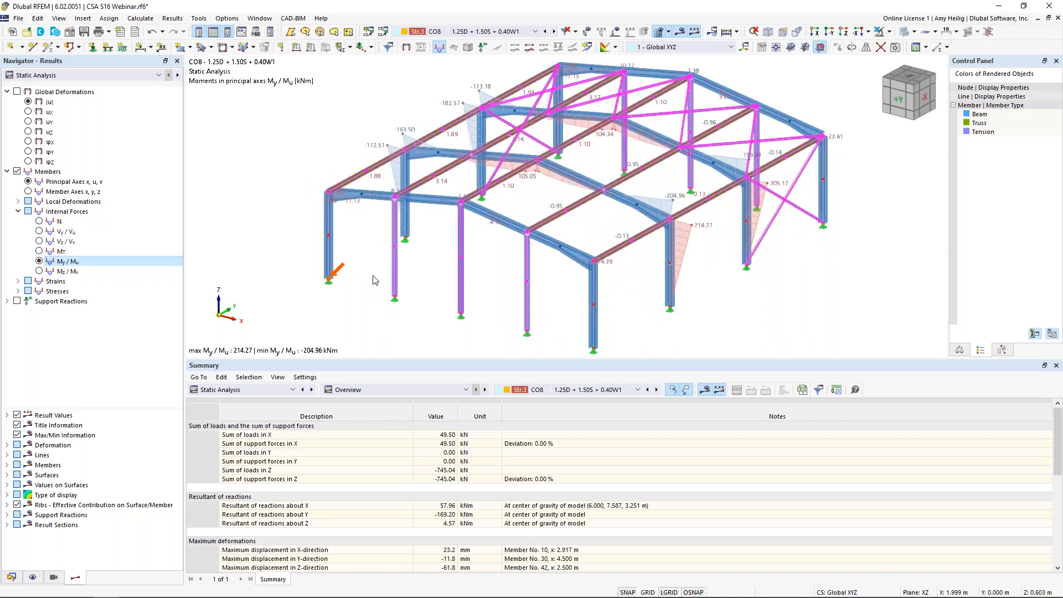
Show the result diagrams of interior beam member 12 with N and Vz added, and examine the curves along the member.
right_click(569, 179)
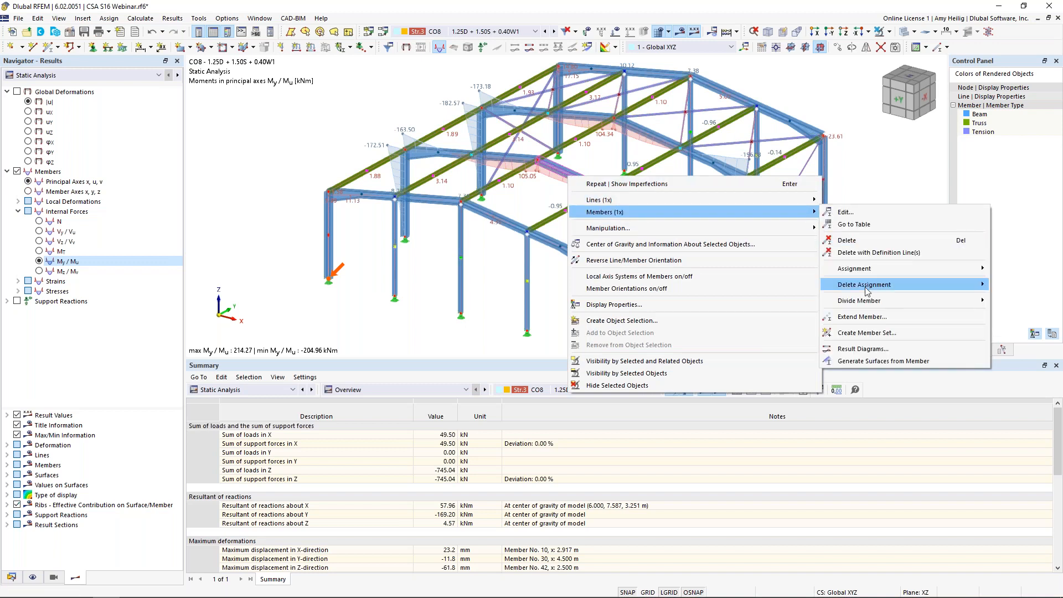
click(865, 349)
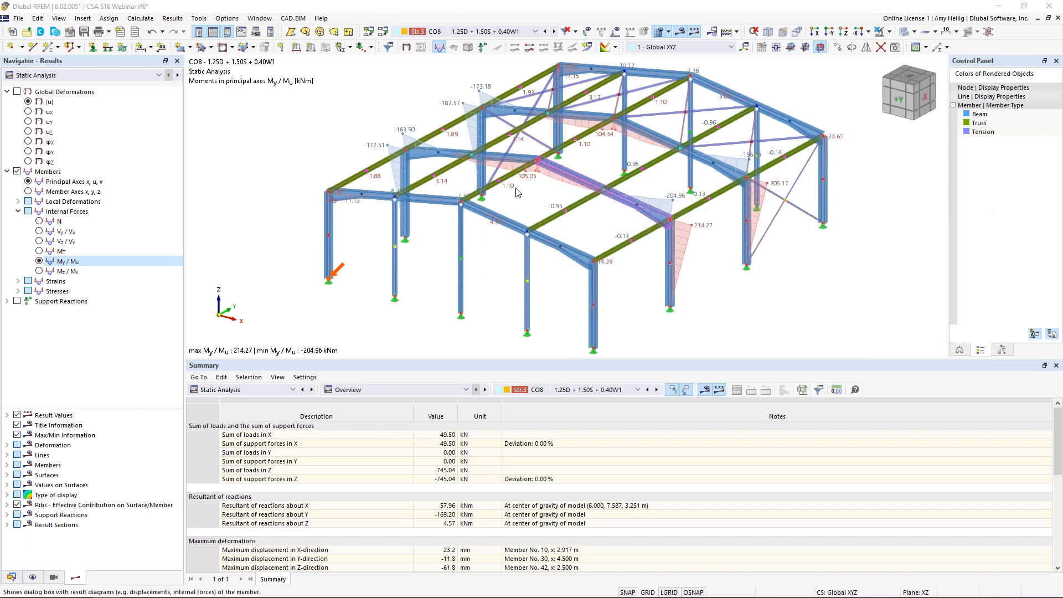
click(131, 305)
click(131, 324)
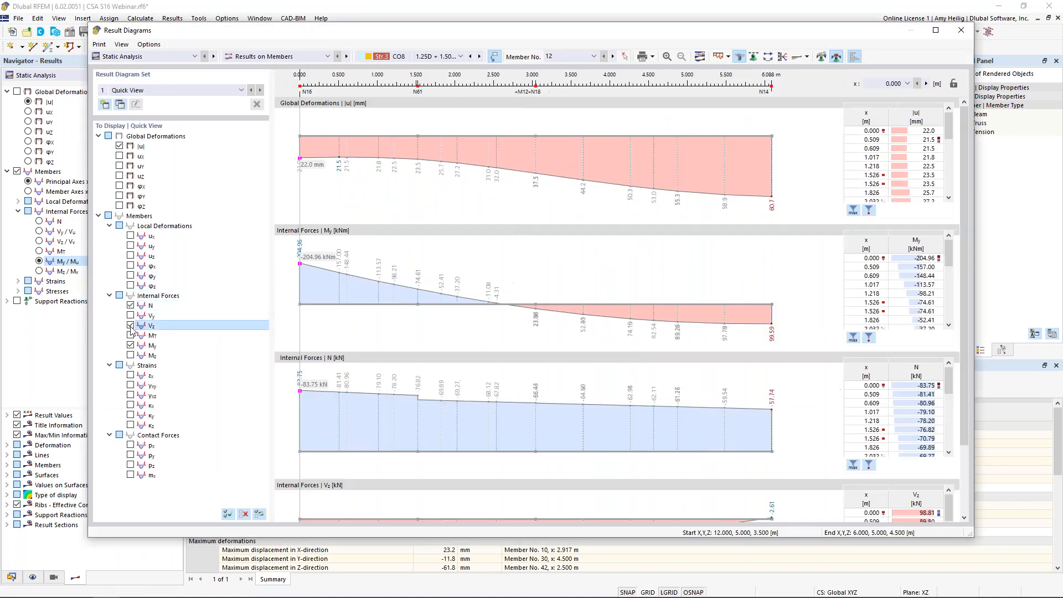
scroll(385, 343, down, 3)
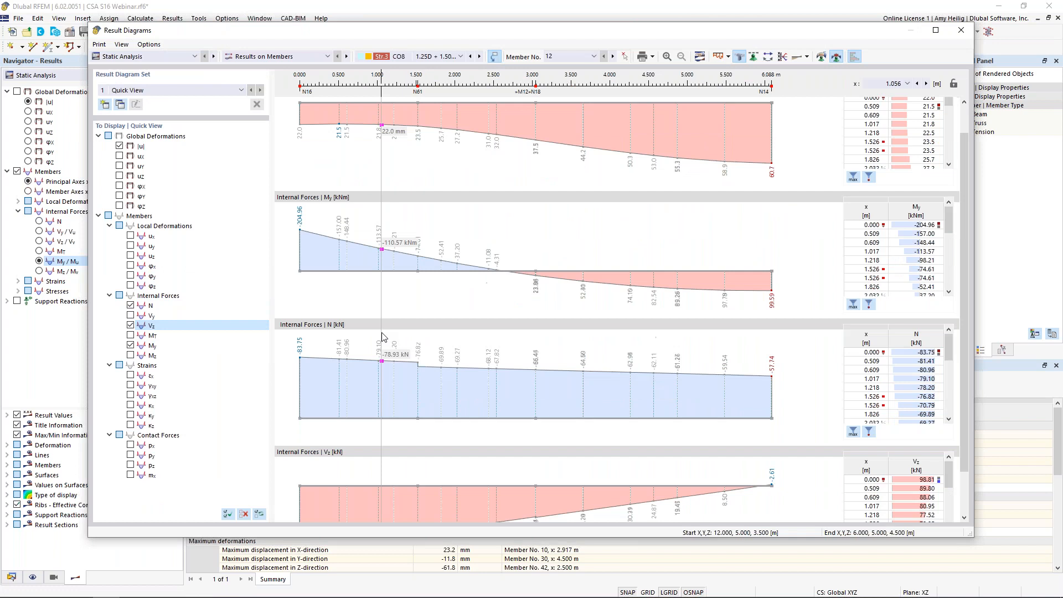
scroll(383, 337, up, 3)
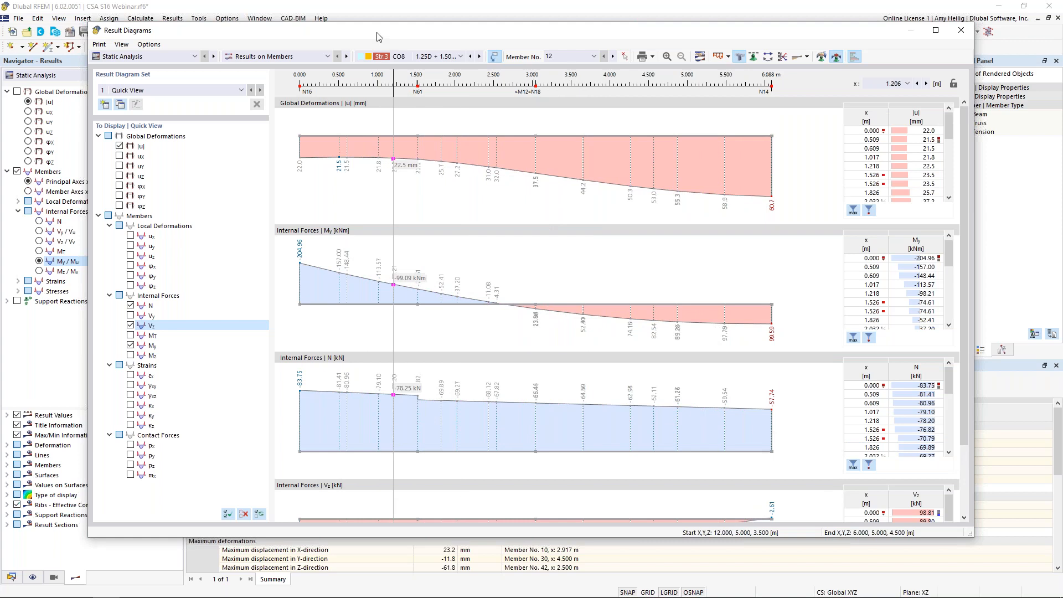
Move the result diagrams window off the model and examine the My / Mu moments on the interior frame beam.
drag(363, 30, 1043, 48)
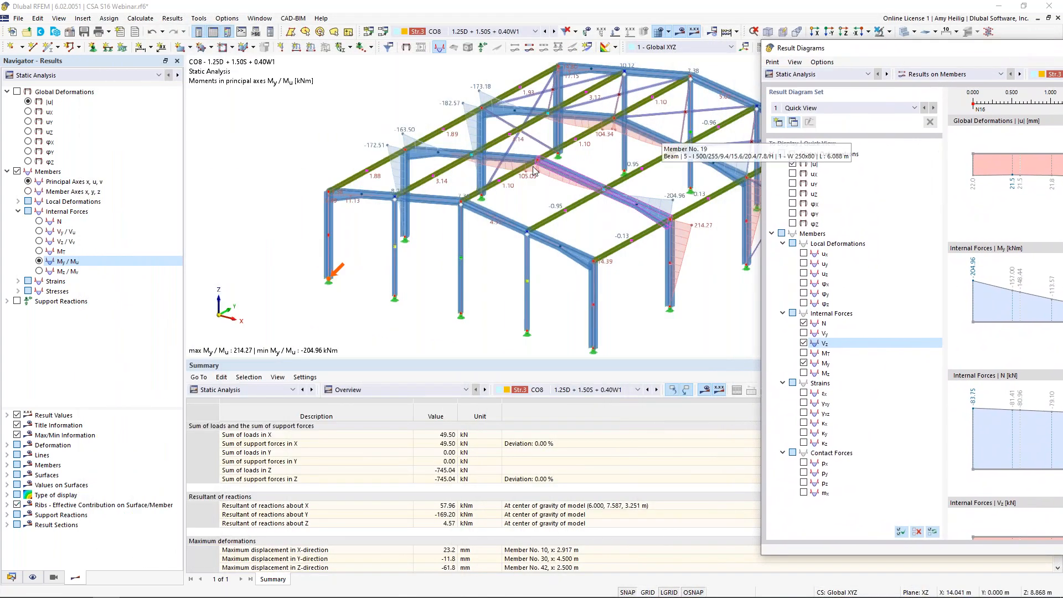
scroll(489, 189, down, 2)
scroll(488, 188, down, 1)
scroll(493, 189, up, 5)
scroll(506, 193, down, 3)
click(563, 201)
middle_drag(564, 200, 503, 196)
scroll(503, 196, up, 1)
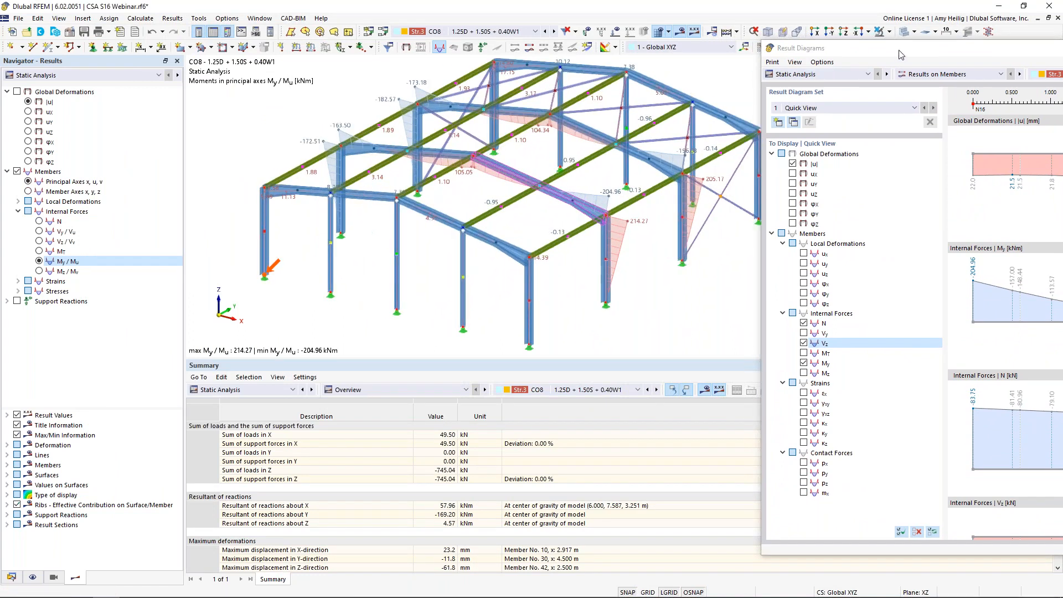
Close the result diagrams of member 12 and list the static analysis results by member in the results table.
drag(912, 53, 201, 38)
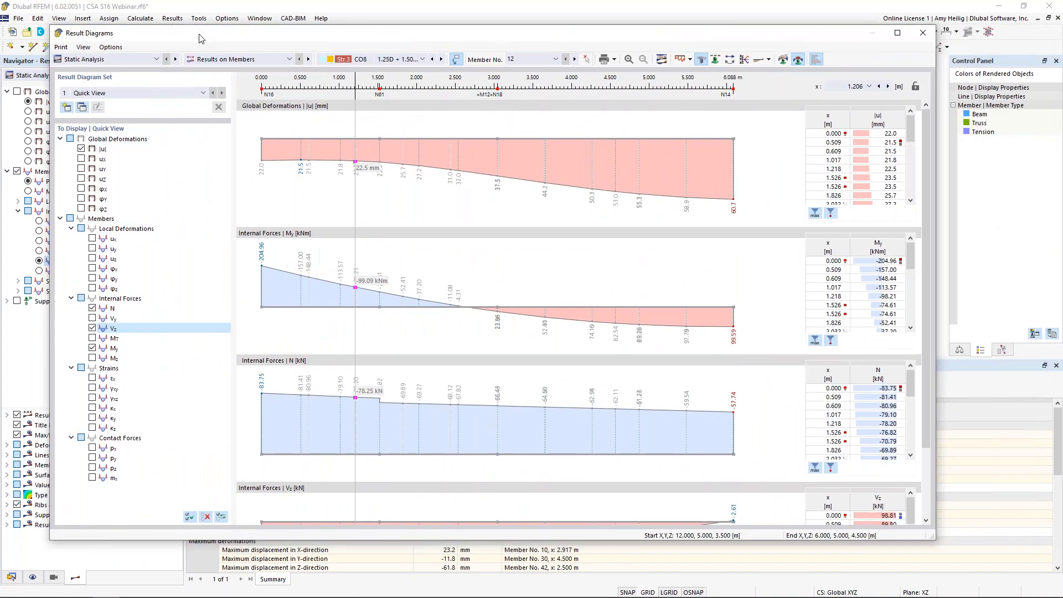
click(922, 32)
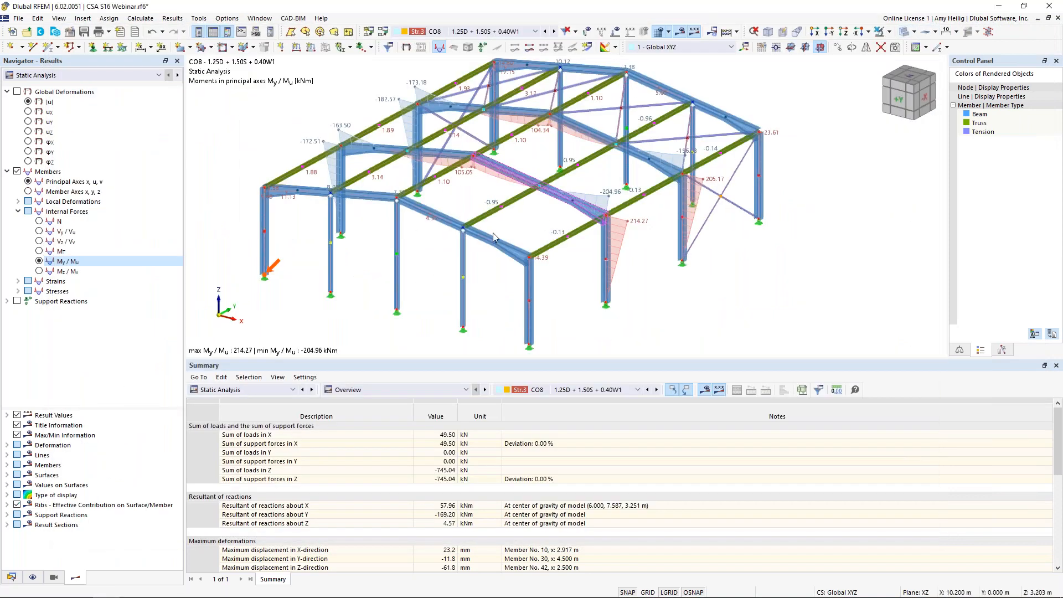
click(348, 390)
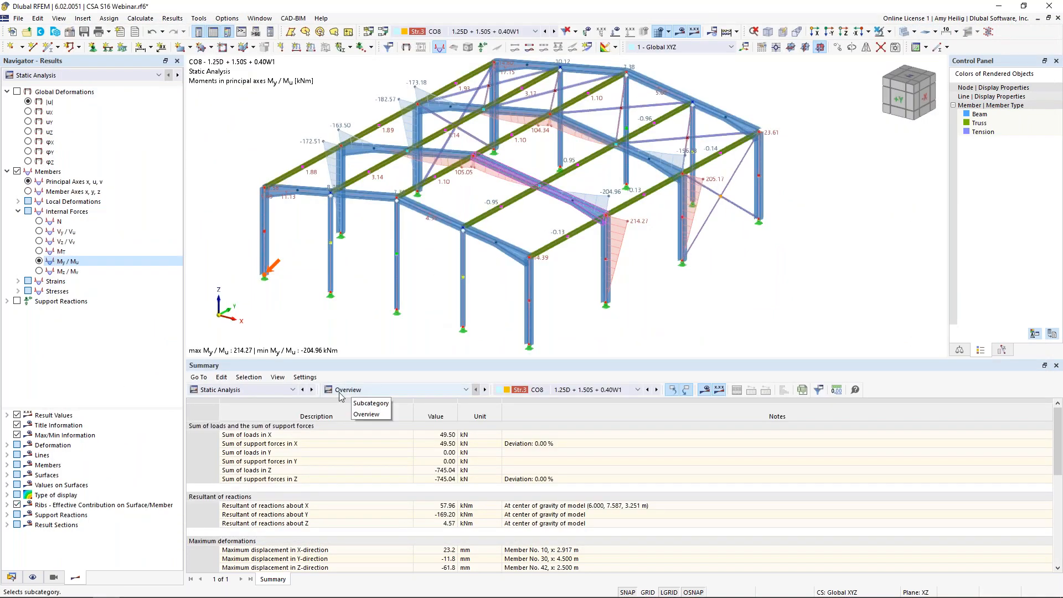
click(244, 390)
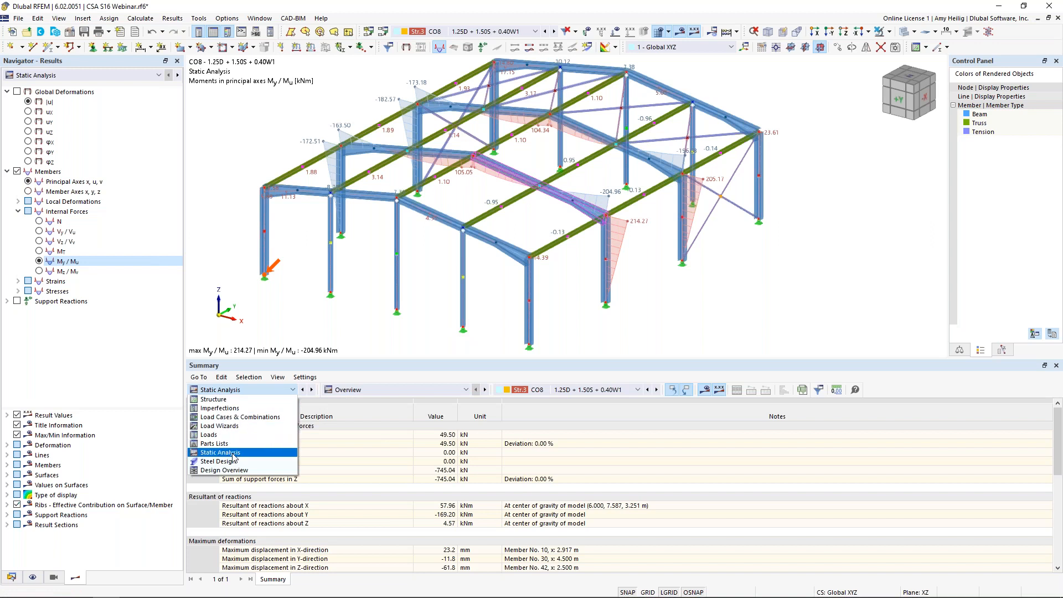
click(381, 390)
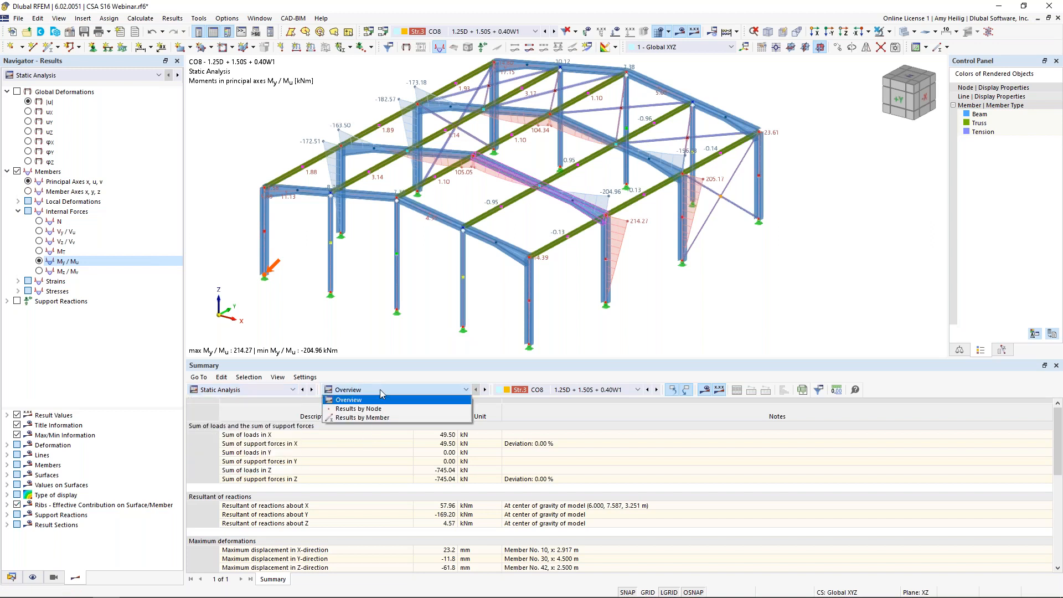
click(384, 417)
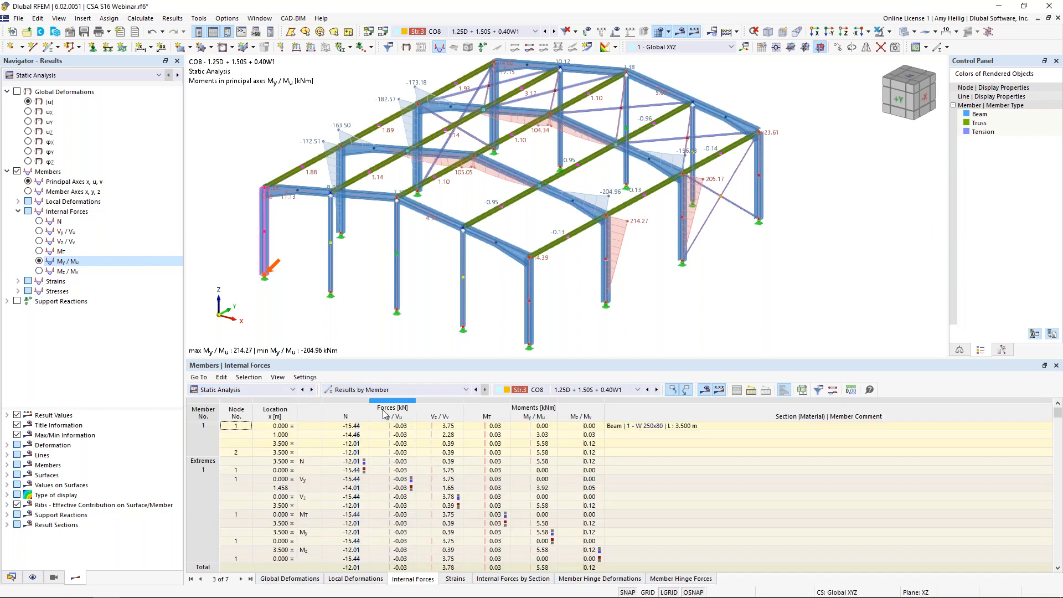
Enlarge the results table and examine the internal forces of members 1 to 3 row by row.
drag(401, 358, 401, 308)
click(447, 446)
key(Down)
key(Down)
key(Down)
key(Down)
key(Down)
key(Down)
key(Down)
key(Down)
key(Down)
key(Down)
key(Down)
key(Down)
key(Down)
key(Down)
key(Down)
key(Down)
key(Down)
key(Down)
key(Down)
key(Down)
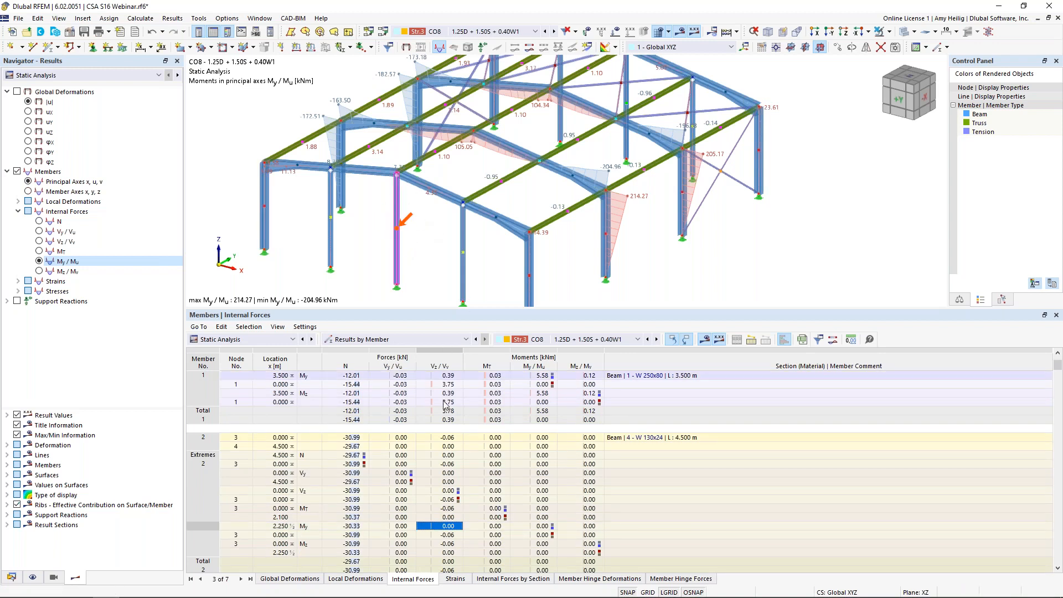
scroll(461, 512, down, 4)
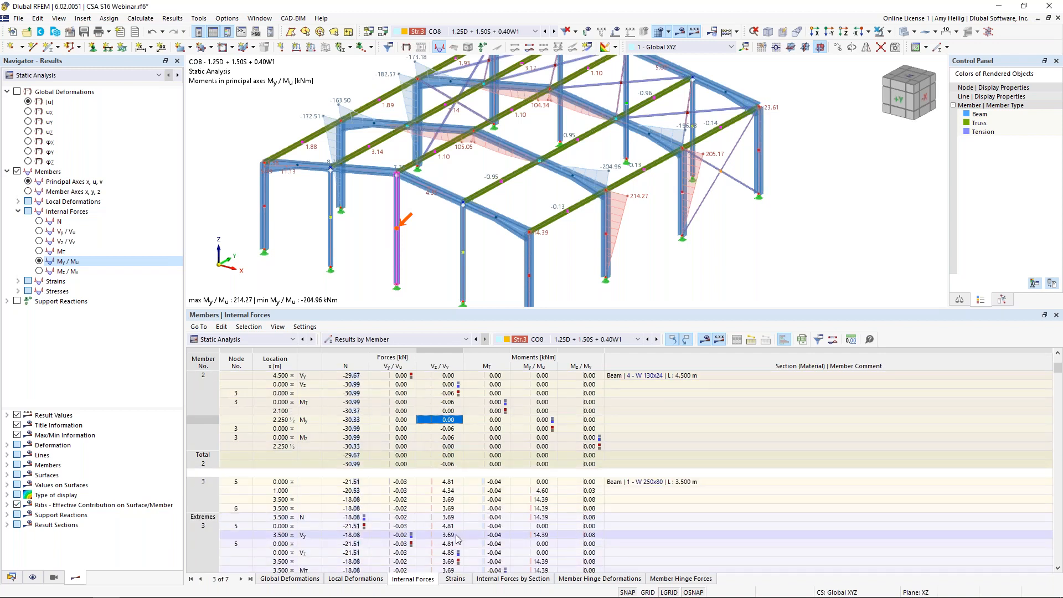
click(458, 535)
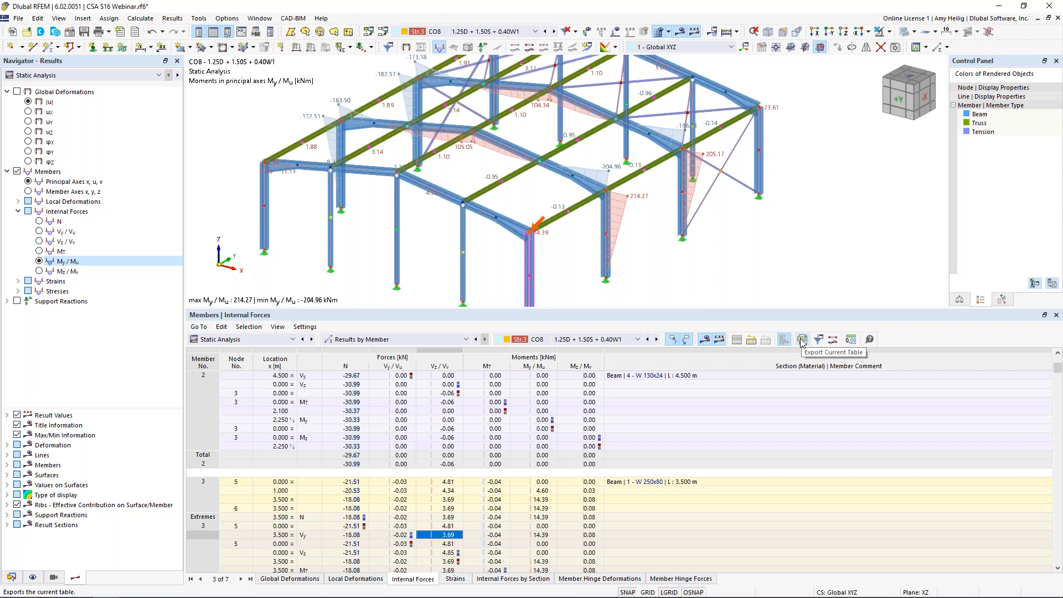
Give the model view more room again and display the Steel Design results instead of the static analysis.
drag(694, 306, 691, 394)
middle_drag(593, 342, 606, 332)
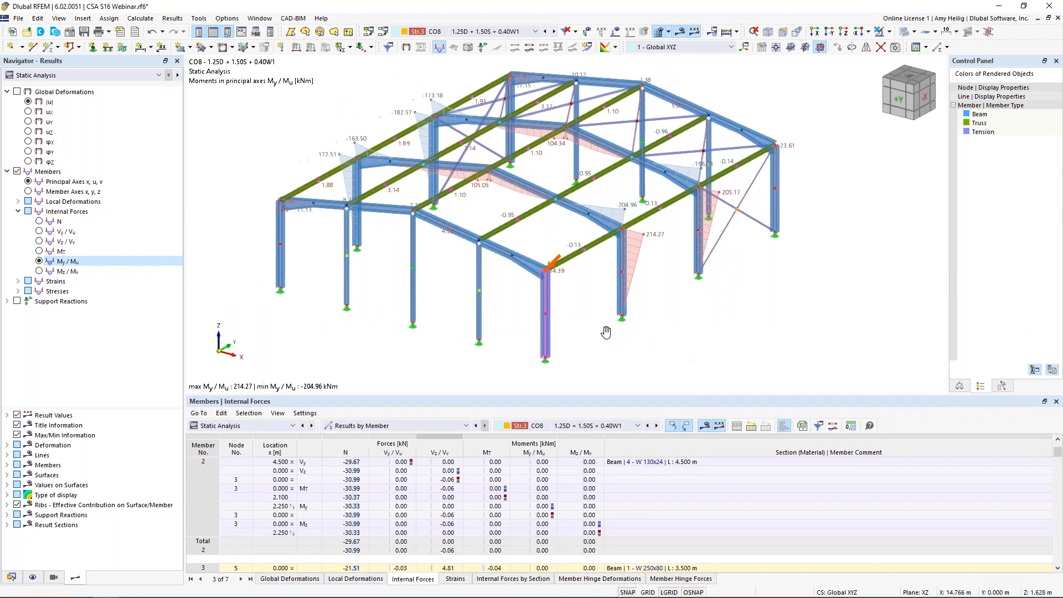
click(48, 75)
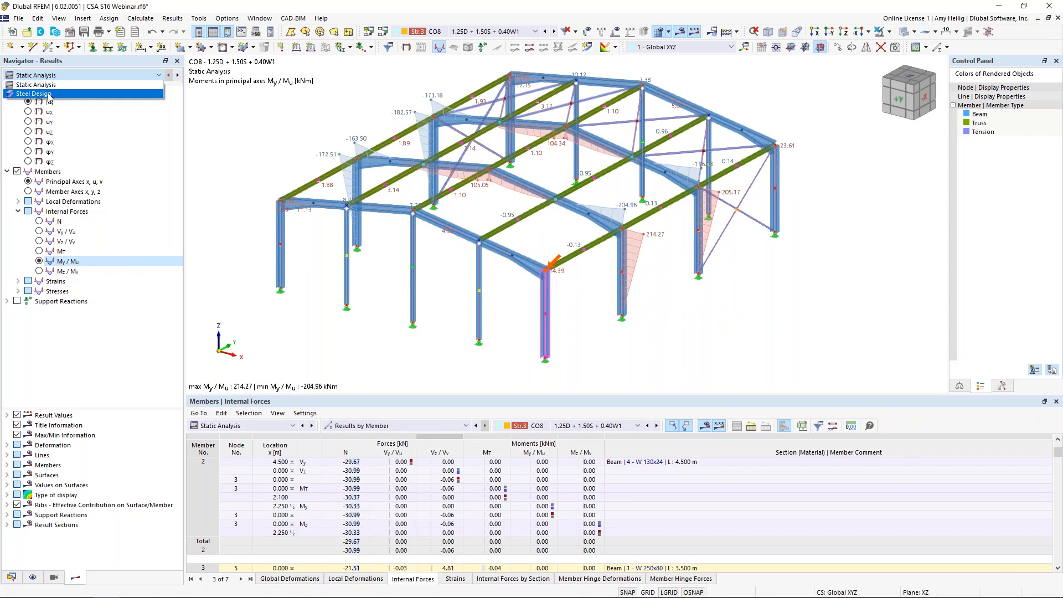
click(48, 94)
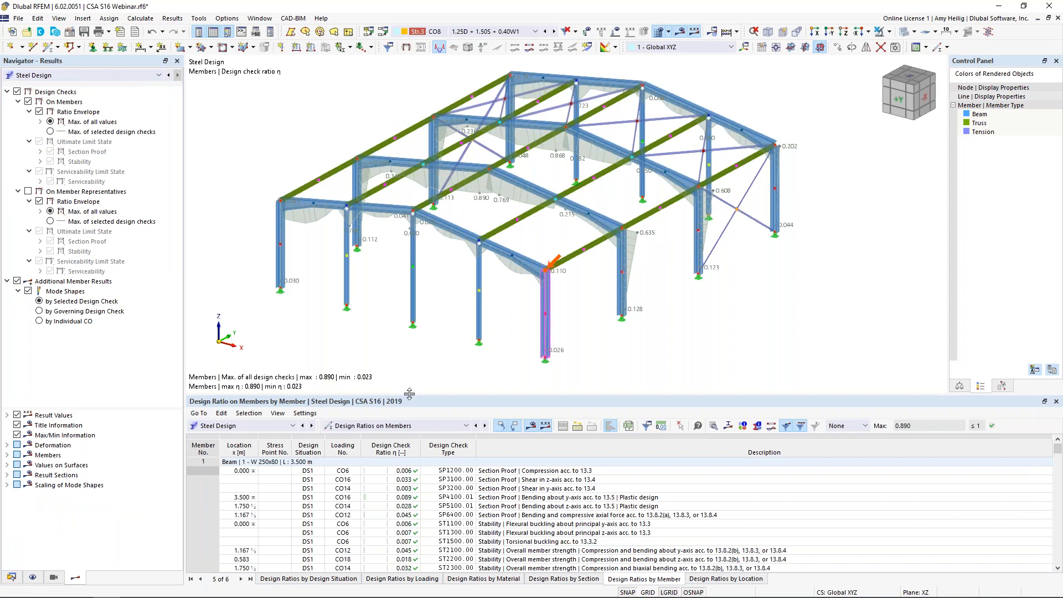
Enlarge the steel design results table and keep it on the design ratios on members.
drag(409, 394, 414, 352)
middle_drag(444, 319, 473, 288)
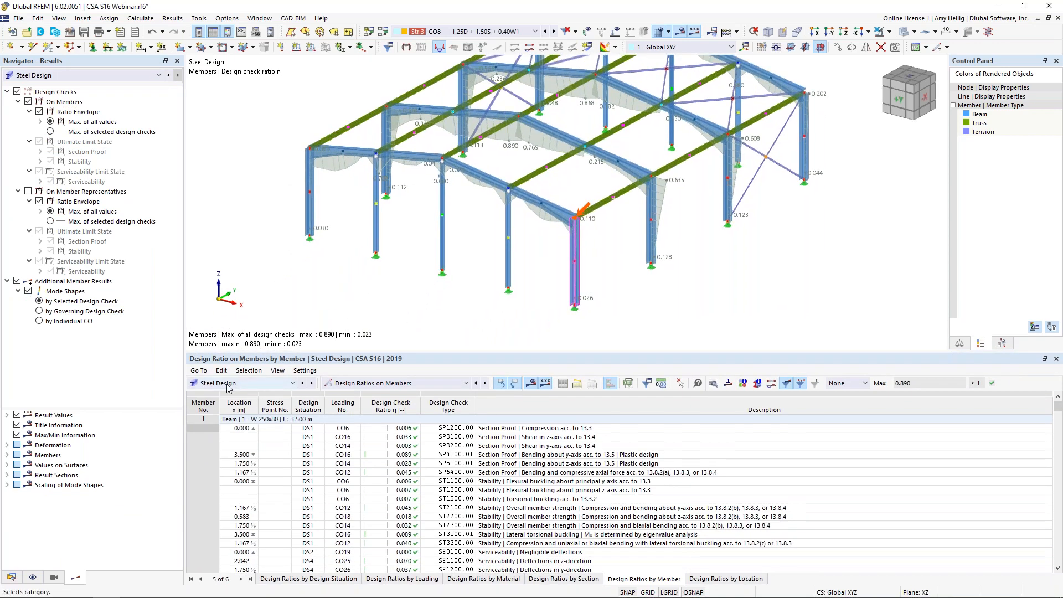
click(341, 387)
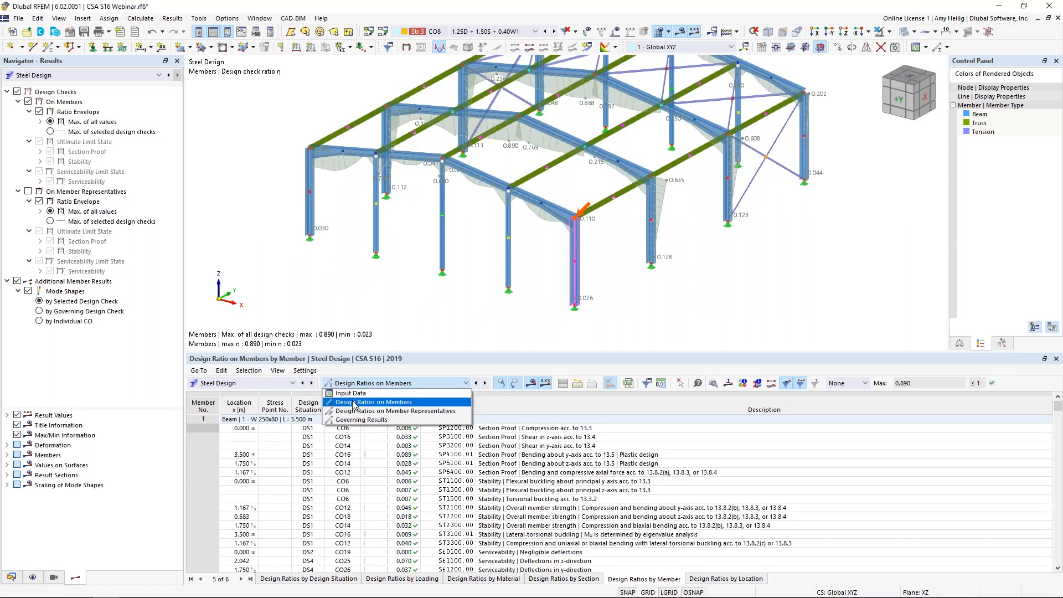
click(353, 403)
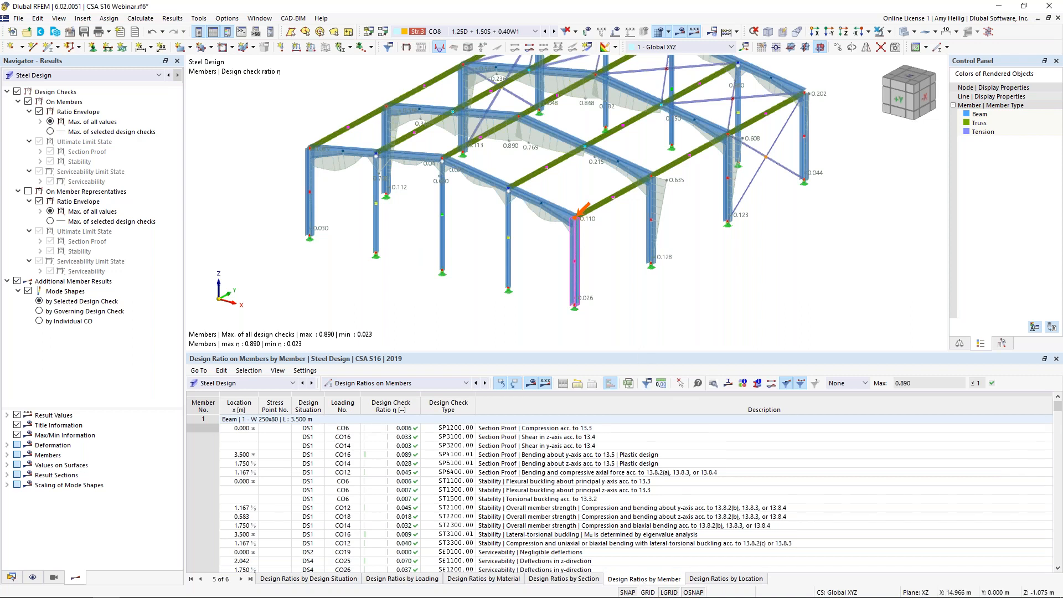
drag(640, 352, 639, 297)
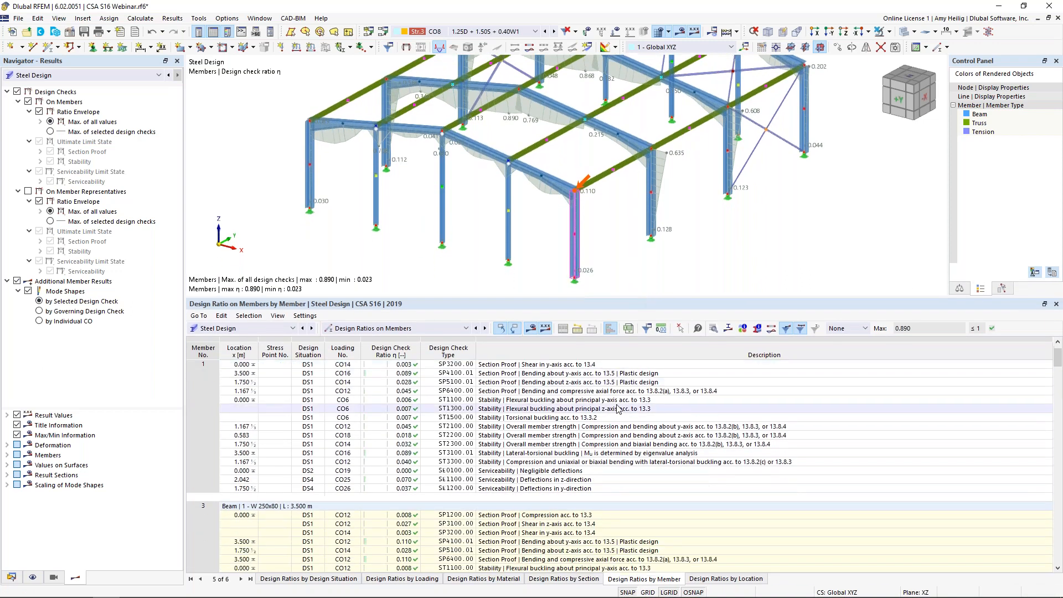
Examine the section proof and stability checks of member 3 and the lateral-torsional buckling check of member 4.
scroll(615, 413, down, 4)
click(590, 426)
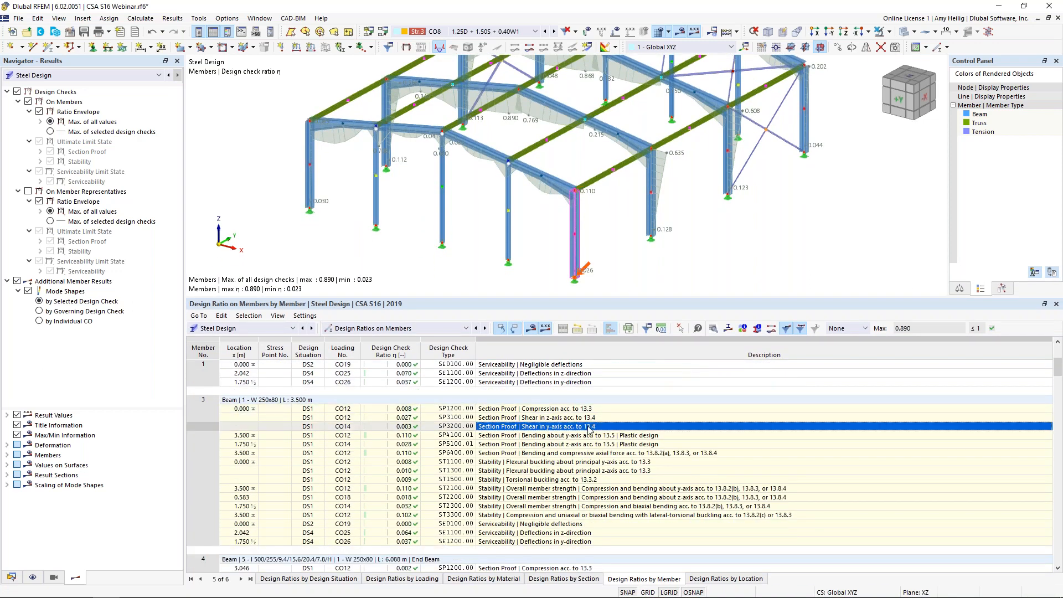
click(589, 470)
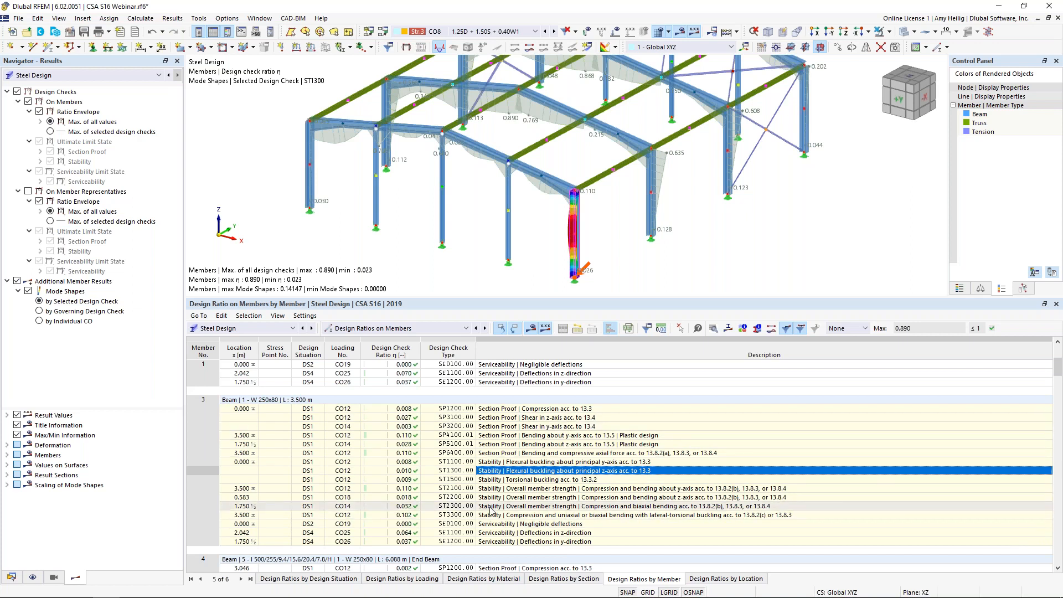
click(507, 411)
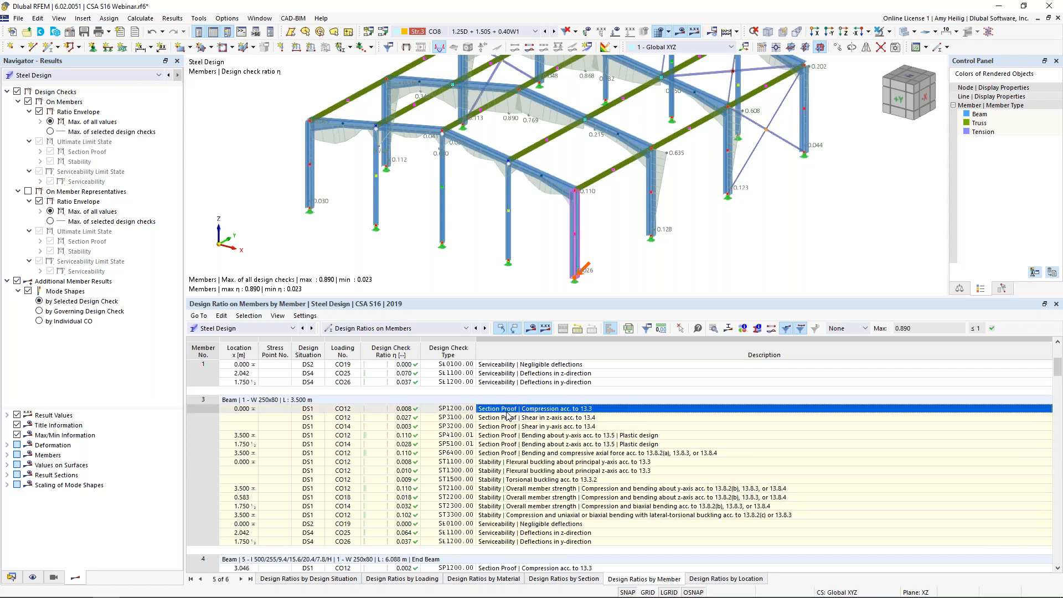
click(508, 426)
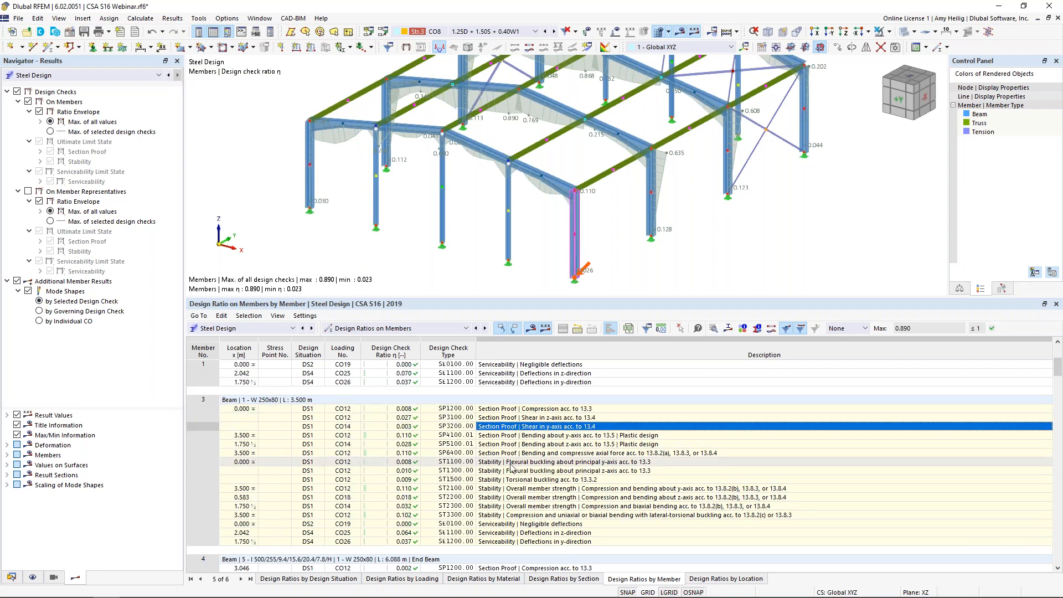
scroll(512, 467, down, 8)
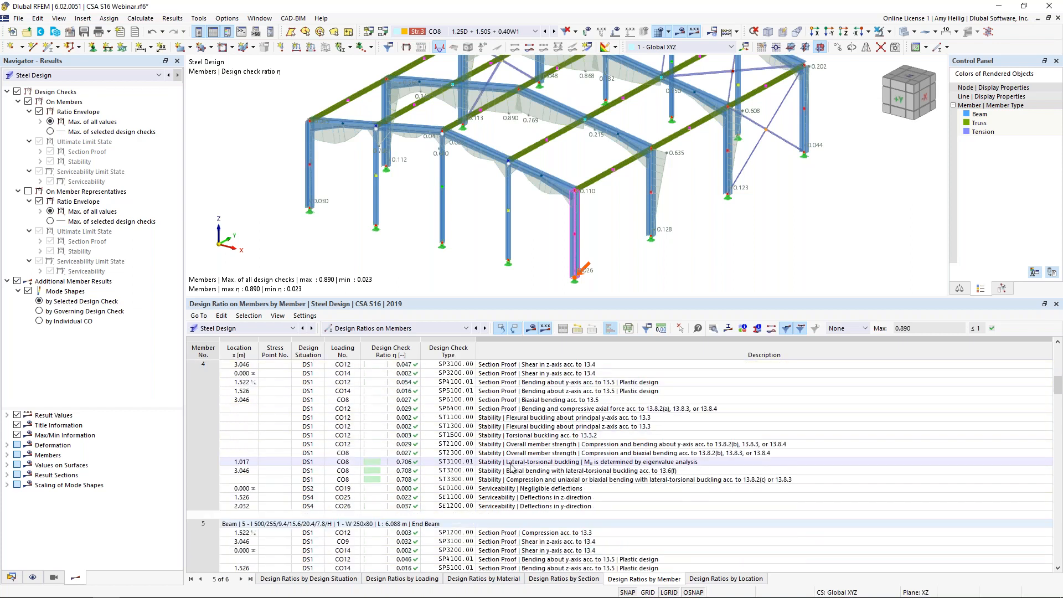
click(512, 464)
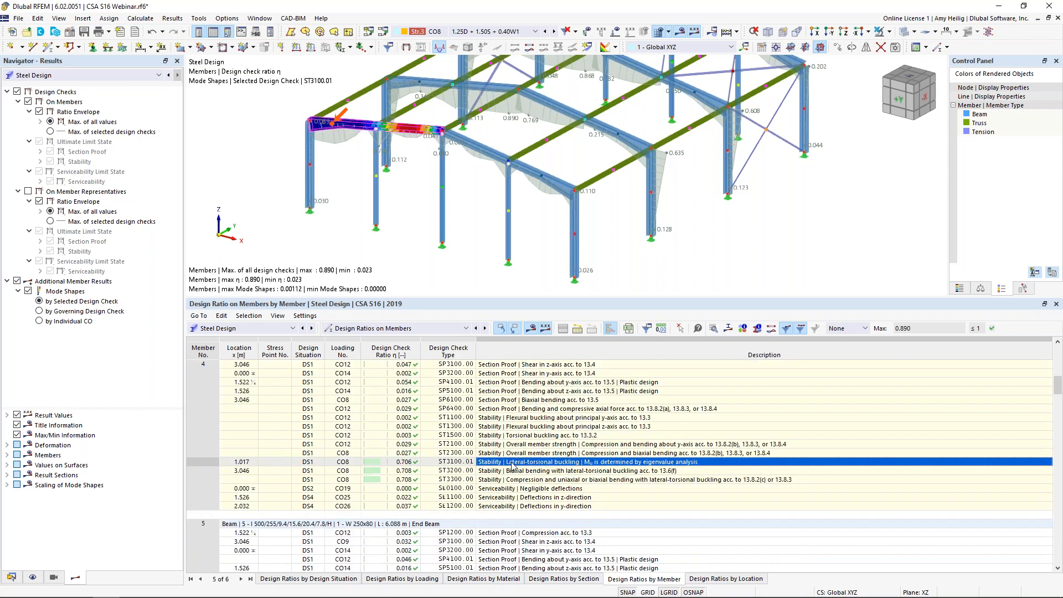
Filter the design ratios to Max and show the mode shape of member 17's ST2300 overall member strength check up close.
click(865, 328)
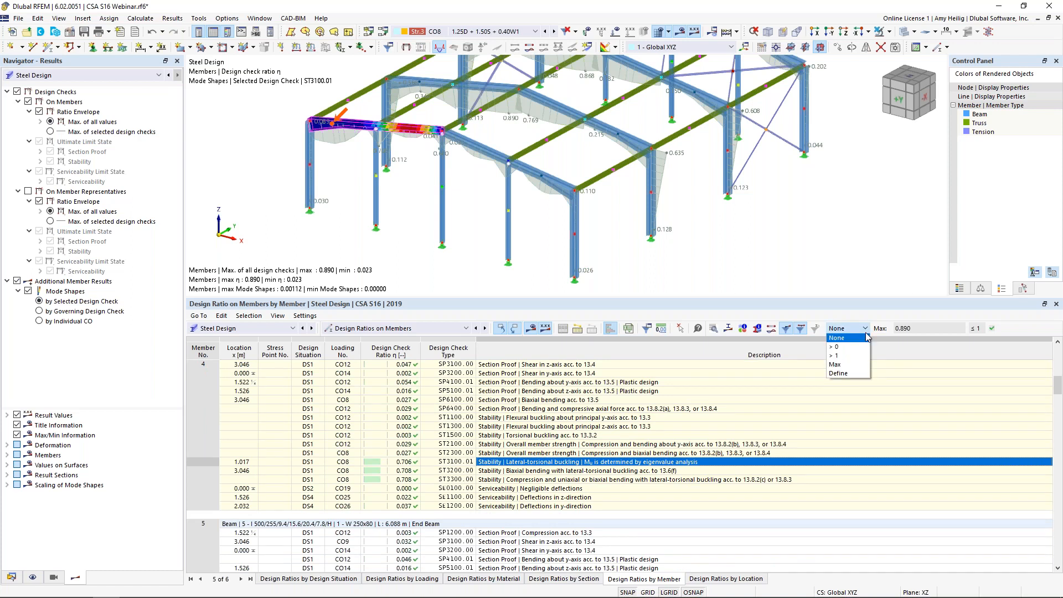
click(834, 365)
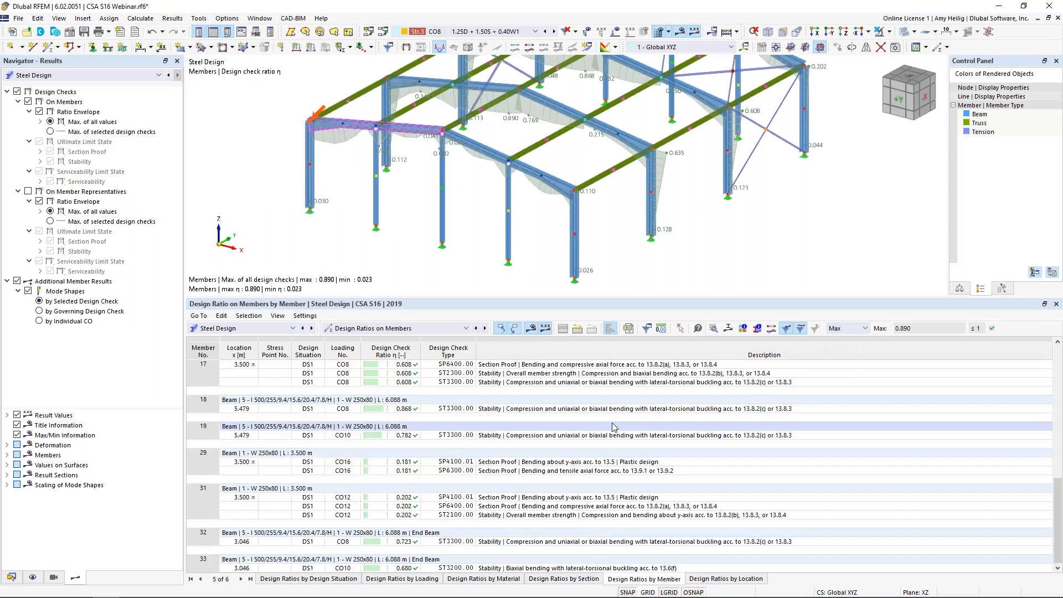
click(511, 366)
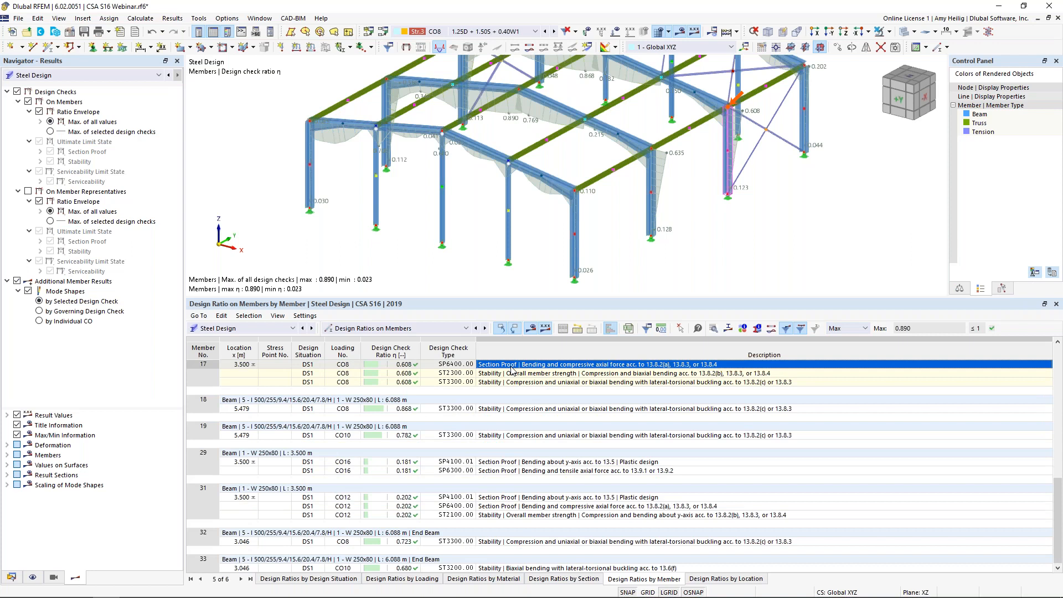
click(511, 373)
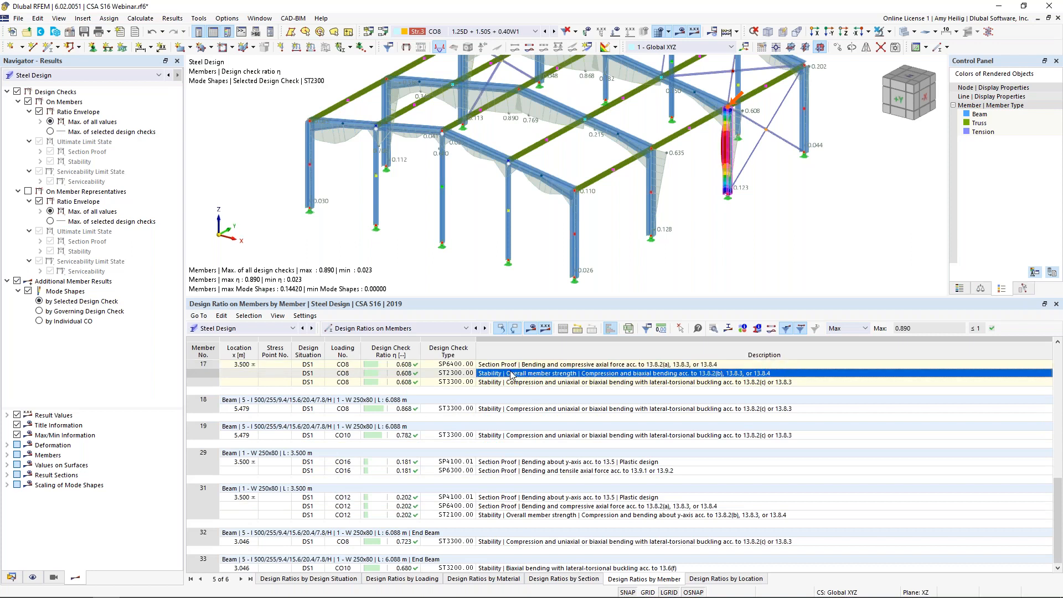
middle_drag(721, 213, 626, 246)
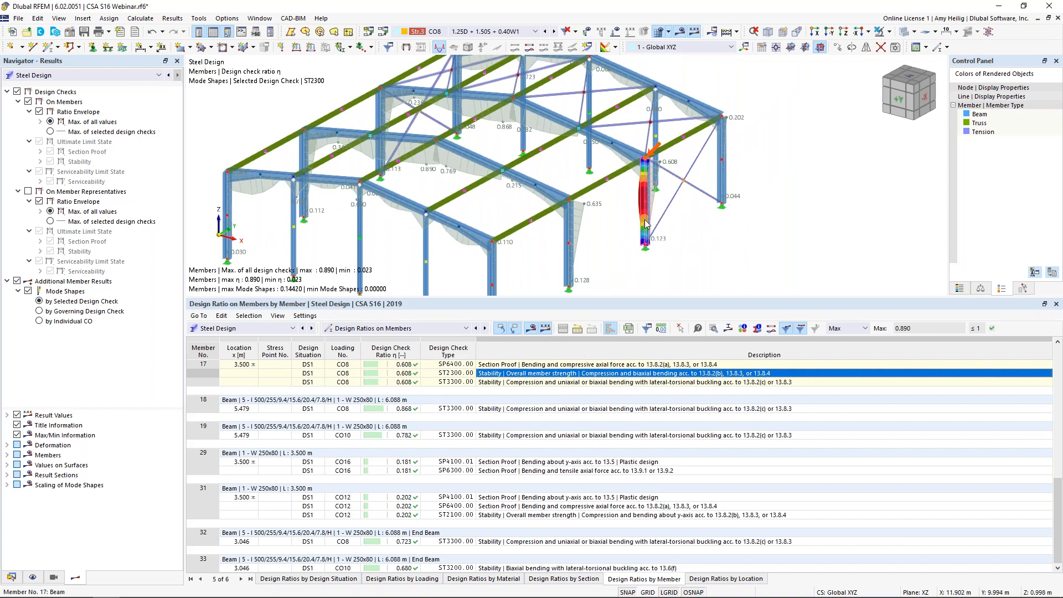
scroll(646, 224, up, 2)
scroll(645, 224, up, 3)
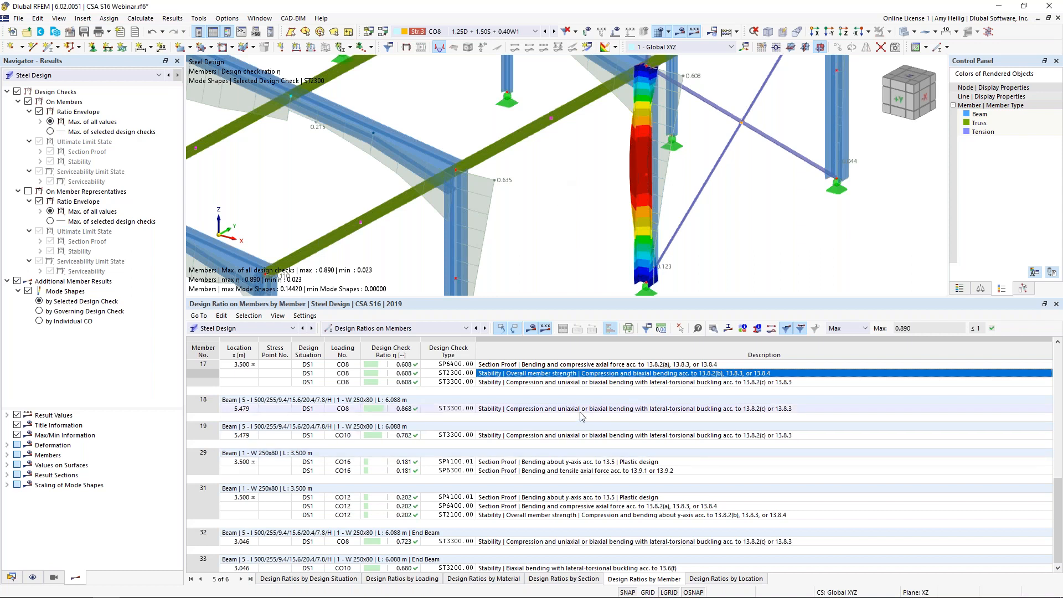
Open the design check details of member 17's ST2300 check and examine the formulas down to the final design ratio.
click(714, 329)
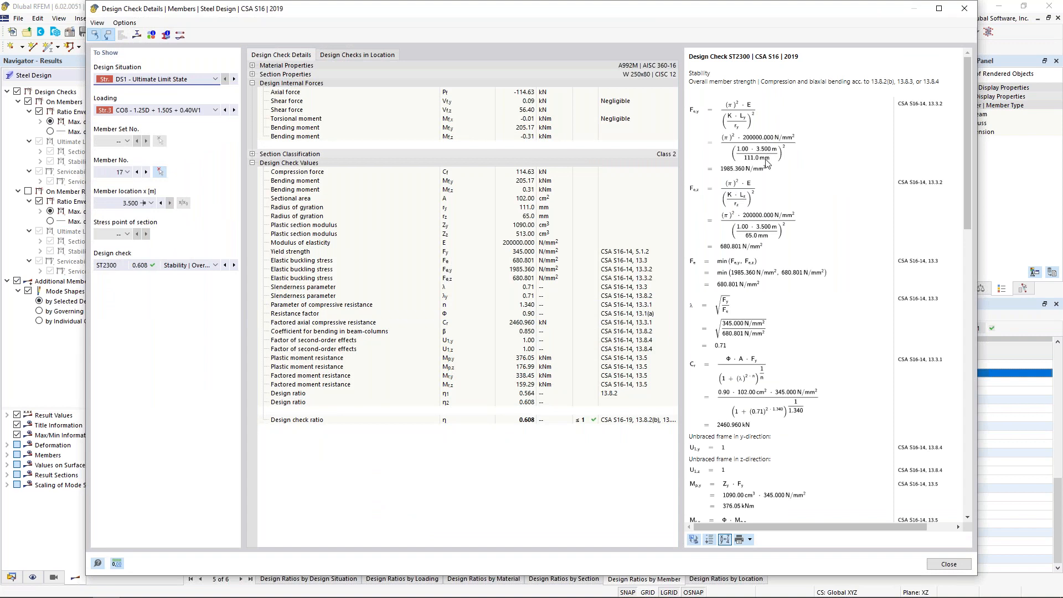
scroll(766, 162, down, 11)
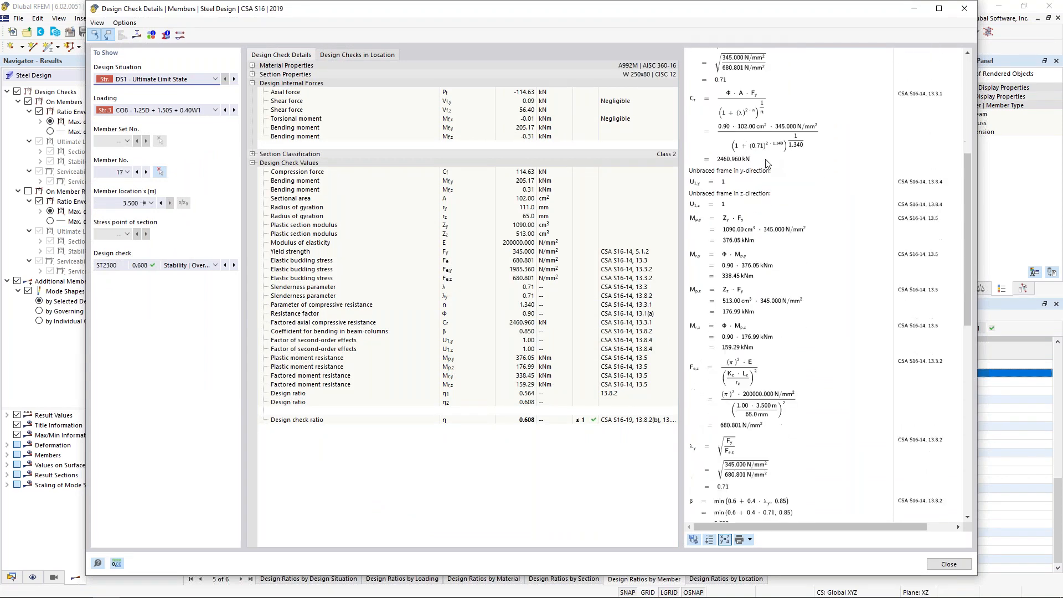
scroll(765, 162, down, 6)
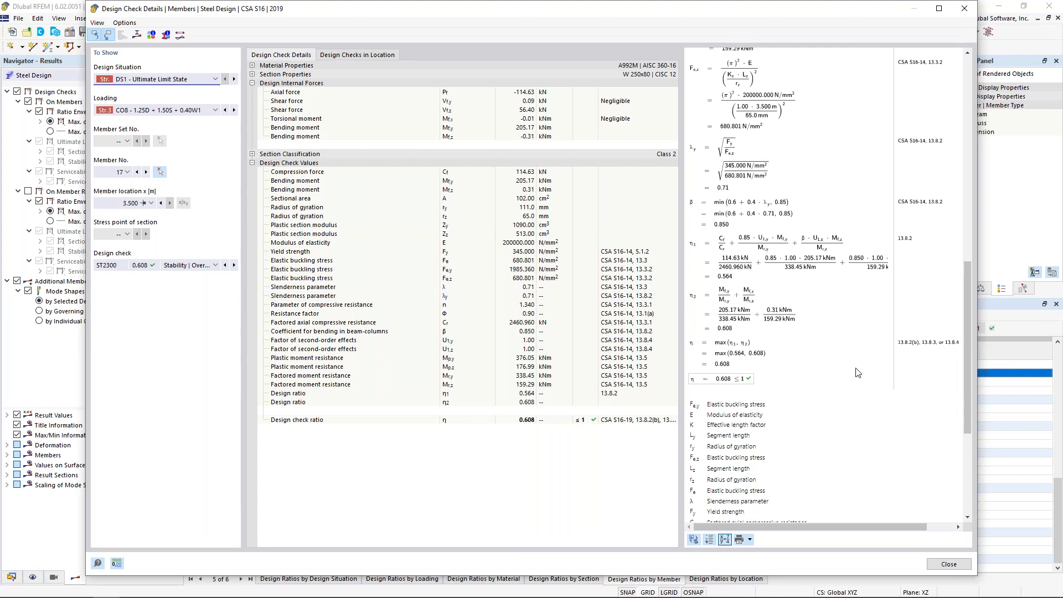
Expand the section classification and its Element No. 1, and review the values against the design check formulas.
click(253, 155)
click(264, 172)
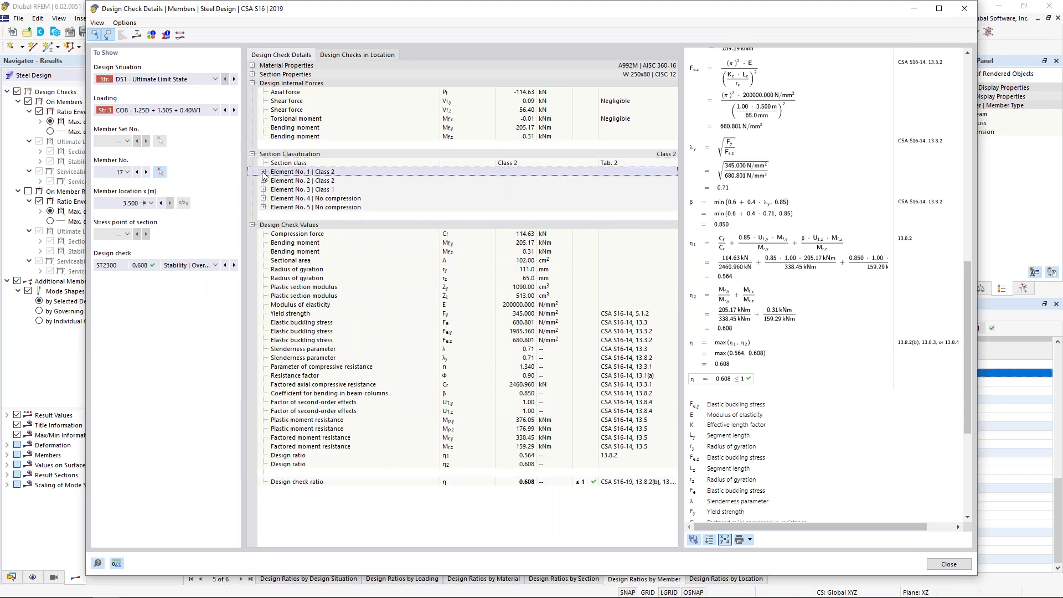
click(263, 173)
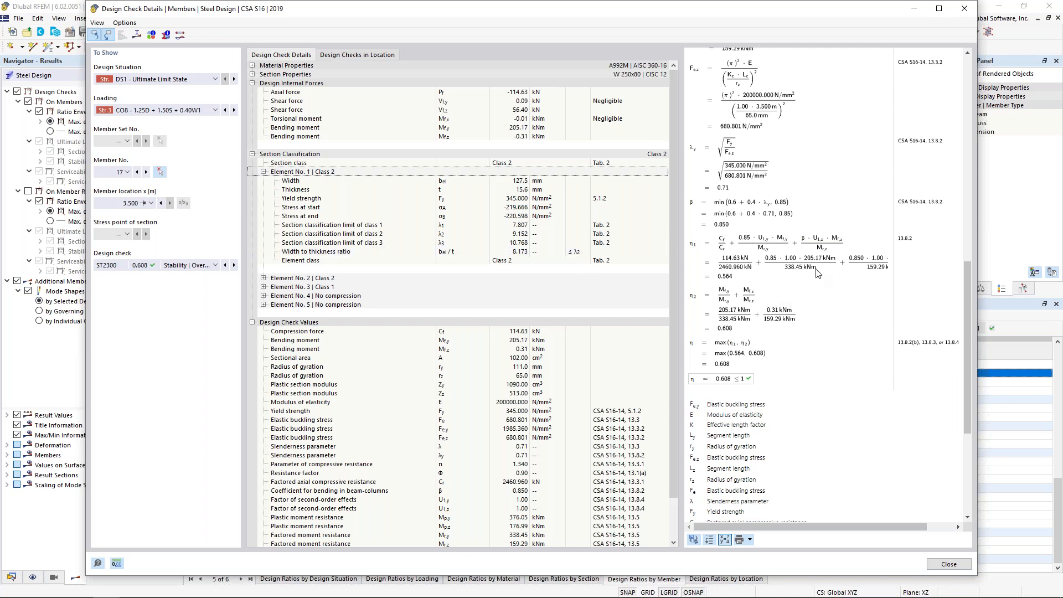
scroll(815, 288, up, 3)
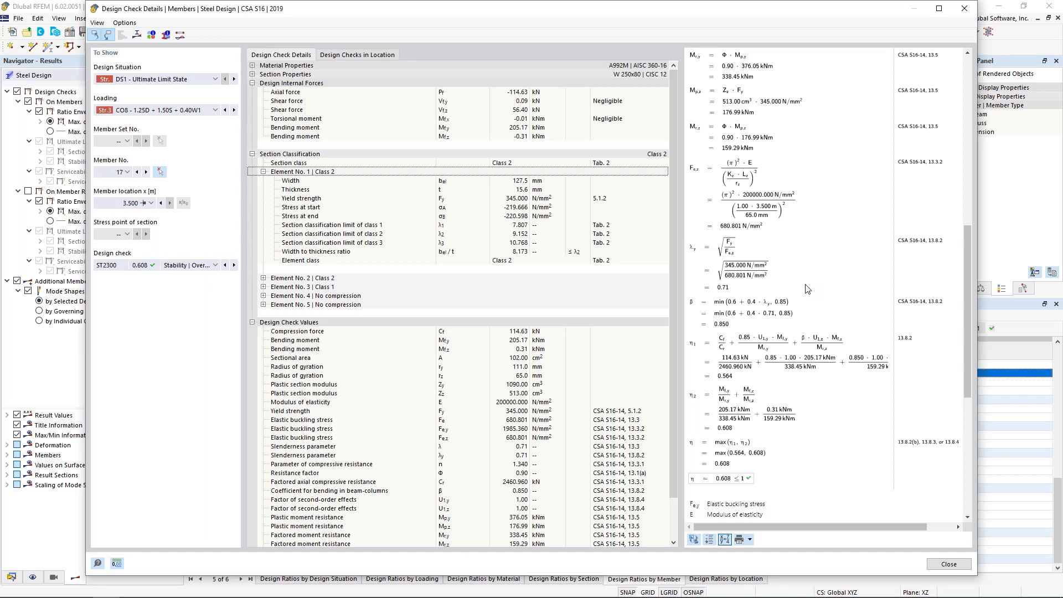
Review member 17's section stress diagrams for bending moment about the y-axis, shear force in the y-axis, and von Mises equivalent stress.
click(138, 41)
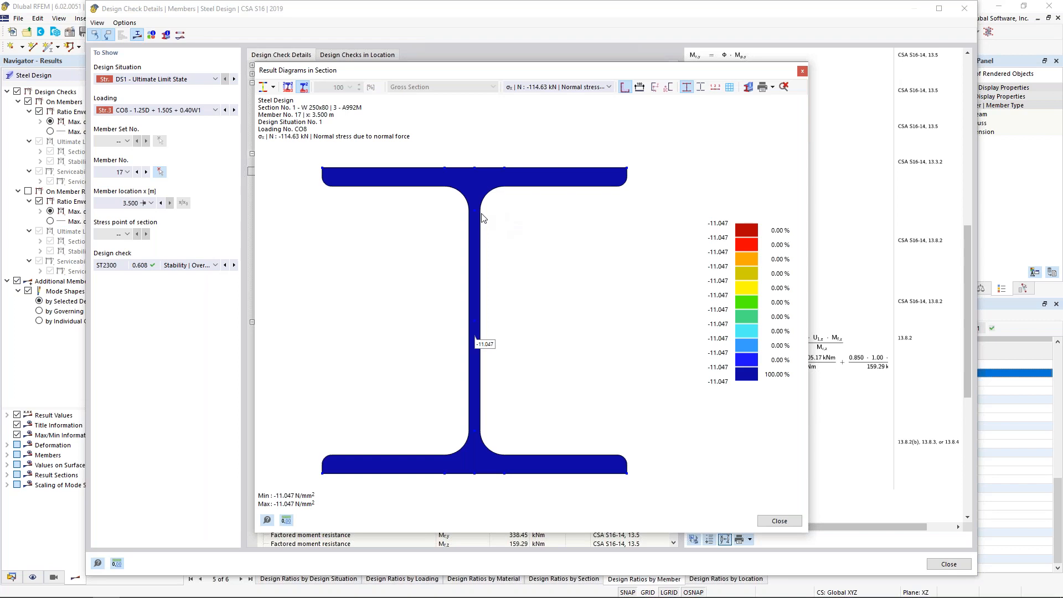
click(572, 92)
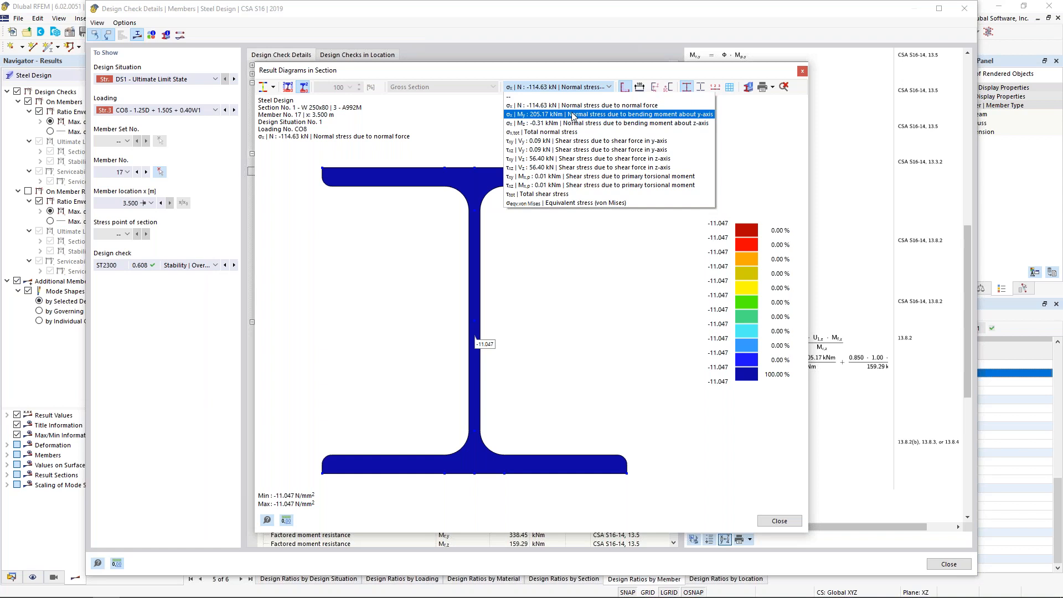
click(572, 115)
click(573, 88)
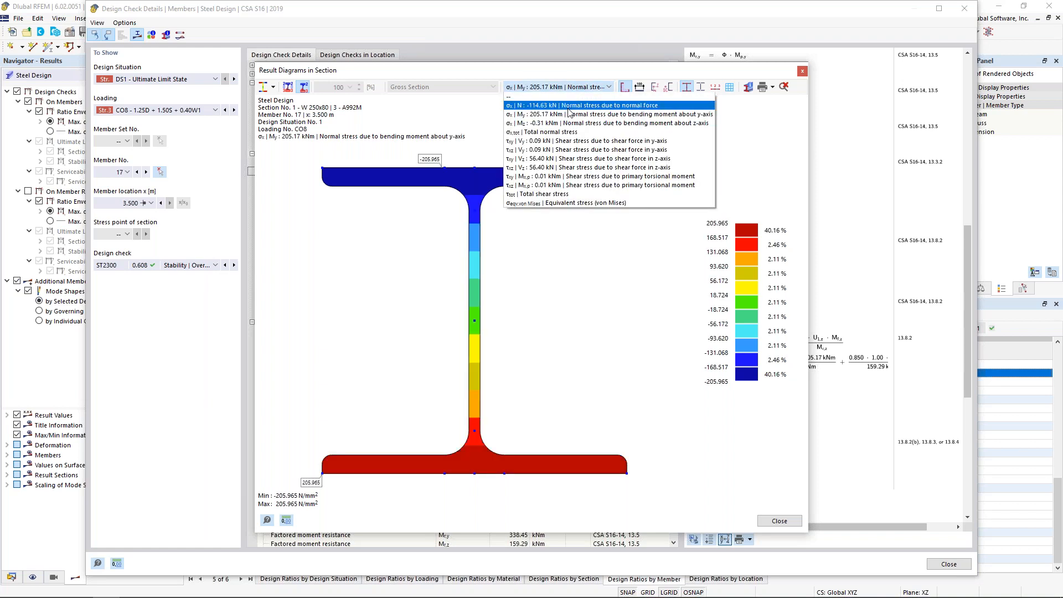
click(561, 150)
click(570, 88)
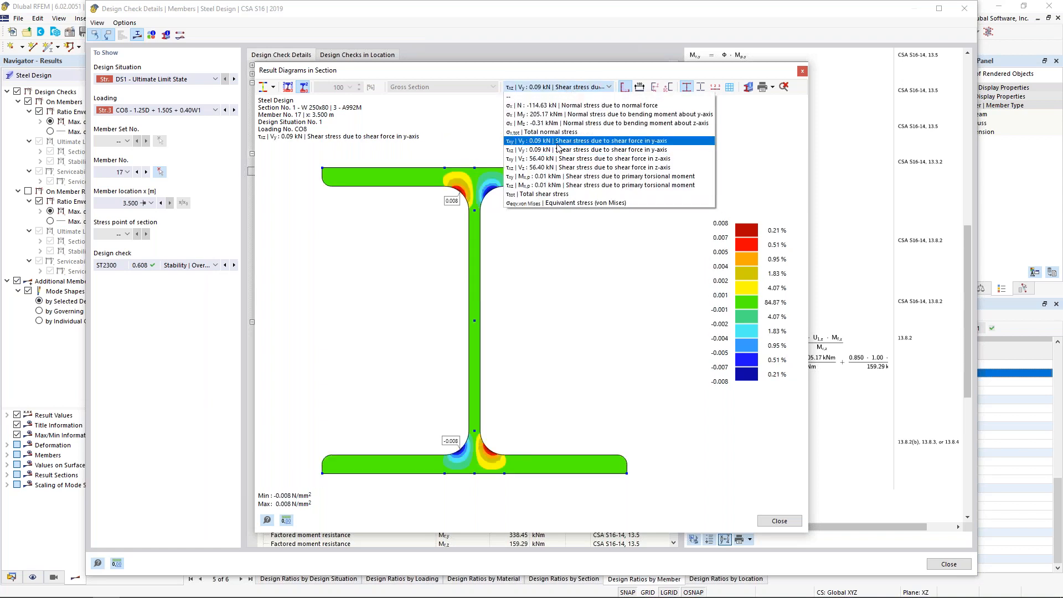
click(548, 203)
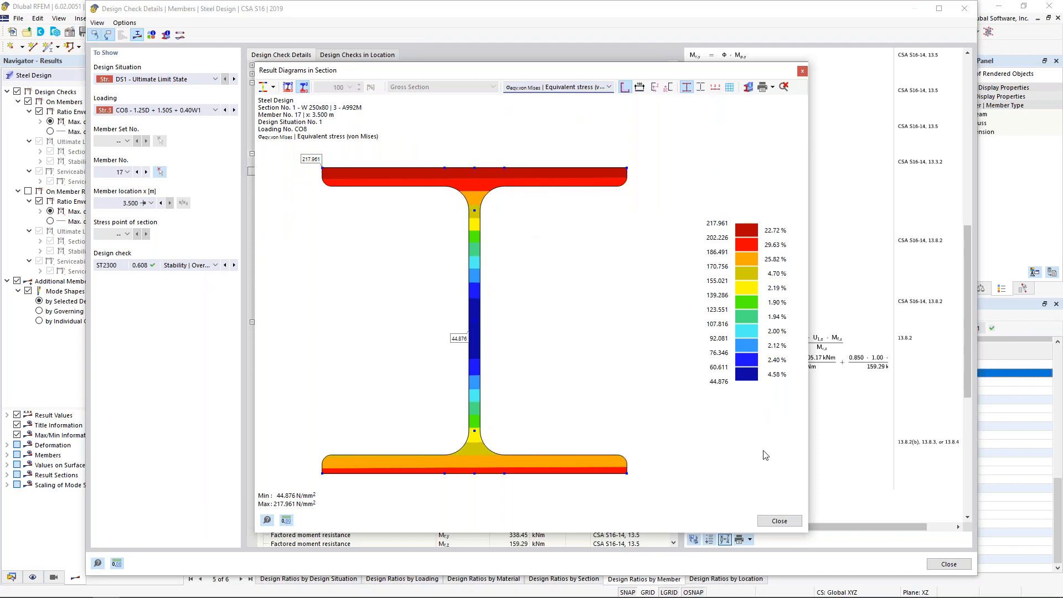
click(779, 520)
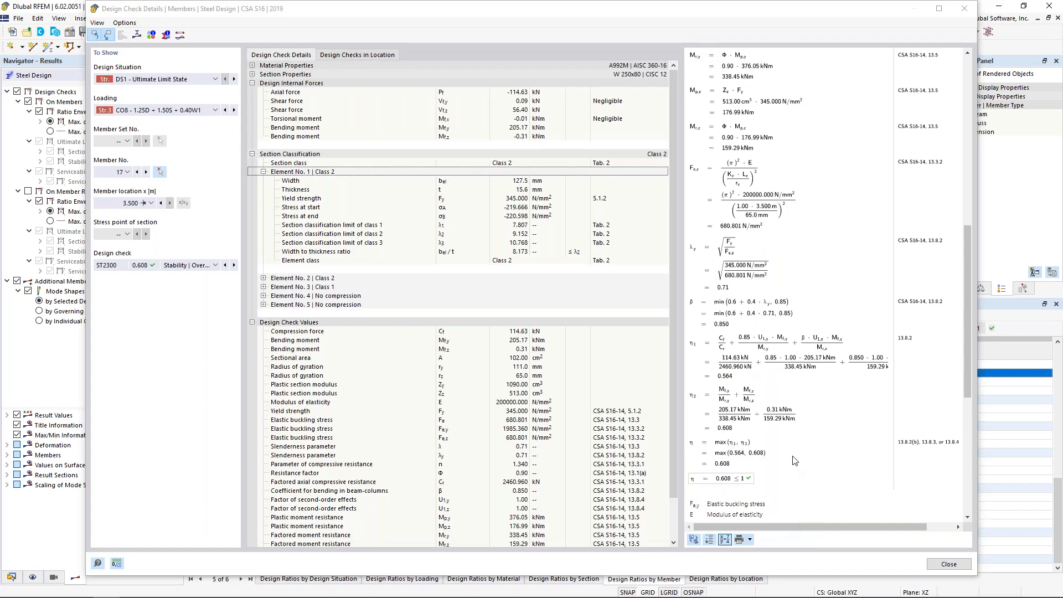
Switch to the presentation slide show at the O.2 Reduced Stiffness Requirements slide.
key(super+Tab)
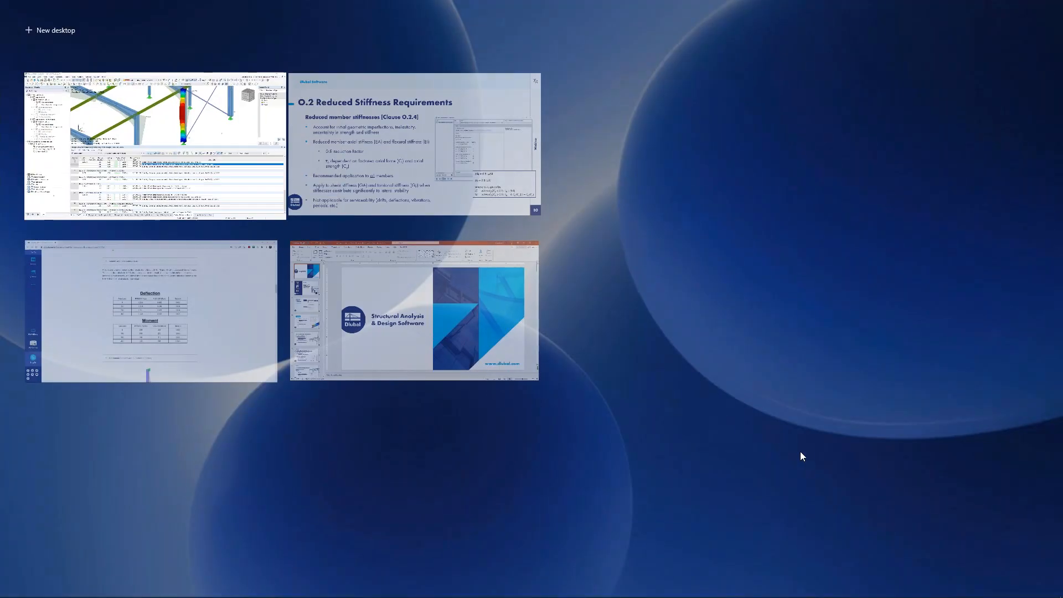
click(446, 168)
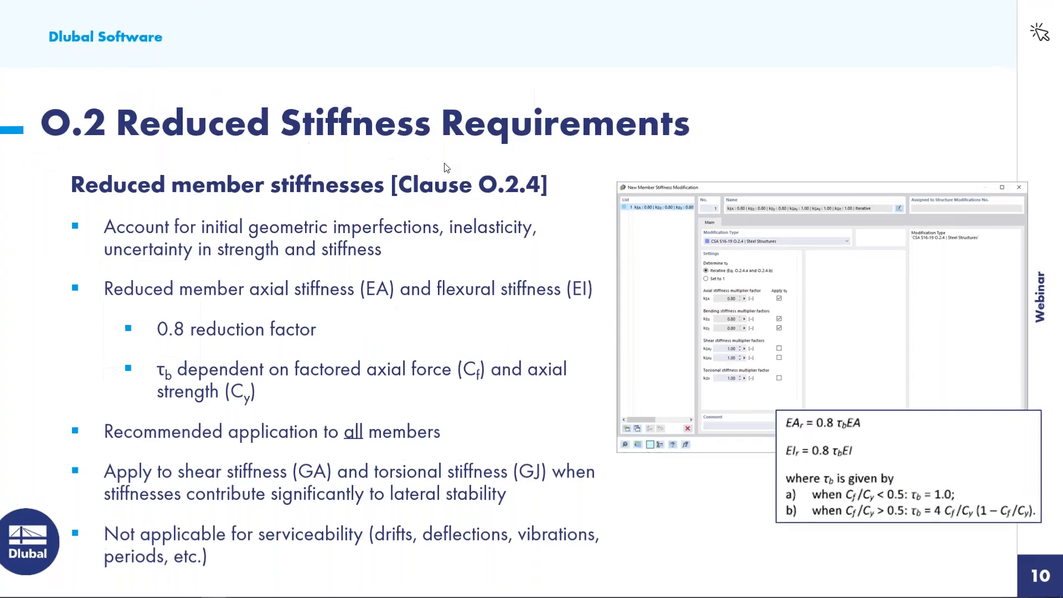